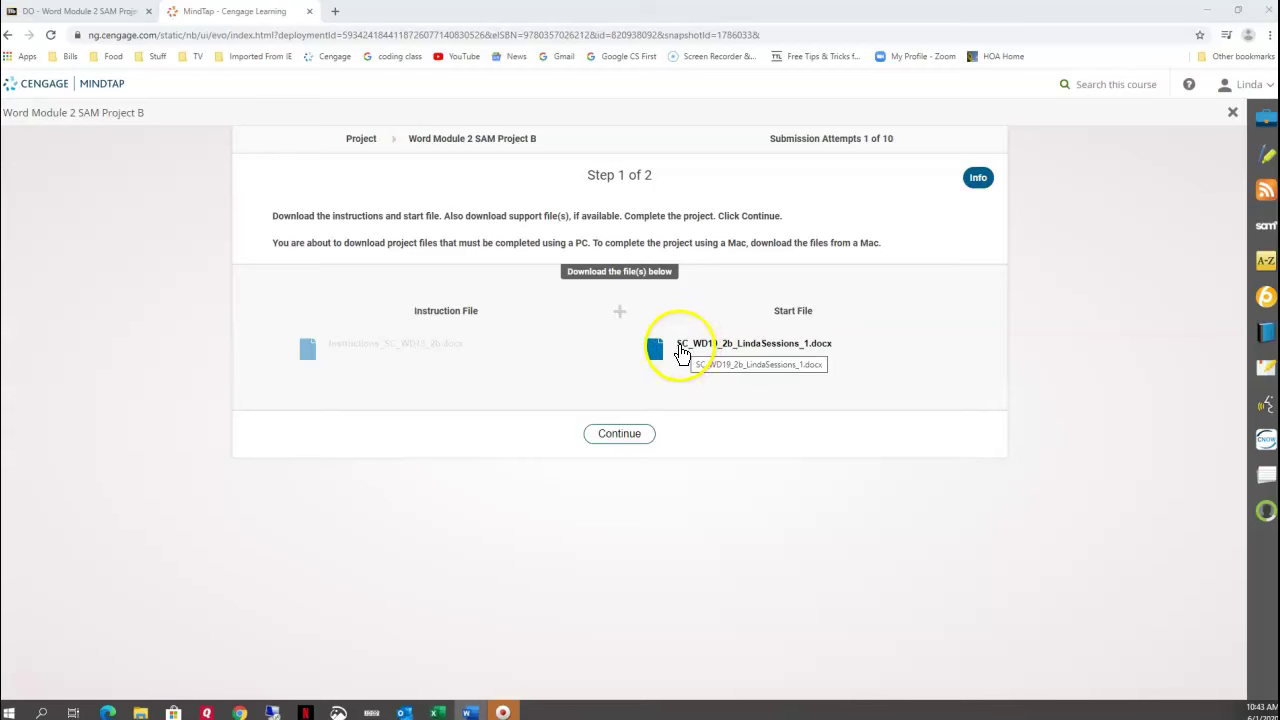
- Download the start file for Word Module 2 SAM Project B and open it in Word with editing enabled
{"action": "left_click", "coordinate": [680, 354]}
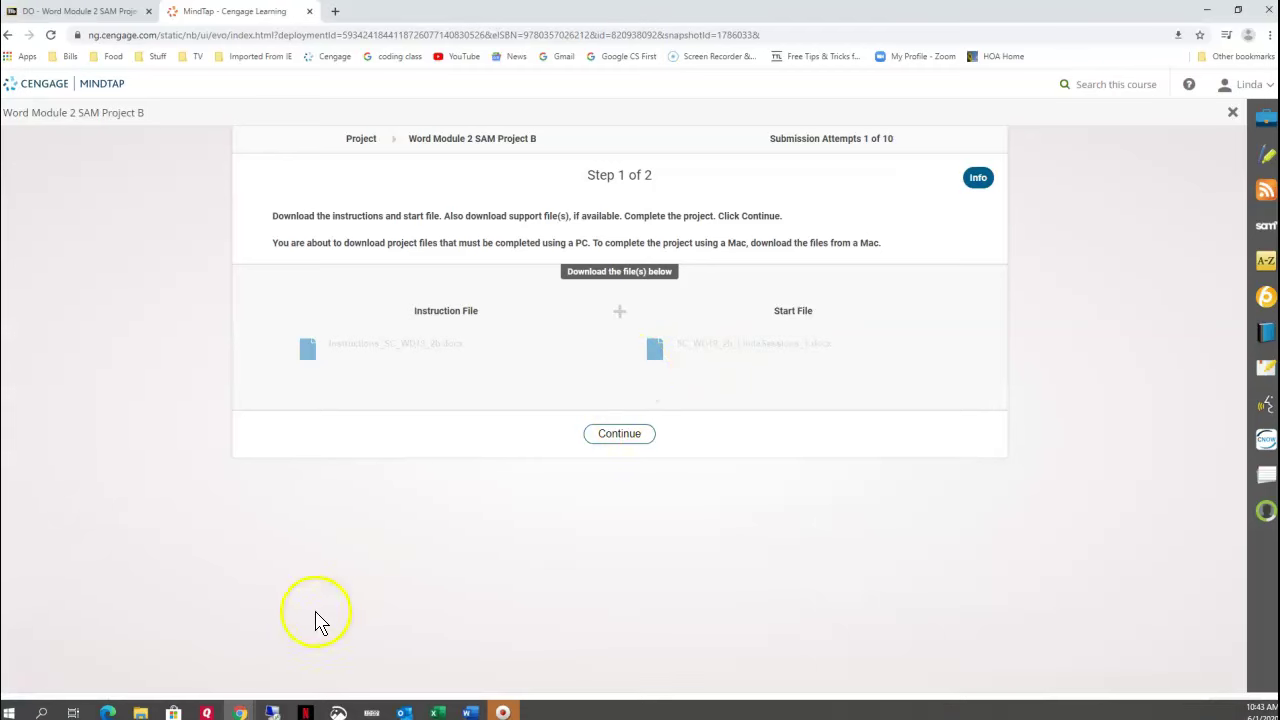
{"action": "left_click", "coordinate": [76, 710]}
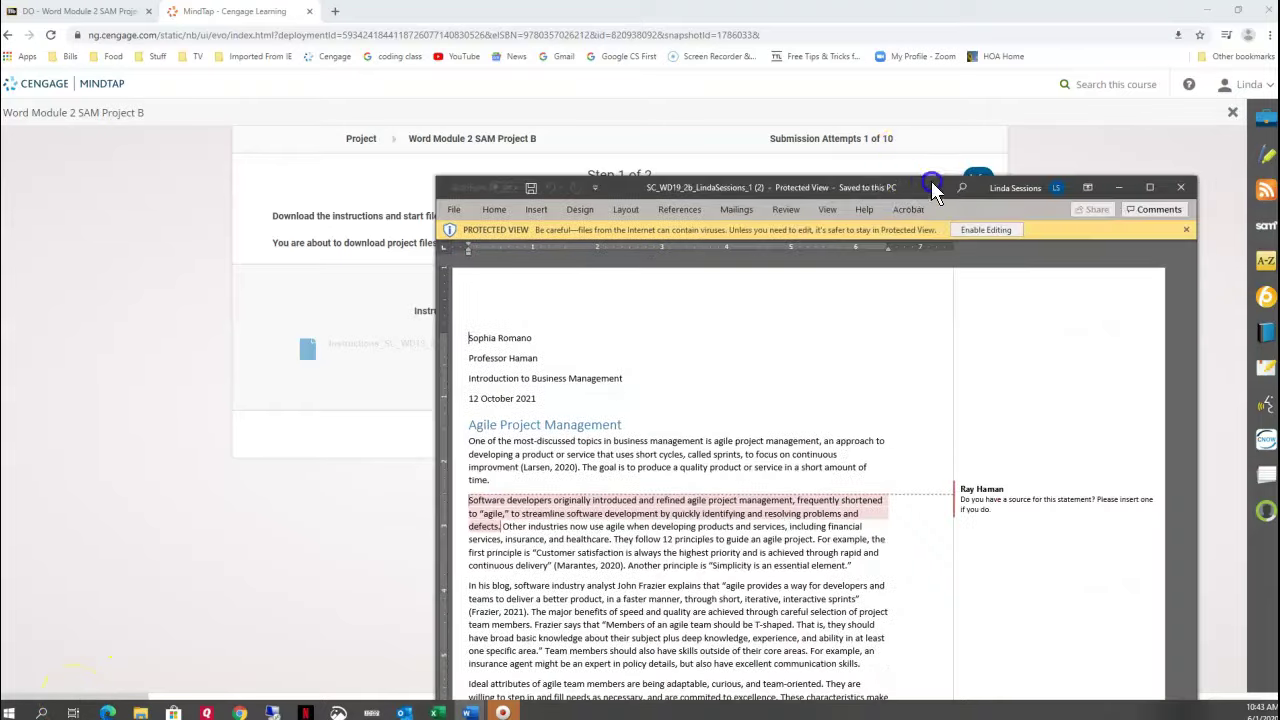
{"action": "left_click_drag", "start_coordinate": [931, 181], "coordinate": [683, 15]}
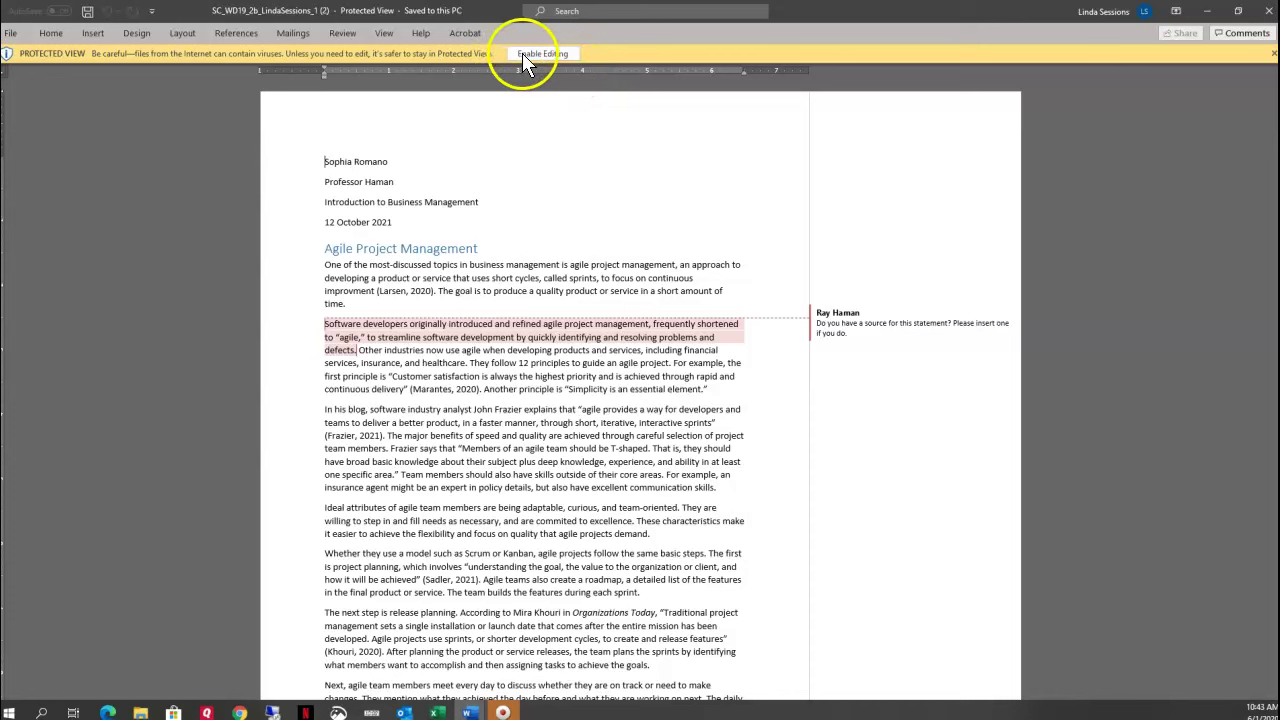
{"action": "left_click", "coordinate": [541, 54]}
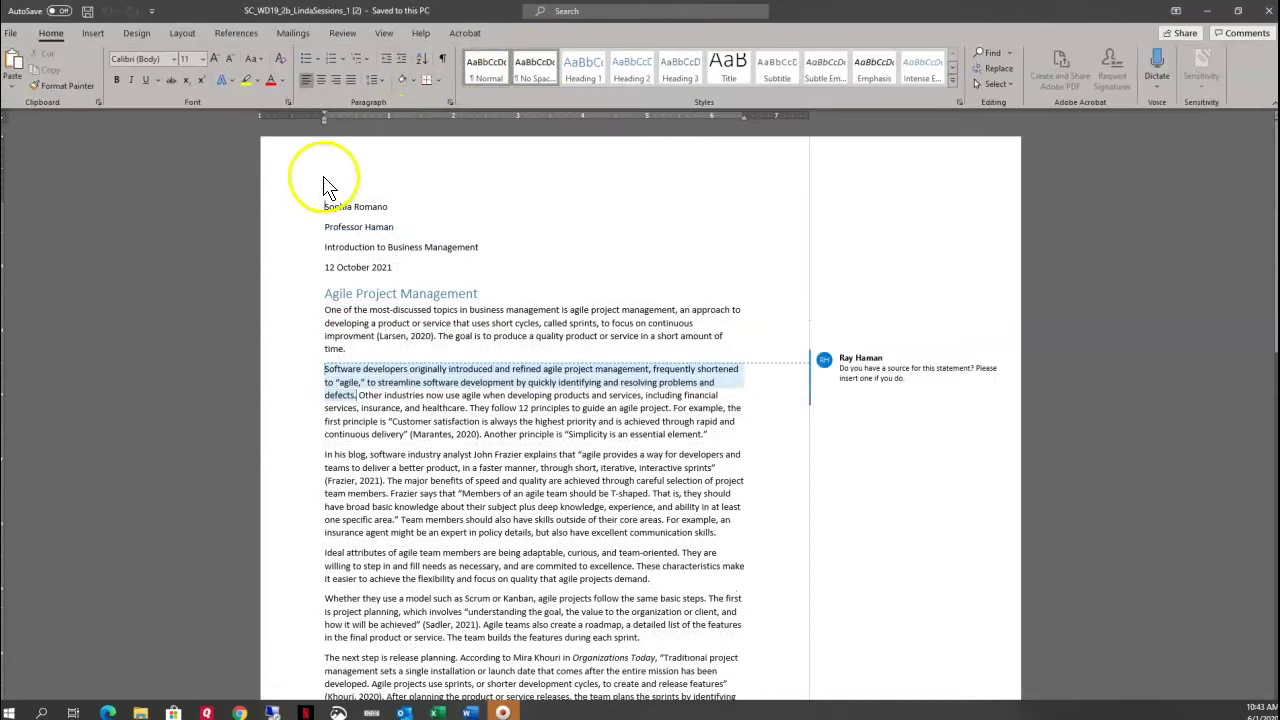
- Start saving a copy of the document and choose the CED 115 SU 2020 folder on the Desktop as its location
{"action": "left_click", "coordinate": [14, 34]}
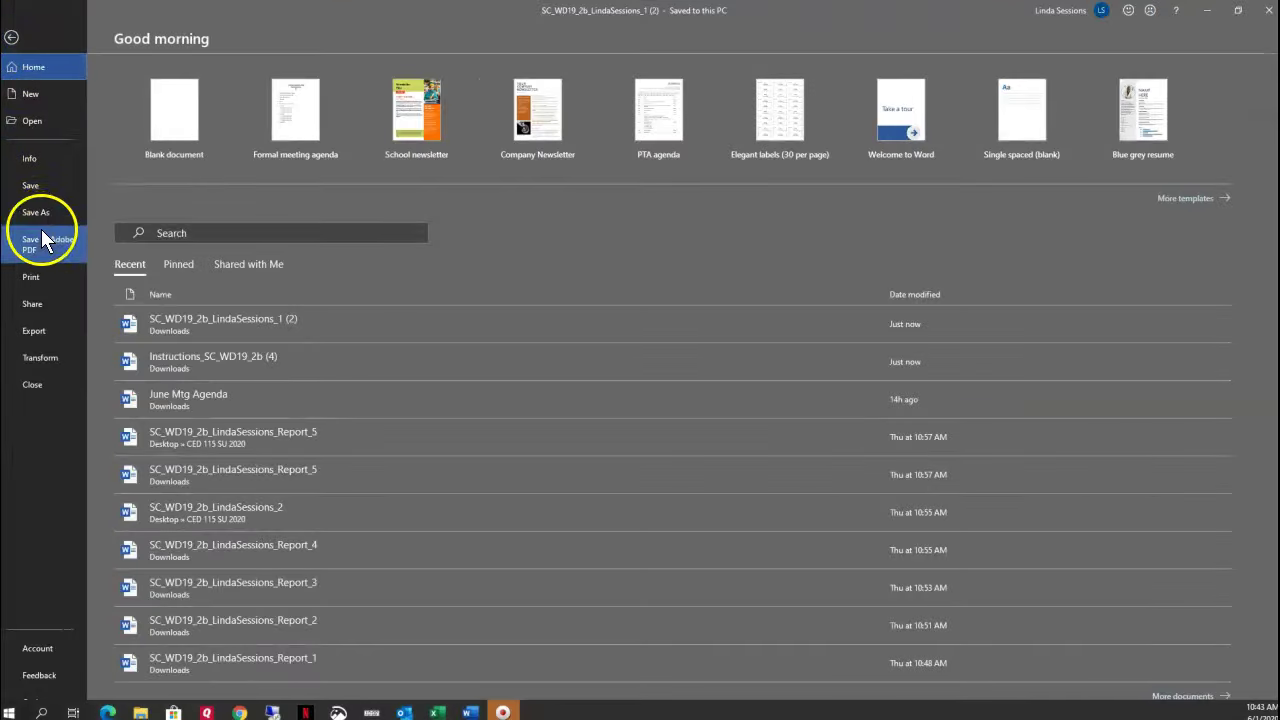
{"action": "left_click", "coordinate": [44, 214]}
{"action": "left_click", "coordinate": [168, 270]}
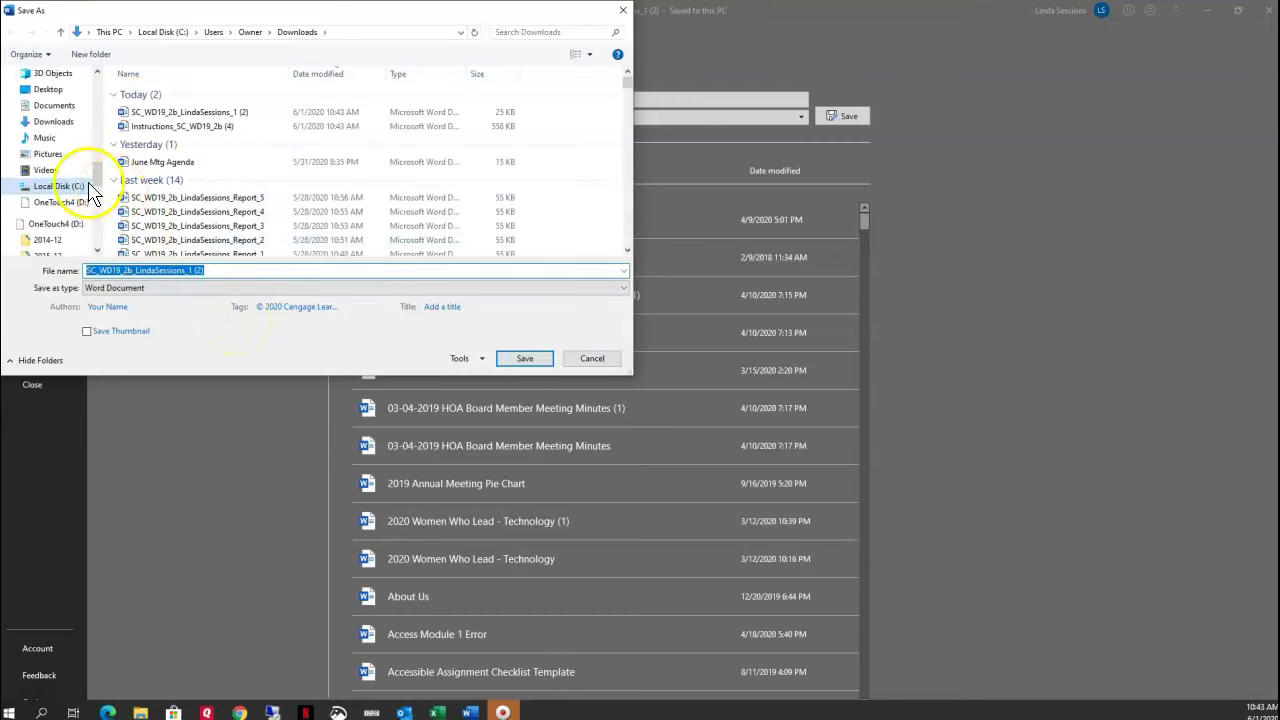
{"action": "left_click_drag", "start_coordinate": [97, 171], "coordinate": [97, 71]}
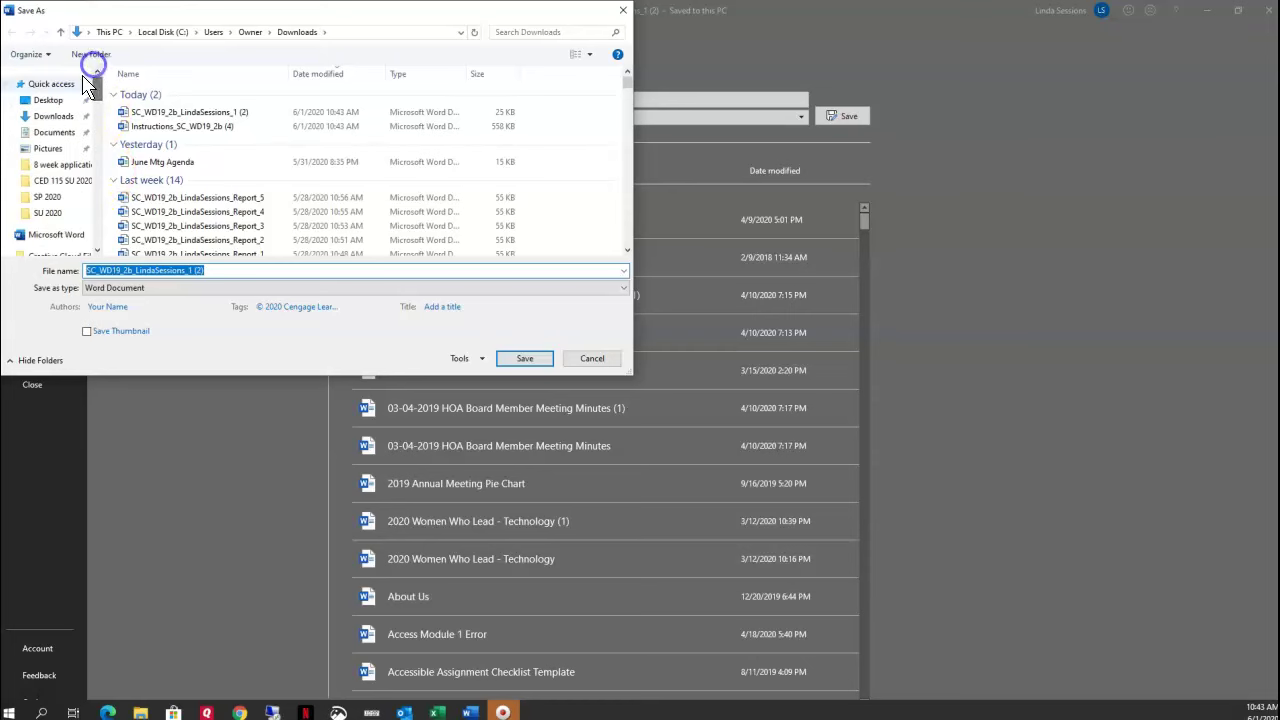
{"action": "left_click", "coordinate": [55, 103]}
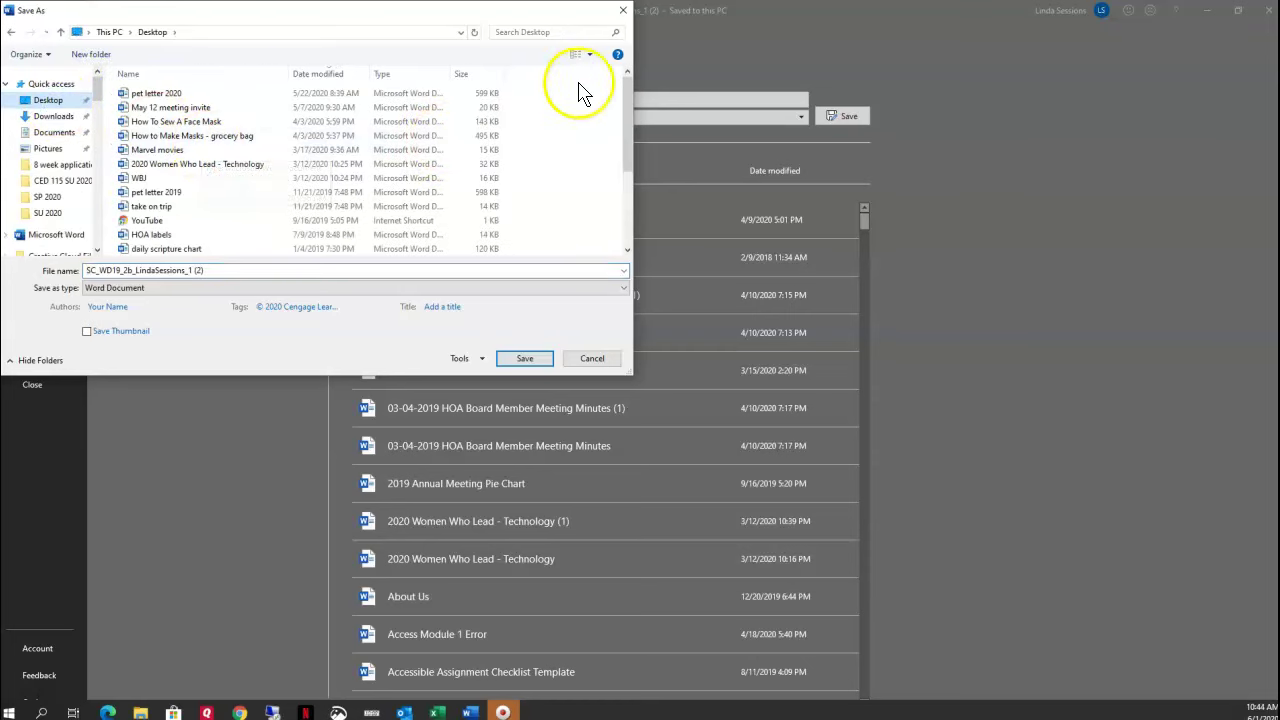
{"action": "left_click_drag", "start_coordinate": [631, 102], "coordinate": [634, 189]}
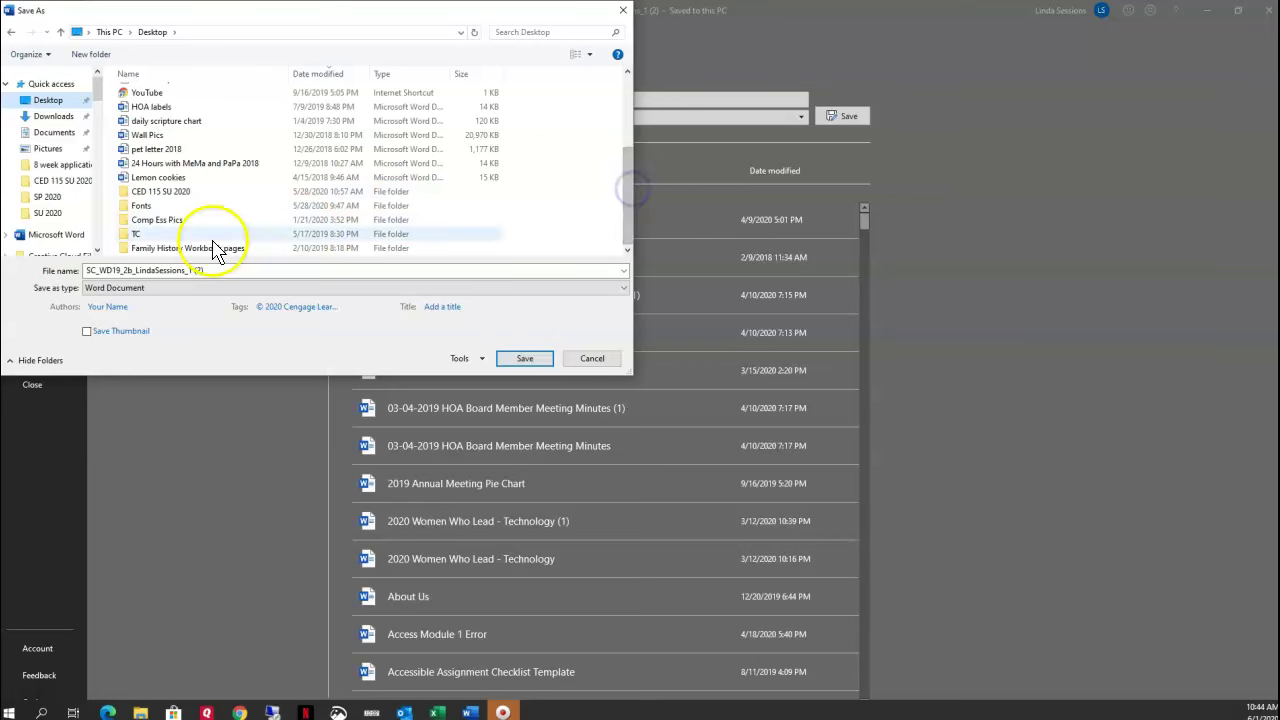
{"action": "double_click", "coordinate": [181, 192]}
- Change the ending of the file name to _2 and save the document over the existing copy
{"action": "left_click", "coordinate": [213, 270]}
{"action": "double_click", "coordinate": [213, 270]}
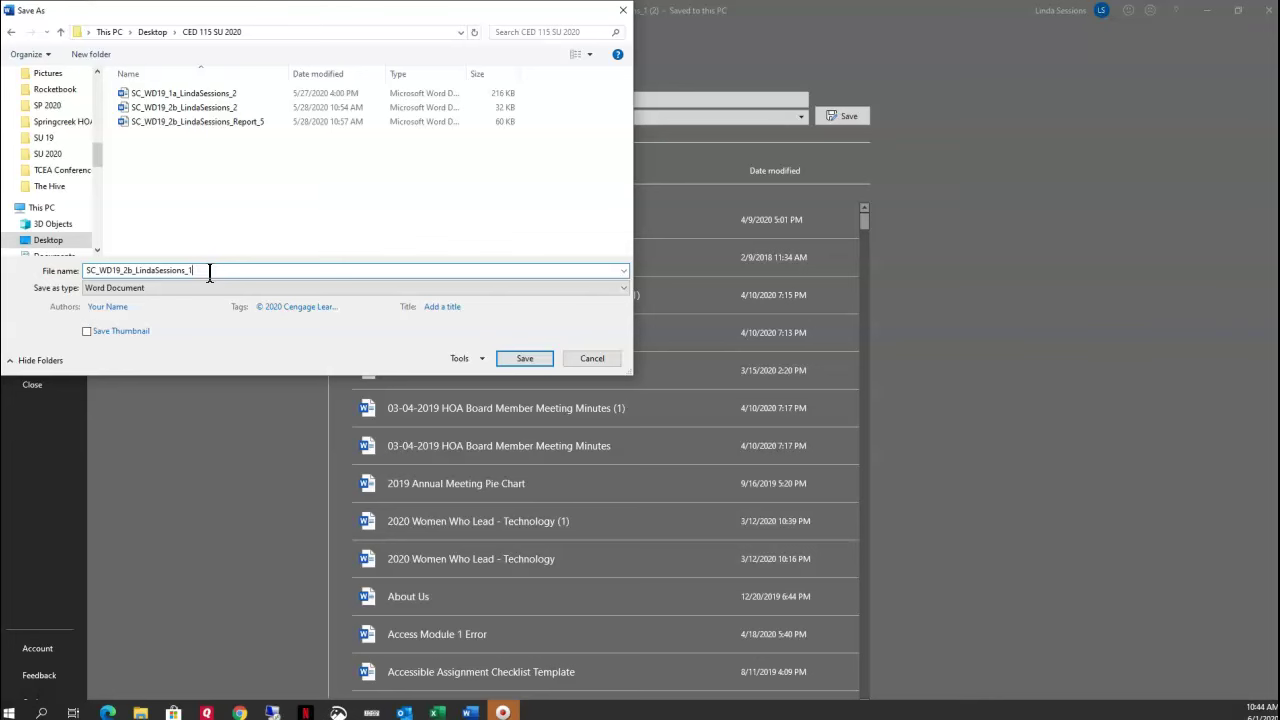
{"action": "key", "text": "BackSpace"}
{"action": "key", "text": "Down"}
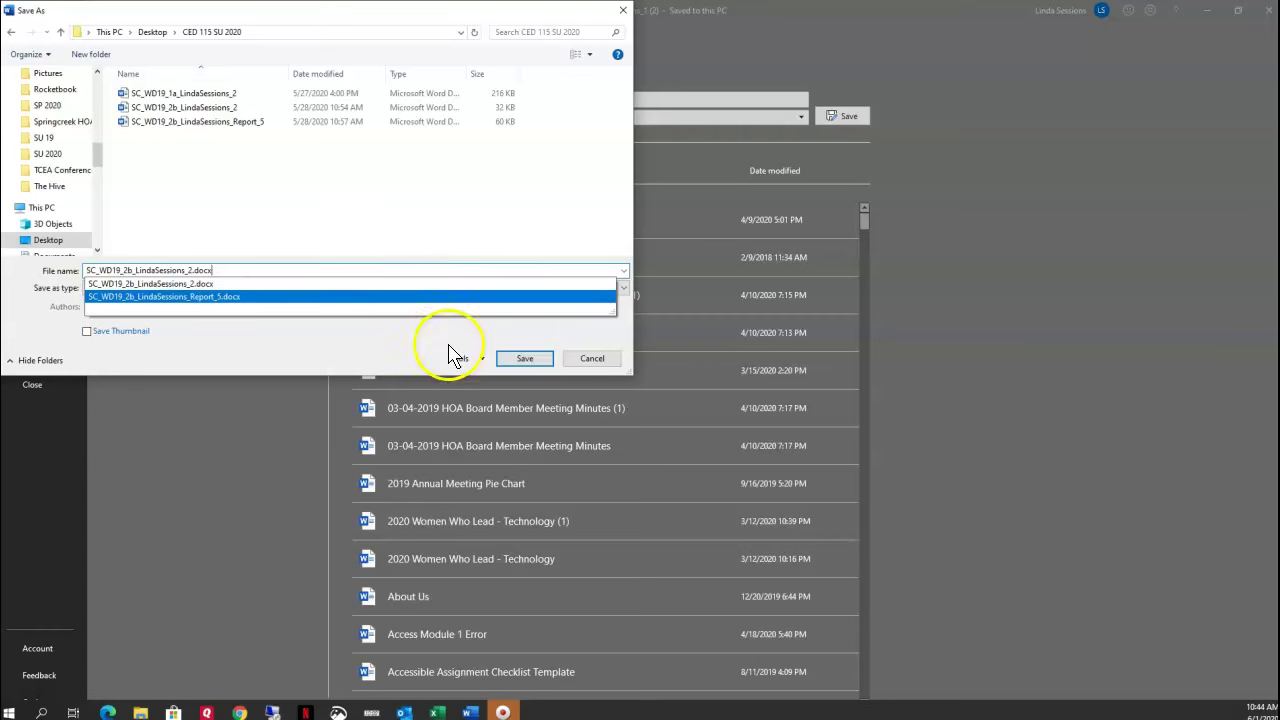
{"action": "left_click", "coordinate": [523, 360]}
{"action": "left_click", "coordinate": [630, 402]}
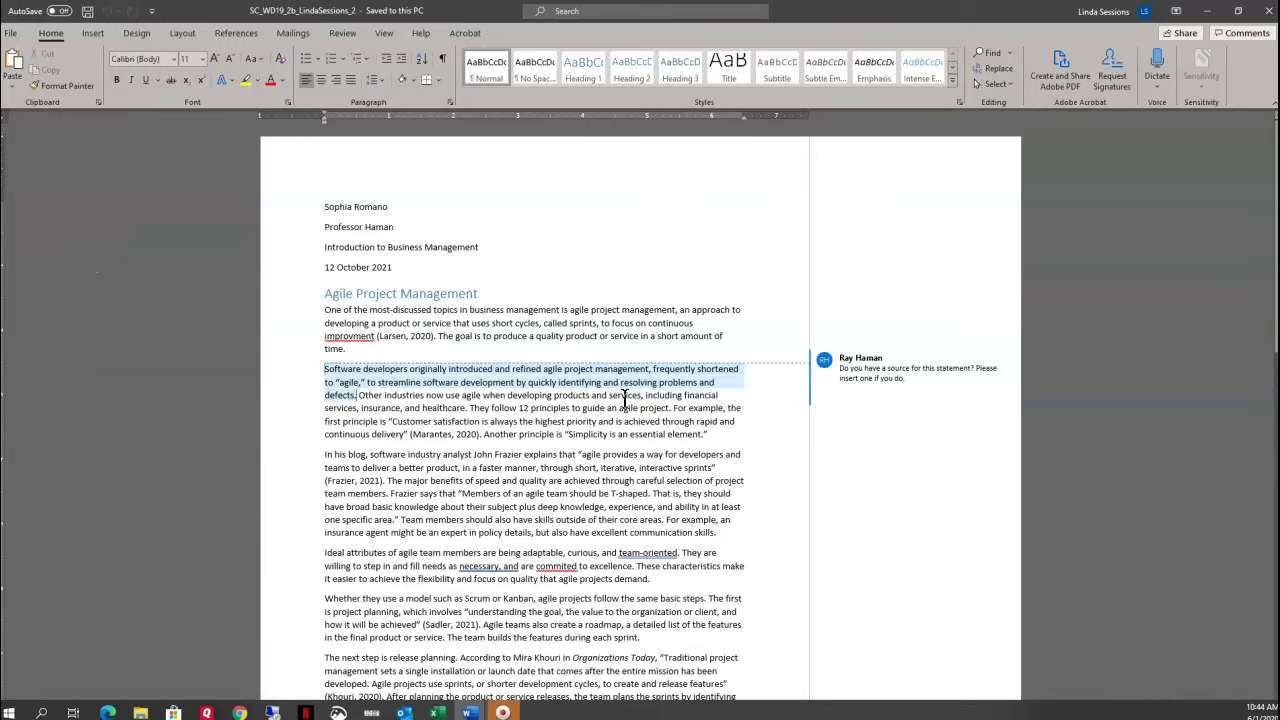
- Set the document's citation and bibliography style to MLA Seventh Edition
{"action": "left_click", "coordinate": [573, 220]}
{"action": "scroll", "coordinate": [640, 420], "scroll_direction": "down", "scroll_amount": 5}
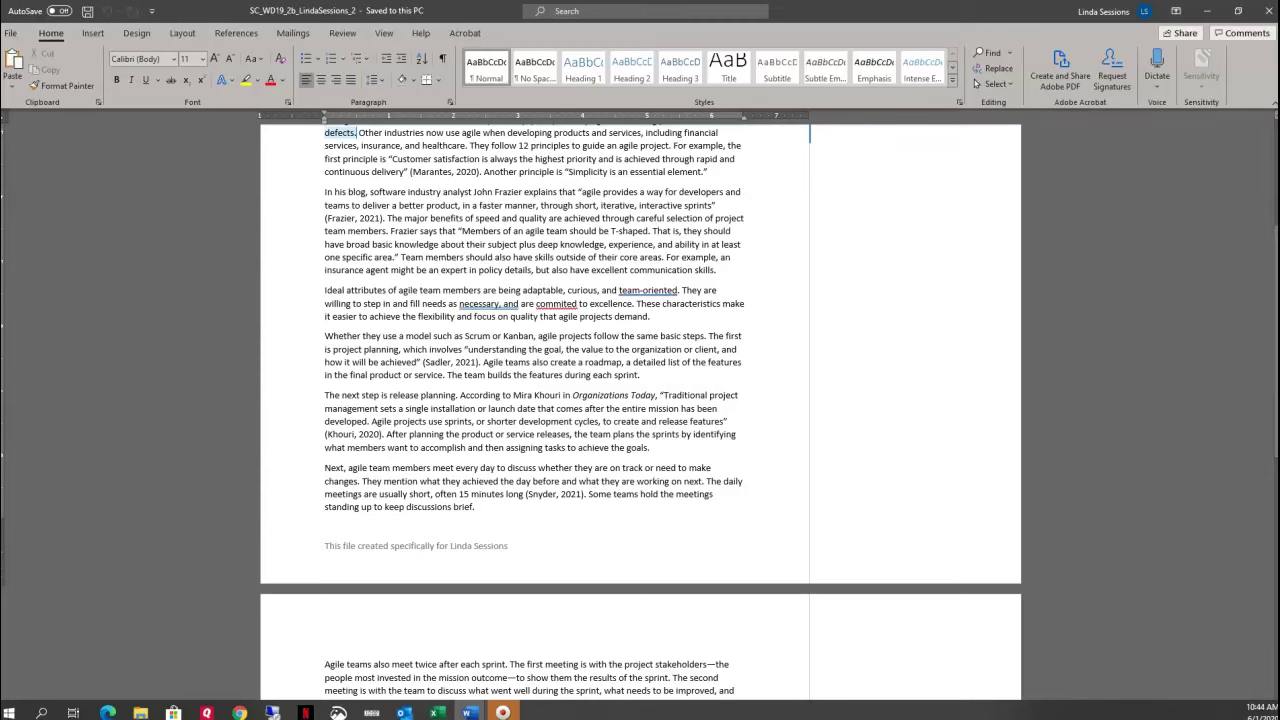
{"action": "left_click_drag", "start_coordinate": [1275, 350], "coordinate": [1275, 230]}
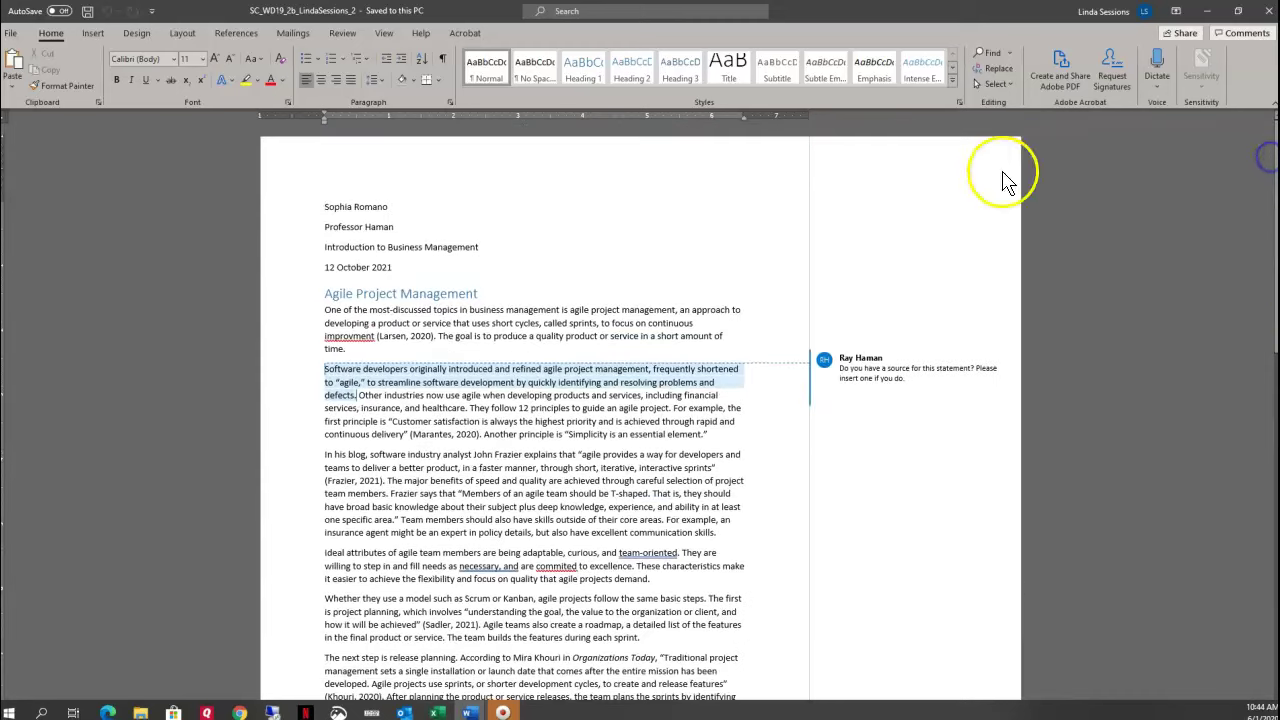
{"action": "left_click", "coordinate": [246, 37]}
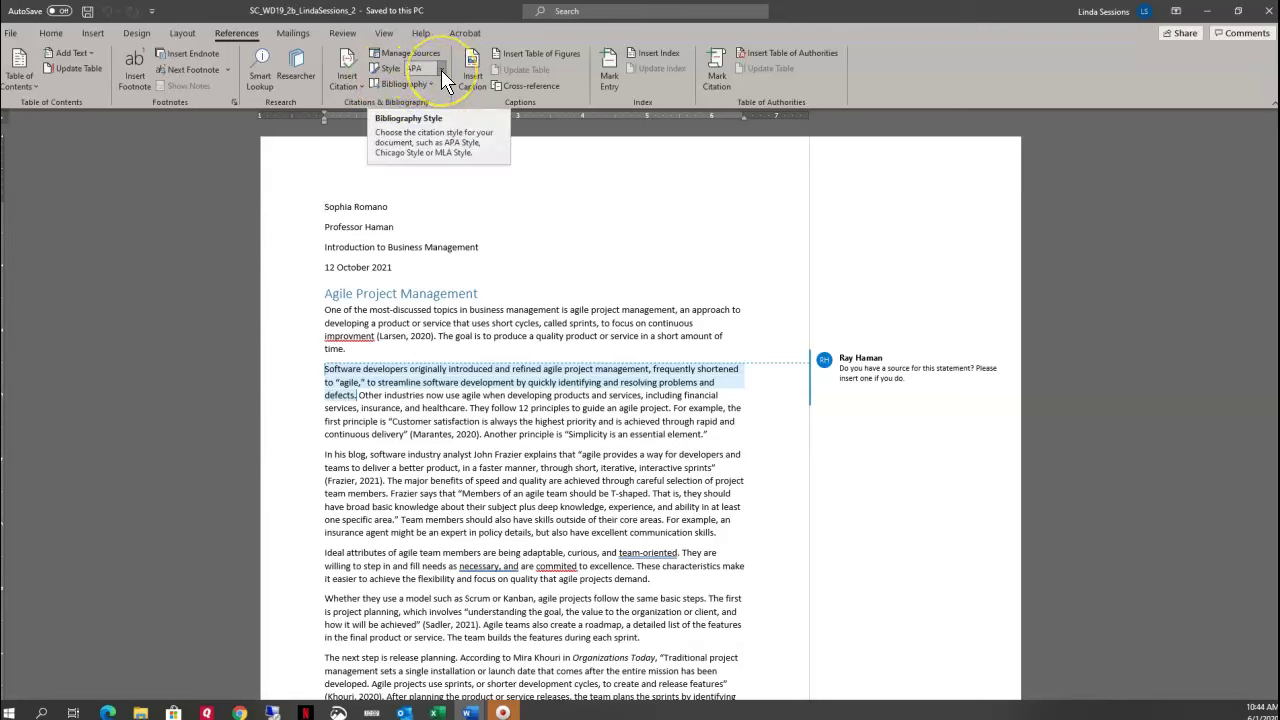
{"action": "left_click", "coordinate": [441, 70]}
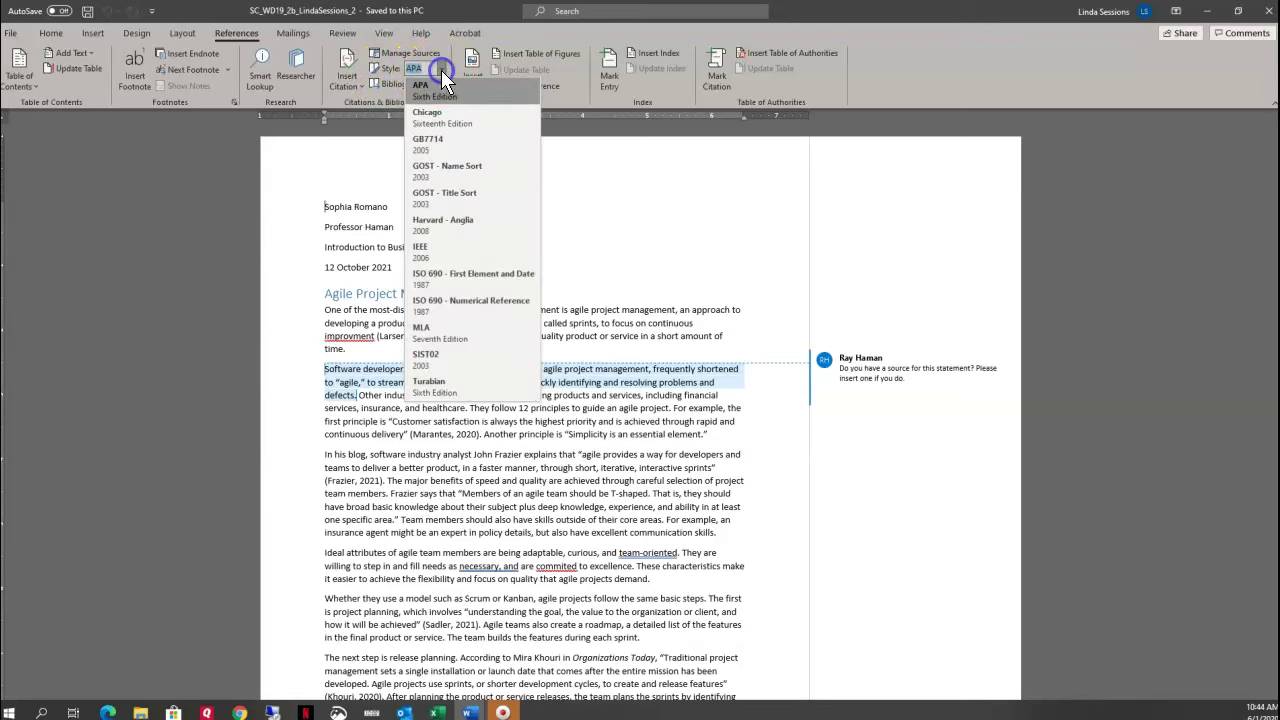
{"action": "left_click", "coordinate": [447, 333]}
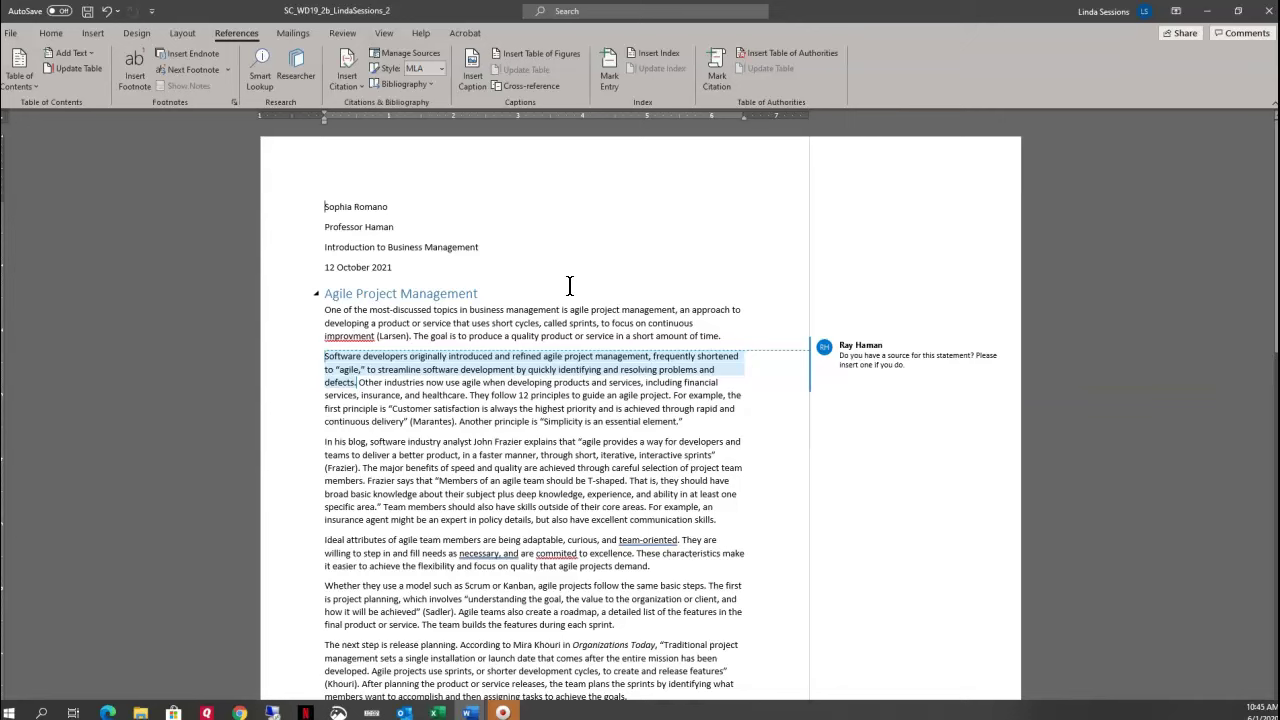
- Open the Normal style for modification and set its font to Times New Roman, 12 pt
{"action": "left_click", "coordinate": [58, 38]}
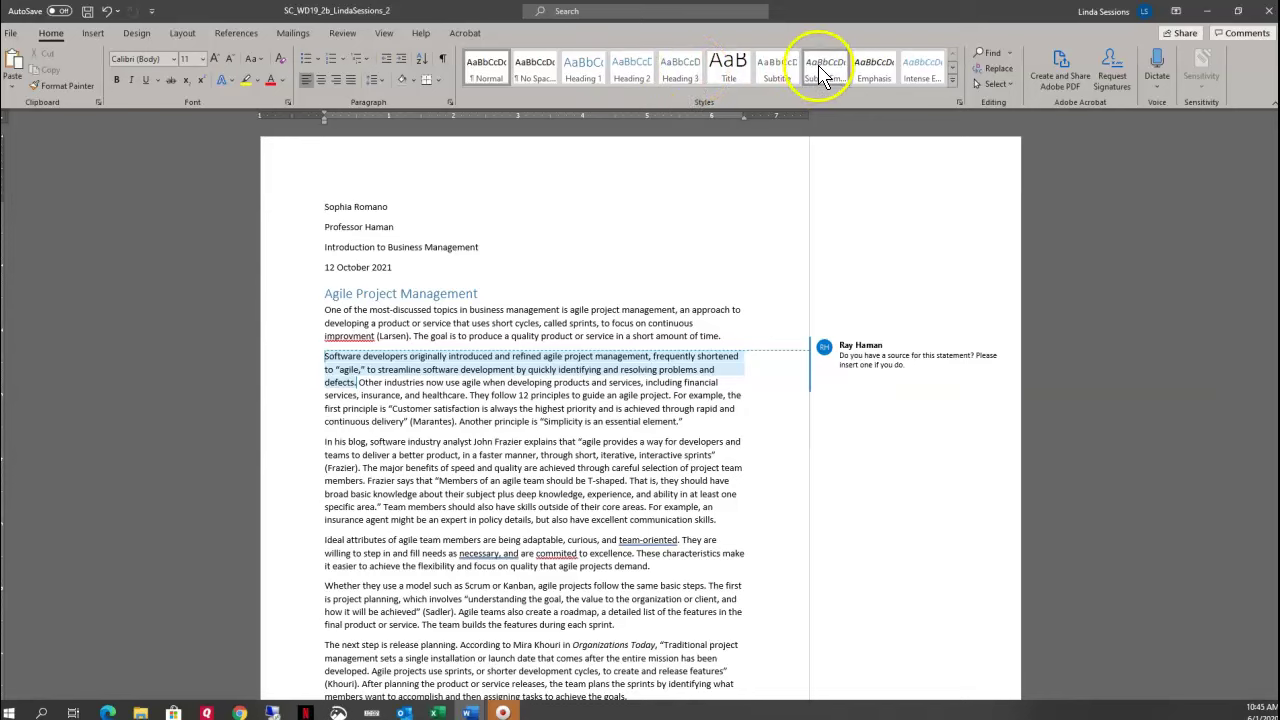
{"action": "left_click", "coordinate": [958, 103]}
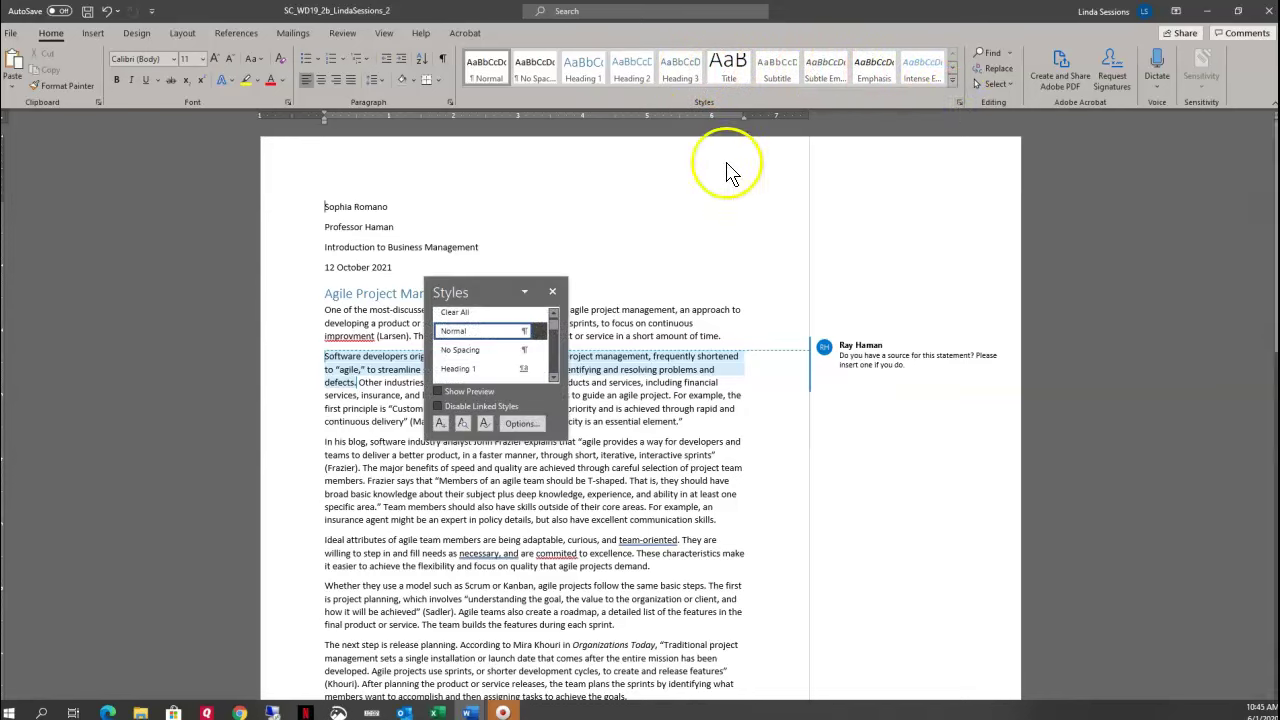
{"action": "left_click", "coordinate": [539, 335]}
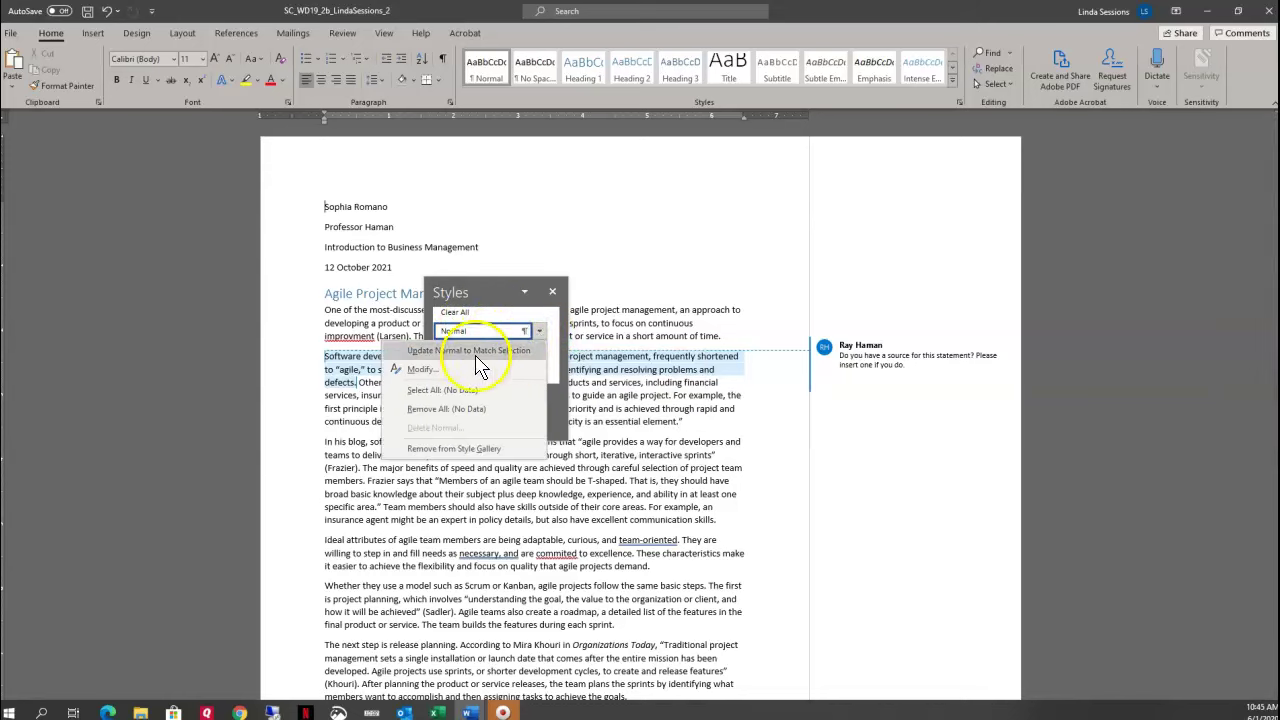
{"action": "left_click", "coordinate": [424, 372]}
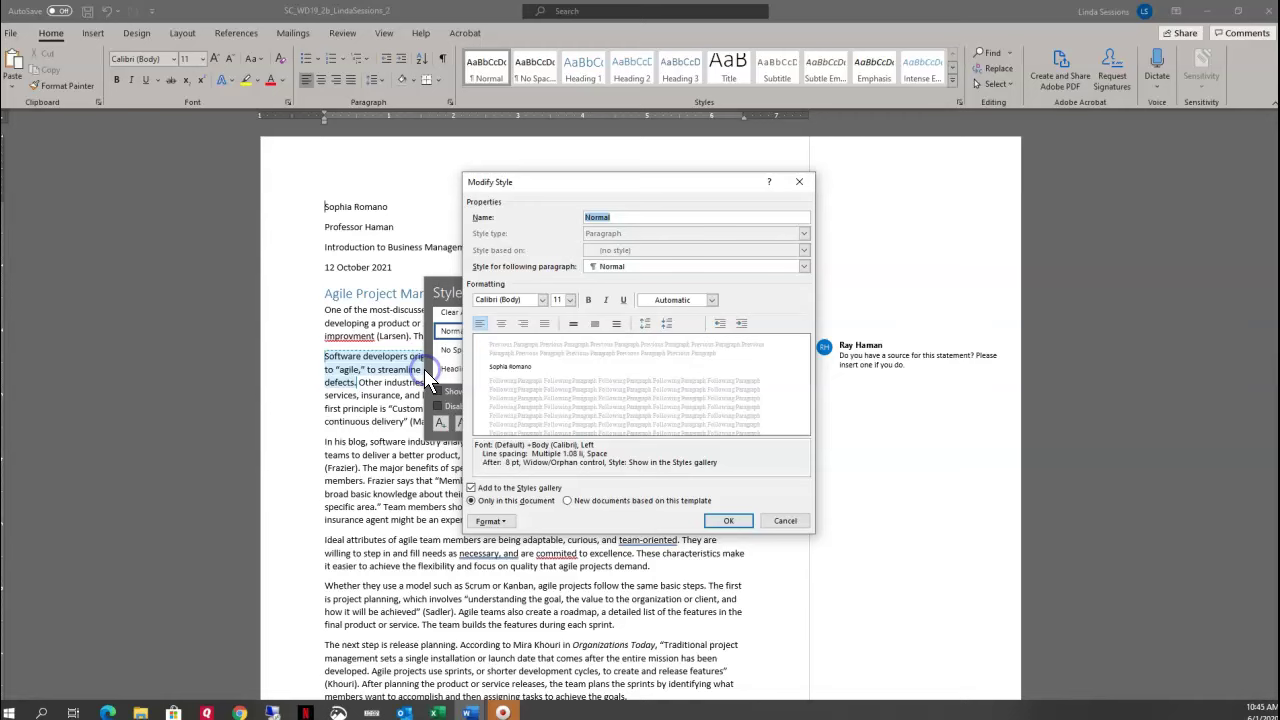
{"action": "left_click", "coordinate": [540, 301]}
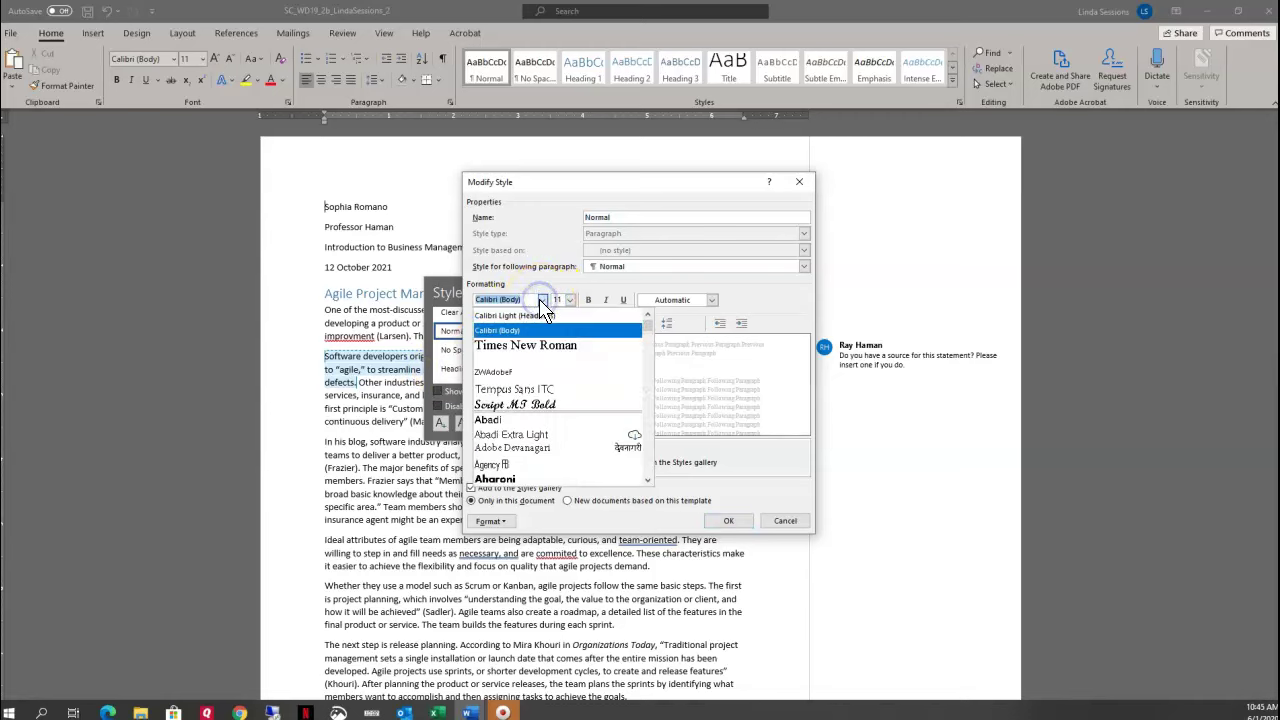
{"action": "left_click", "coordinate": [527, 350]}
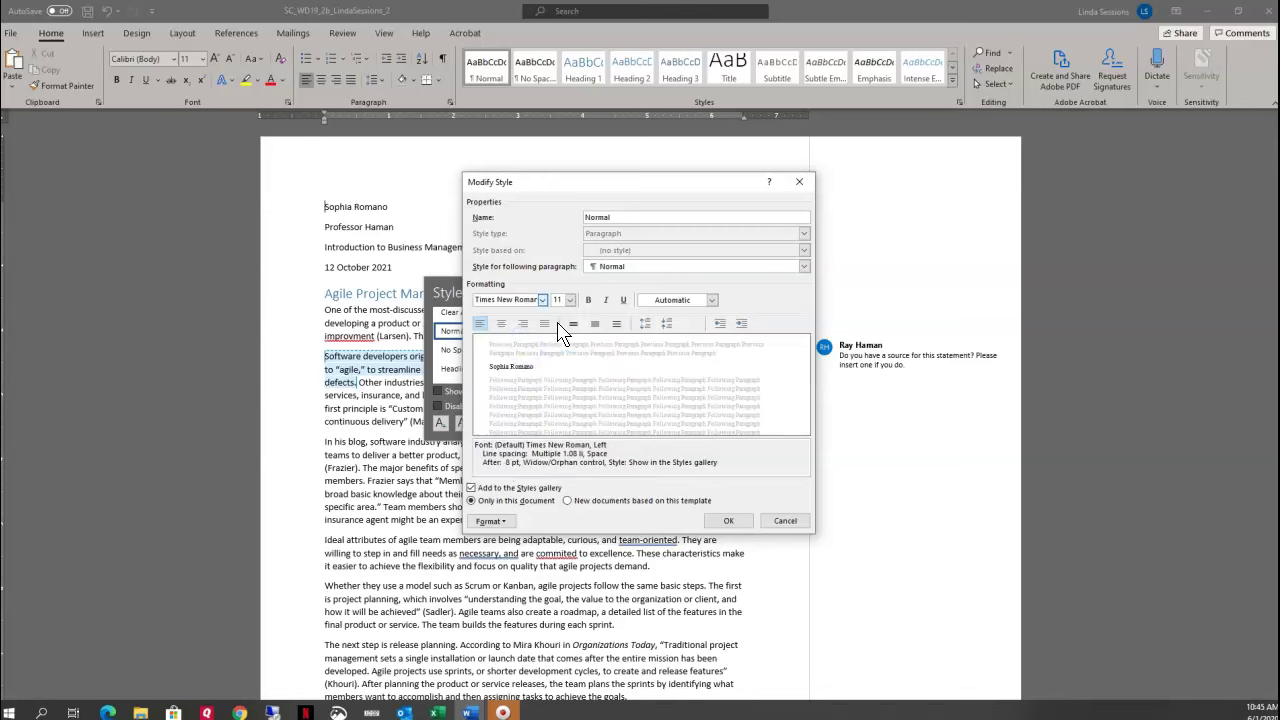
{"action": "left_click", "coordinate": [570, 300]}
{"action": "left_click", "coordinate": [560, 352]}
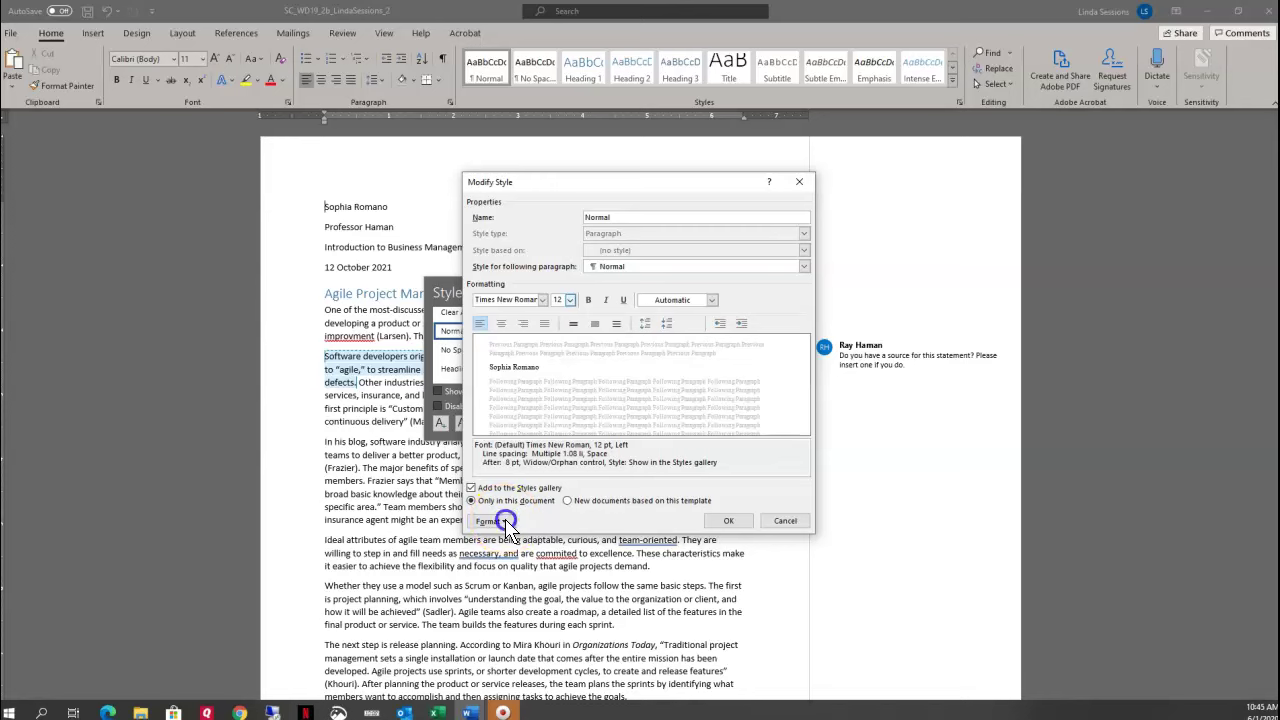
- Give the Normal style double line spacing with 0 pt after paragraphs, and apply the style changes
{"action": "left_click", "coordinate": [500, 522]}
{"action": "left_click", "coordinate": [508, 552]}
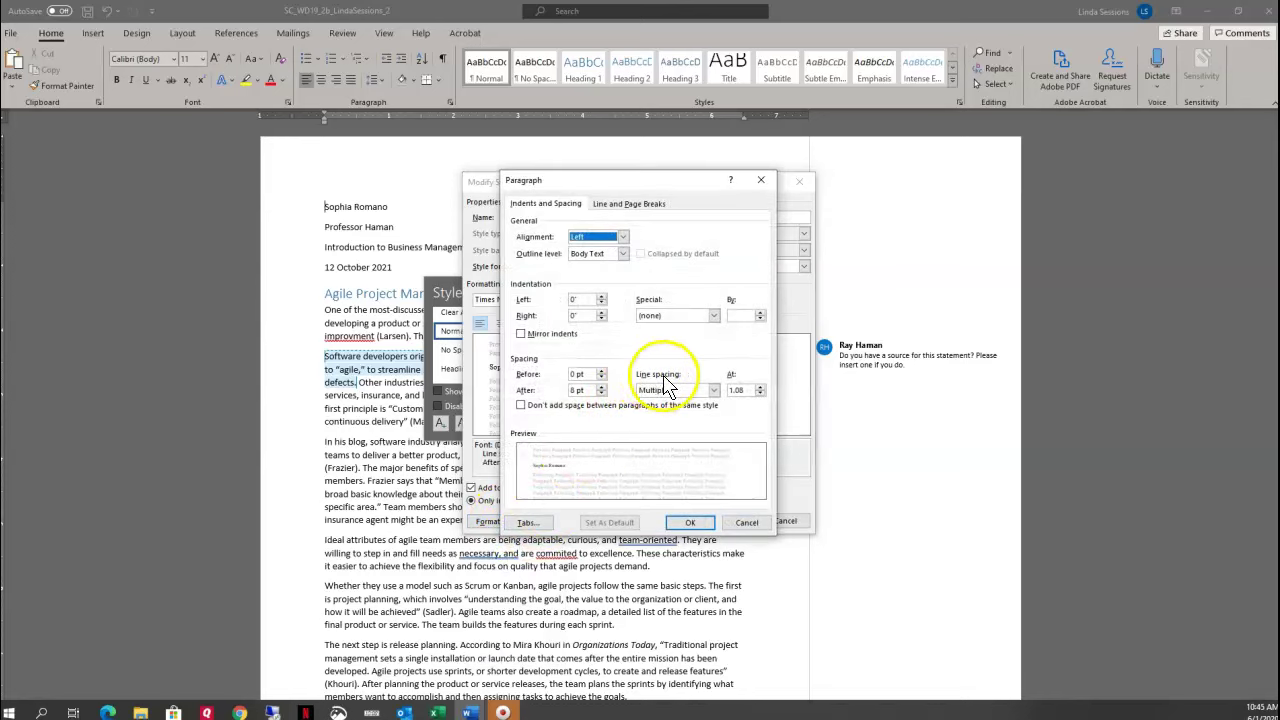
{"action": "left_click", "coordinate": [716, 392]}
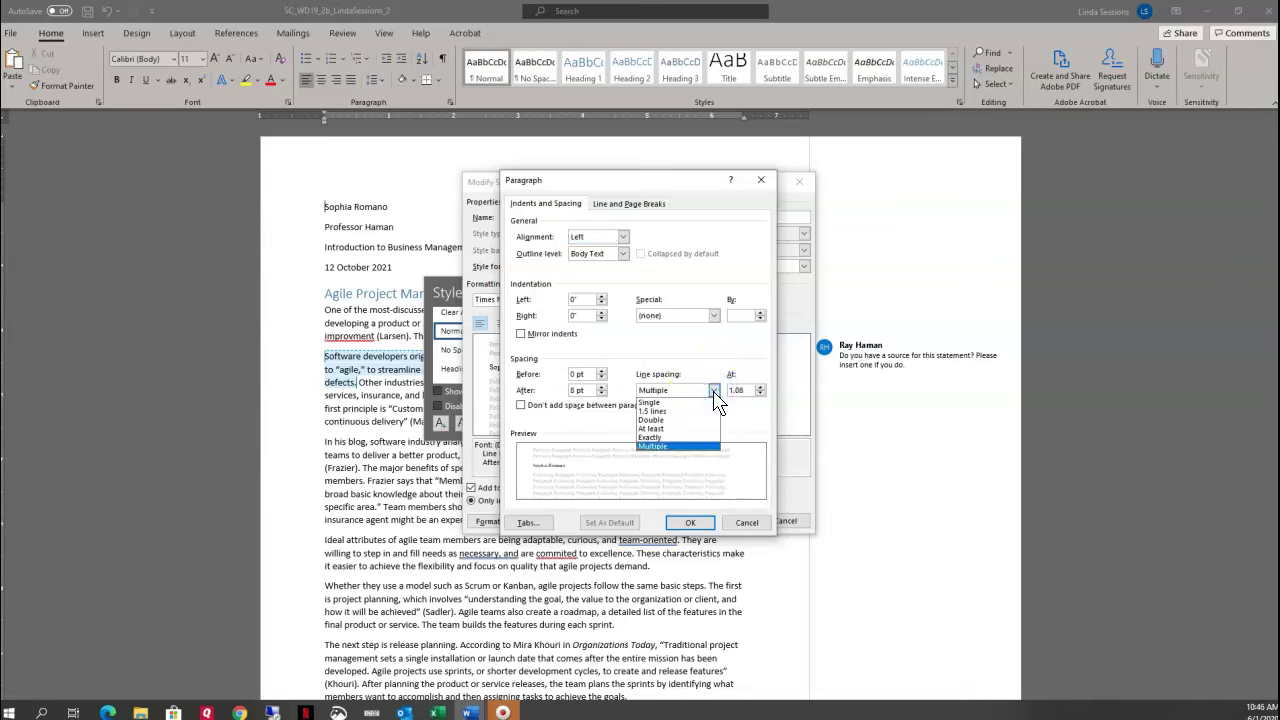
{"action": "left_click", "coordinate": [677, 420]}
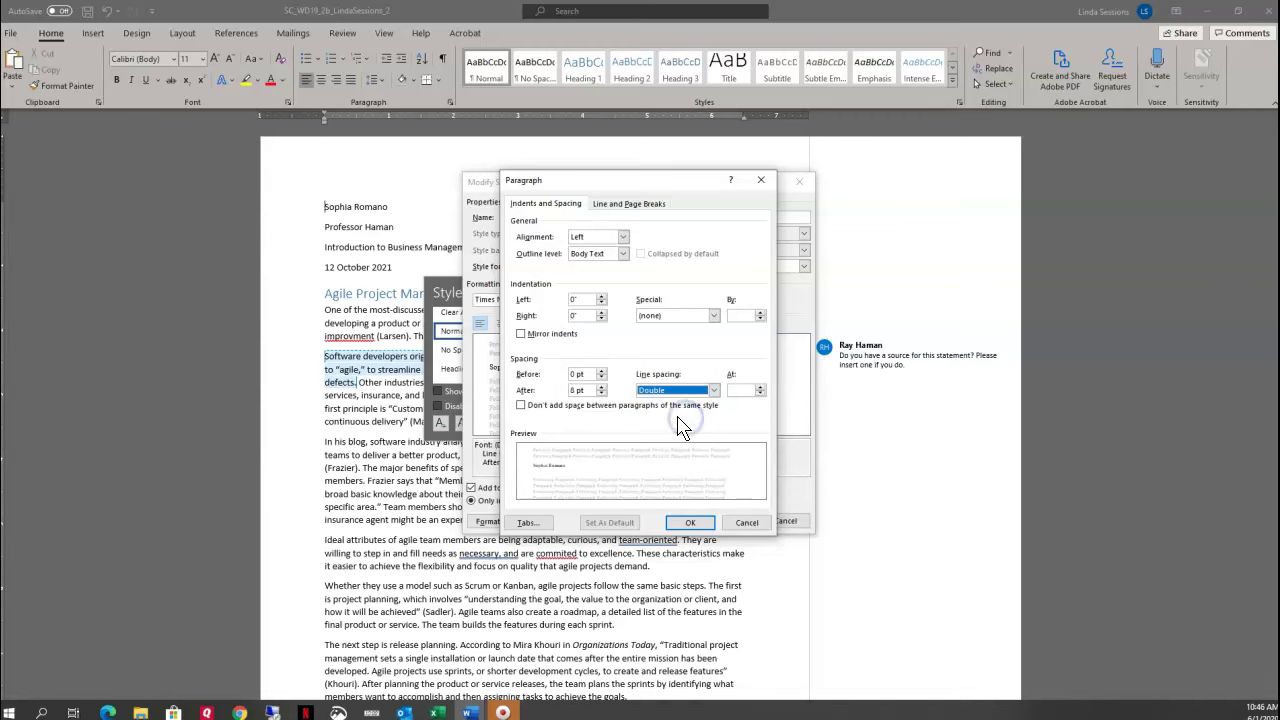
{"action": "left_click", "coordinate": [601, 386]}
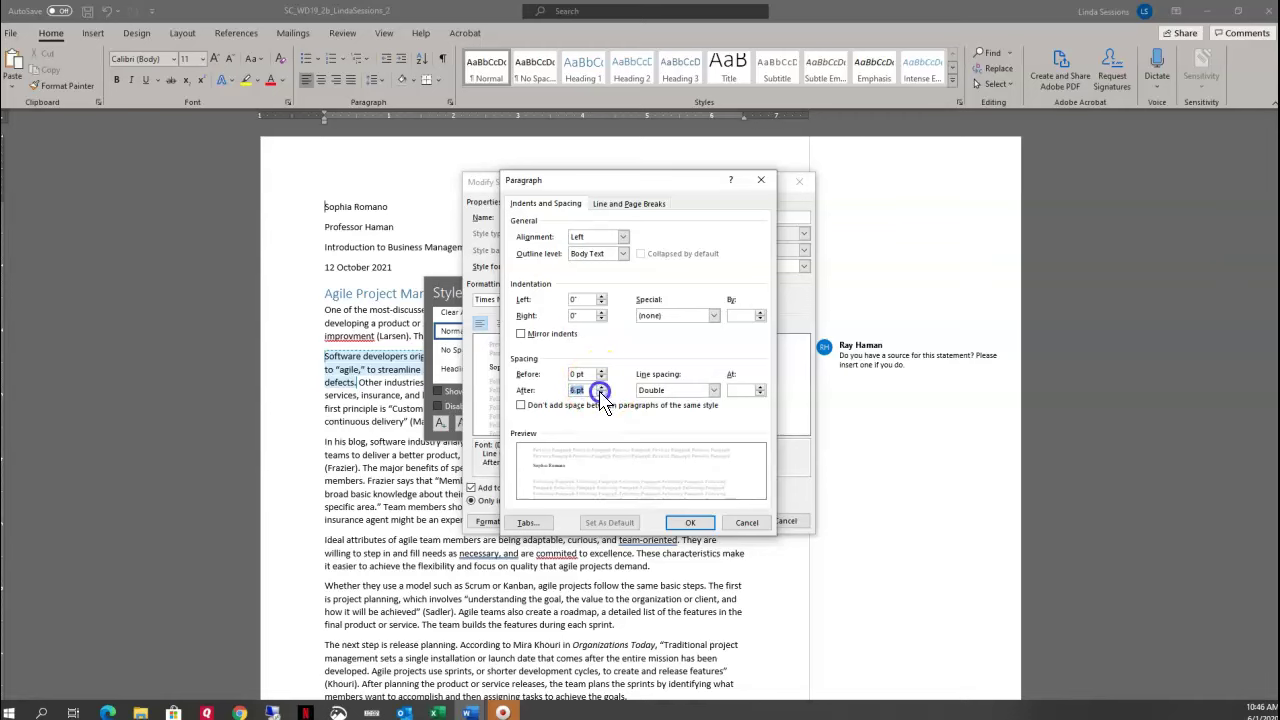
{"action": "left_click", "coordinate": [601, 393]}
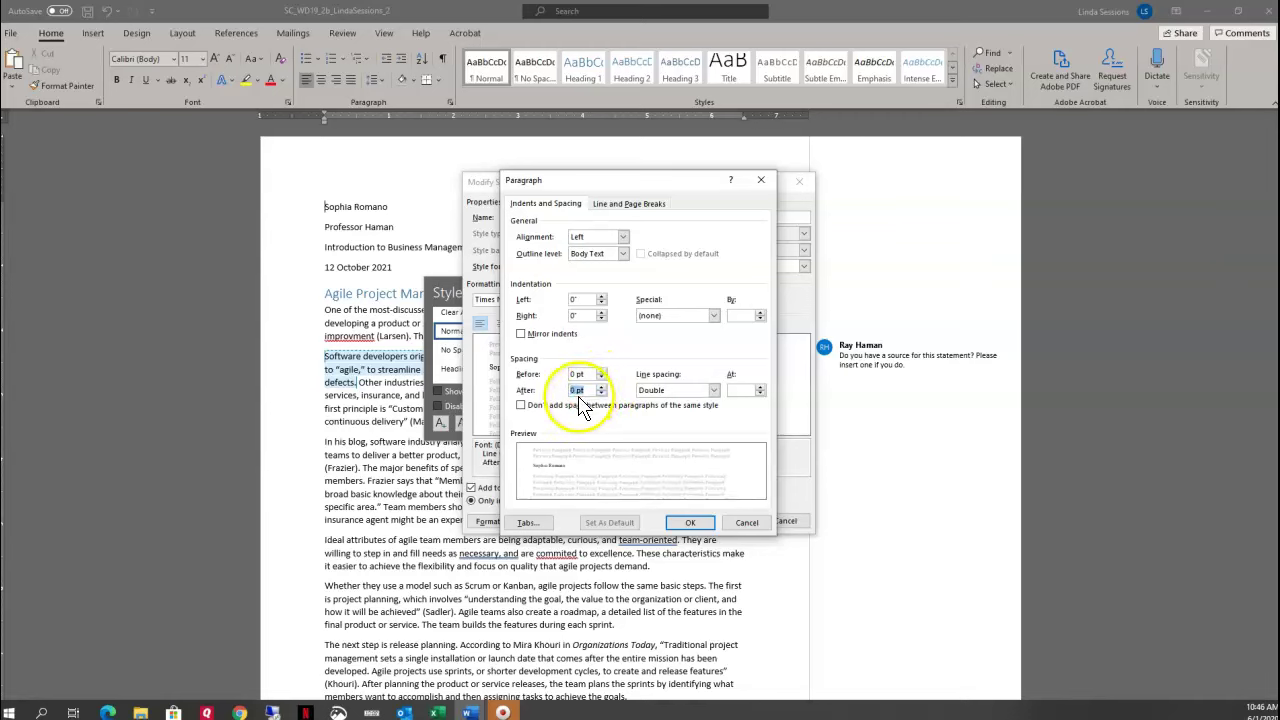
{"action": "left_click", "coordinate": [692, 523]}
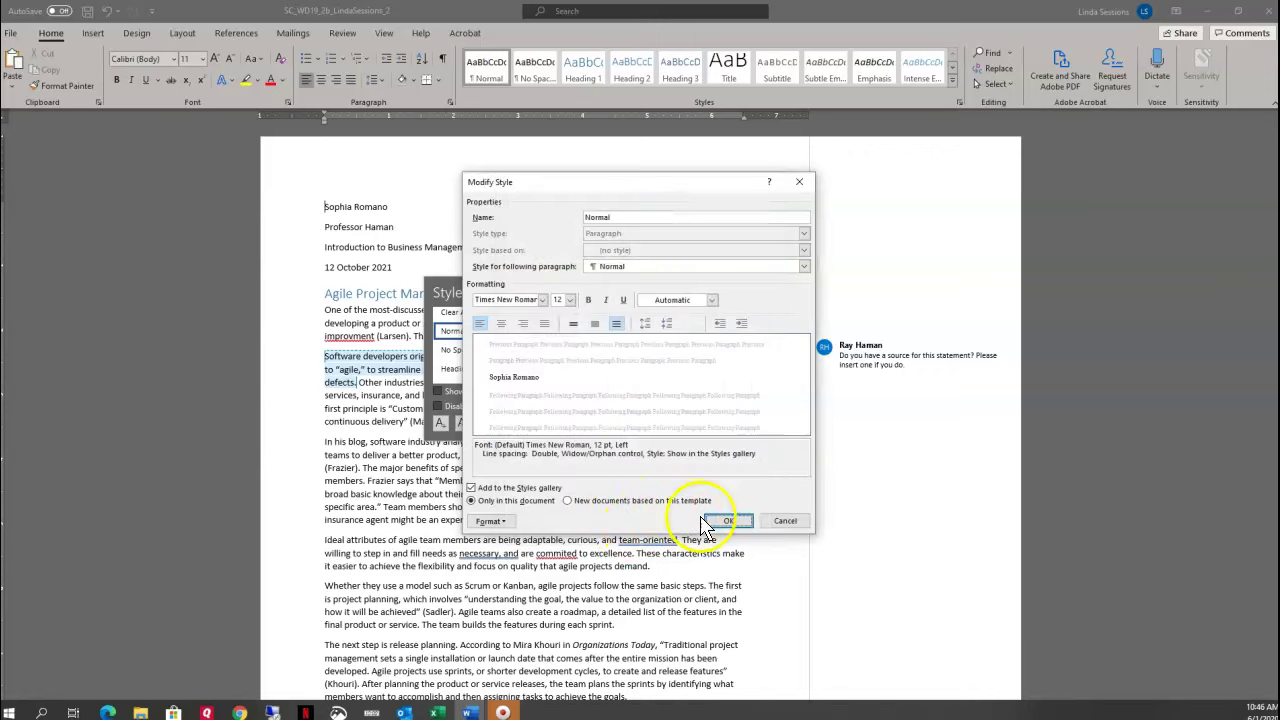
{"action": "left_click", "coordinate": [724, 520]}
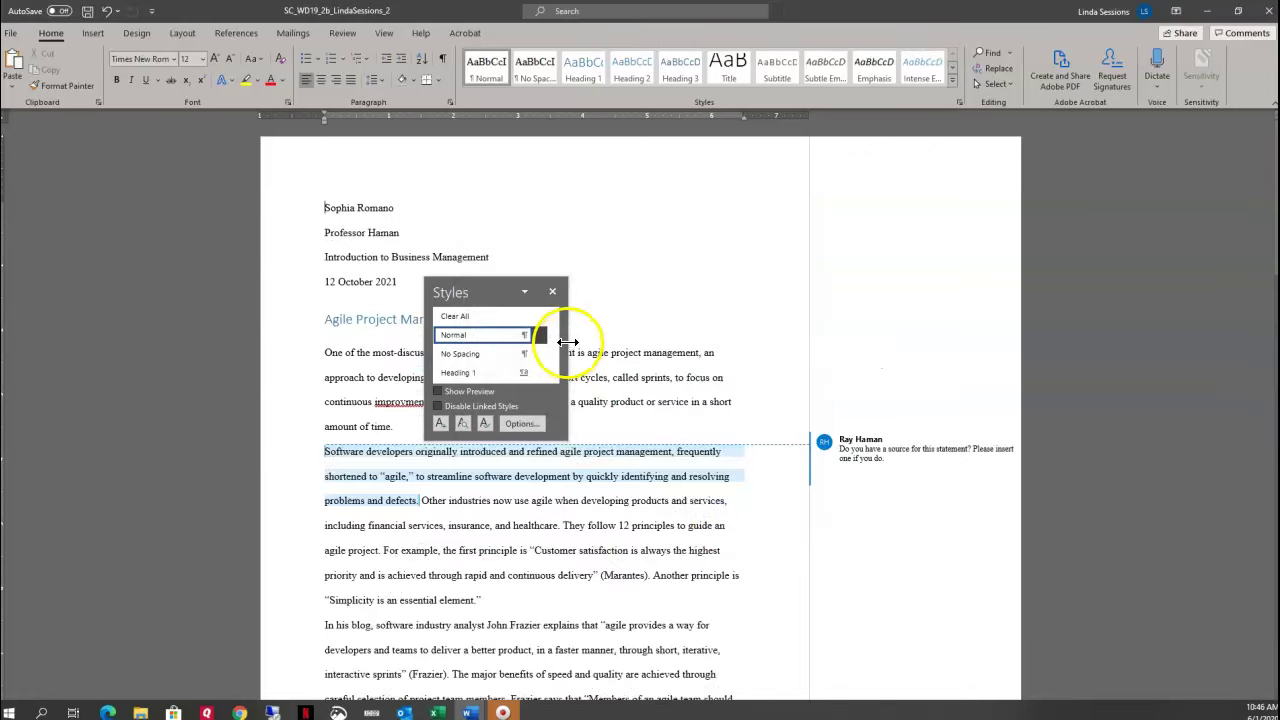
{"action": "left_click", "coordinate": [552, 291]}
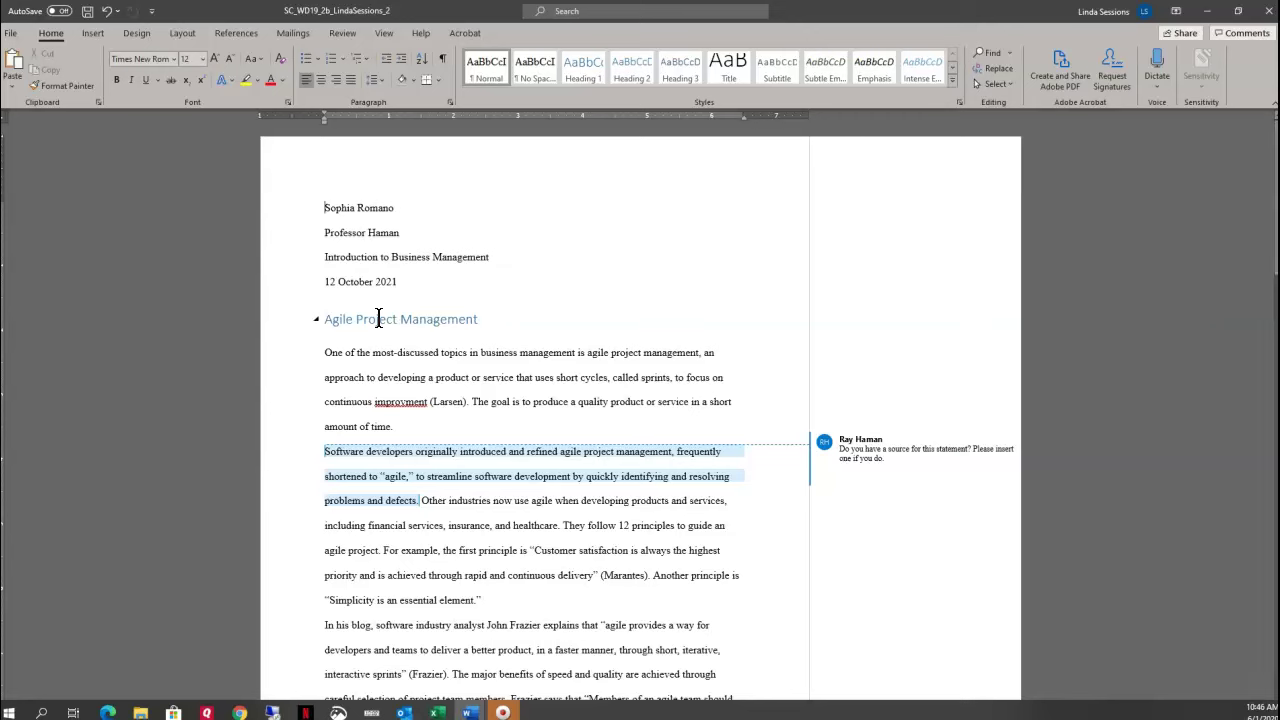
- Apply the Normal style to the "Agile Project Management" title and center it
{"action": "left_click", "coordinate": [334, 319]}
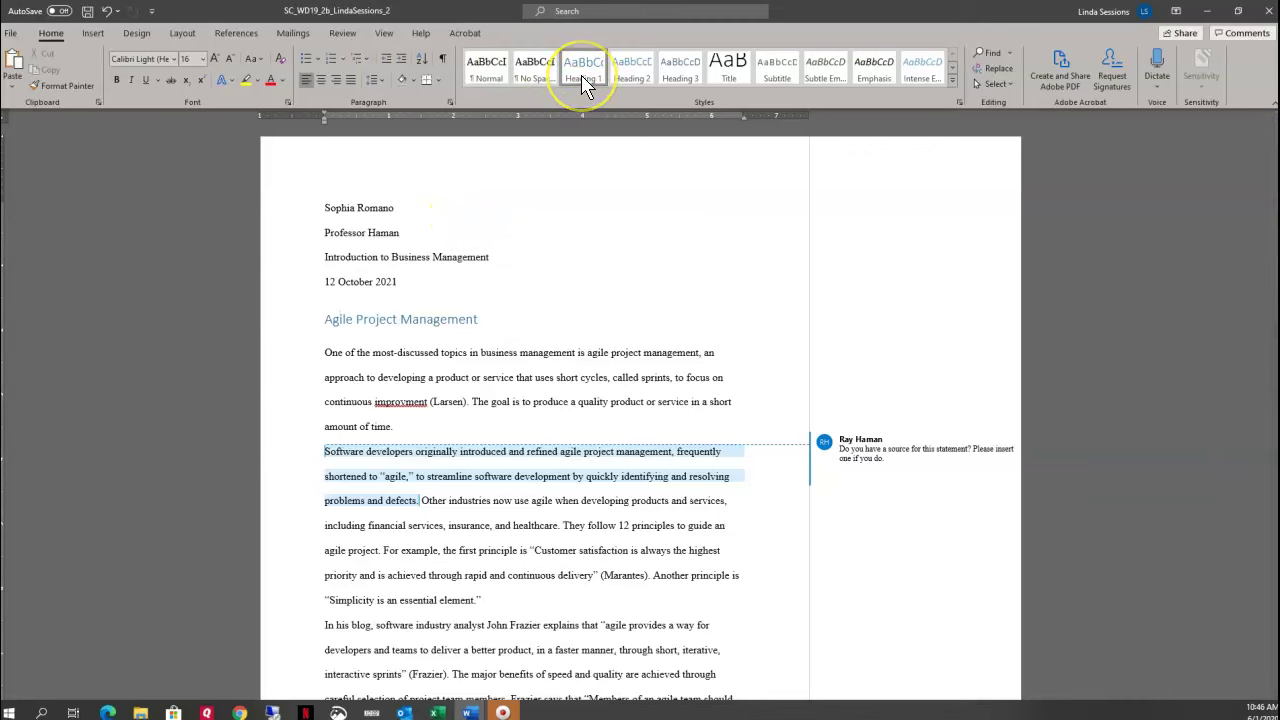
{"action": "left_click", "coordinate": [487, 70]}
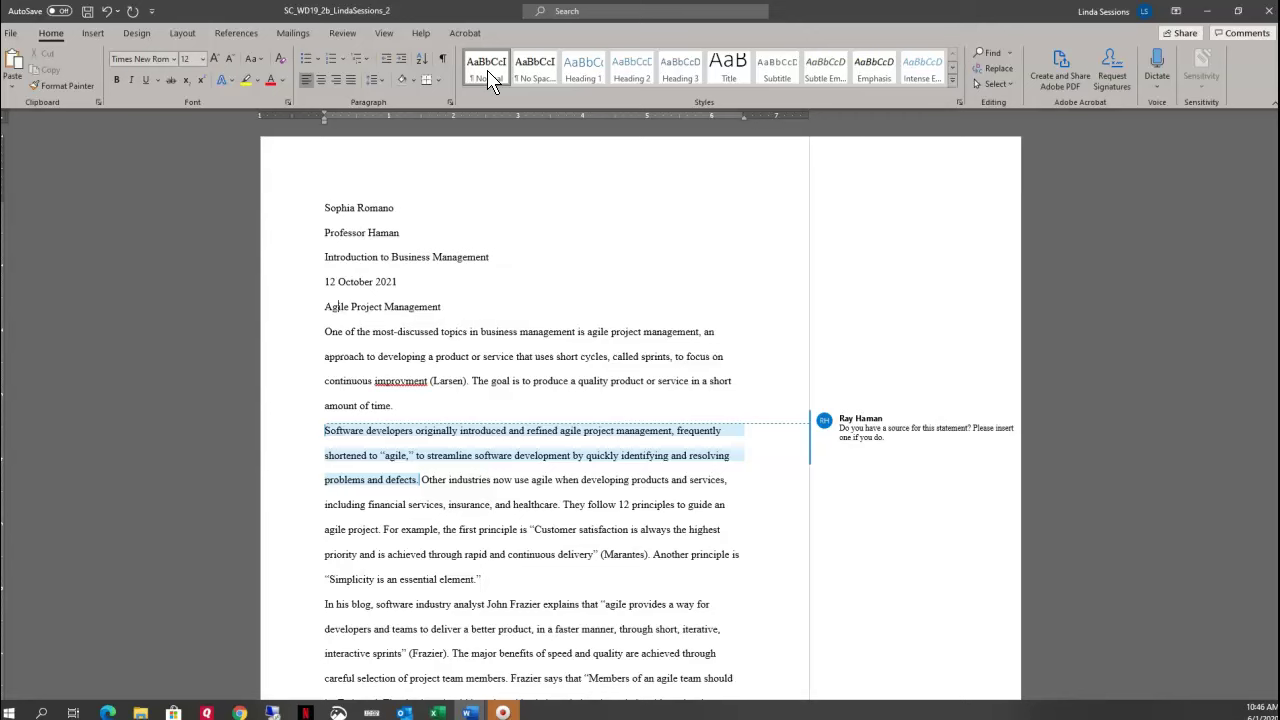
{"action": "left_click", "coordinate": [321, 80]}
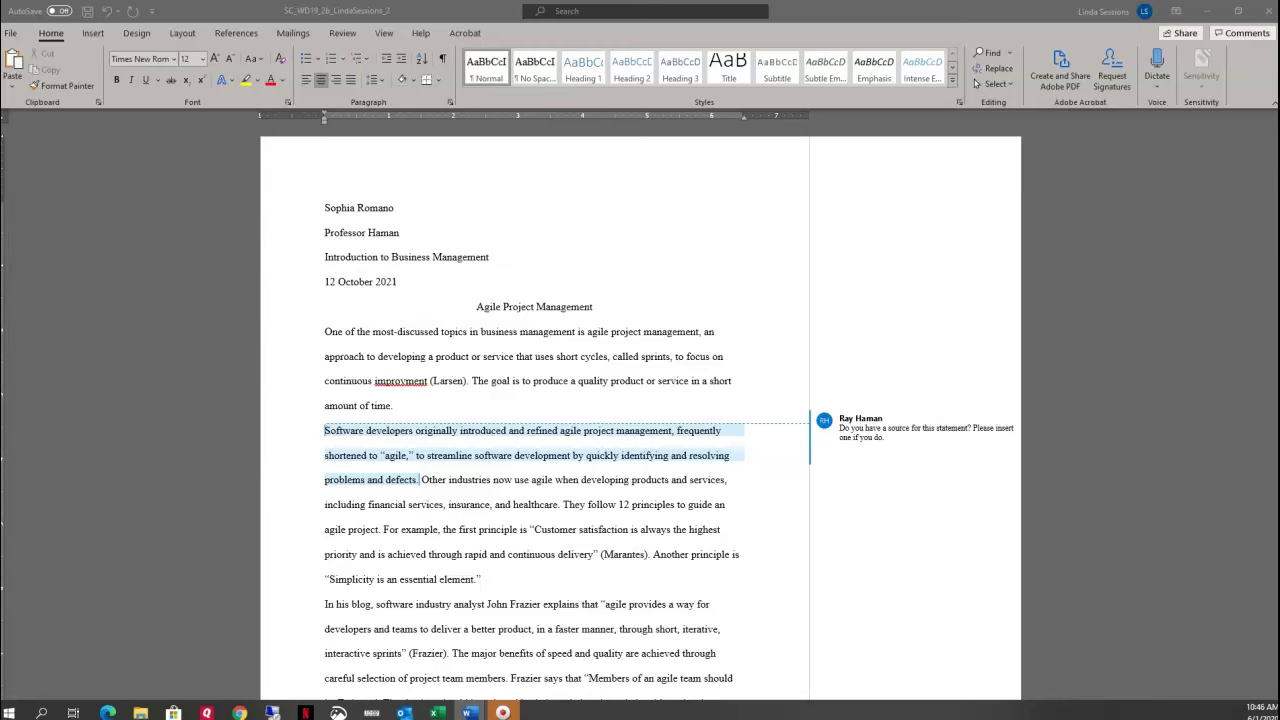
- Insert a Blank header, right-align its text, and enter the student's last name followed by a space
{"action": "left_click", "coordinate": [452, 228]}
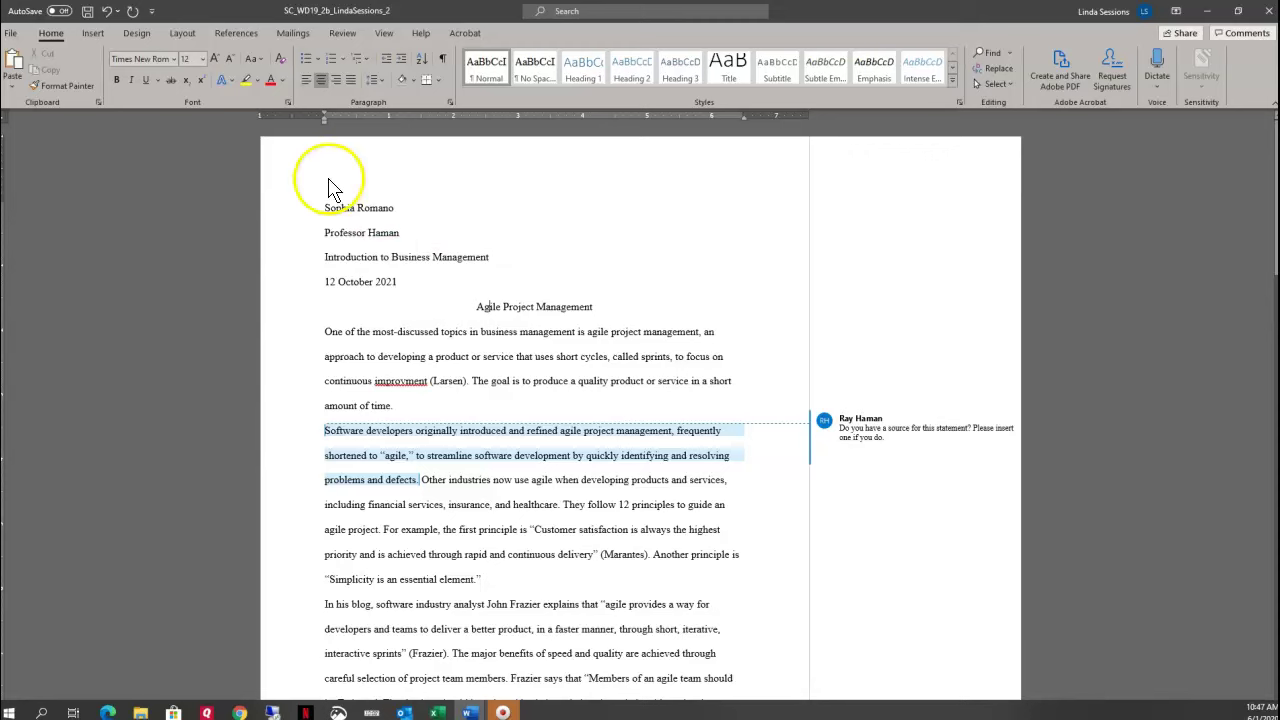
{"action": "left_click", "coordinate": [92, 33]}
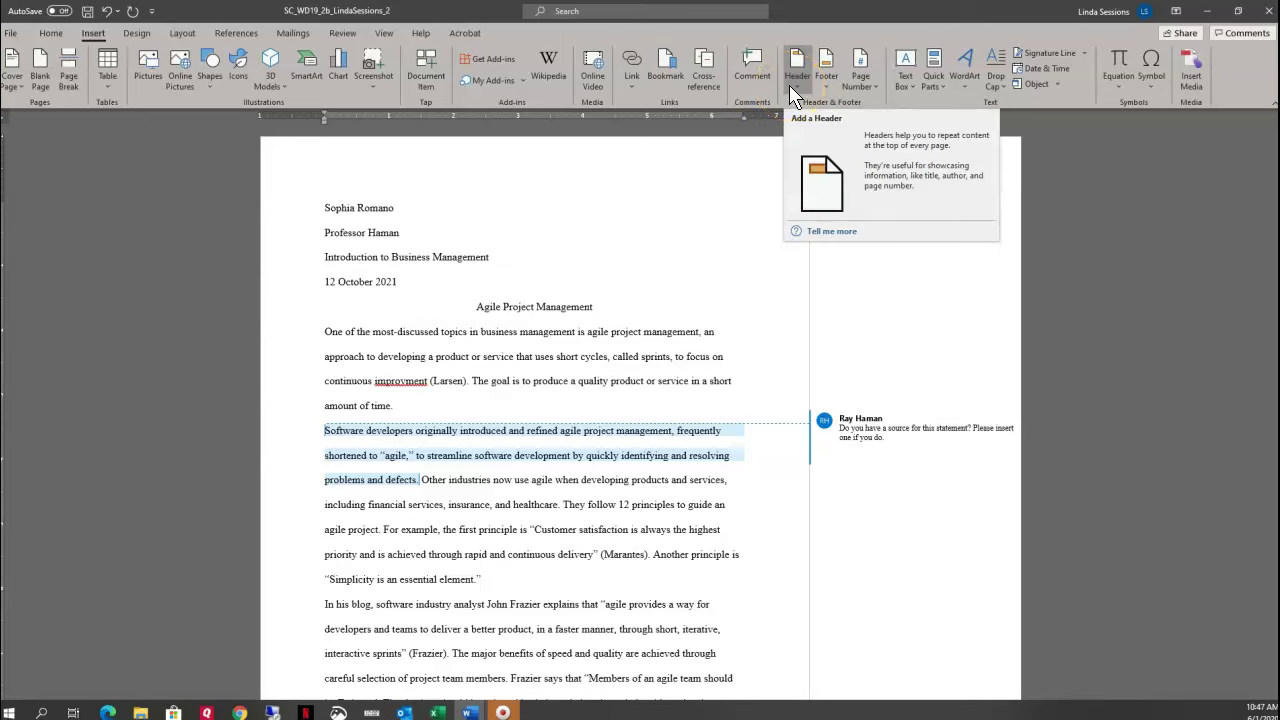
{"action": "left_click", "coordinate": [796, 90]}
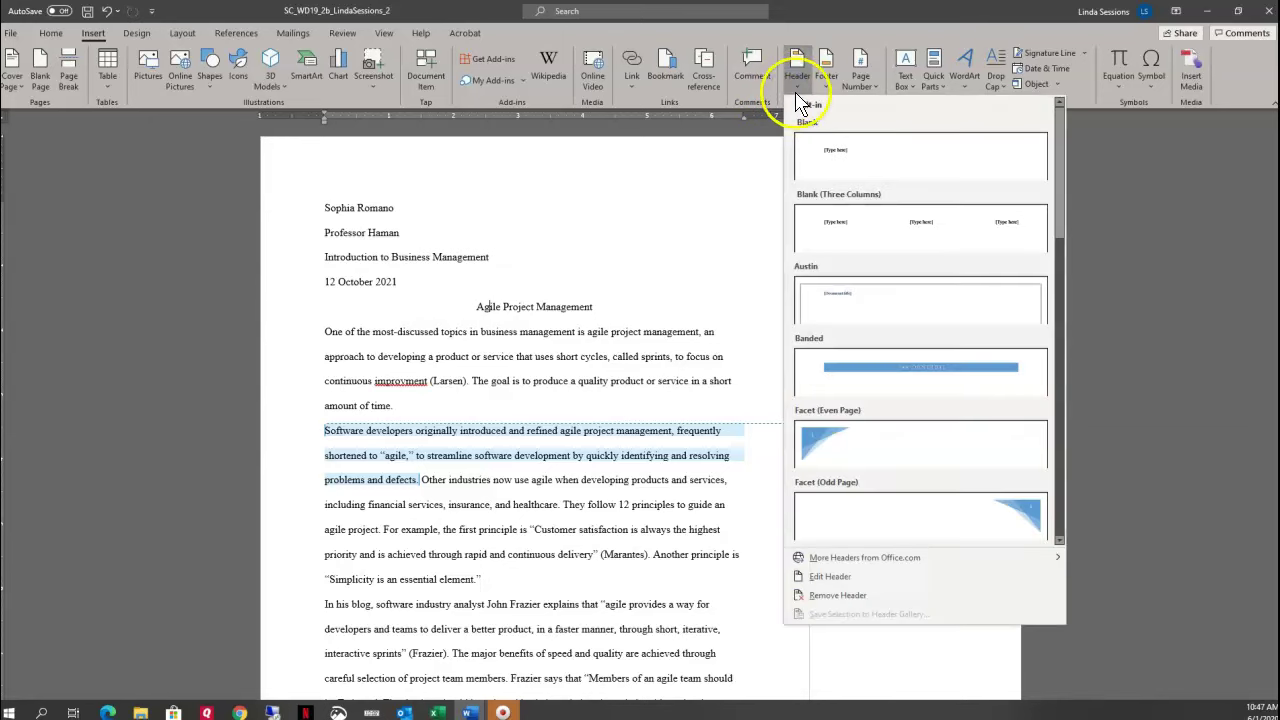
{"action": "left_click", "coordinate": [822, 152]}
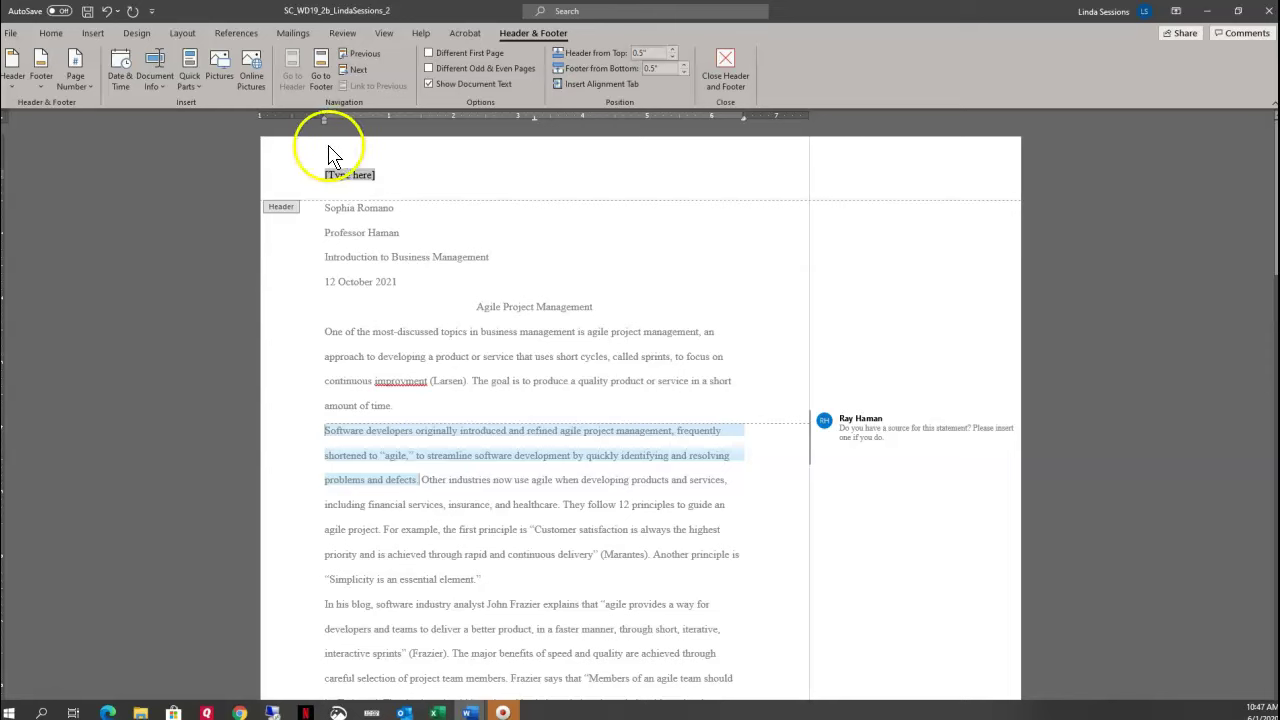
{"action": "left_click", "coordinate": [50, 32]}
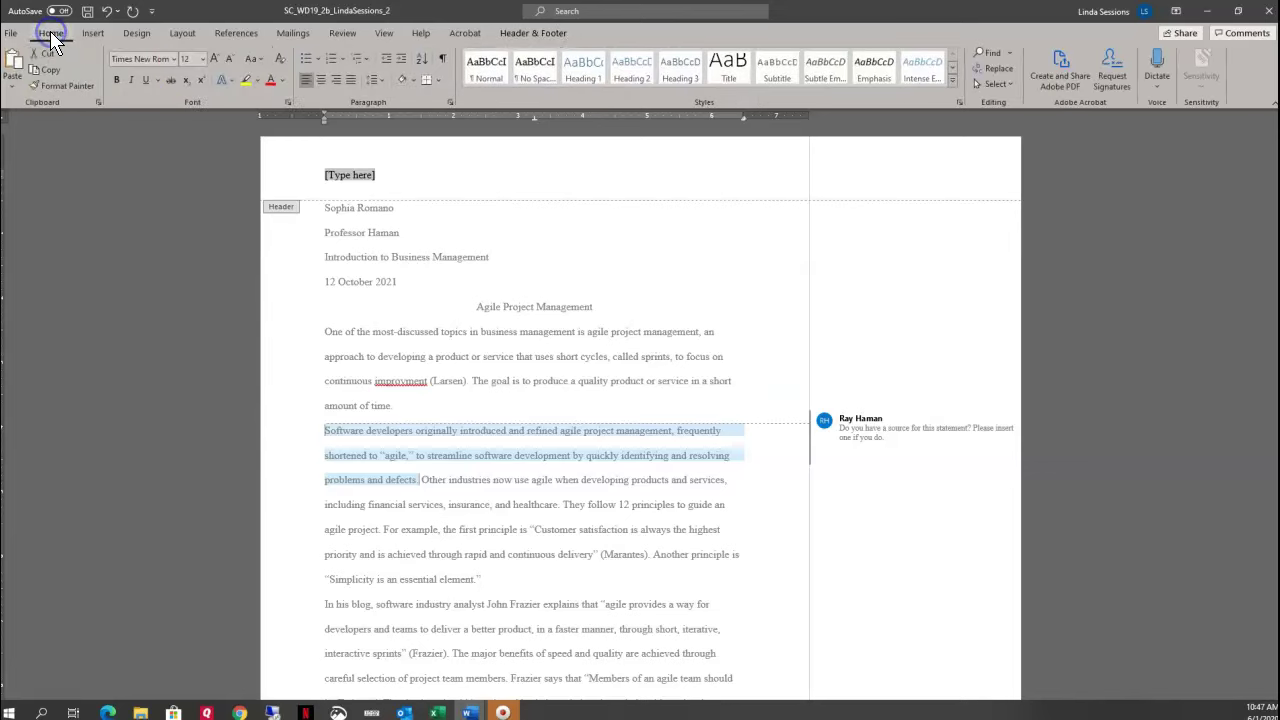
{"action": "left_click", "coordinate": [337, 81]}
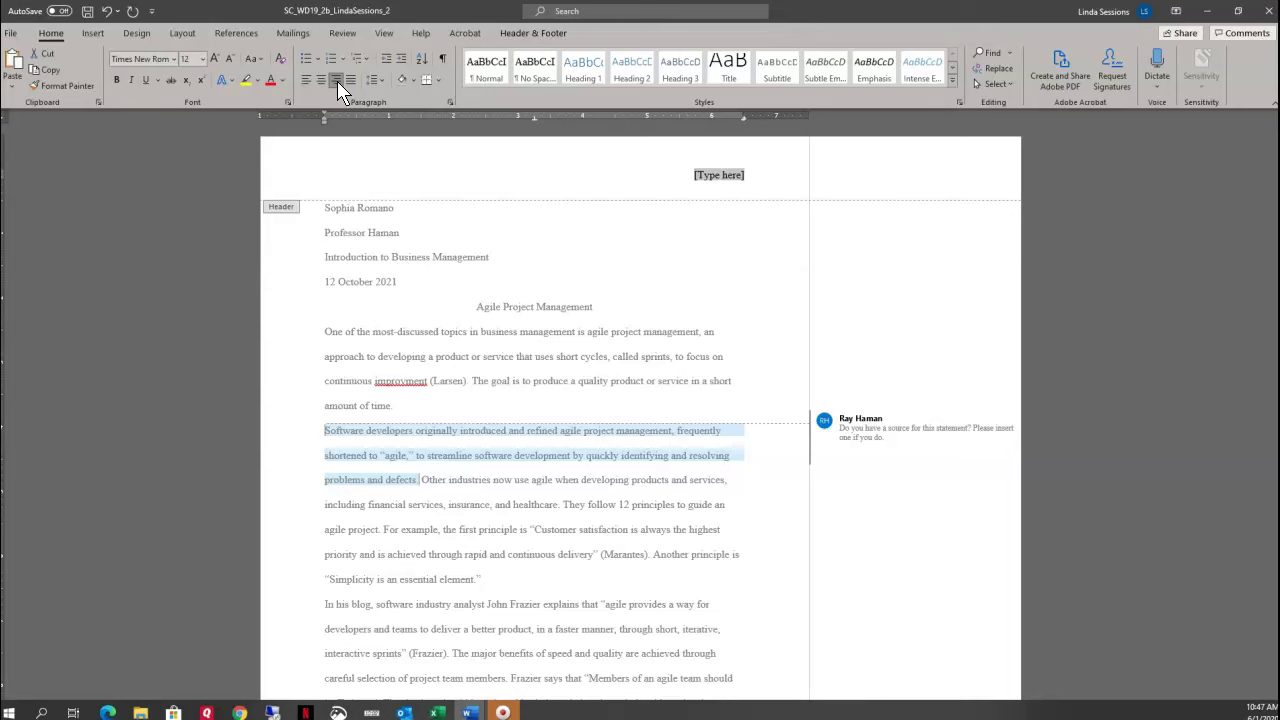
{"action": "type", "text": "Romano"}
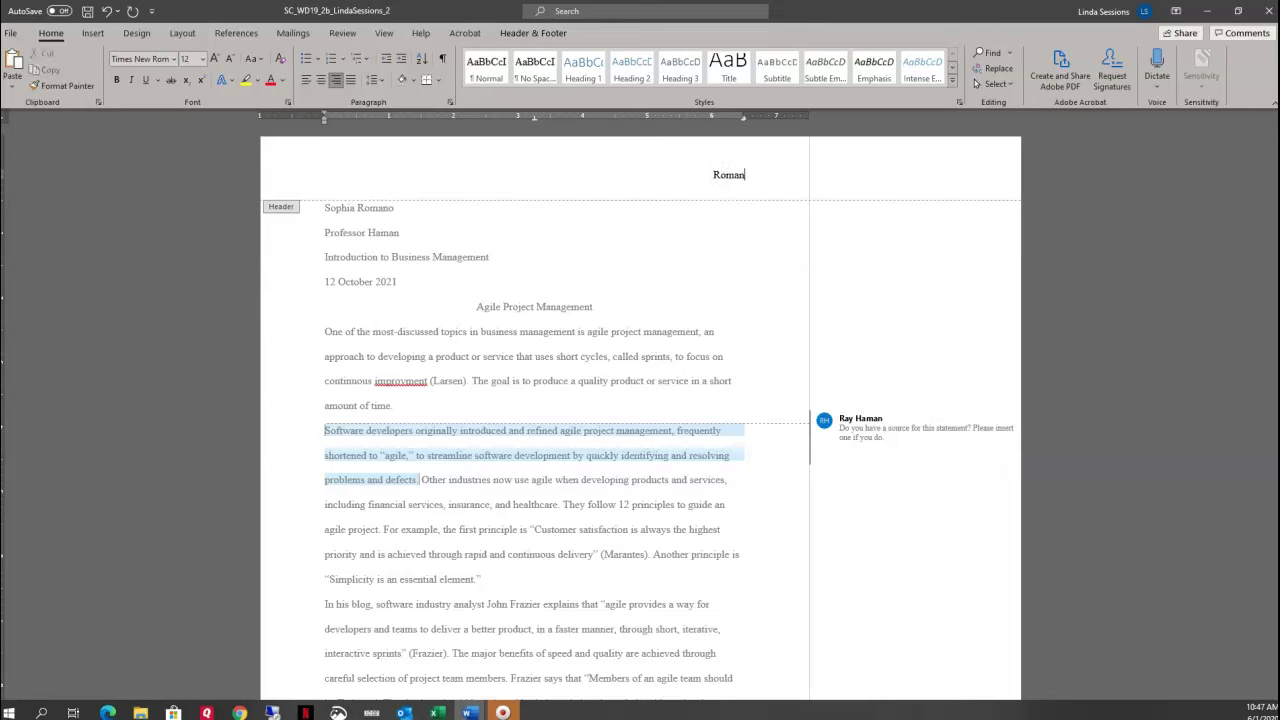
- Add a Plain Number page number at the current position after the last name in the header, and close the header
{"action": "left_click", "coordinate": [321, 52]}
{"action": "left_click", "coordinate": [520, 35]}
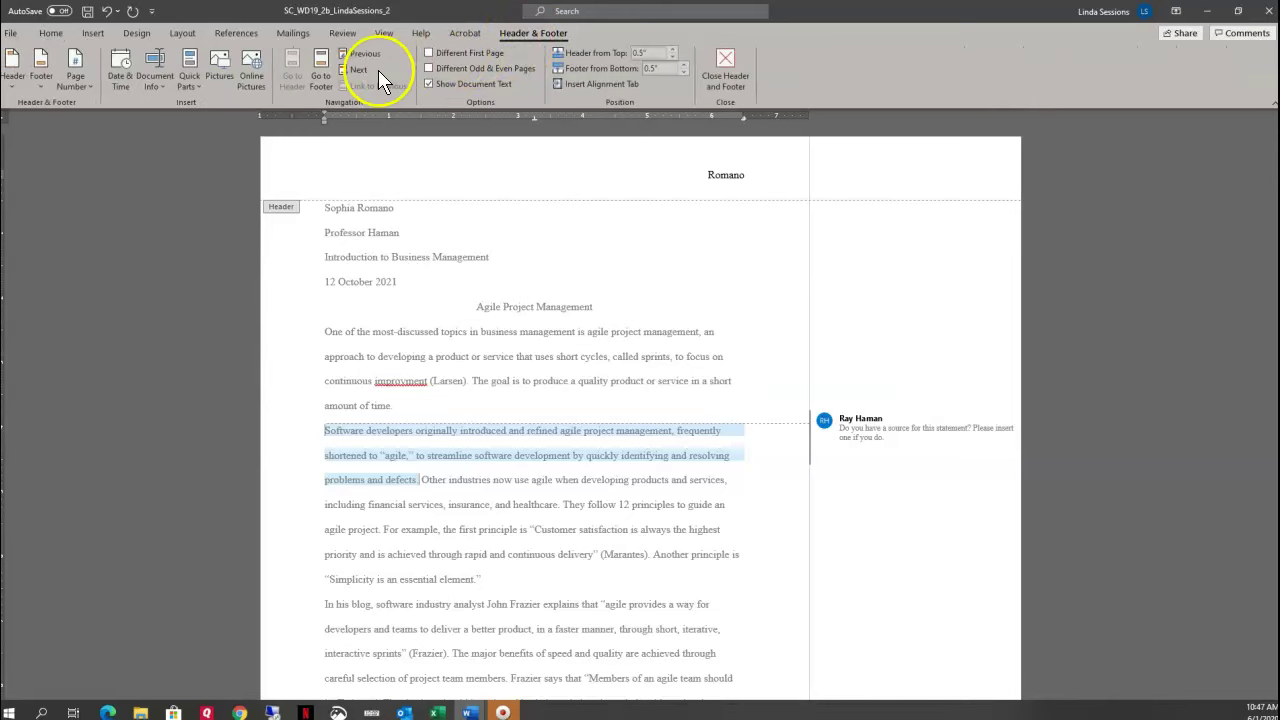
{"action": "left_click", "coordinate": [87, 84]}
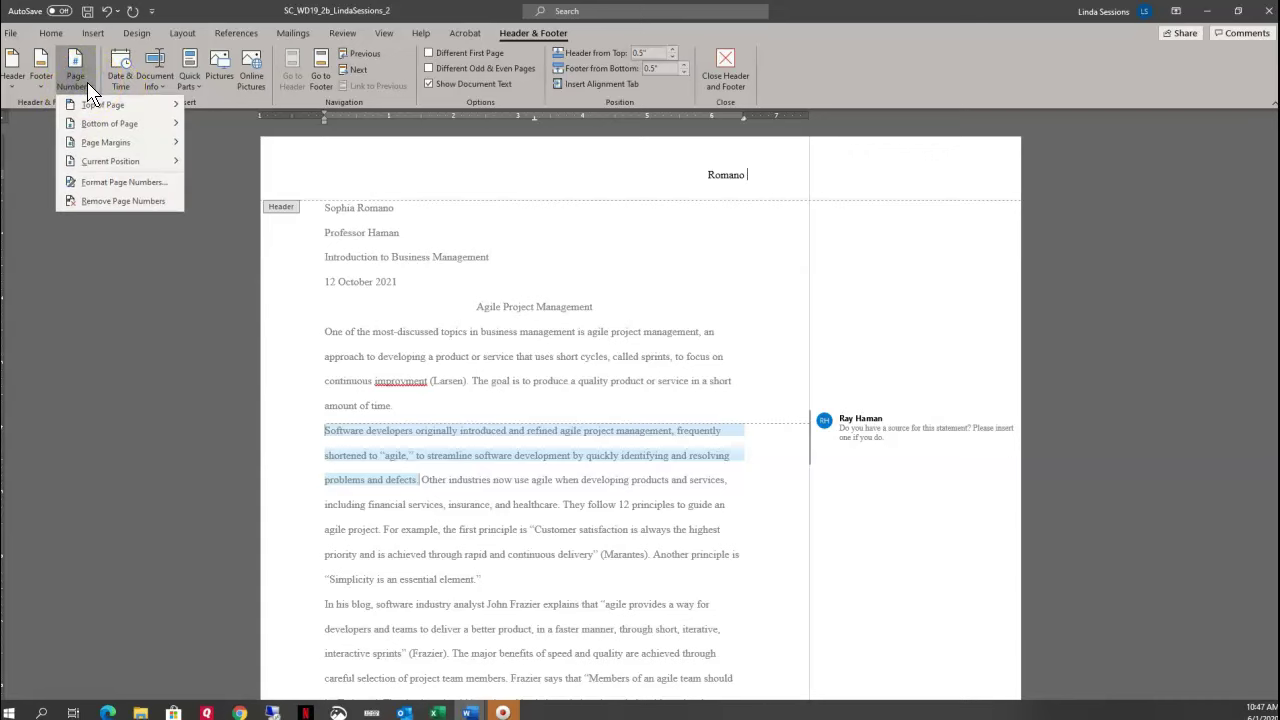
{"action": "left_click", "coordinate": [97, 124]}
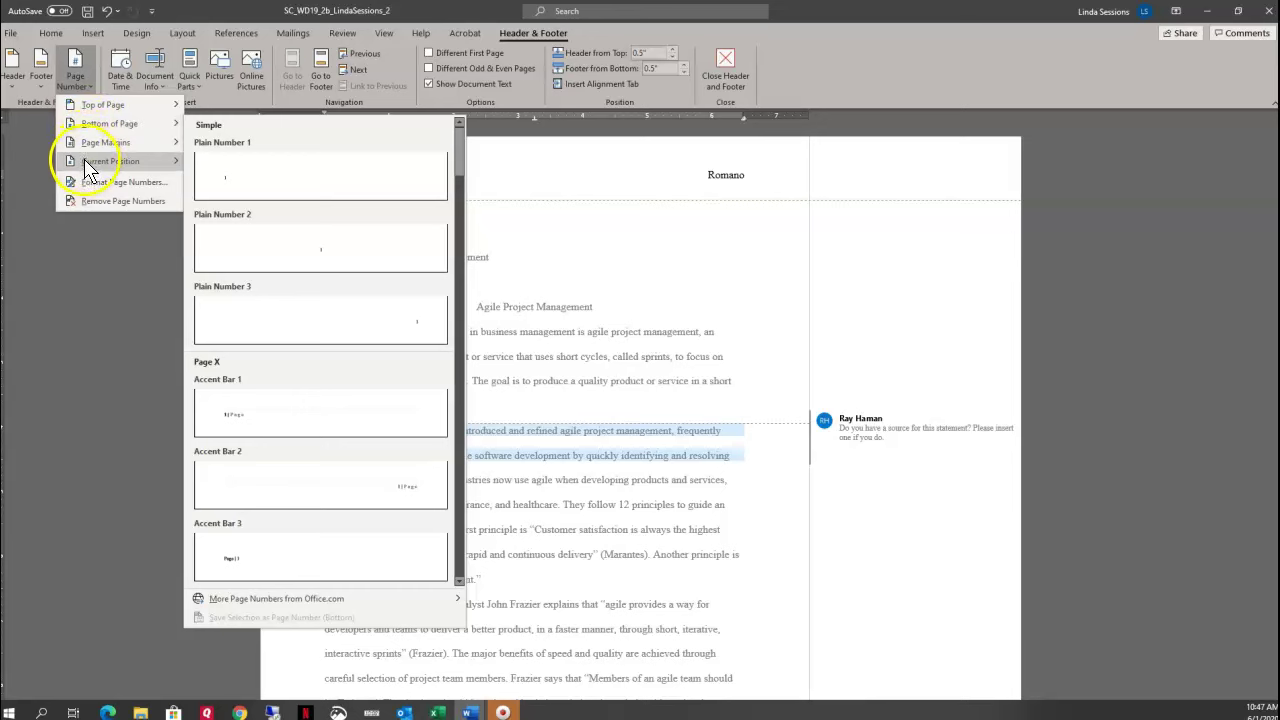
{"action": "left_click", "coordinate": [84, 163]}
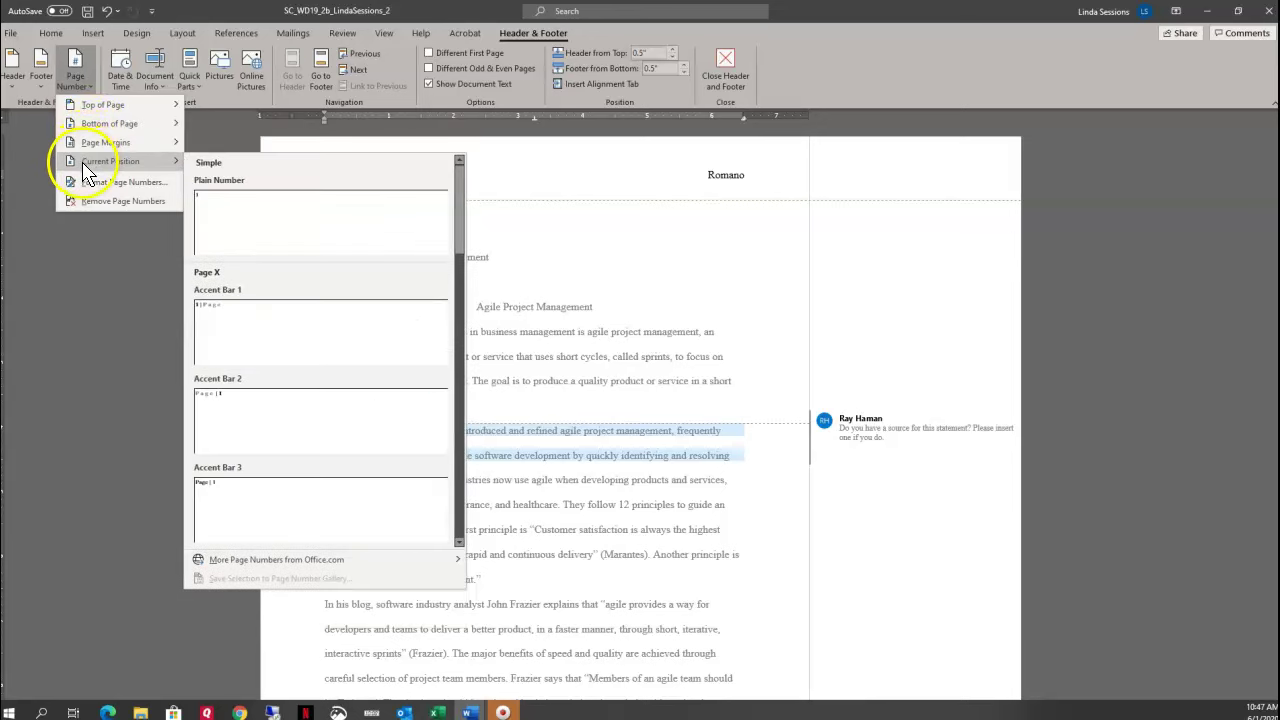
{"action": "left_click", "coordinate": [227, 214]}
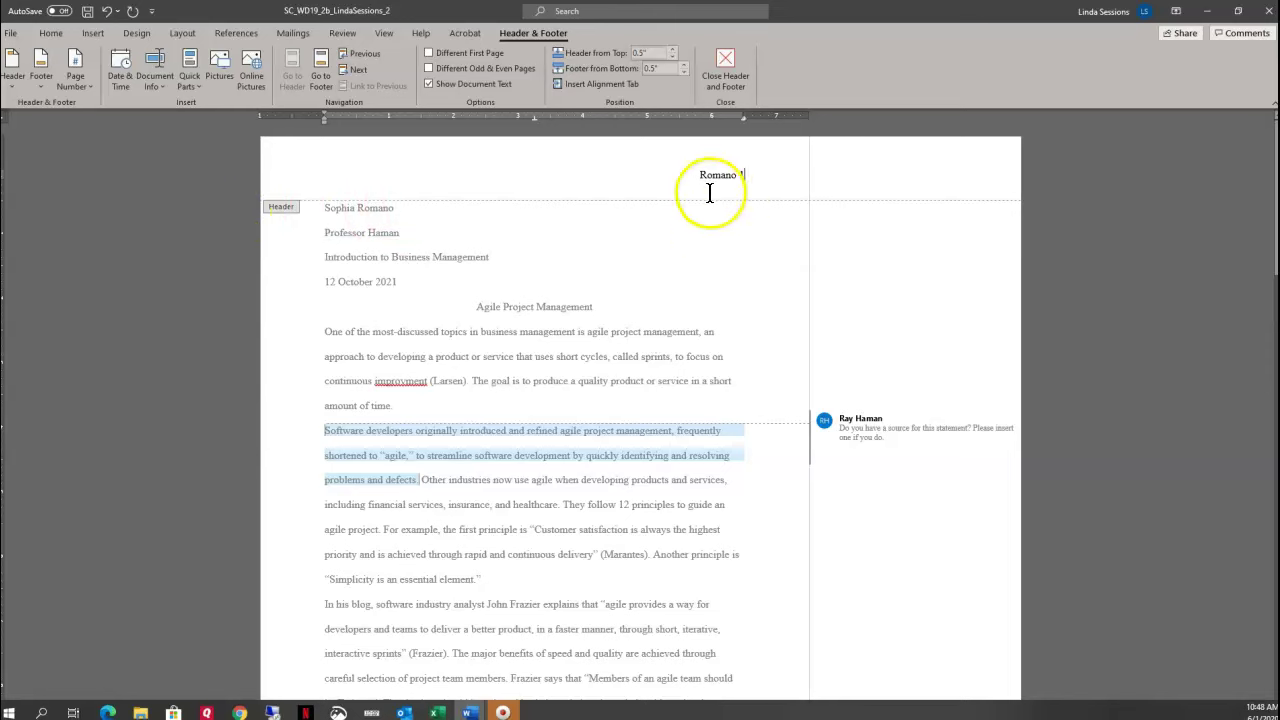
{"action": "left_click", "coordinate": [727, 58]}
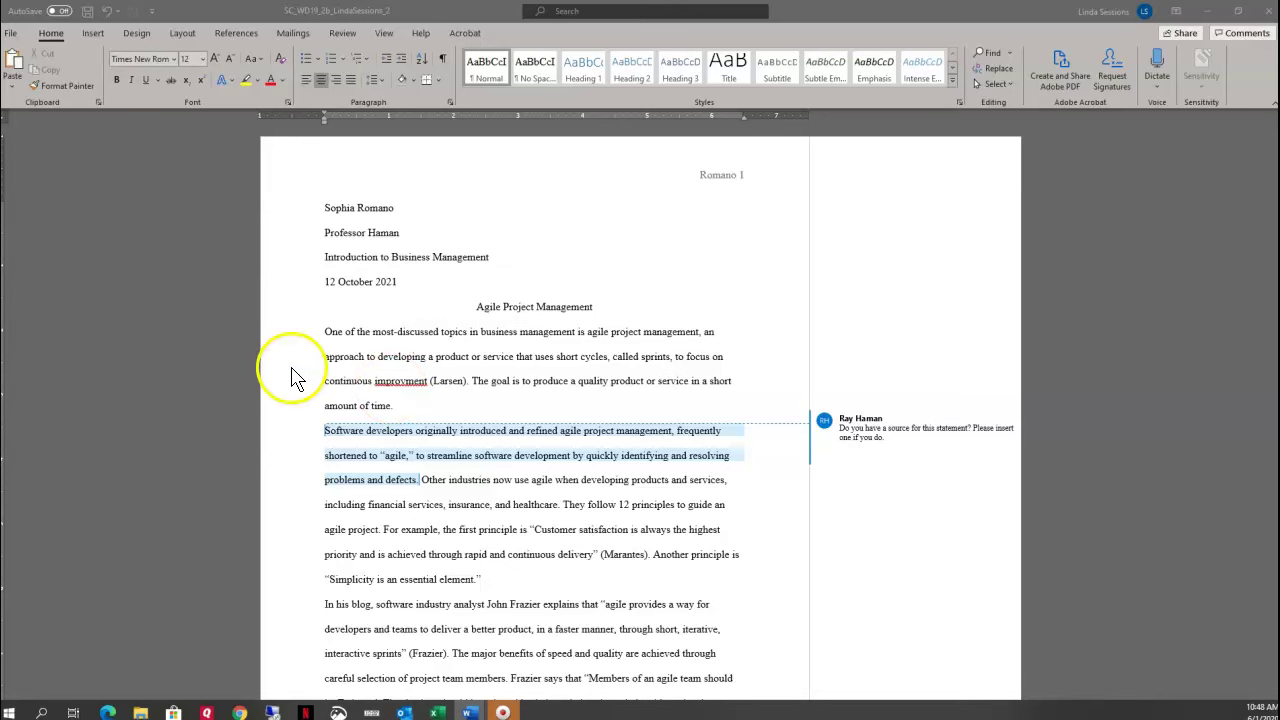
- Apply a 0.5" first-line indent to all body paragraphs from "One of the most-discussed topics" through "achieving those goals."
{"action": "left_click_drag", "start_coordinate": [323, 331], "coordinate": [432, 478]}
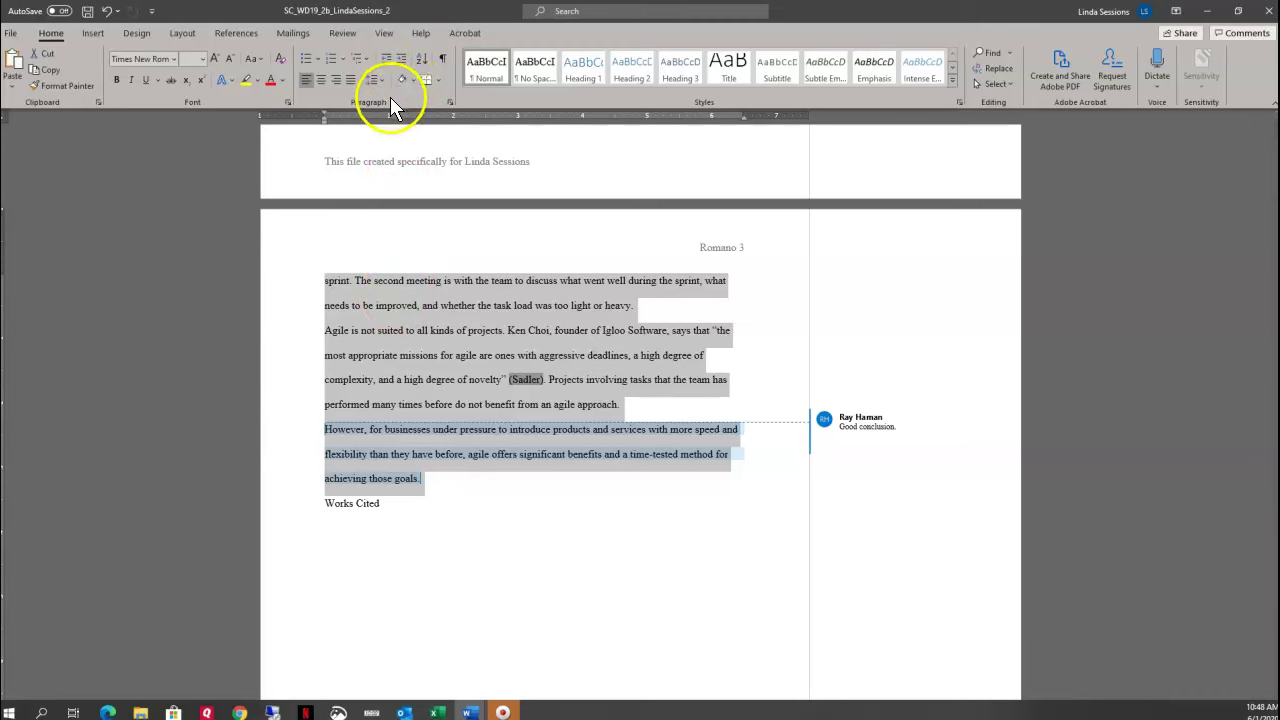
{"action": "left_click", "coordinate": [448, 101]}
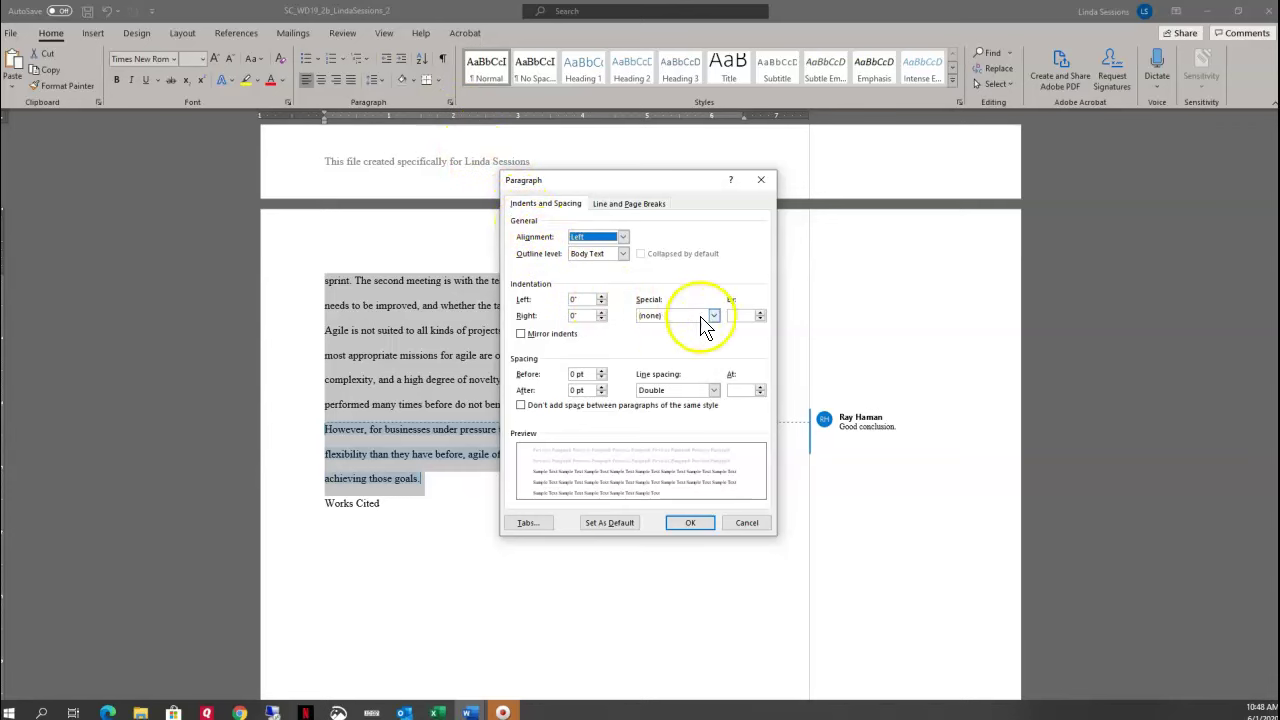
{"action": "left_click", "coordinate": [714, 316]}
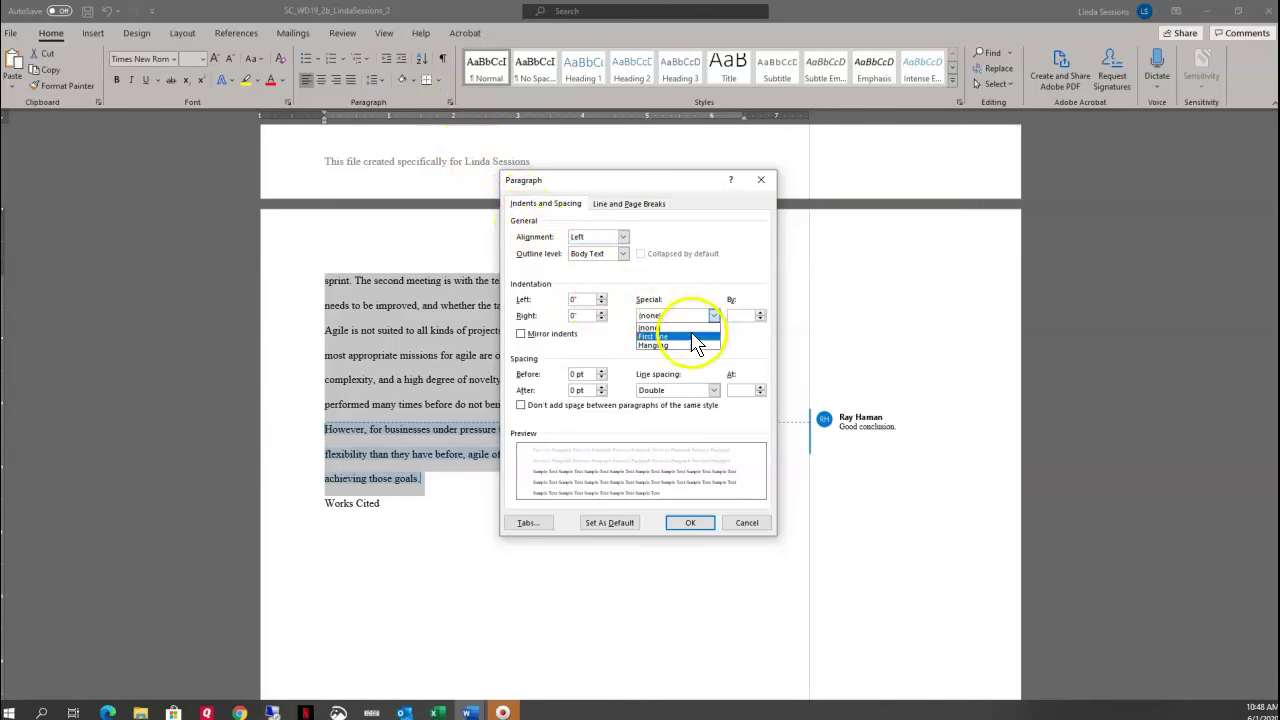
{"action": "left_click", "coordinate": [691, 337]}
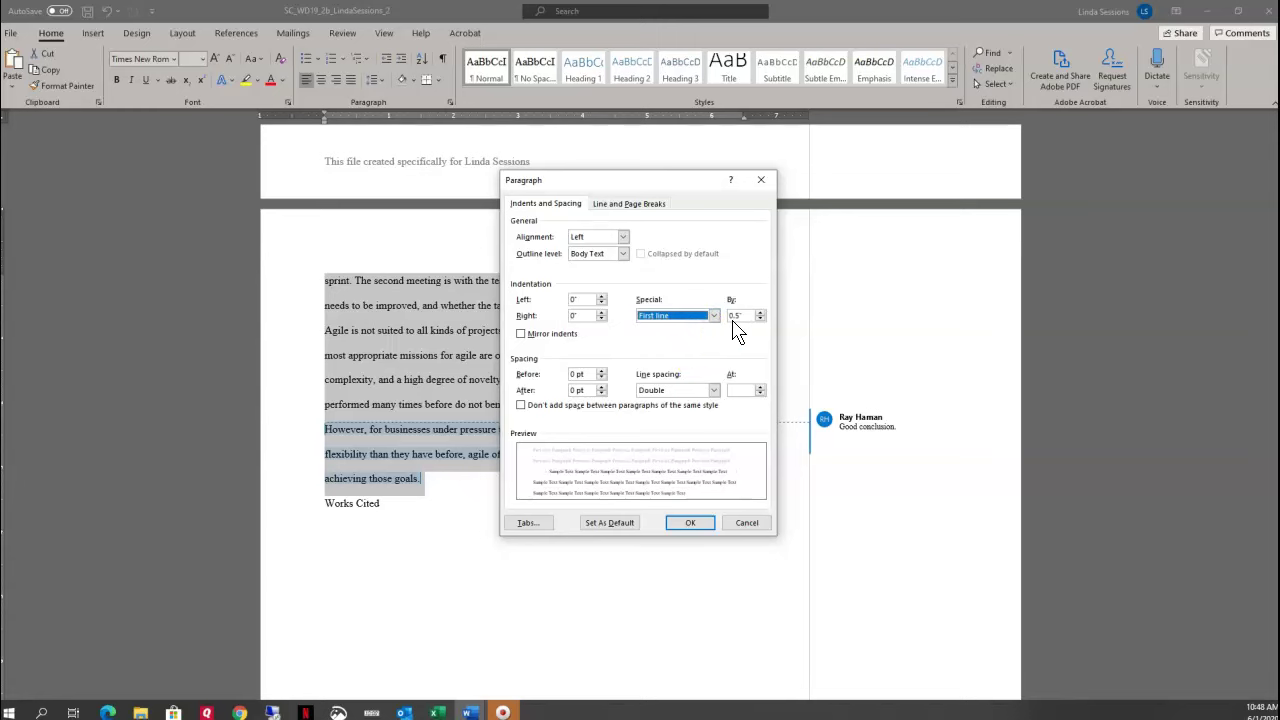
{"action": "left_click", "coordinate": [692, 522]}
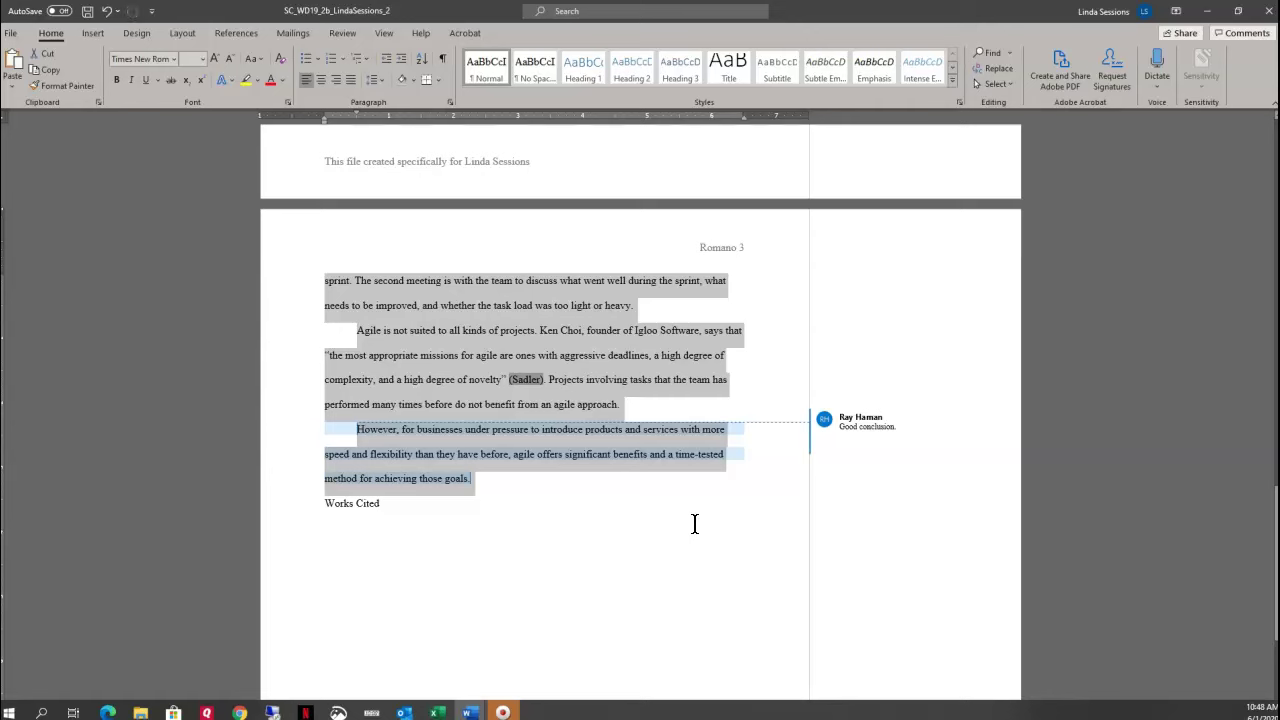
{"action": "left_click", "coordinate": [686, 542]}
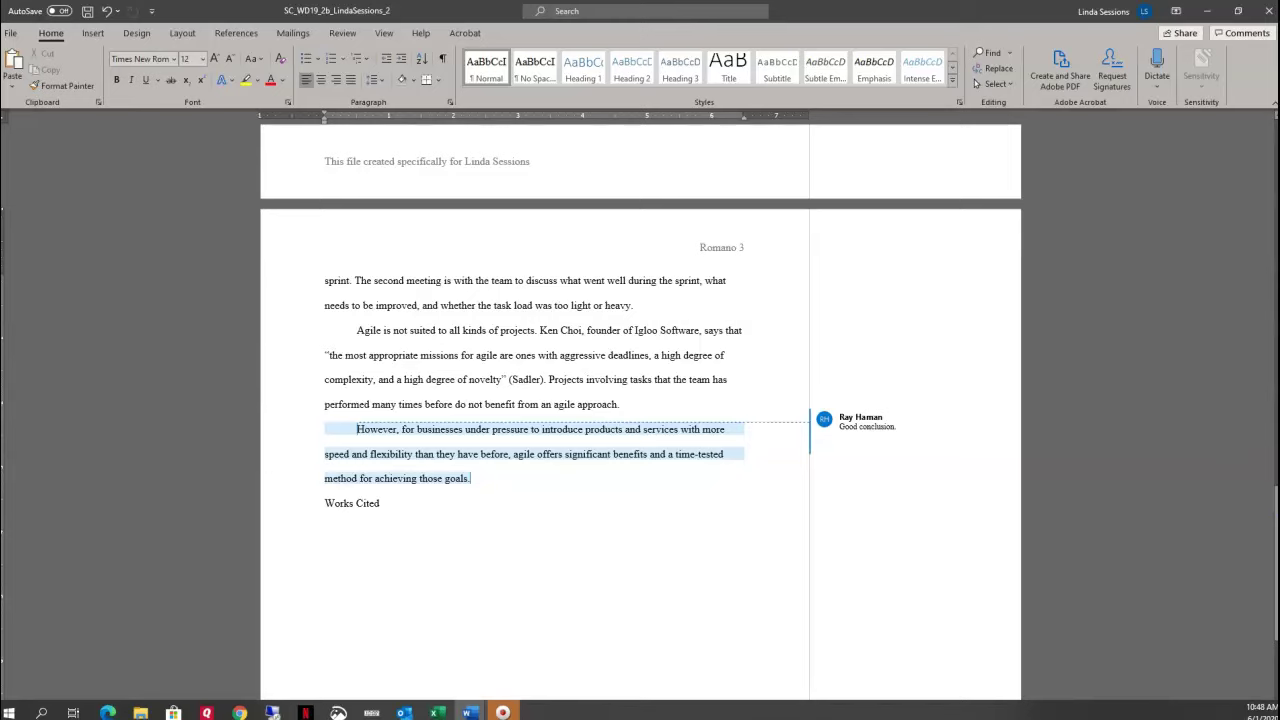
{"action": "scroll", "coordinate": [640, 410], "scroll_direction": "up", "scroll_amount": 15}
{"action": "scroll", "coordinate": [640, 410], "scroll_direction": "up", "scroll_amount": 5}
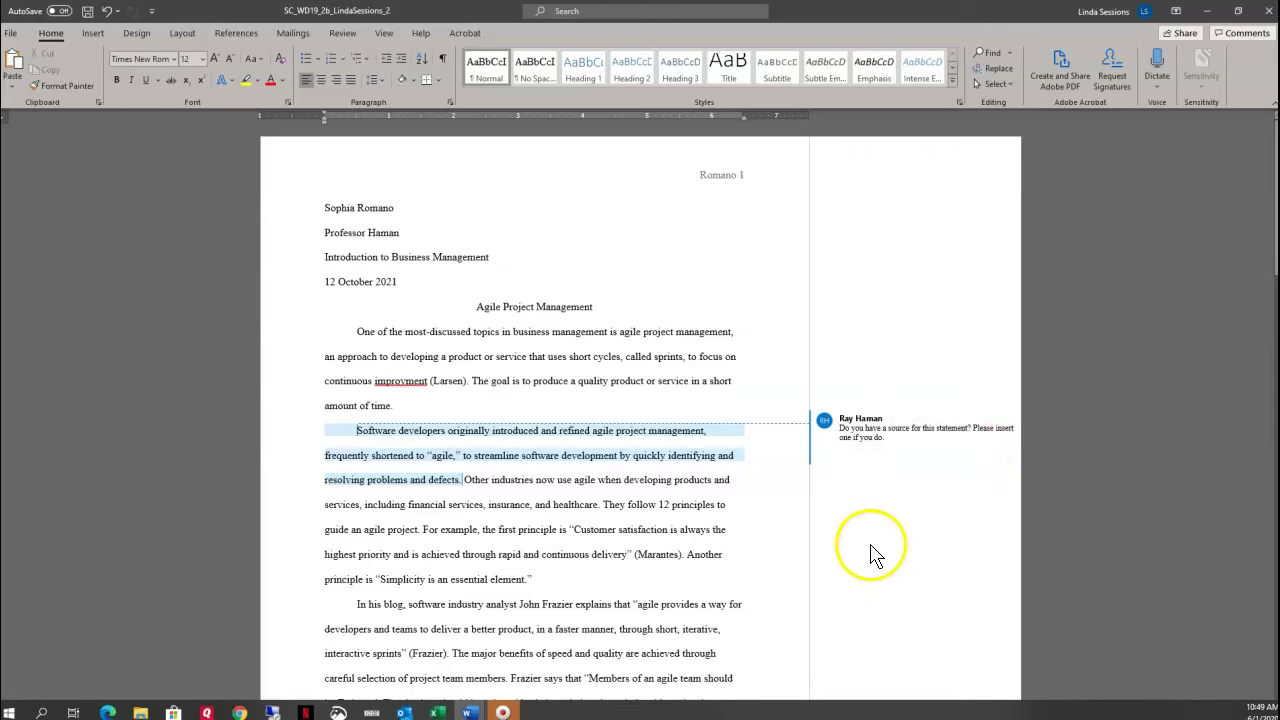
- Delete only the comment asking for a source on the "Software developers originally introduced" sentence
{"action": "mouse_move", "coordinate": [890, 425]}
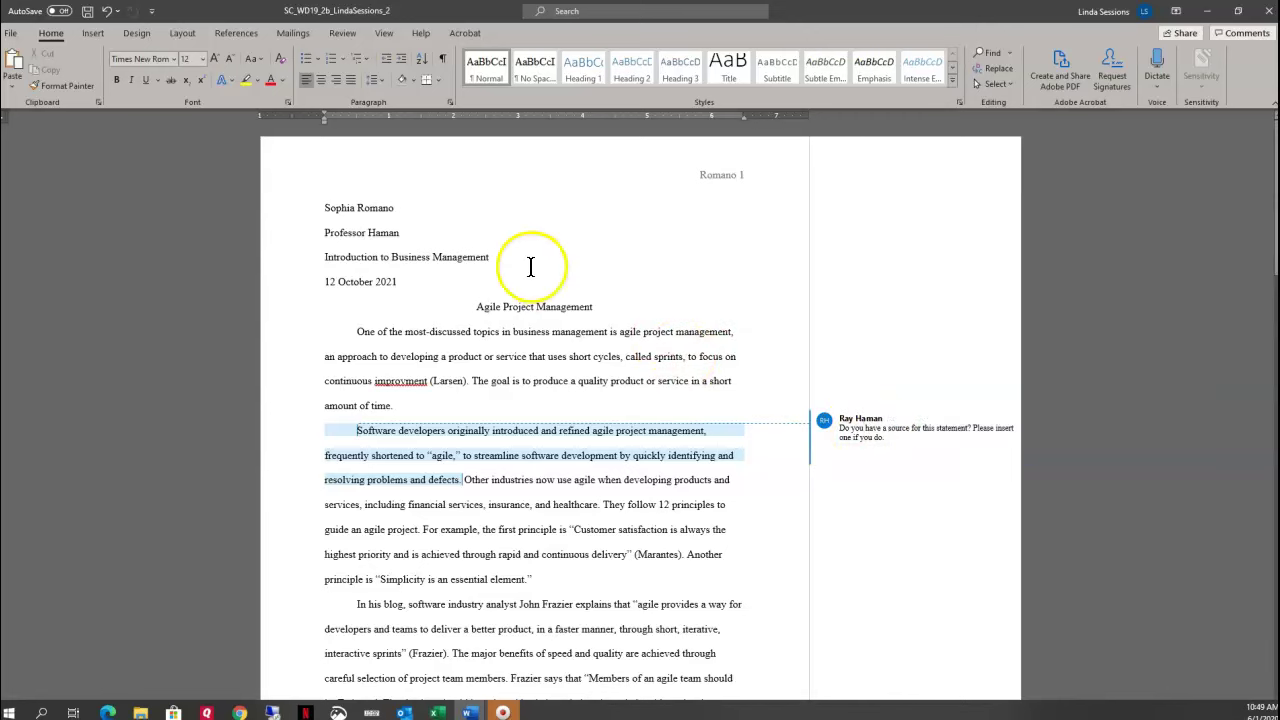
{"action": "left_click", "coordinate": [343, 33]}
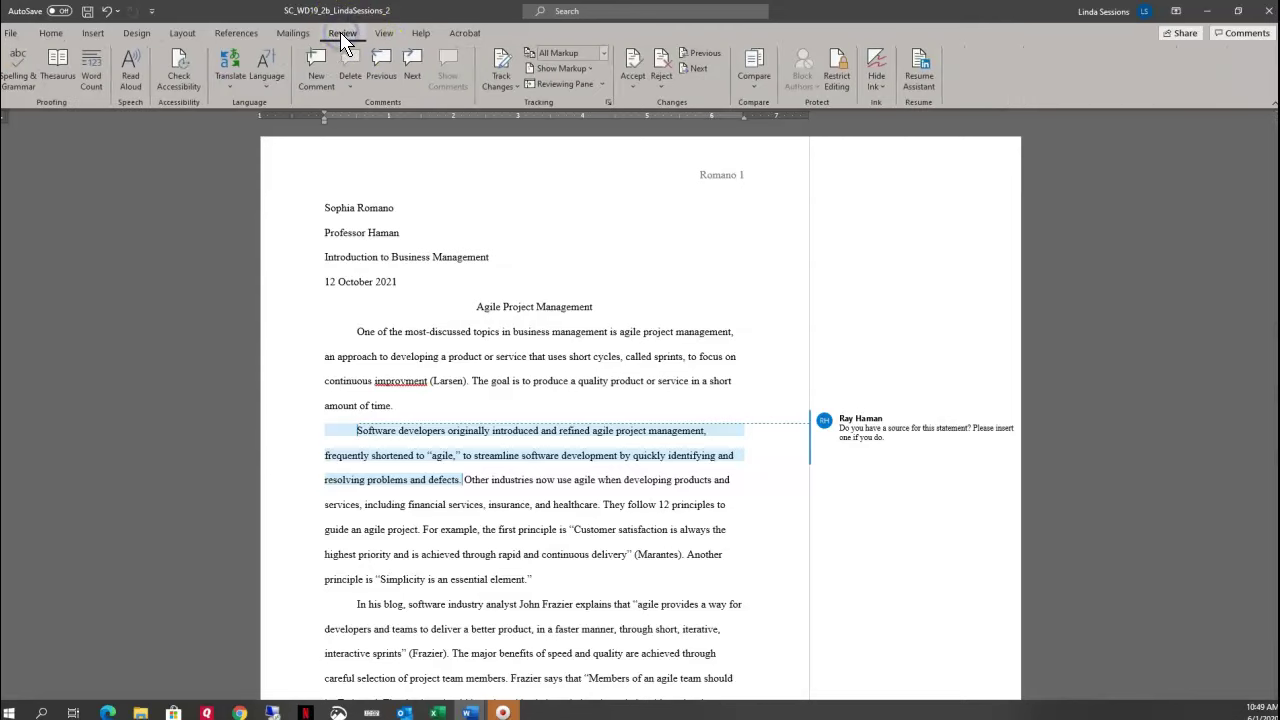
{"action": "left_click", "coordinate": [349, 88]}
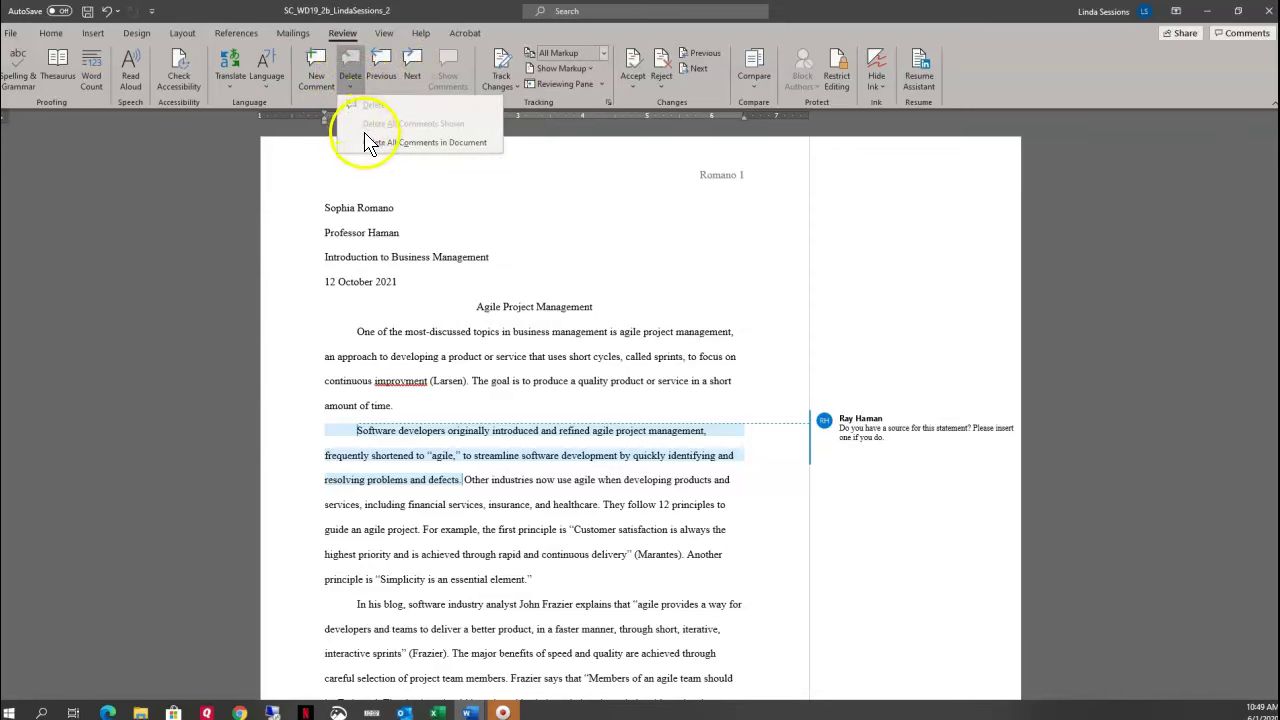
{"action": "left_click", "coordinate": [857, 425]}
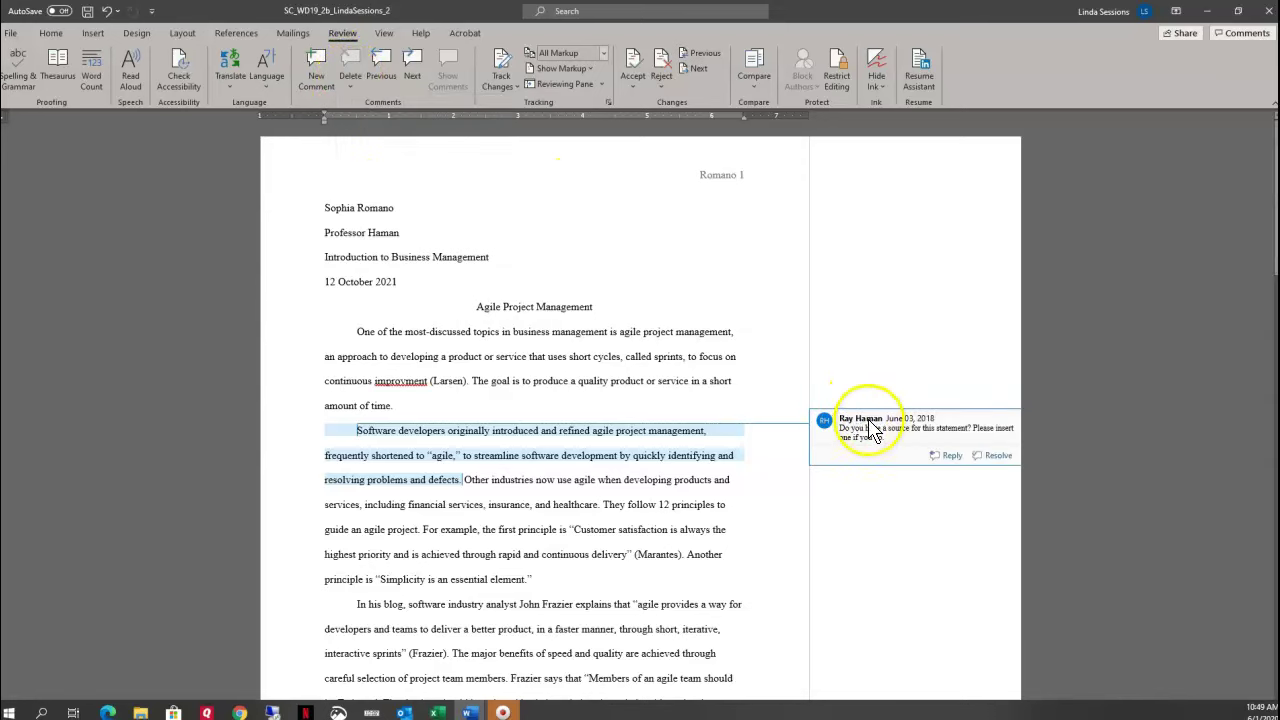
{"action": "left_click", "coordinate": [700, 345]}
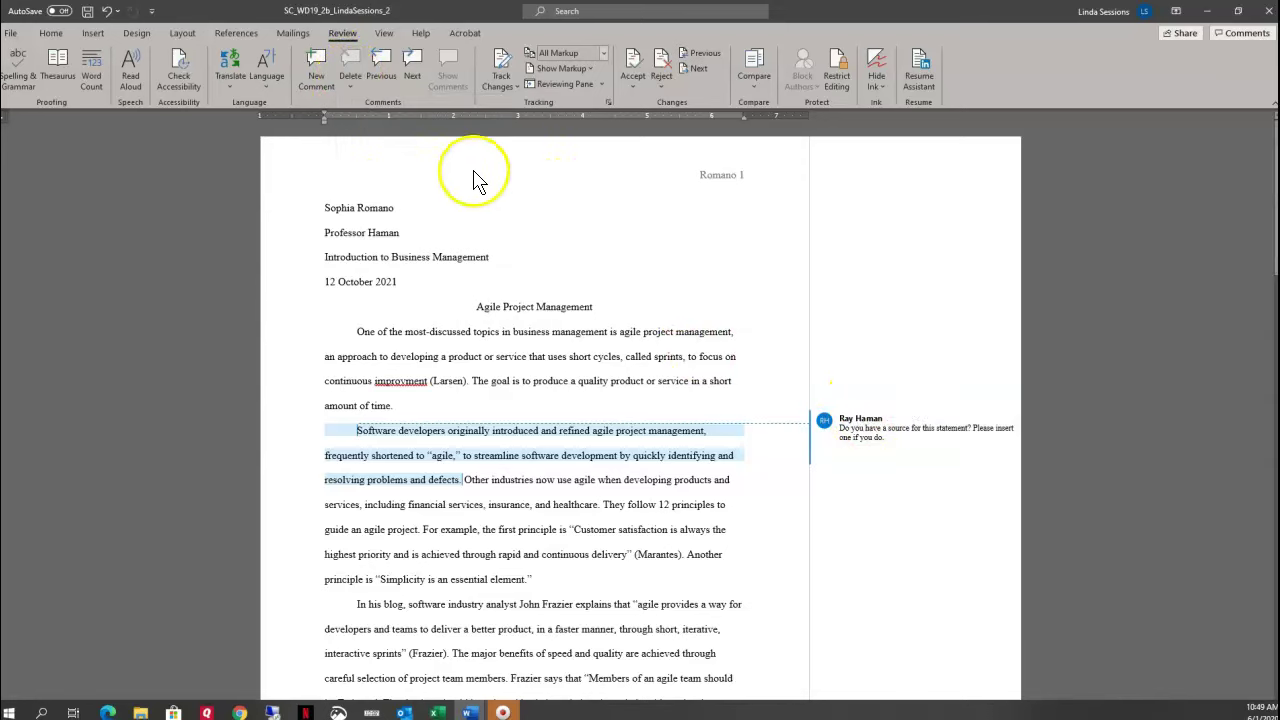
{"action": "left_click", "coordinate": [350, 88]}
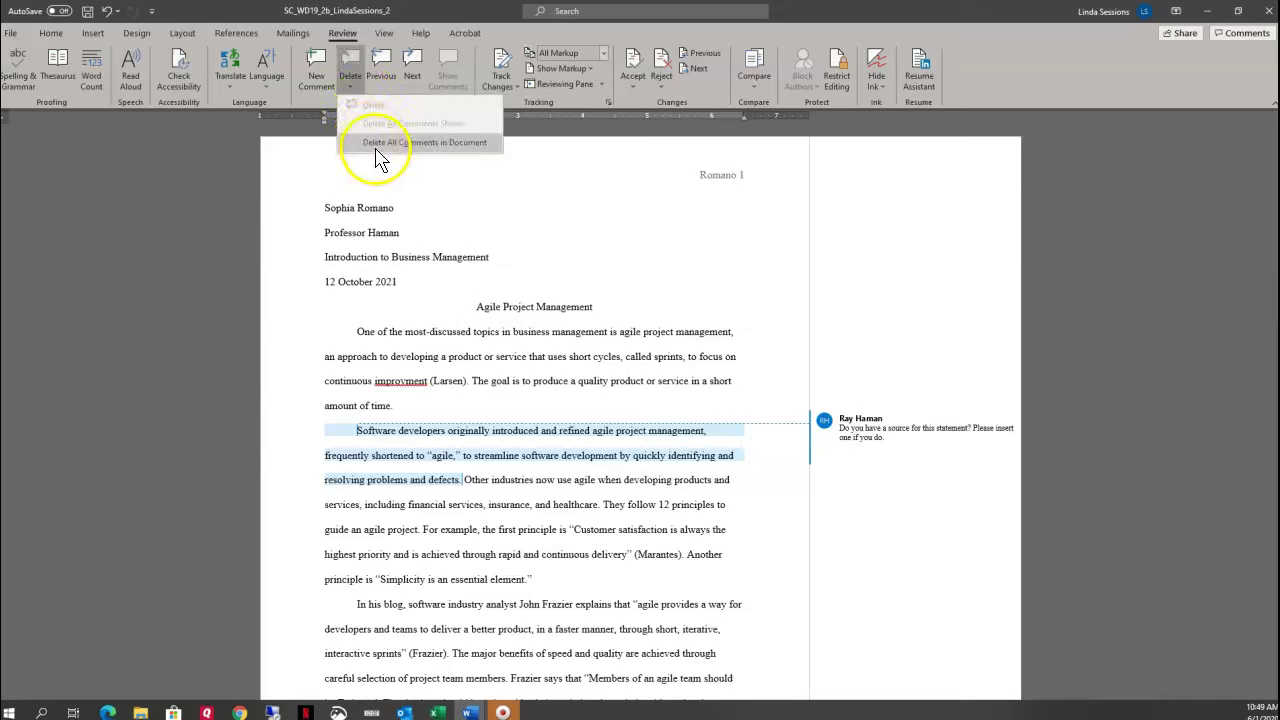
{"action": "left_click", "coordinate": [856, 425]}
{"action": "left_click_drag", "start_coordinate": [856, 425], "coordinate": [894, 446]}
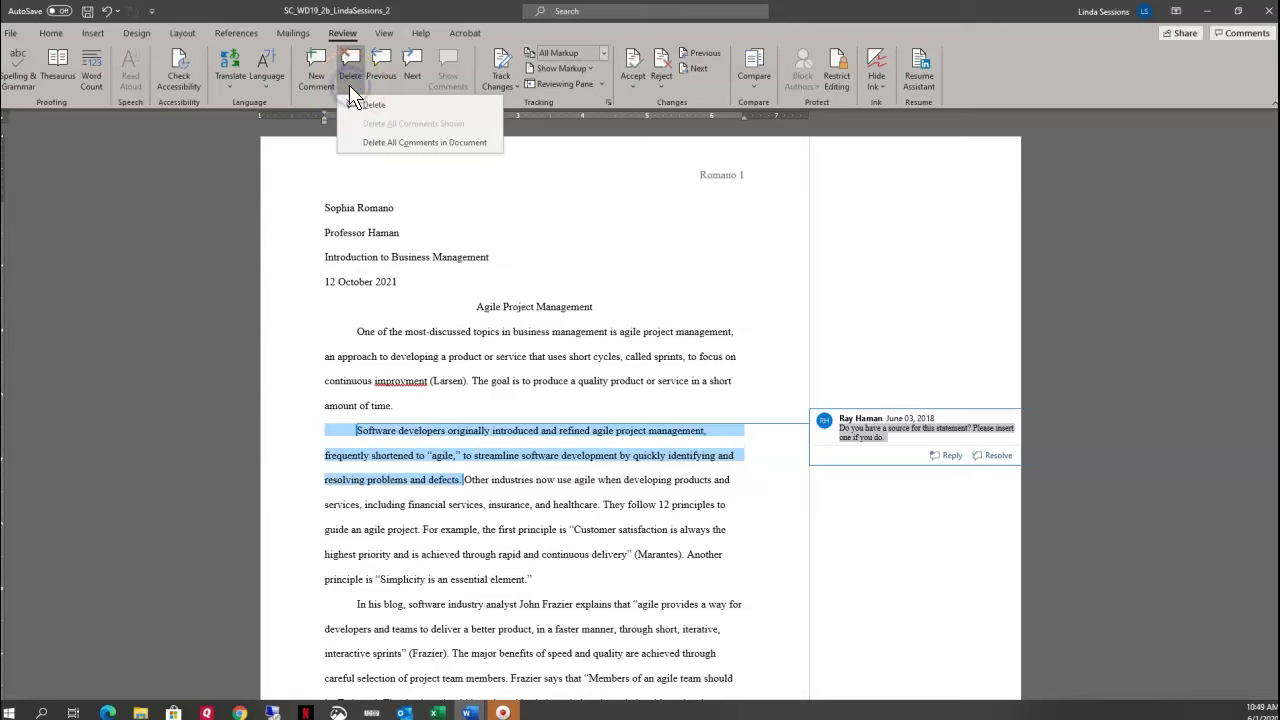
{"action": "left_click", "coordinate": [350, 97]}
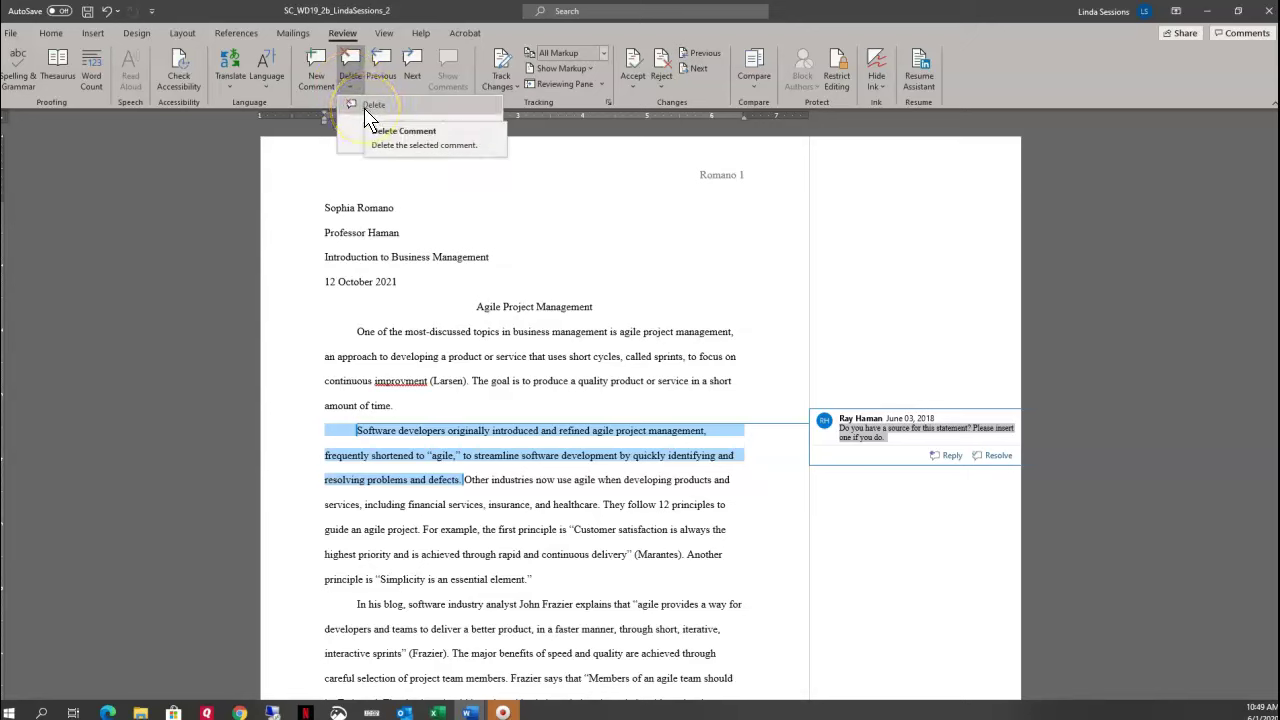
{"action": "left_click", "coordinate": [364, 108]}
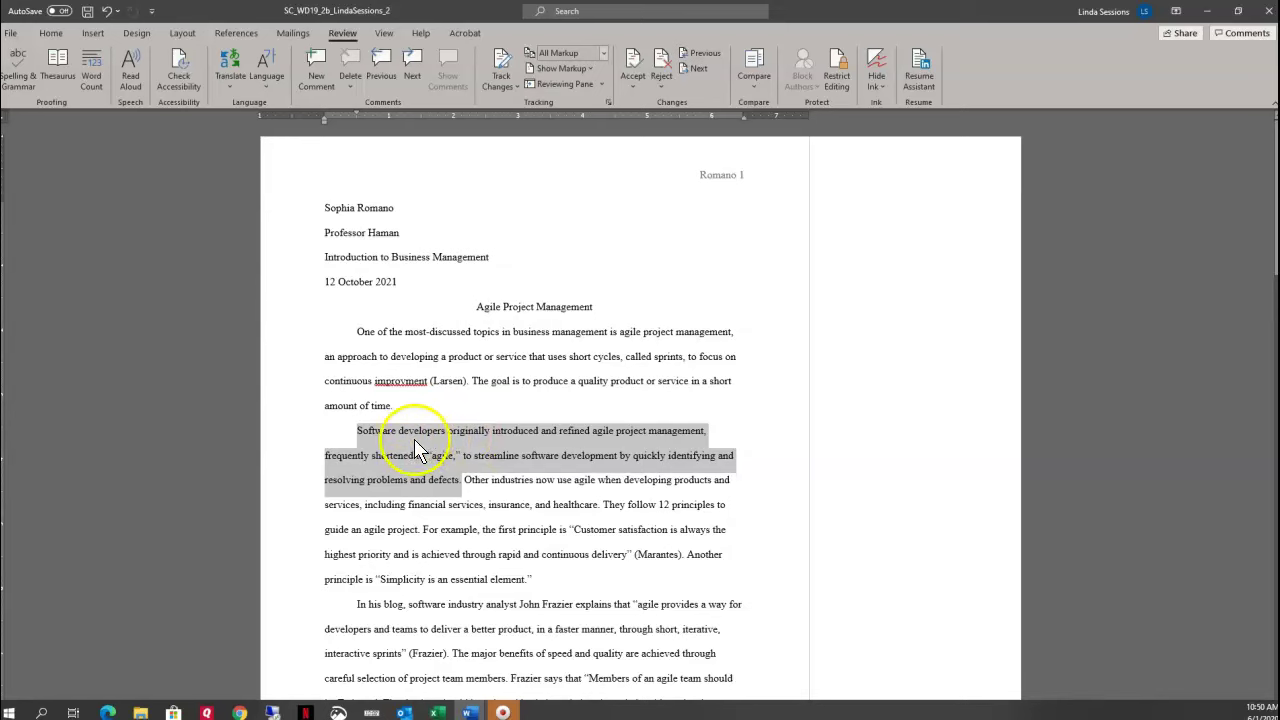
- Cite a new Web site source after "problems and defects": the author's name, Agile Projects, April 3, 2021, accessed October 4, 2021, medium Website
{"action": "left_click", "coordinate": [461, 480]}
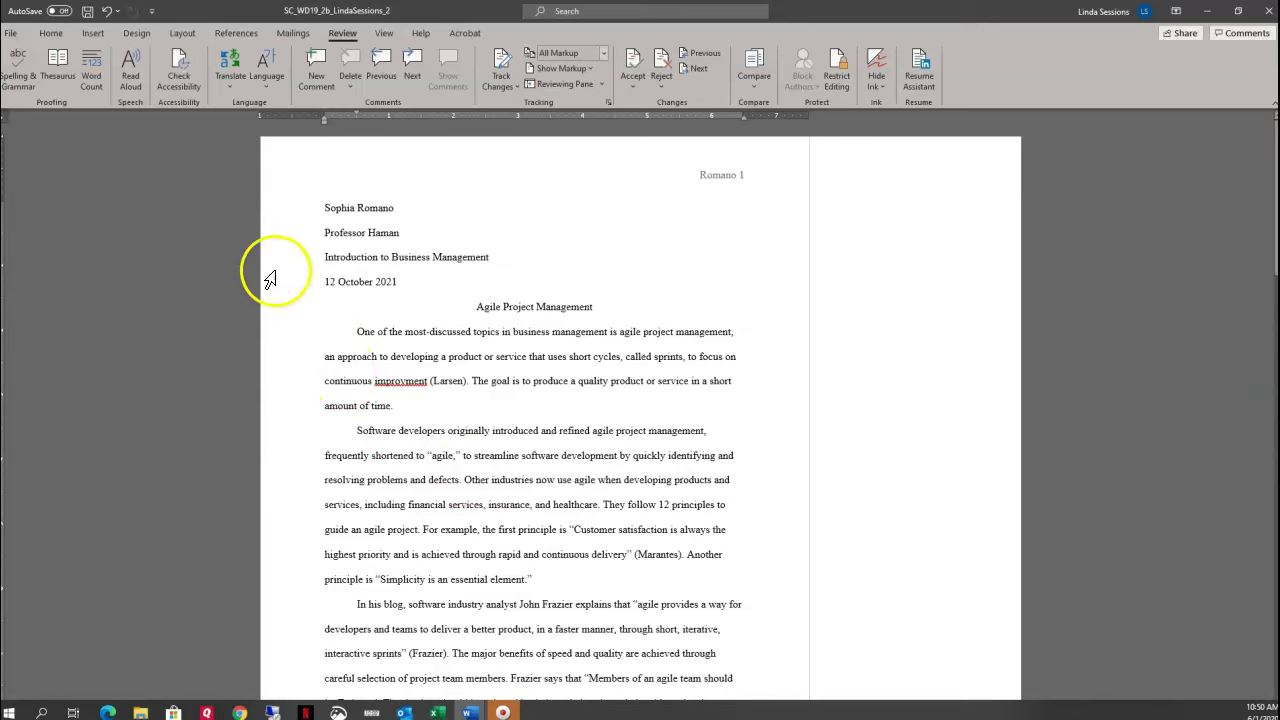
{"action": "left_click", "coordinate": [229, 33]}
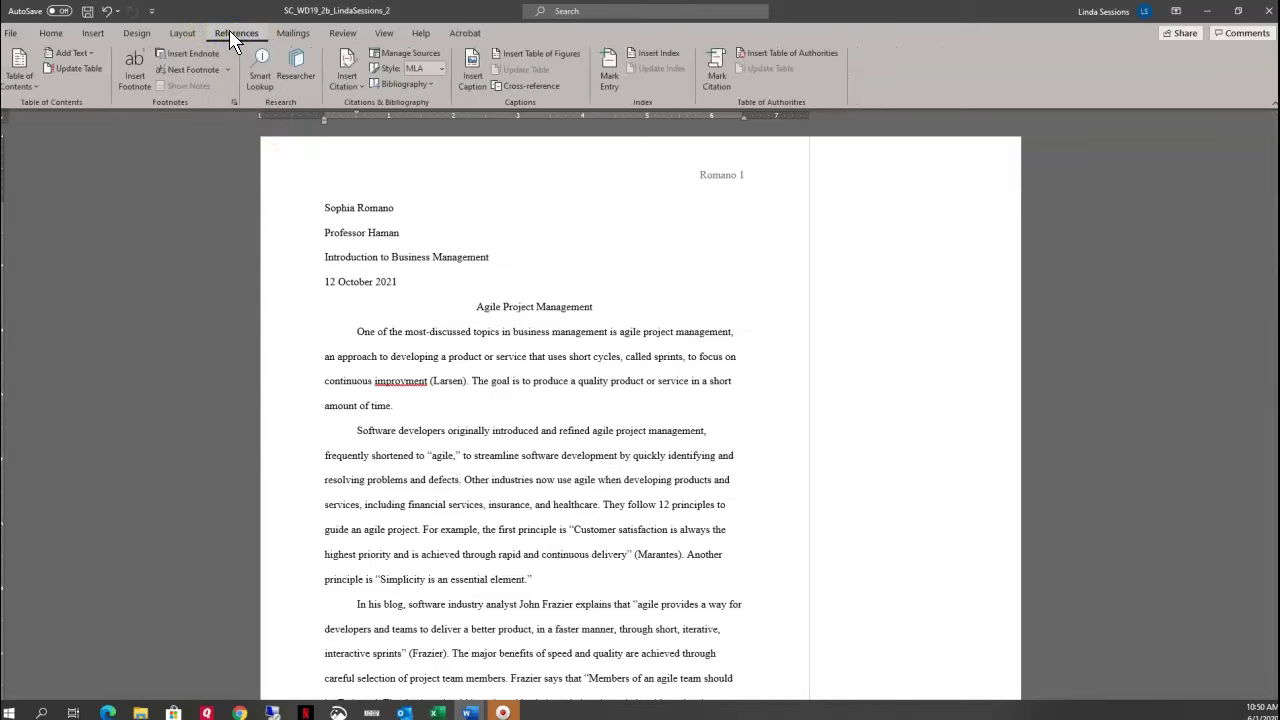
{"action": "left_click", "coordinate": [360, 90]}
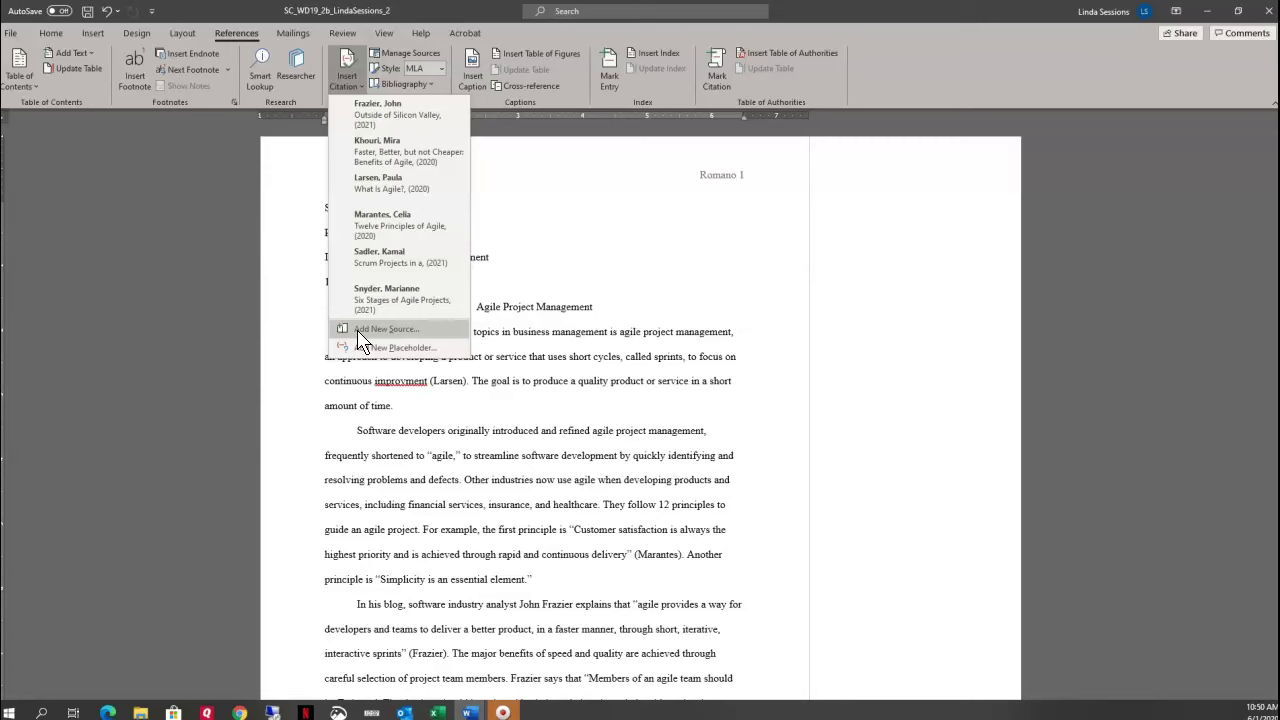
{"action": "left_click", "coordinate": [358, 333]}
{"action": "left_click", "coordinate": [546, 293]}
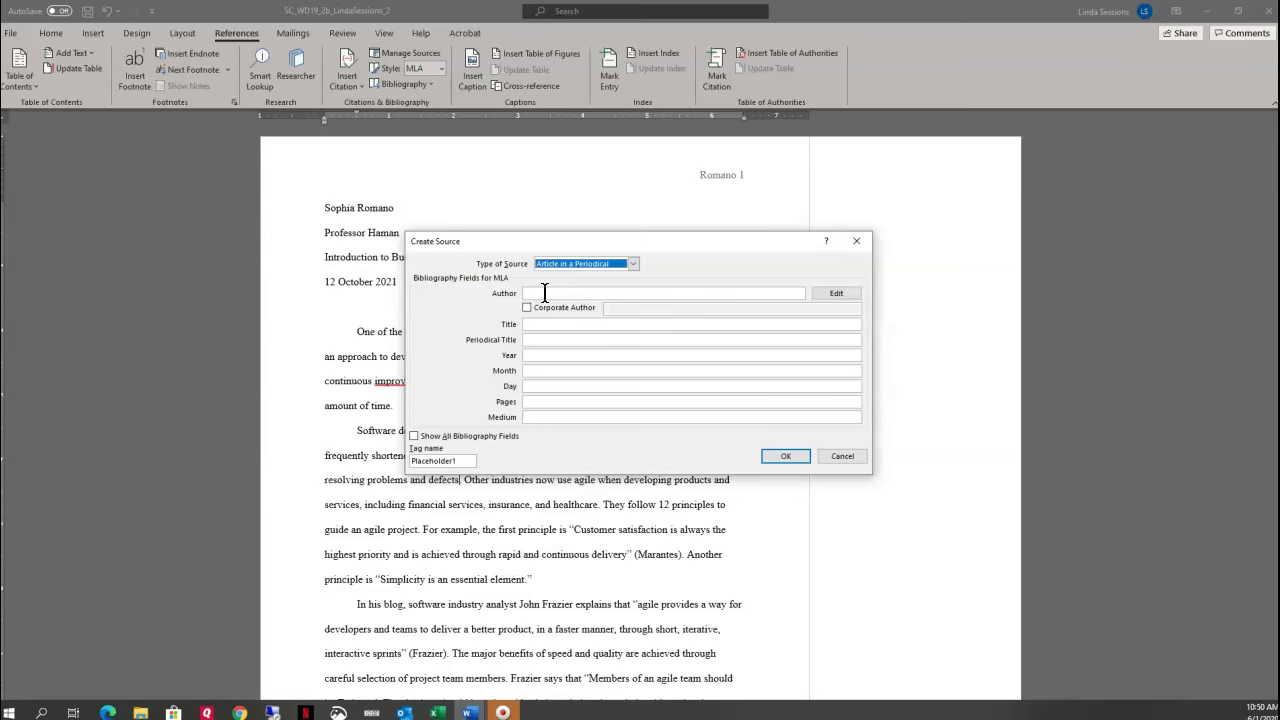
{"action": "left_click", "coordinate": [633, 265]}
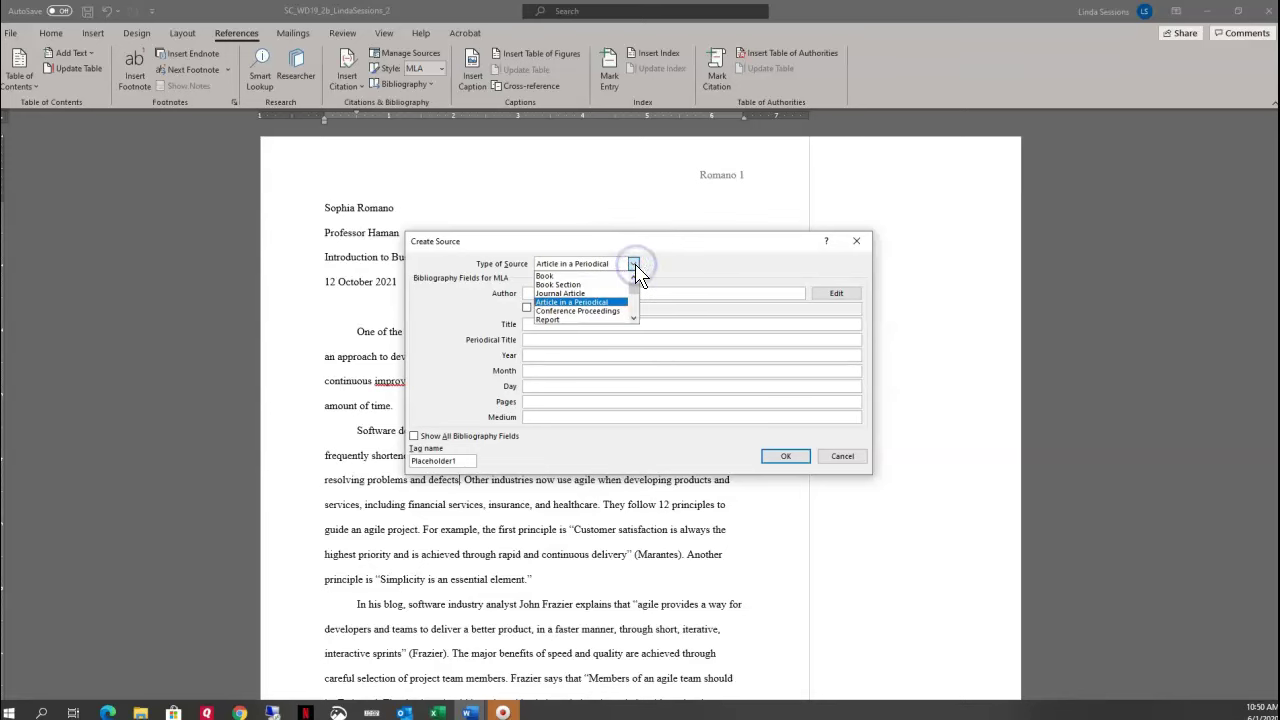
{"action": "left_click", "coordinate": [633, 318]}
{"action": "left_click", "coordinate": [633, 318]}
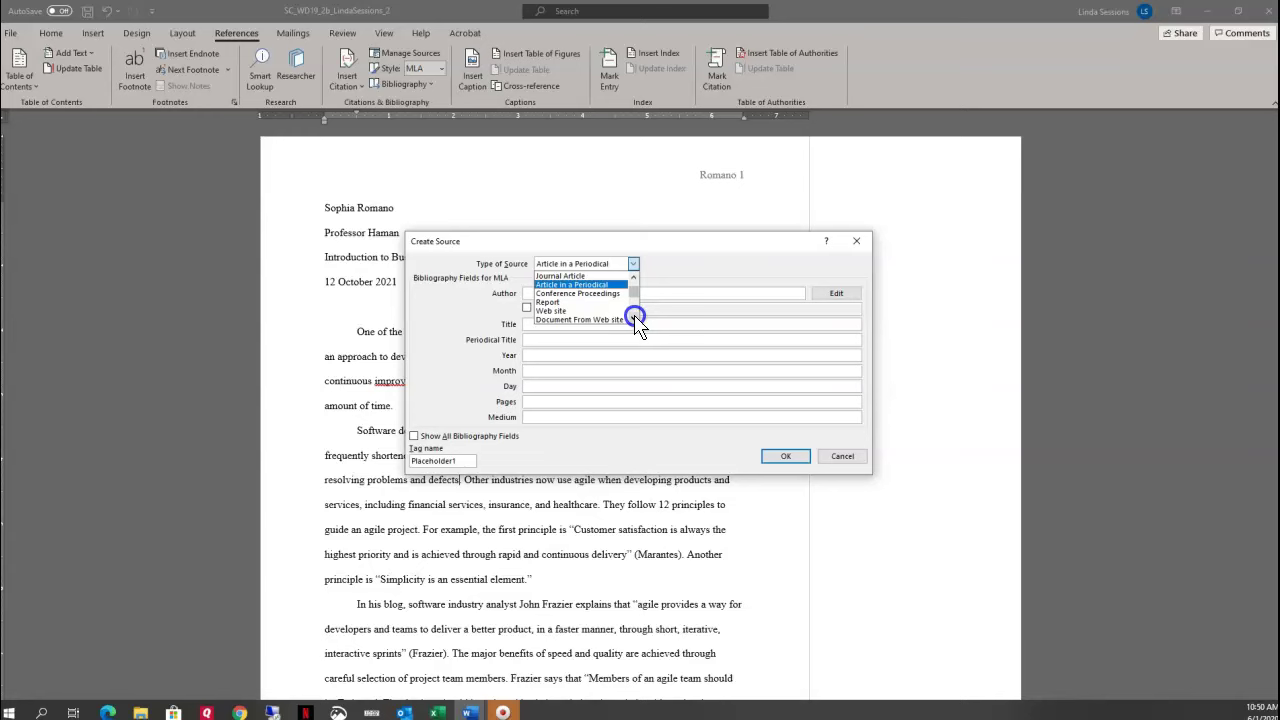
{"action": "left_click", "coordinate": [566, 310]}
{"action": "left_click", "coordinate": [538, 293]}
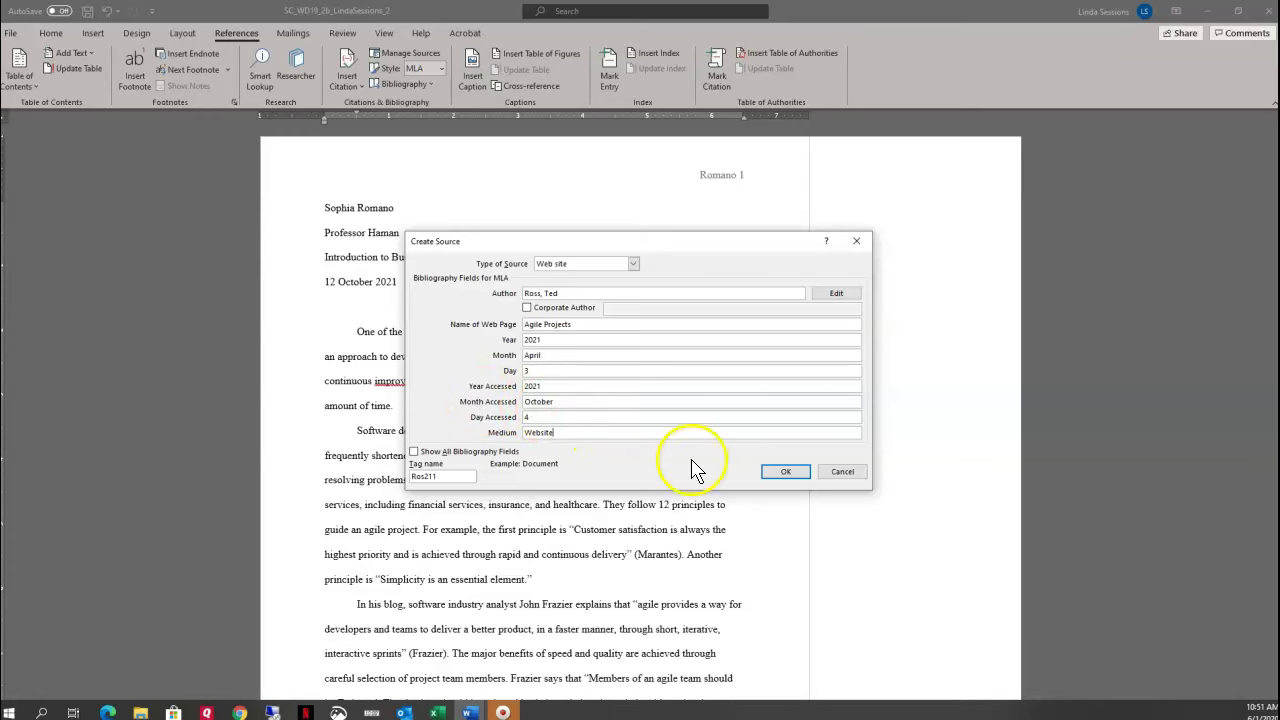
{"action": "left_click", "coordinate": [787, 473]}
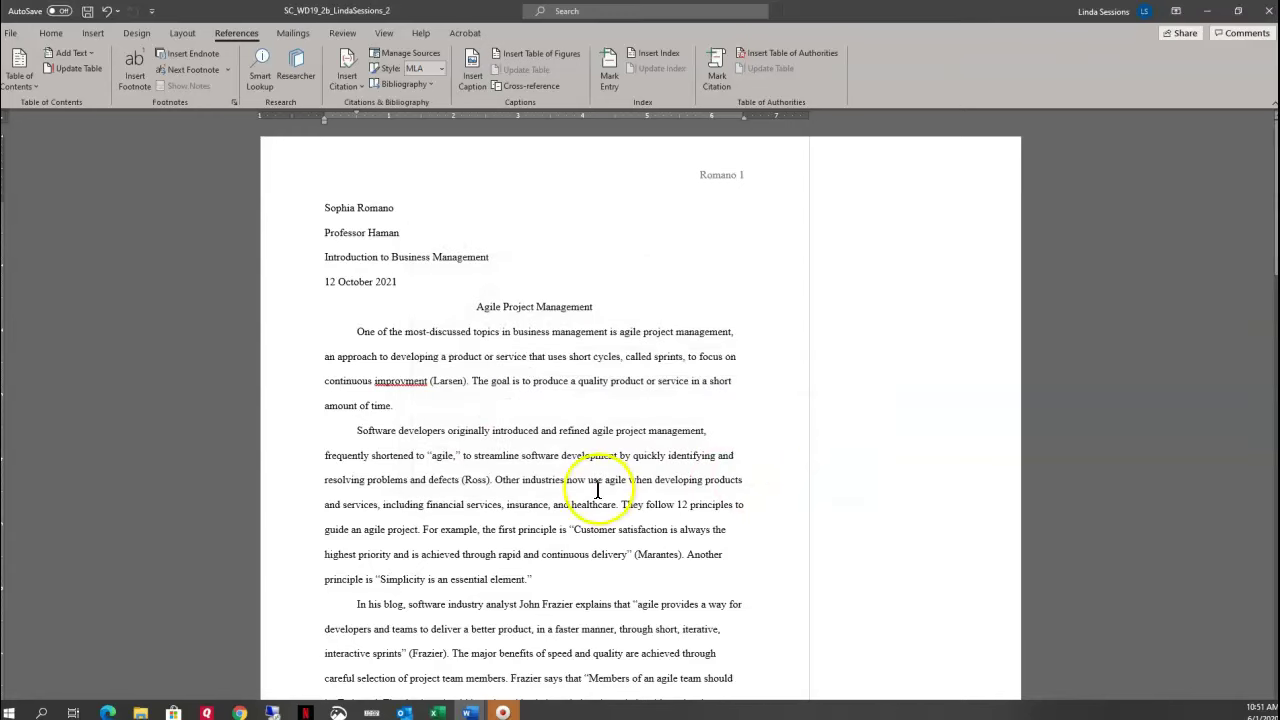
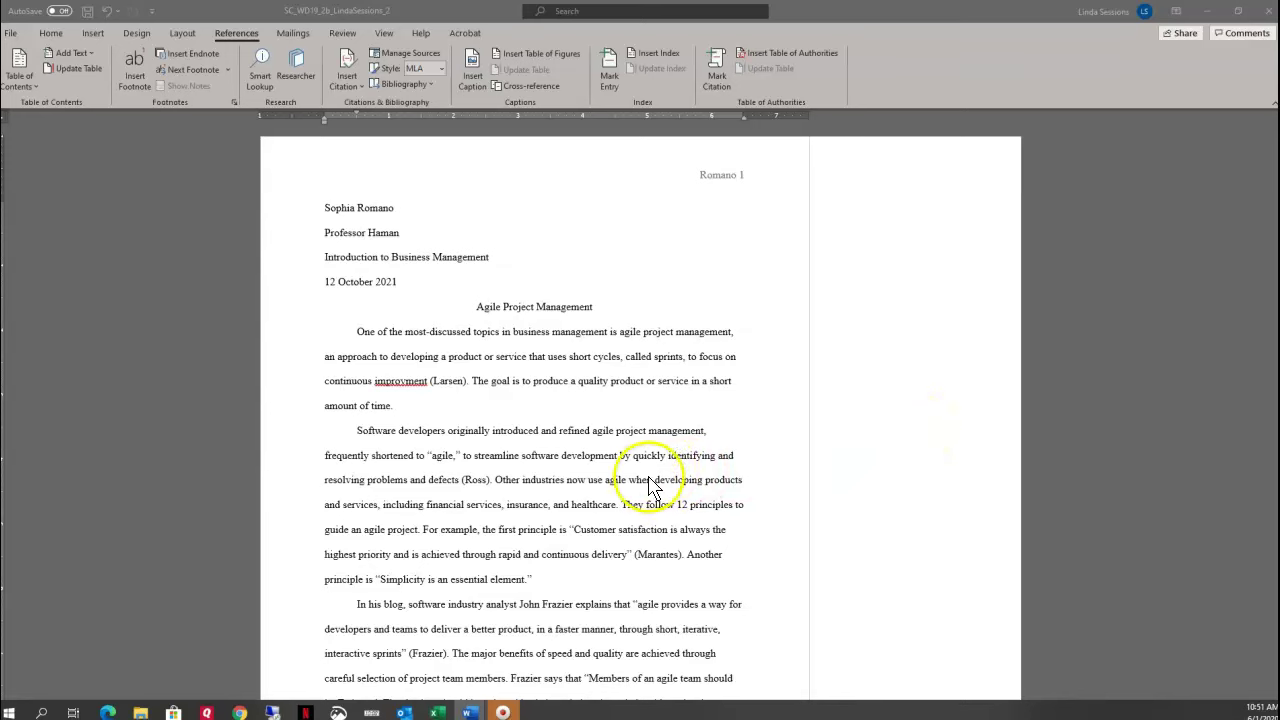
- Insert a citation to the existing source "Faster, Better, but not Cheaper: Benefits of Agile" after "insurance, and healthcare" in the second body paragraph
{"action": "left_click", "coordinate": [617, 505]}
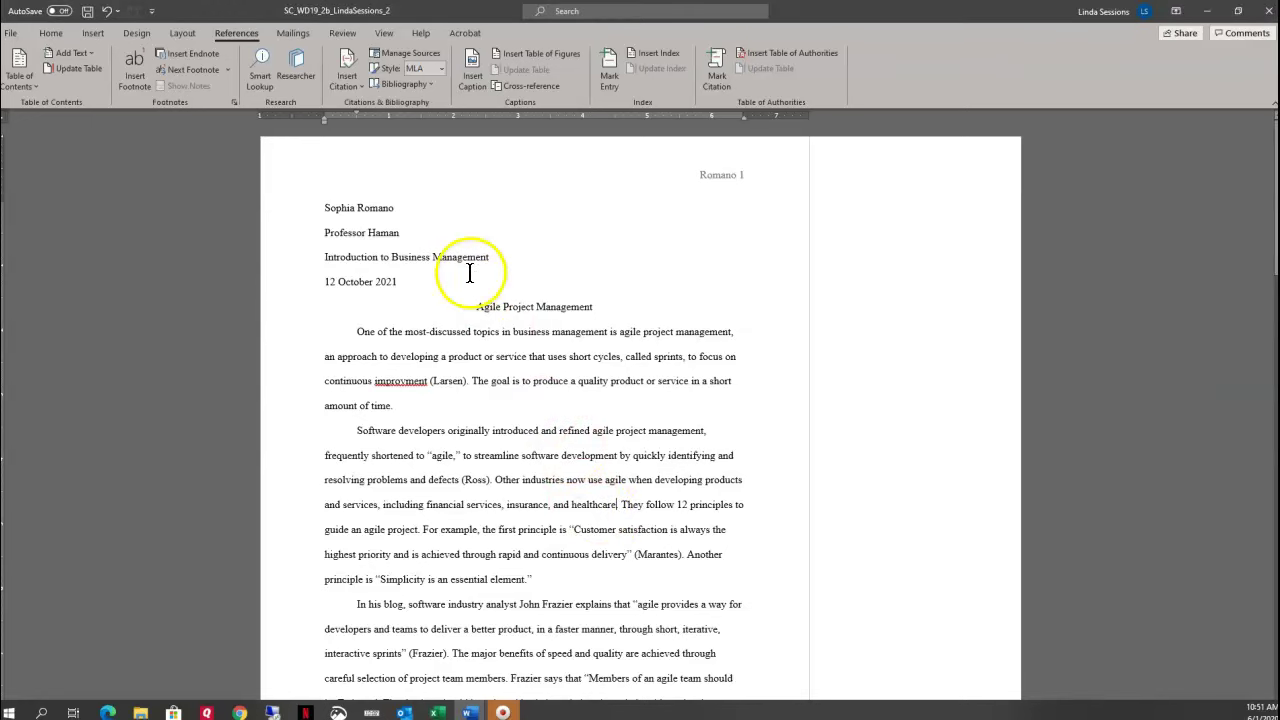
{"action": "left_click", "coordinate": [357, 87]}
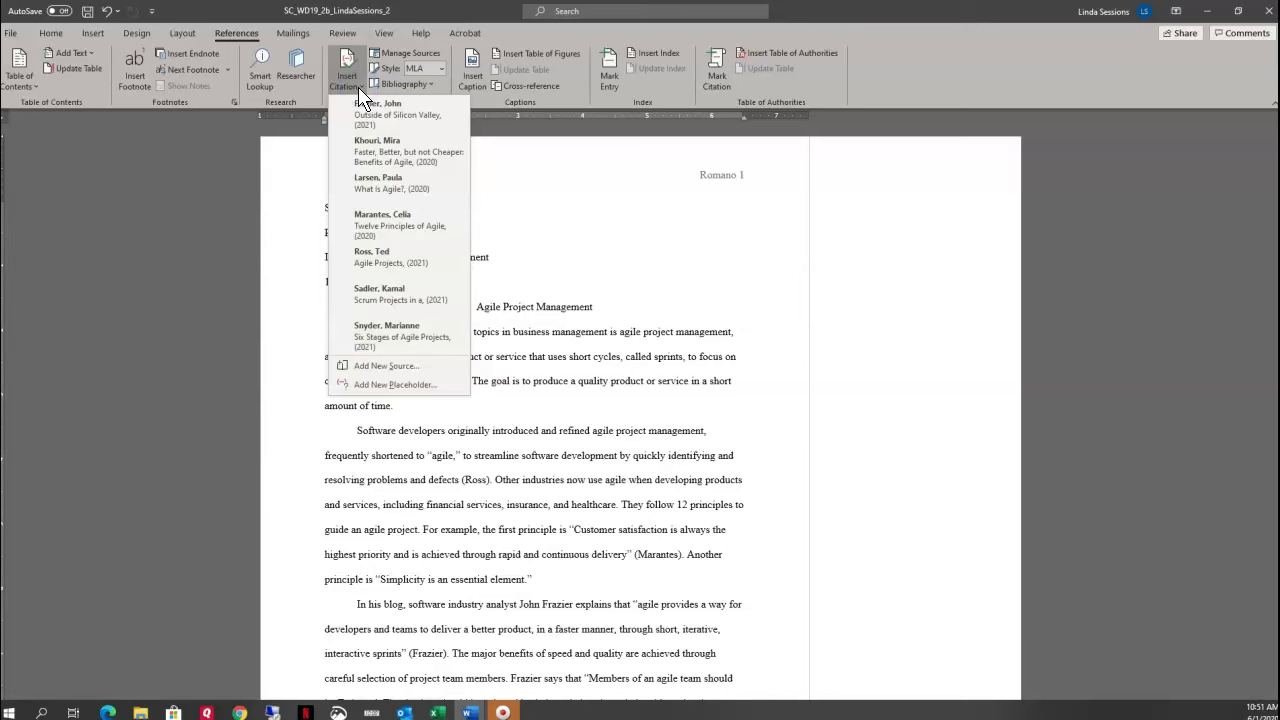
{"action": "left_click", "coordinate": [362, 150]}
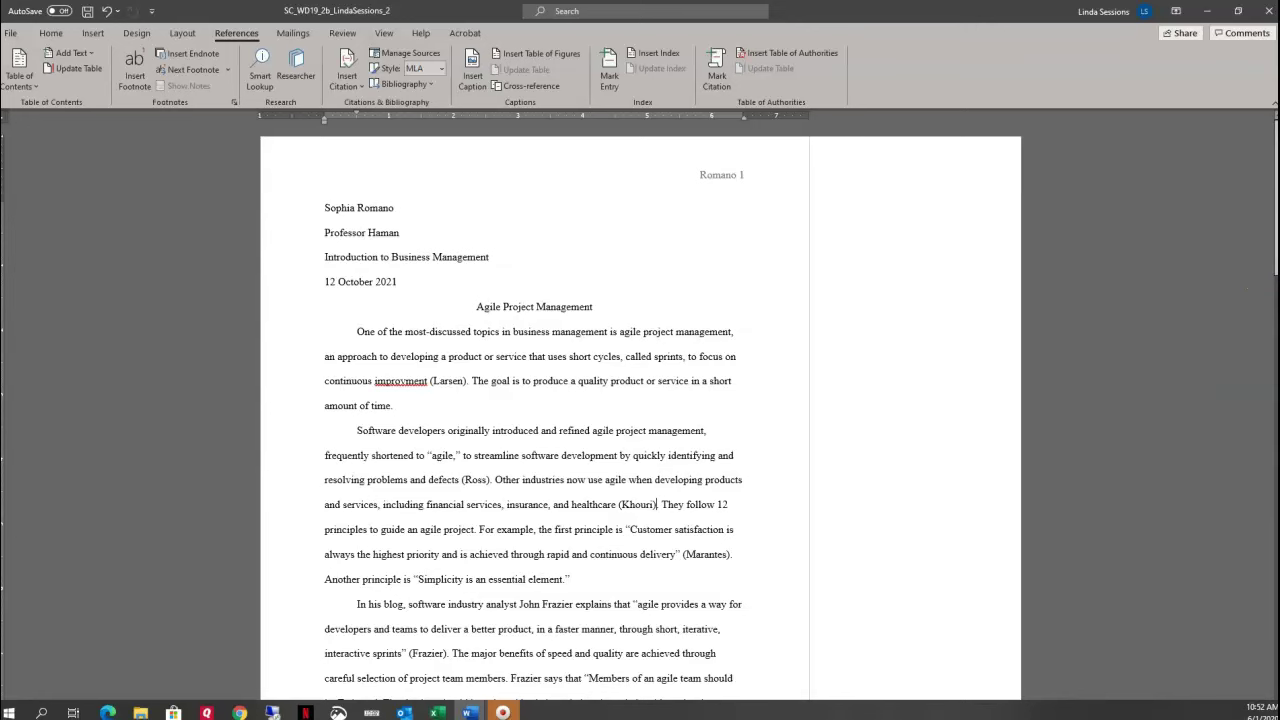
- Replace "attributes" with the synonym "characteristics" in the page 2 sentence beginning "Ideal attributes of agile team members."
{"action": "scroll", "coordinate": [1272, 313], "scroll_direction": "down", "scroll_amount": 4}
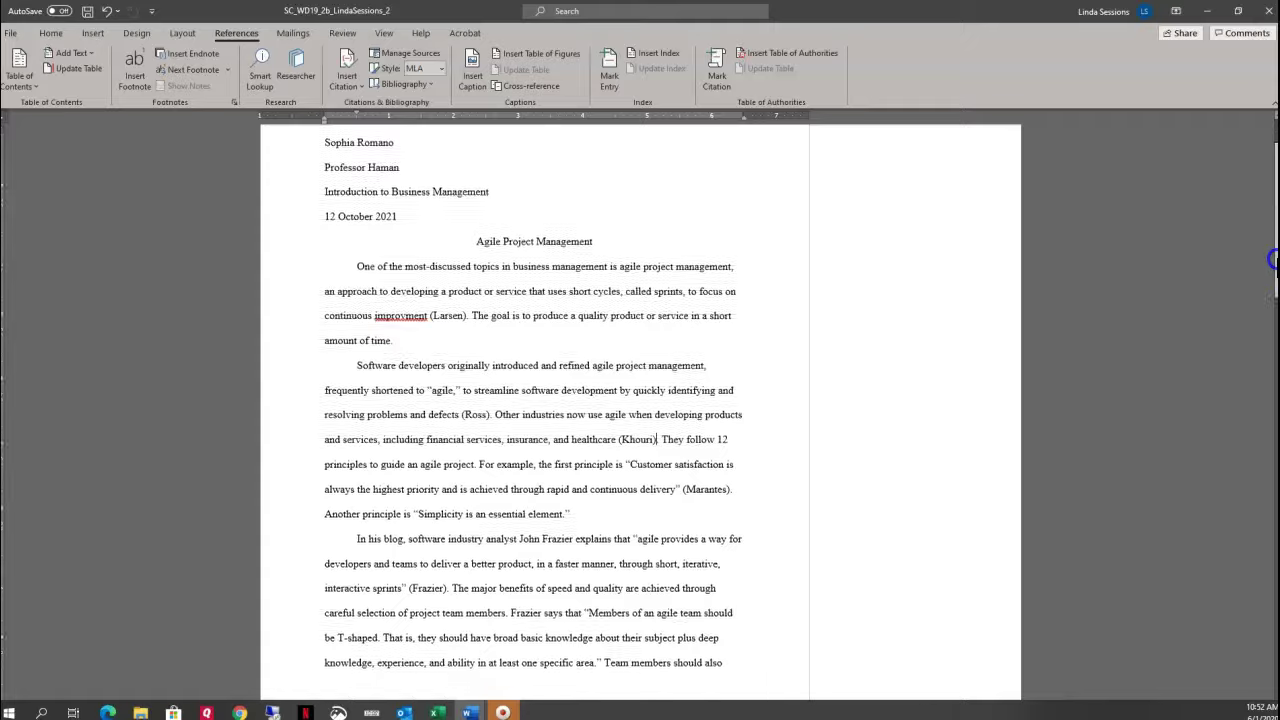
{"action": "left_click_drag", "start_coordinate": [1272, 313], "coordinate": [1270, 420]}
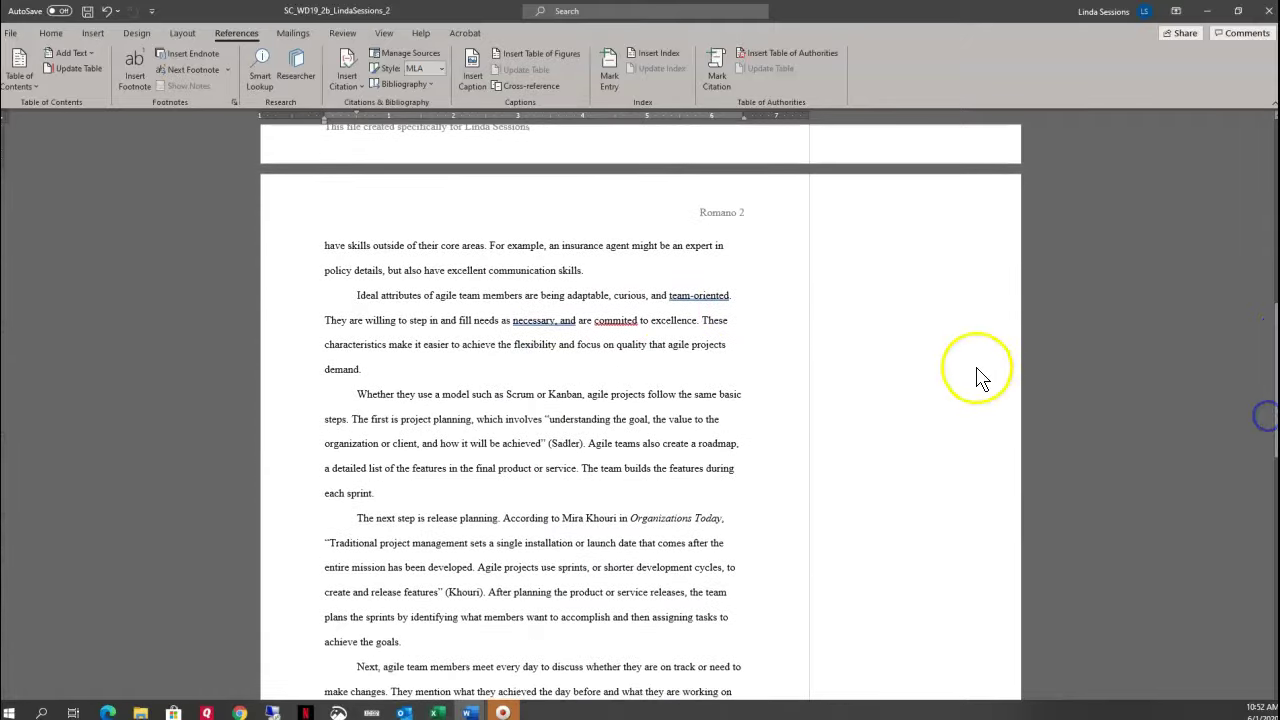
{"action": "right_click", "coordinate": [397, 299]}
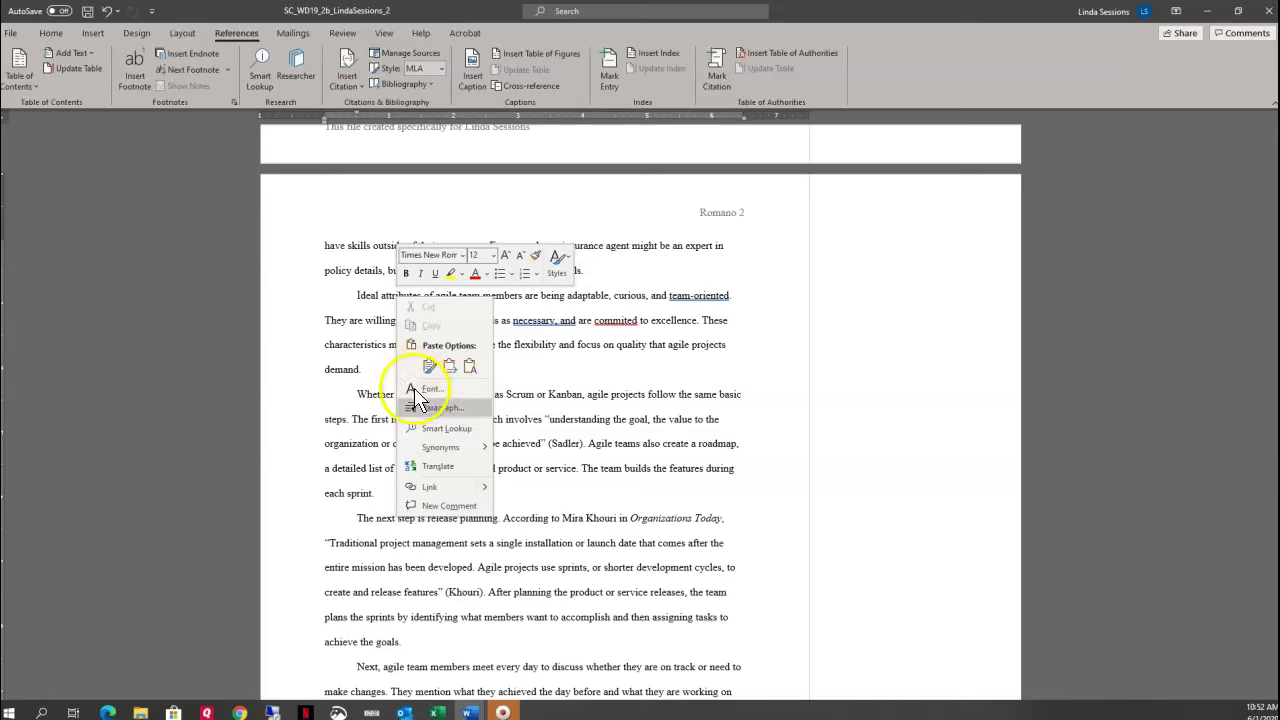
{"action": "mouse_move", "coordinate": [424, 462]}
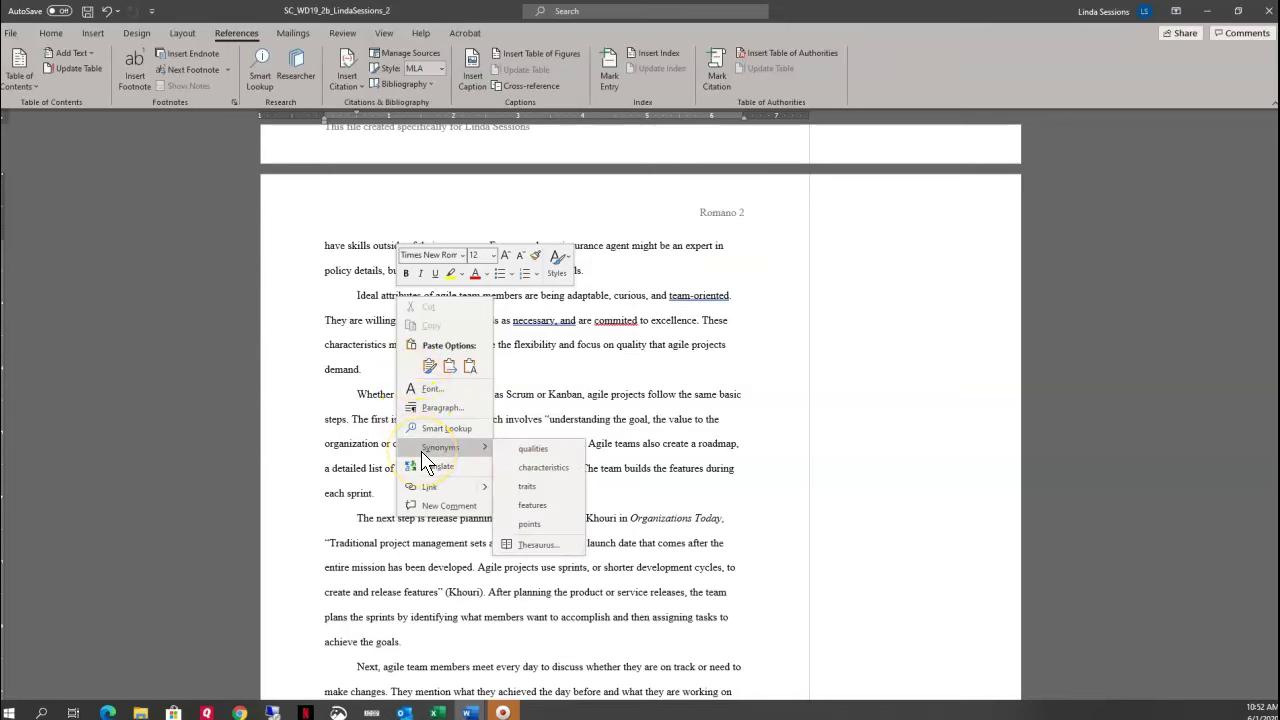
{"action": "left_click", "coordinate": [540, 470]}
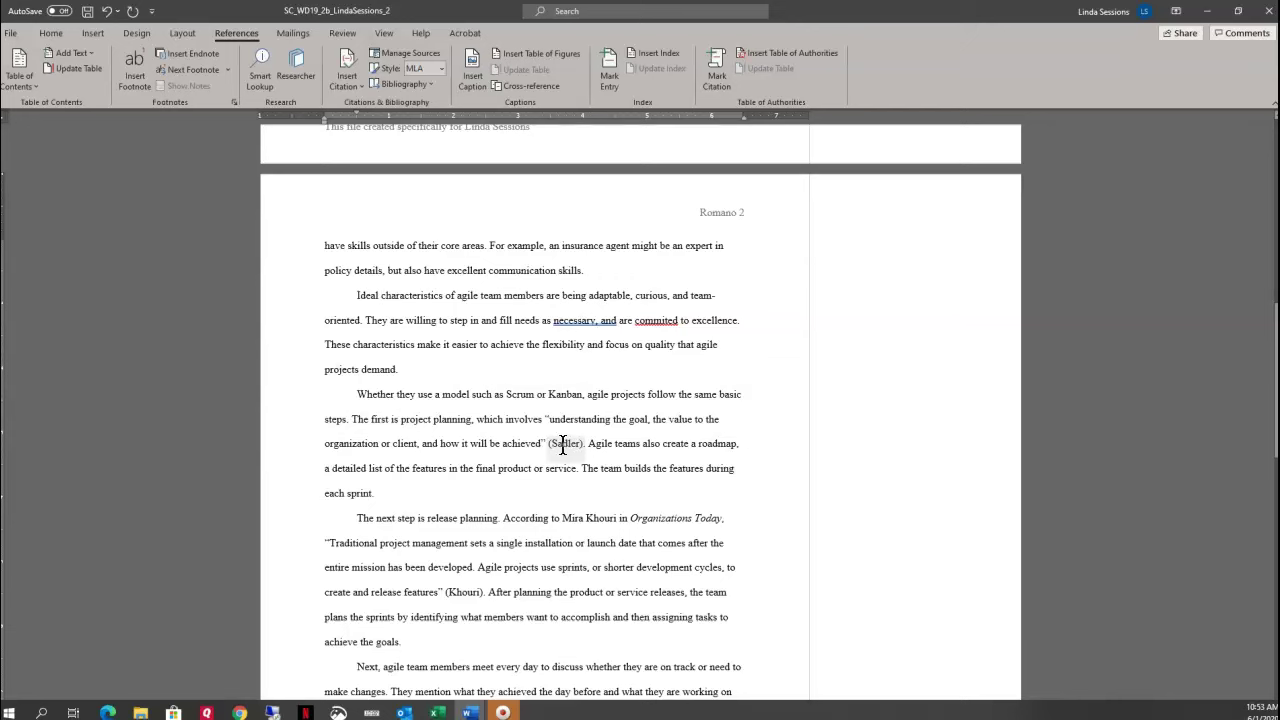
- Edit the source of the citation after "how it will be achieved" so its web page name is "Scrum Projects in a Nutshell"
{"action": "left_click", "coordinate": [560, 447]}
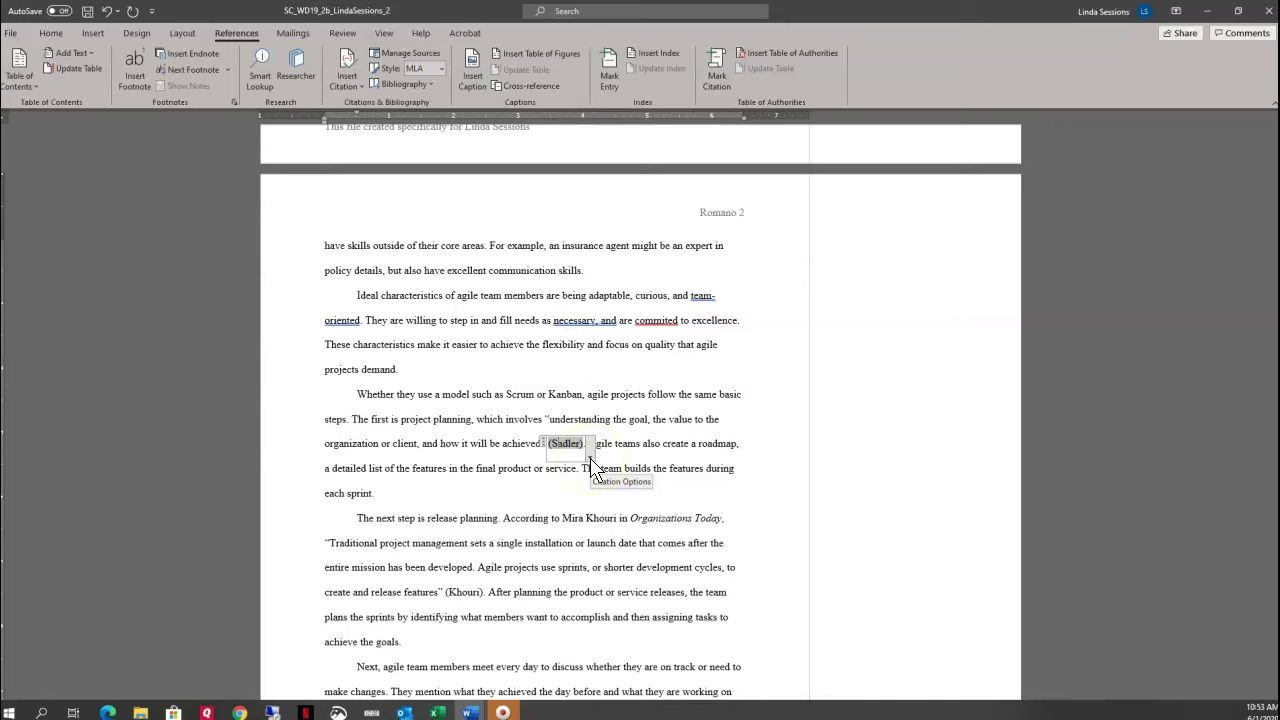
{"action": "left_click", "coordinate": [590, 458]}
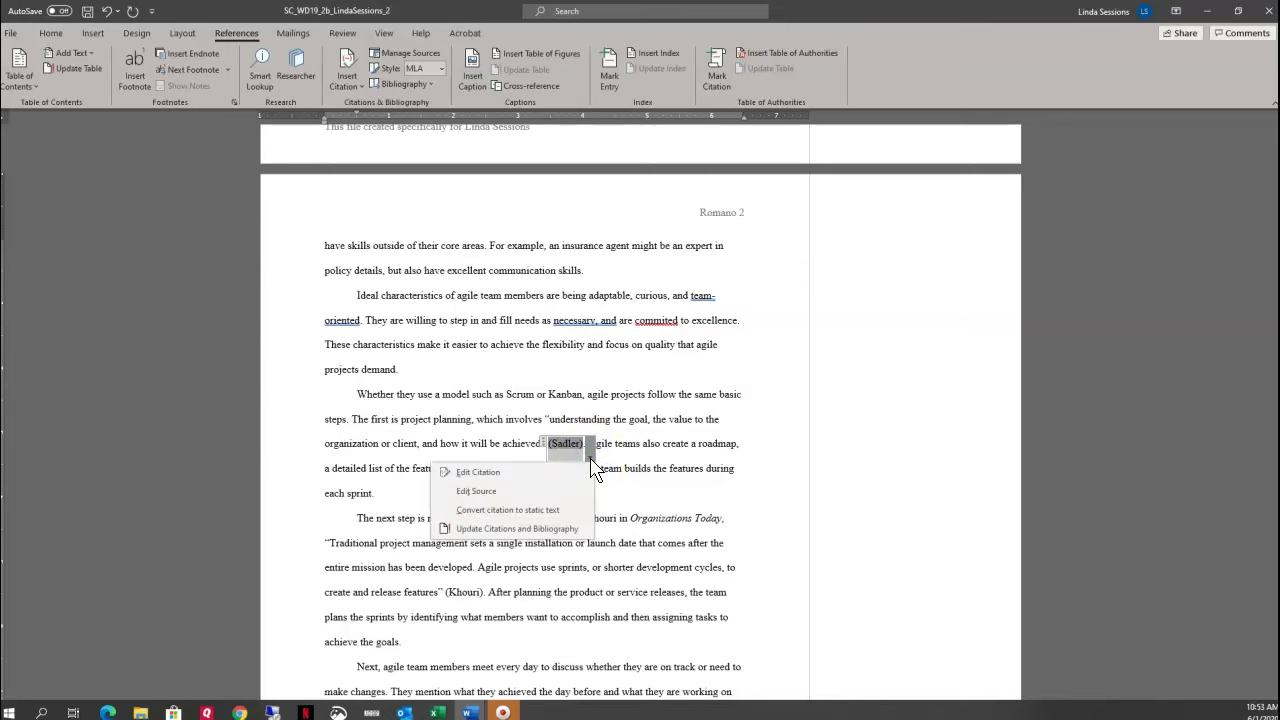
{"action": "left_click", "coordinate": [567, 493]}
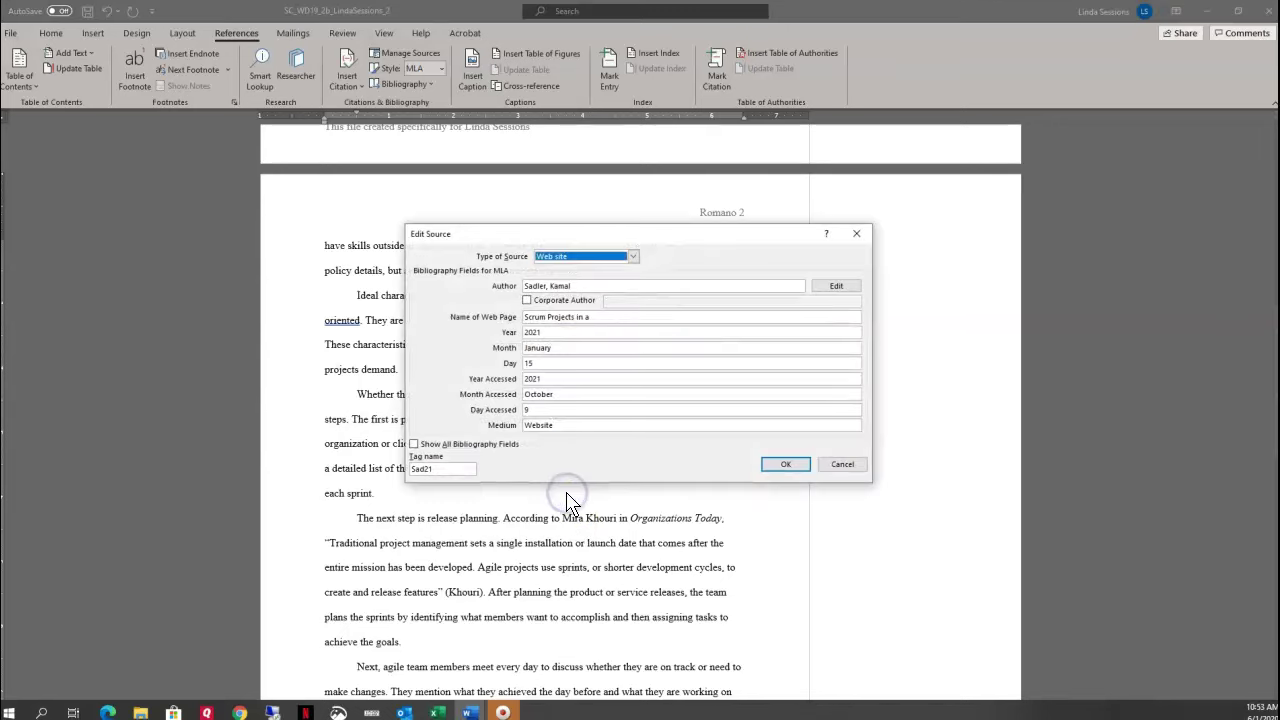
{"action": "left_click", "coordinate": [605, 316]}
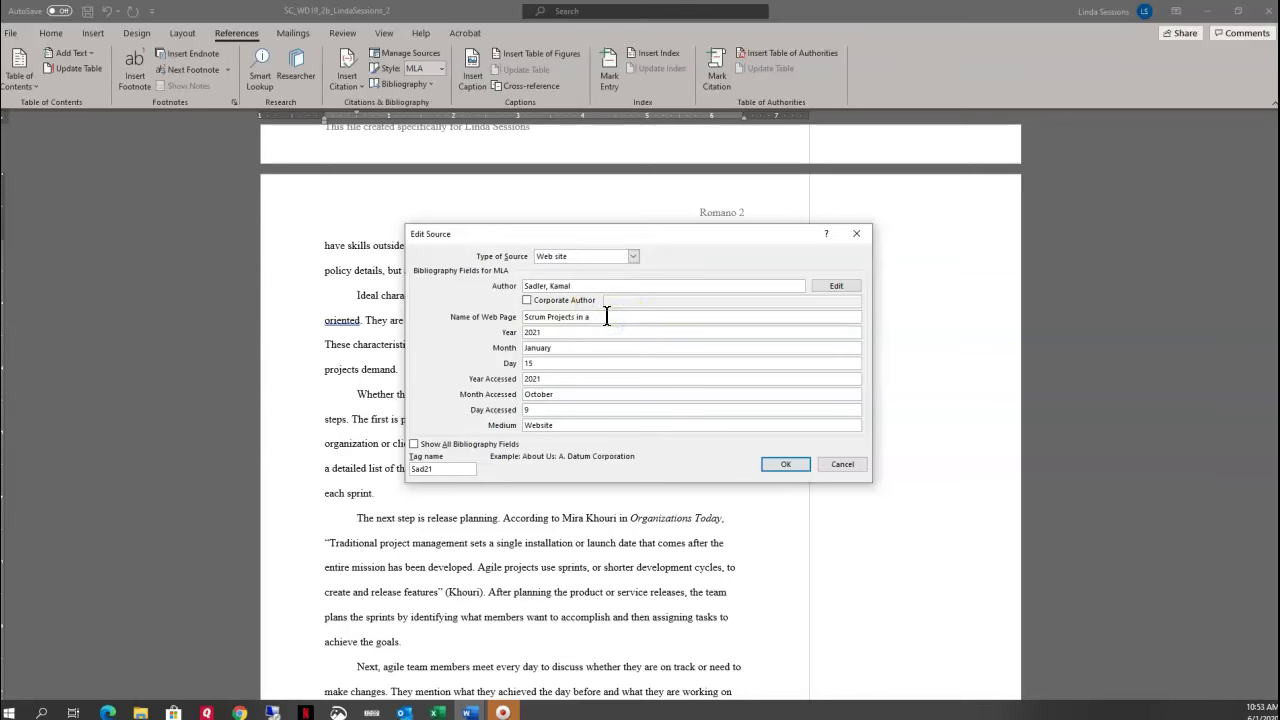
{"action": "type", "text": "Nutshell"}
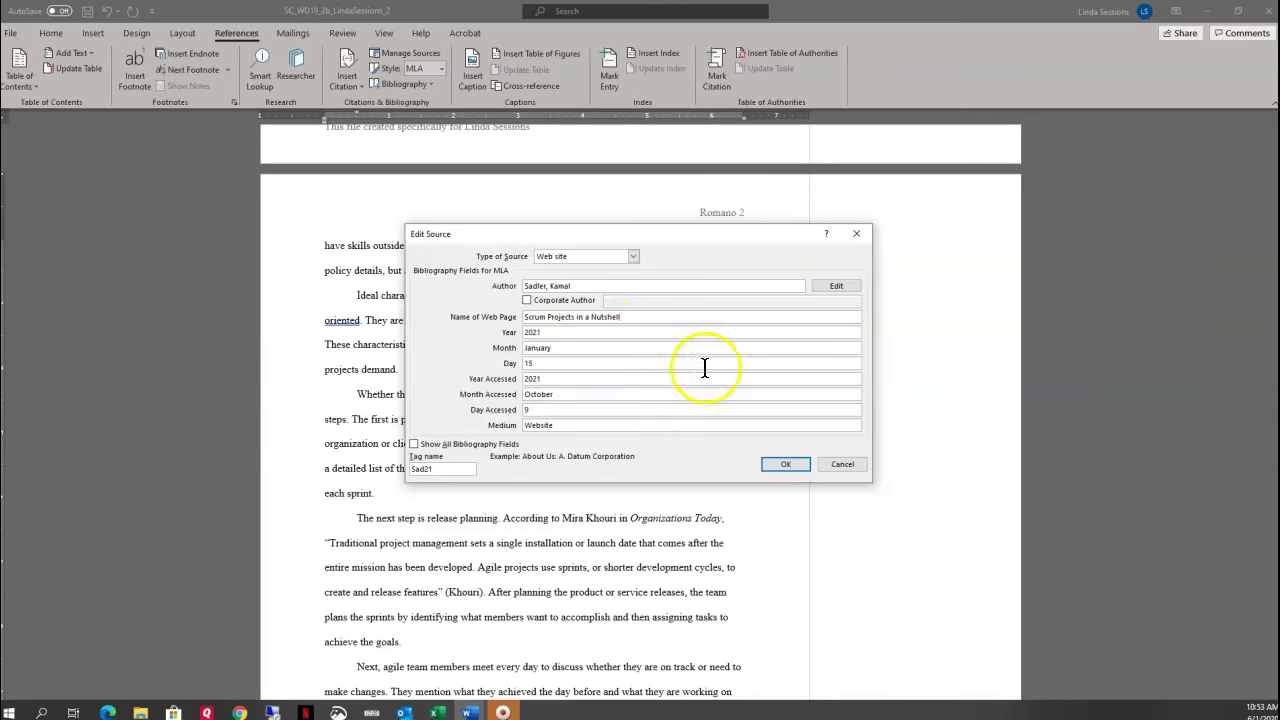
{"action": "left_click", "coordinate": [786, 464]}
{"action": "left_click", "coordinate": [638, 494]}
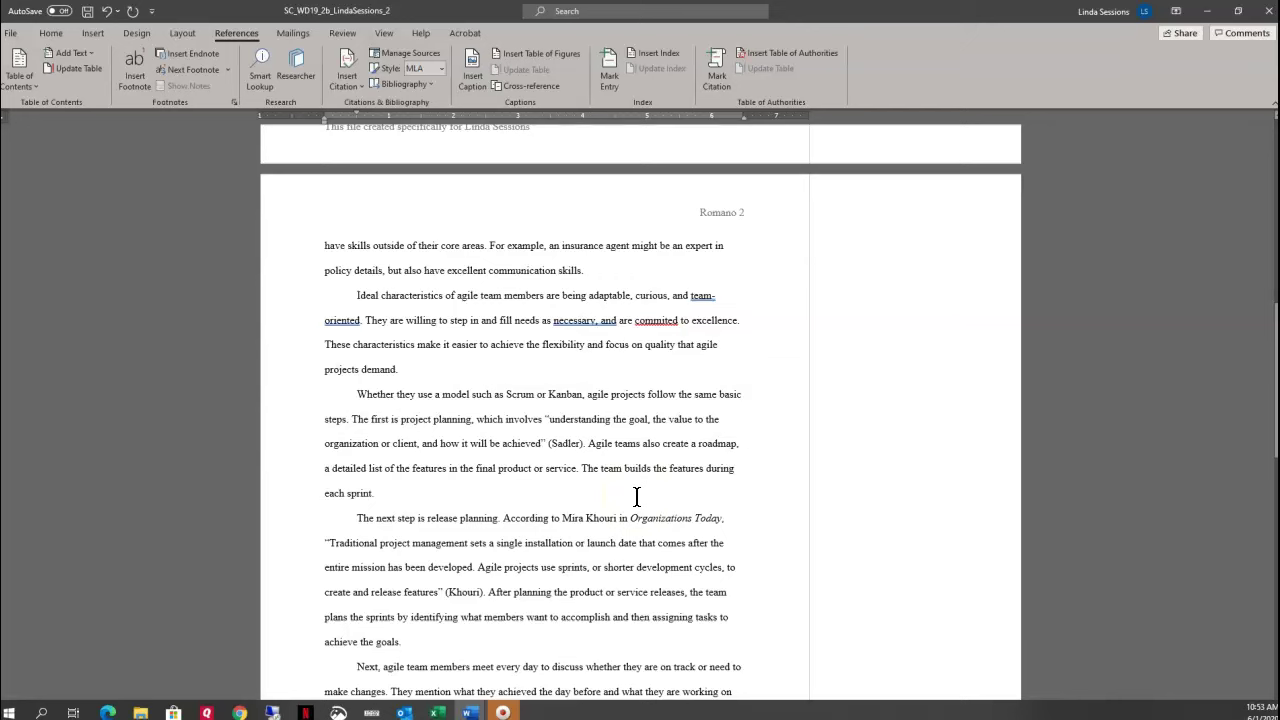
{"action": "left_click", "coordinate": [1243, 491]}
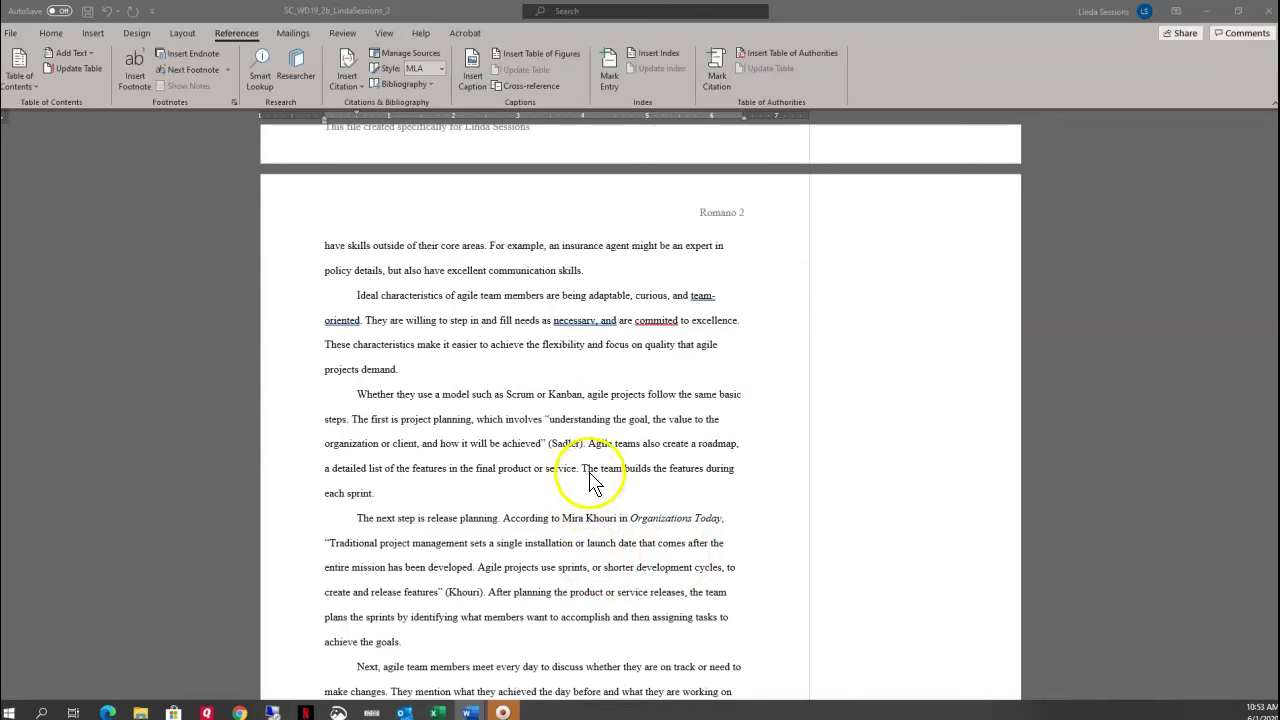
- Cite a new Article in a Periodical after "each sprint": author's name, Sprinting to Excellence, Corporate Week, May 9, 2020, page 30, medium Print
{"action": "left_click", "coordinate": [369, 494]}
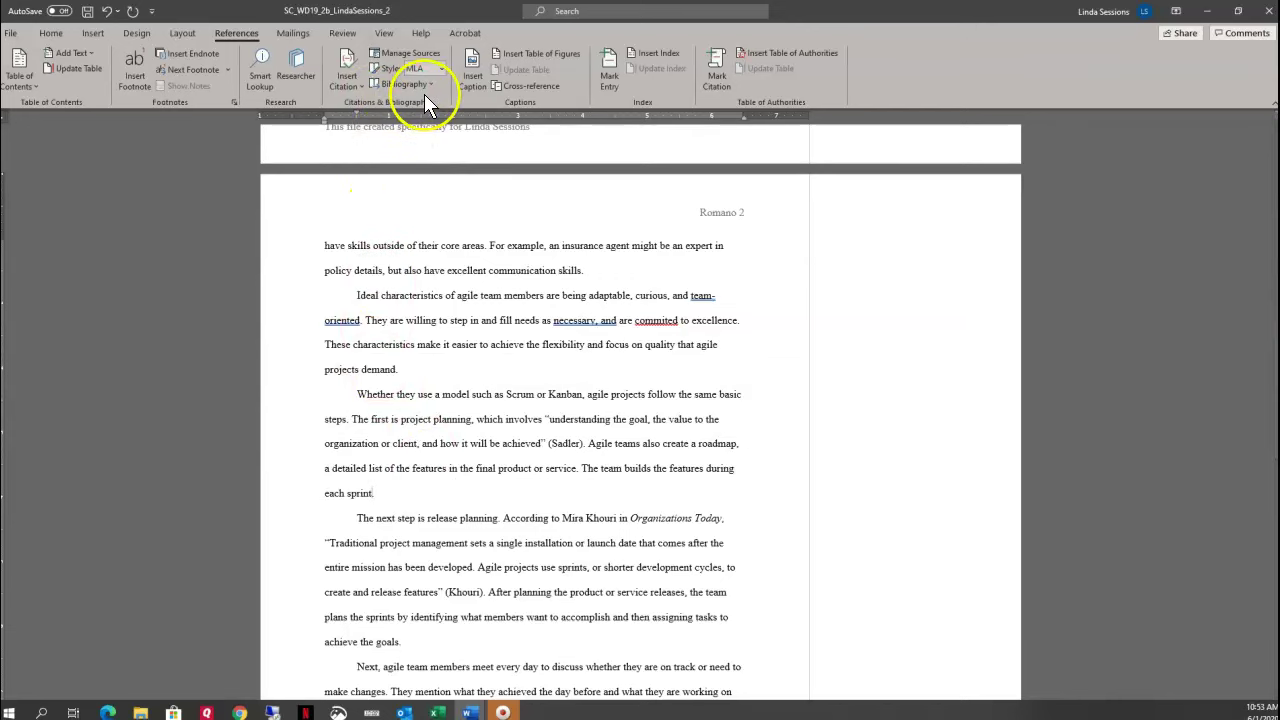
{"action": "left_click", "coordinate": [351, 83]}
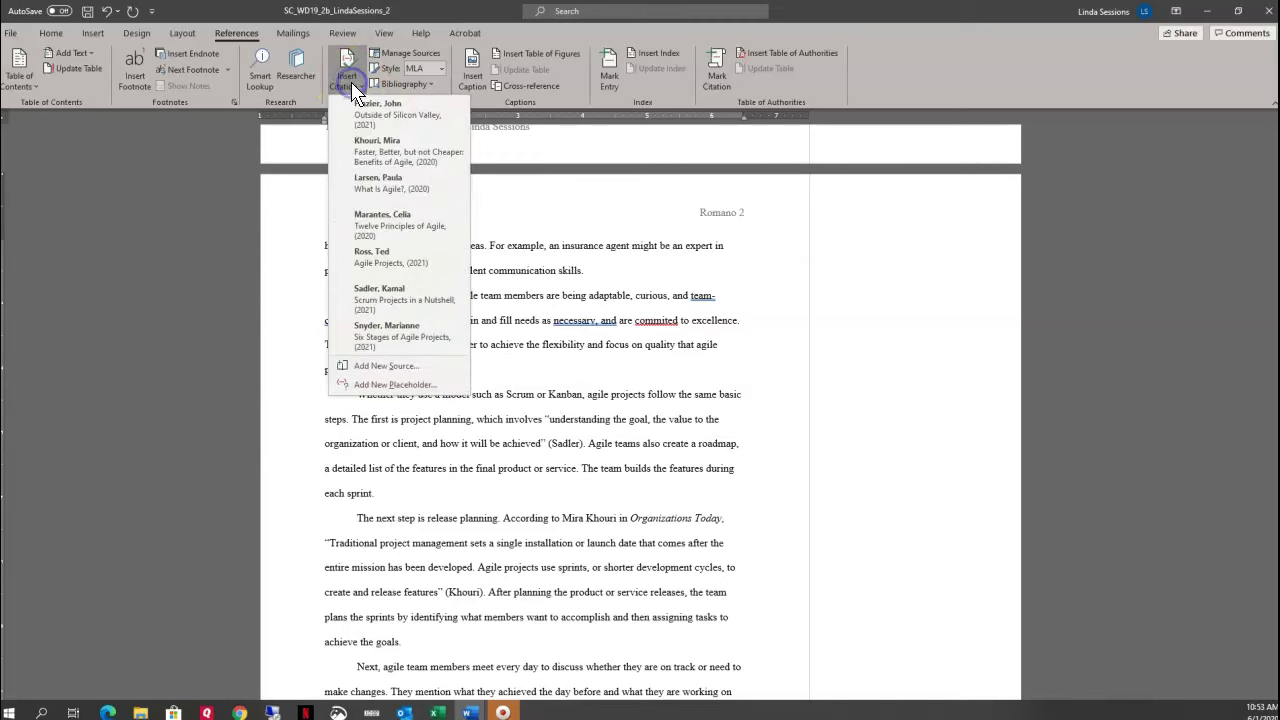
{"action": "left_click", "coordinate": [360, 367]}
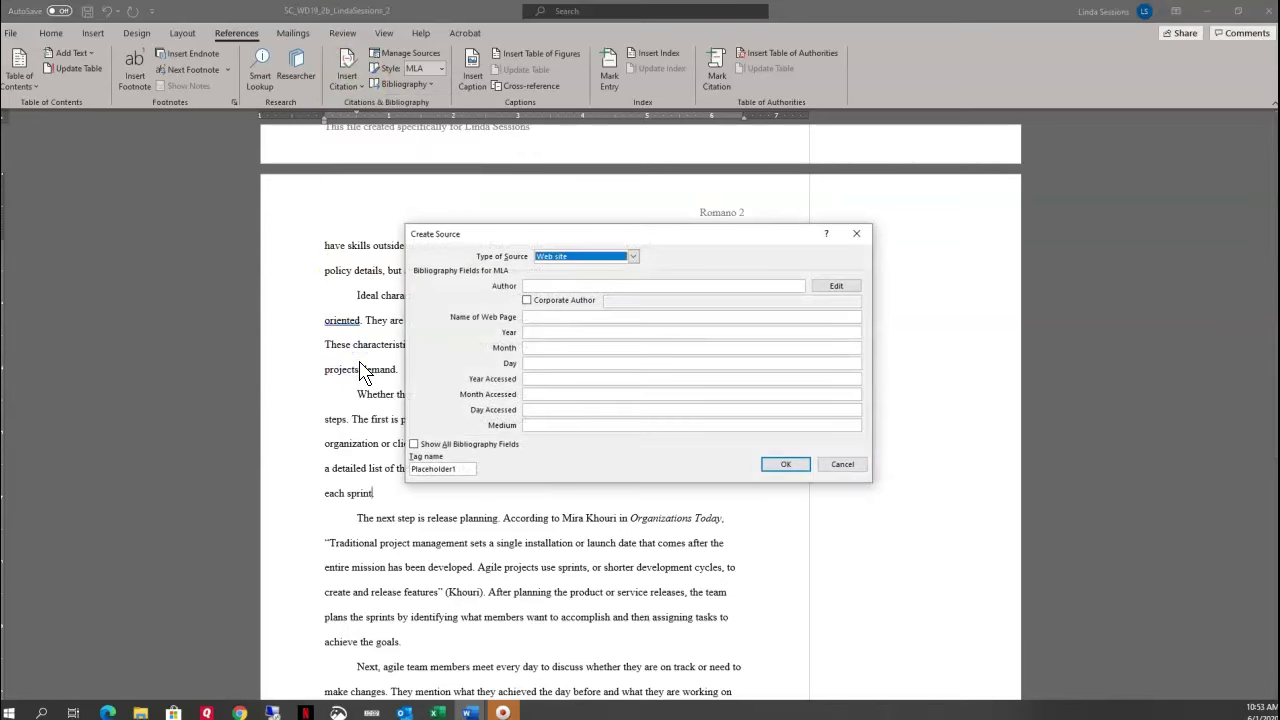
{"action": "left_click", "coordinate": [633, 257]}
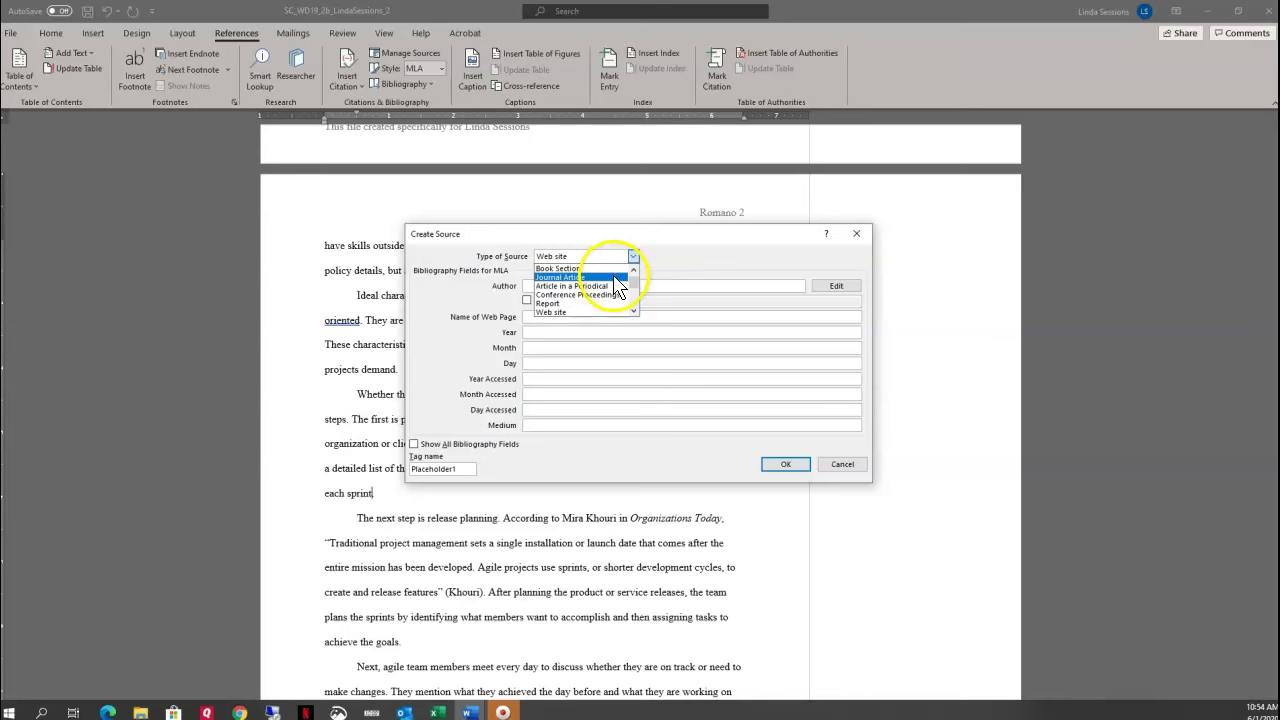
{"action": "left_click", "coordinate": [585, 286]}
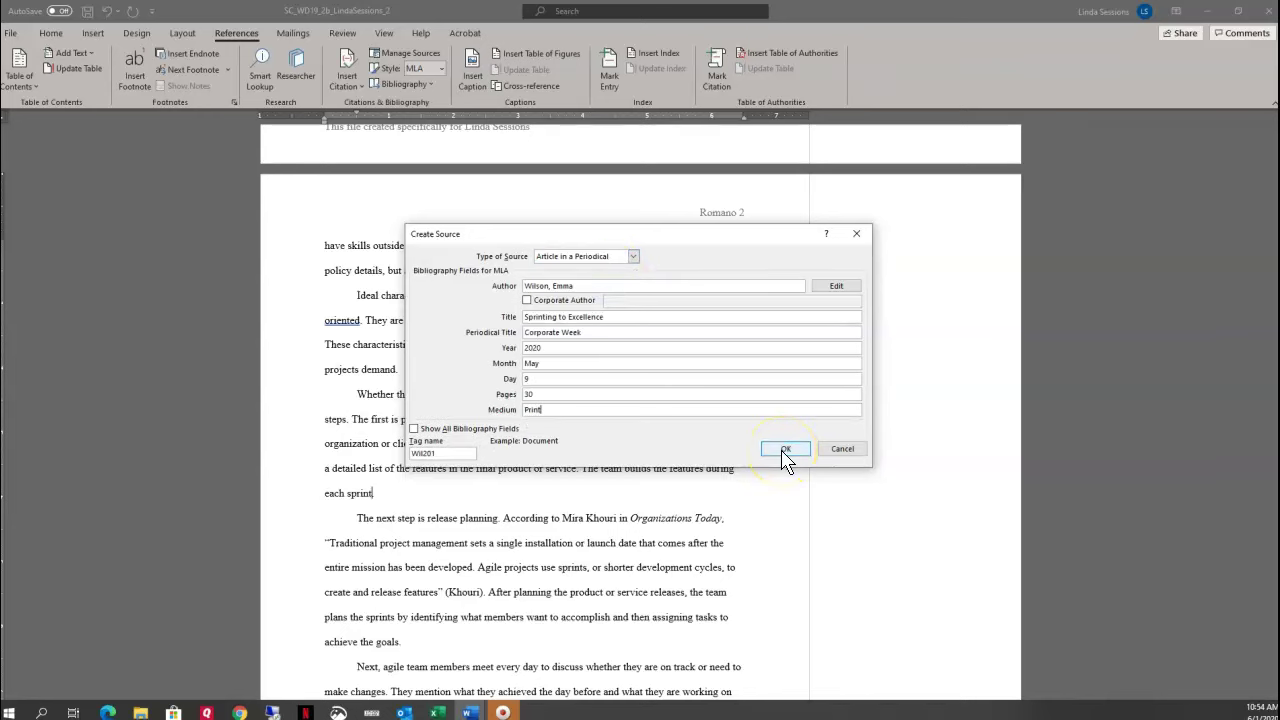
{"action": "left_click", "coordinate": [785, 450]}
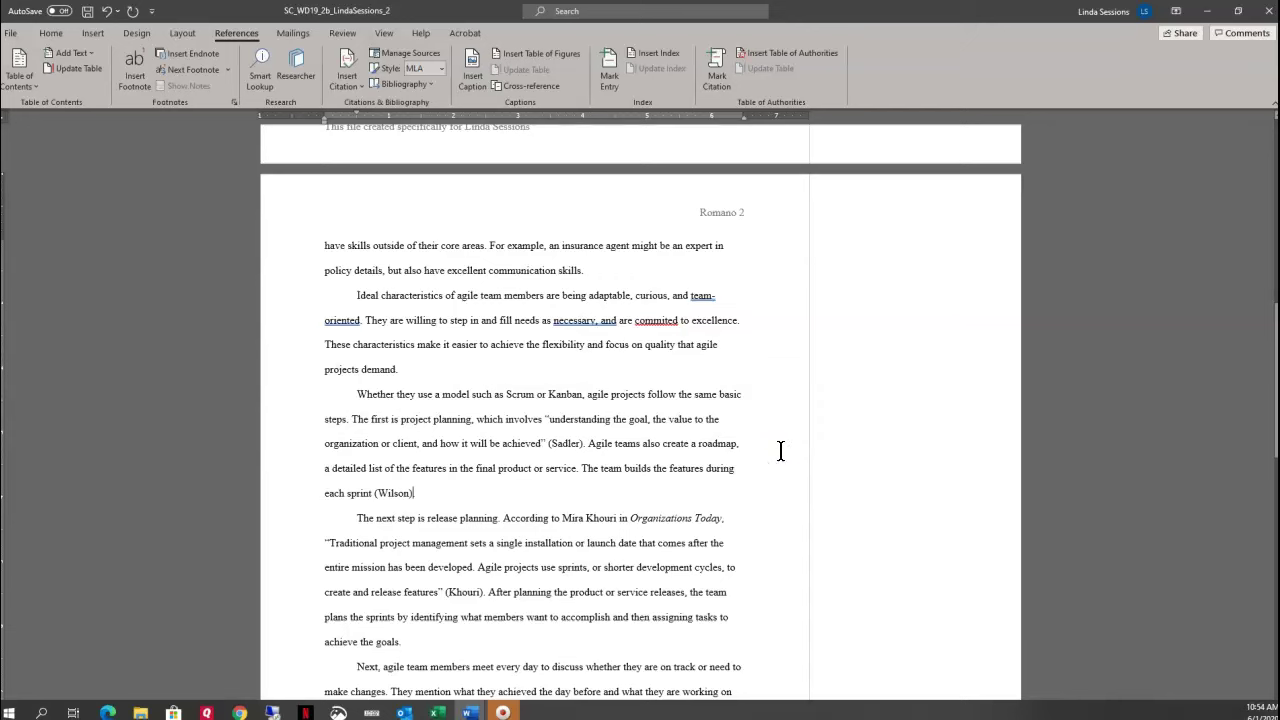
{"action": "left_click", "coordinate": [386, 498]}
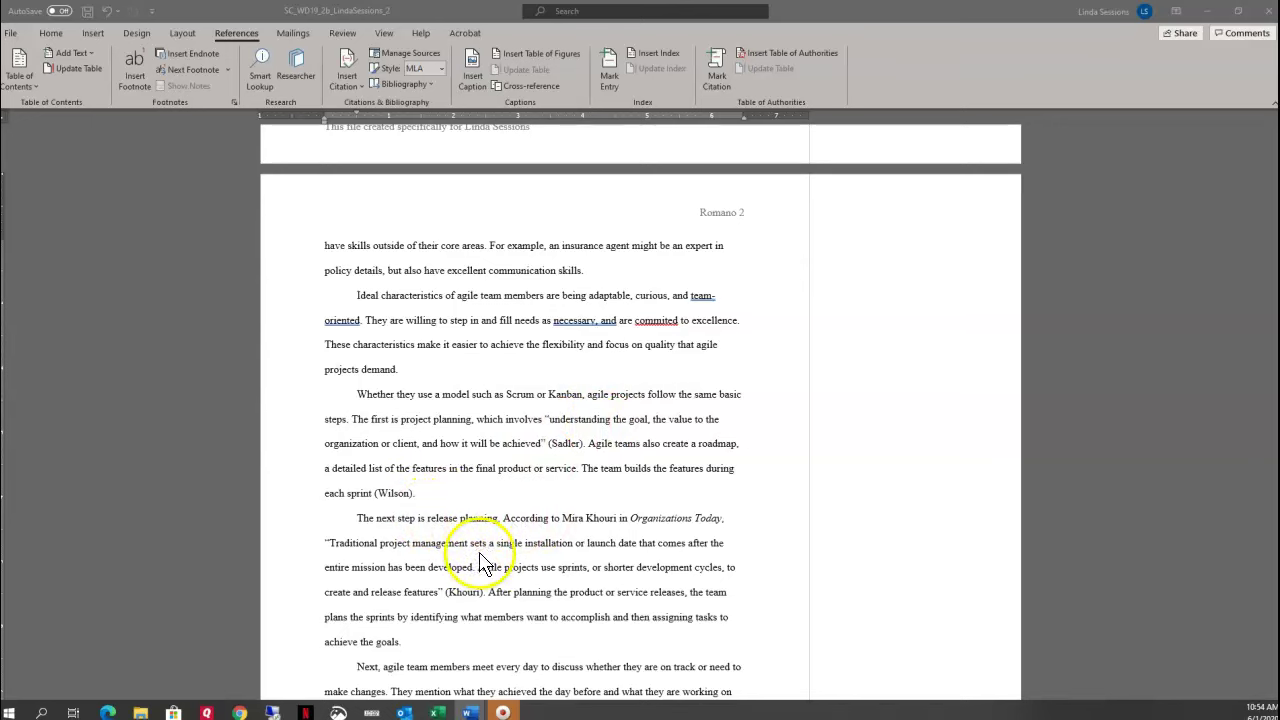
- Add page number 12 to the citation that follows "create and release features" in the release planning paragraph
{"action": "left_click", "coordinate": [463, 594]}
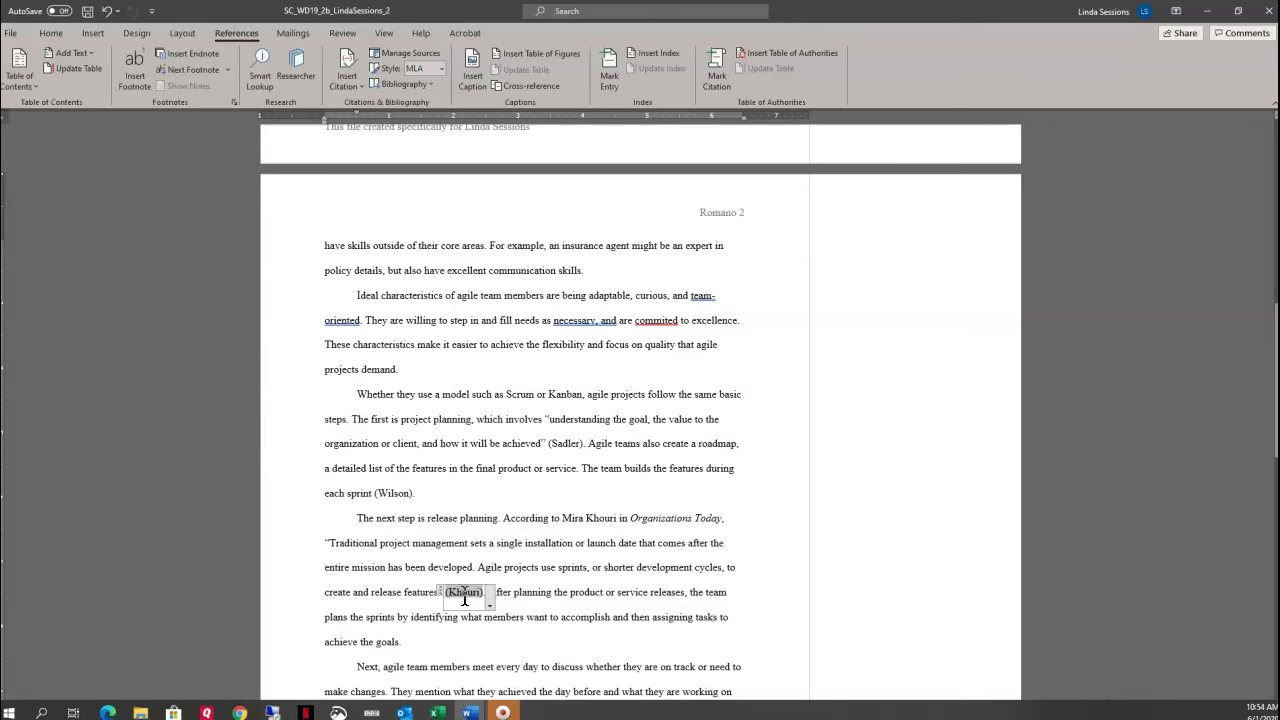
{"action": "left_click", "coordinate": [489, 605]}
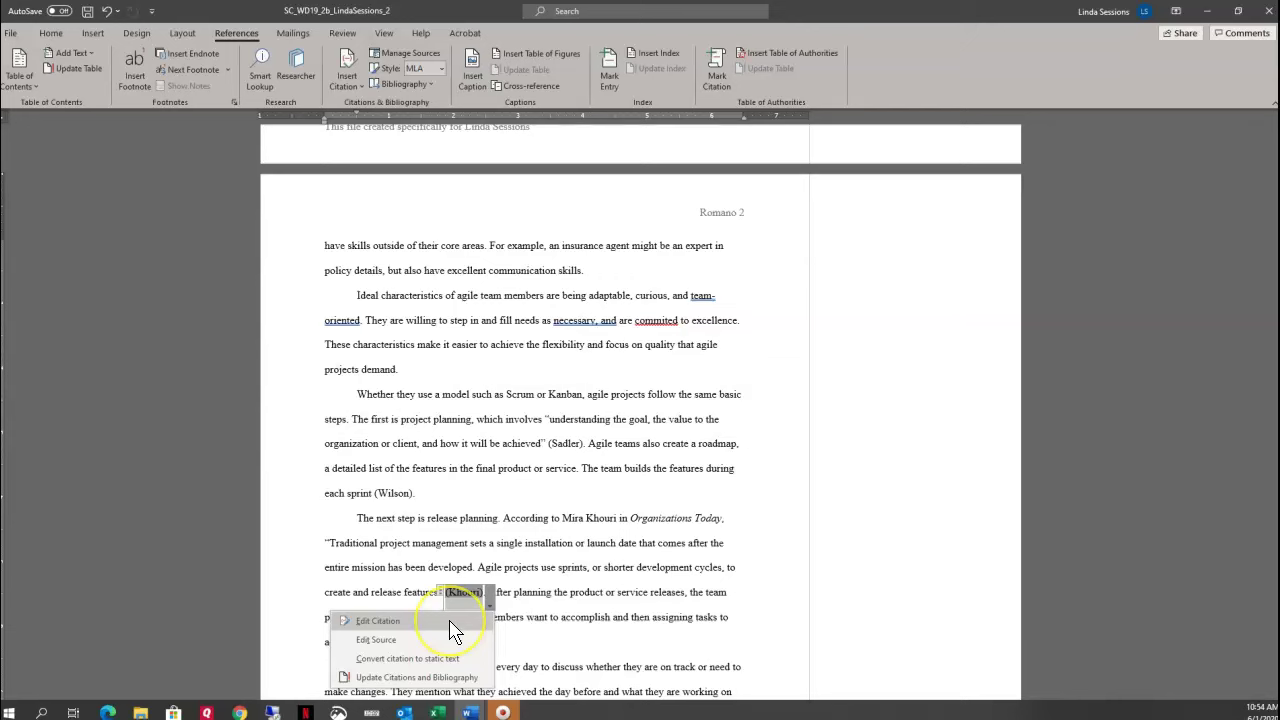
{"action": "left_click", "coordinate": [450, 630]}
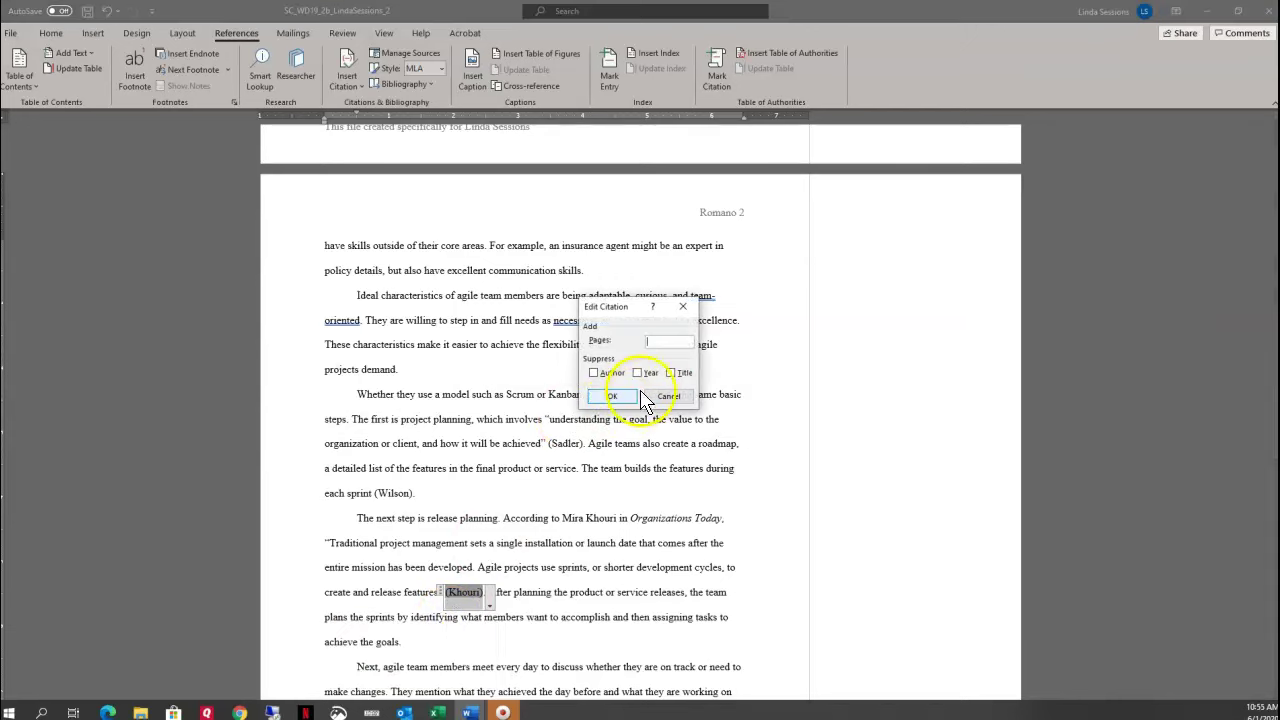
{"action": "left_click", "coordinate": [656, 343]}
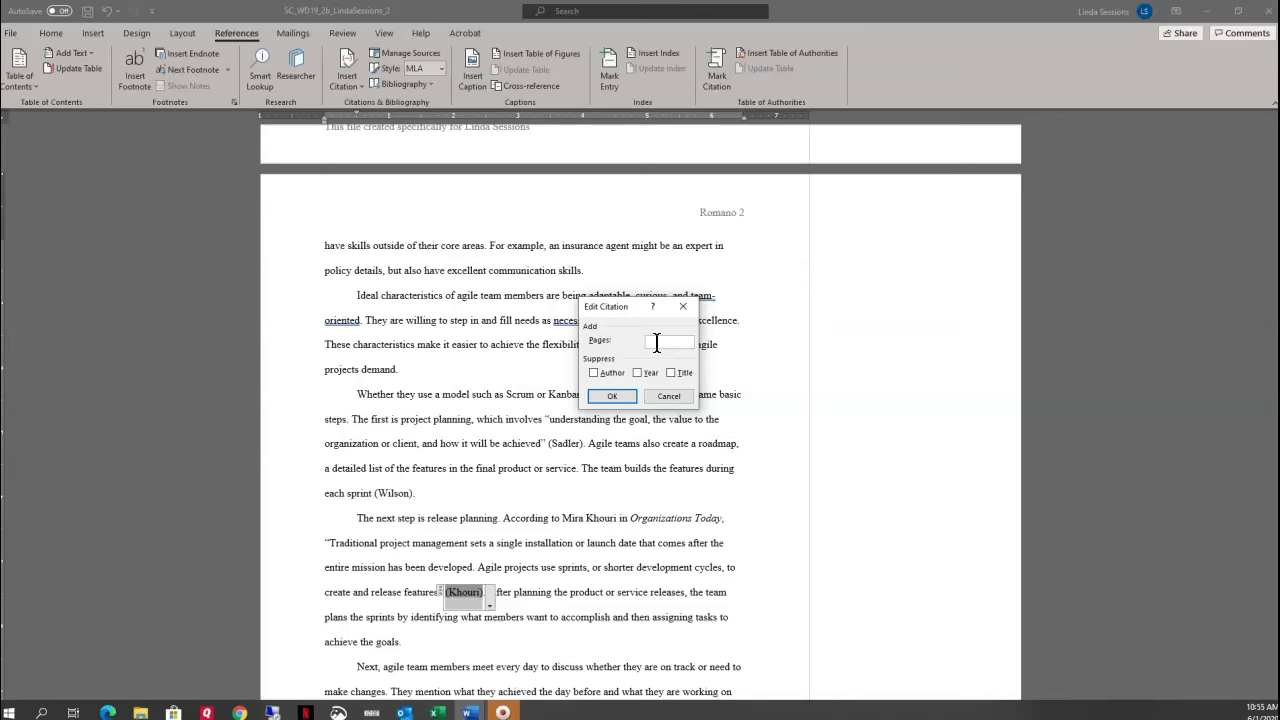
{"action": "type", "text": "12"}
{"action": "left_click", "coordinate": [618, 399]}
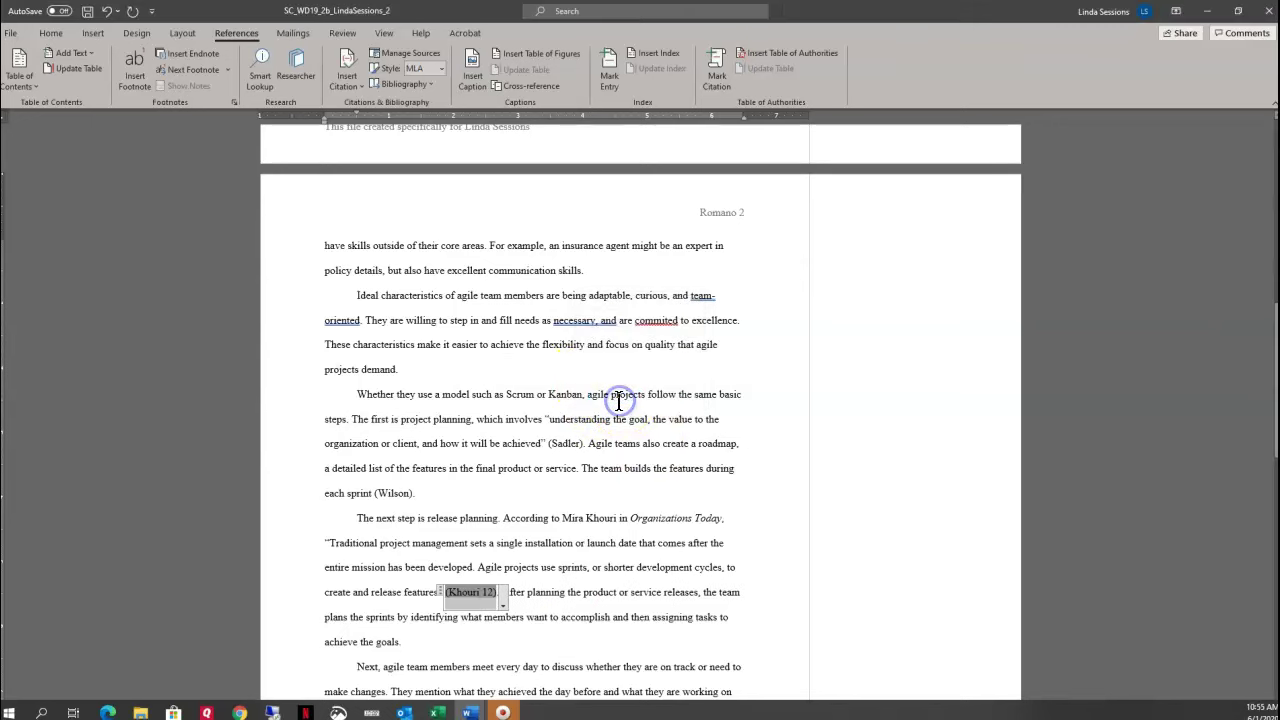
{"action": "left_click", "coordinate": [560, 596]}
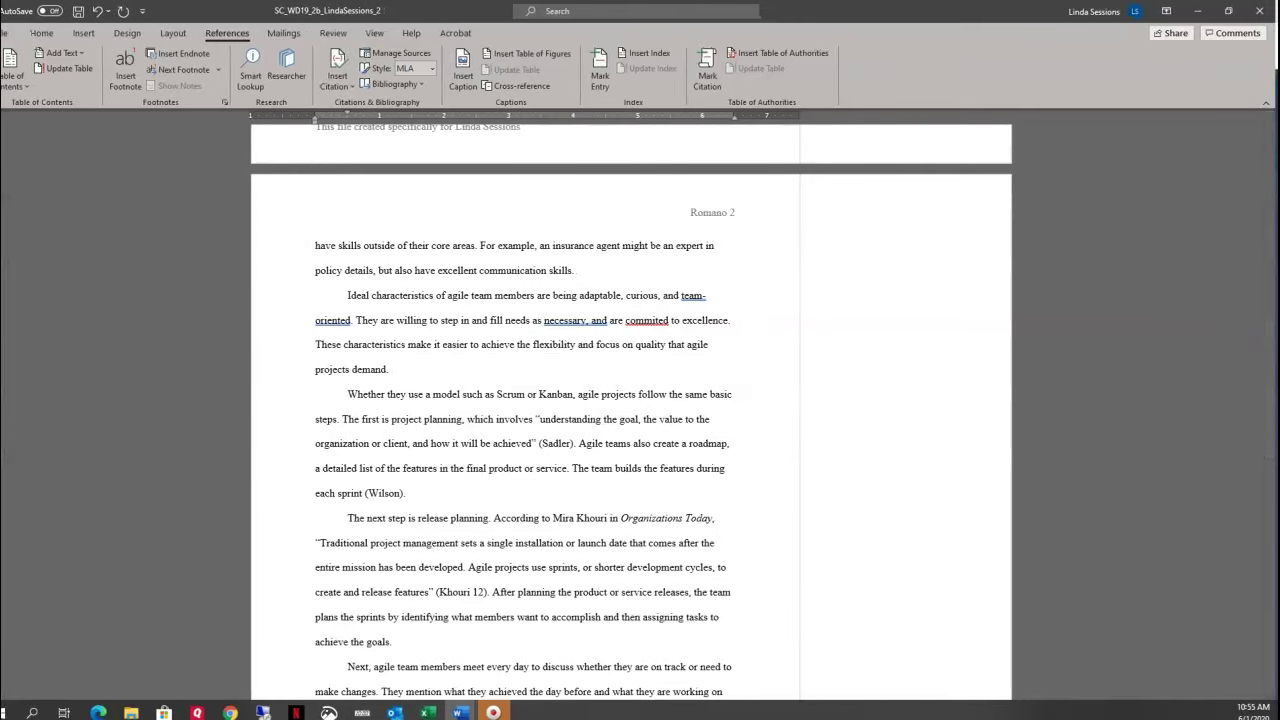
- Replace every occurrence of "mission" with "project" throughout the paper, starting from the first body paragraph
{"action": "scroll", "coordinate": [910, 280], "scroll_direction": "up", "scroll_amount": 10}
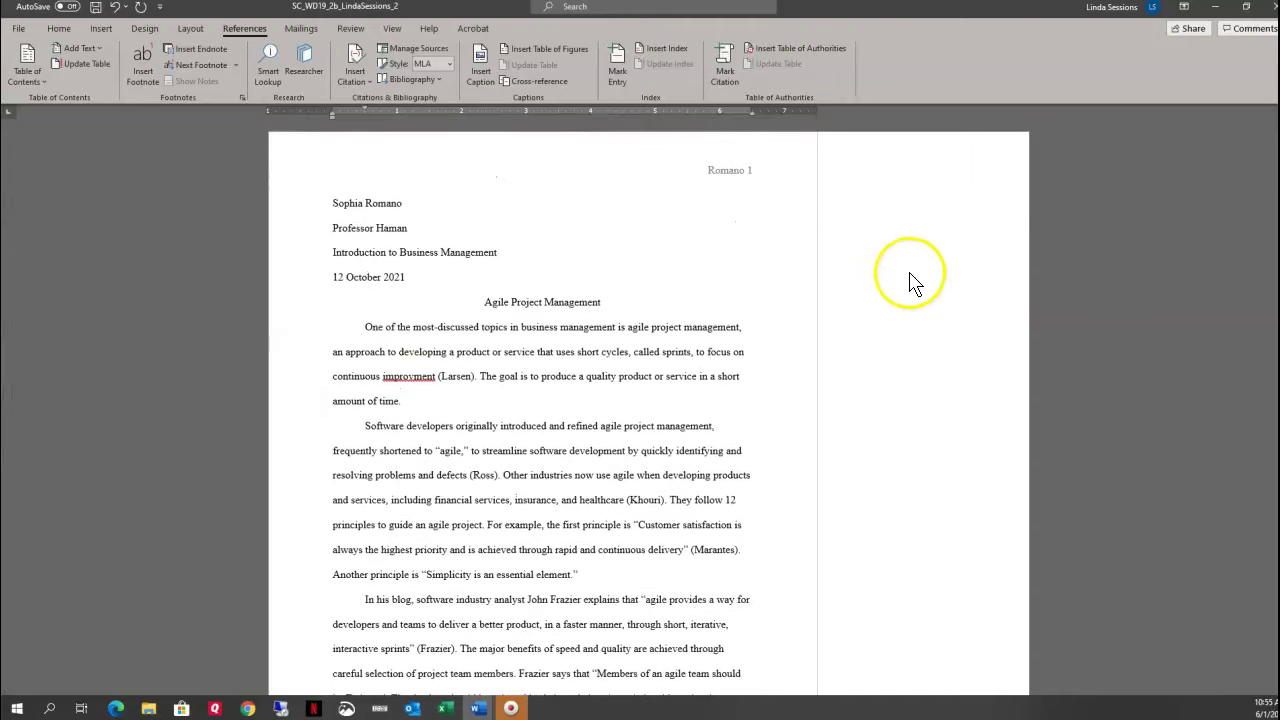
{"action": "left_click", "coordinate": [363, 321]}
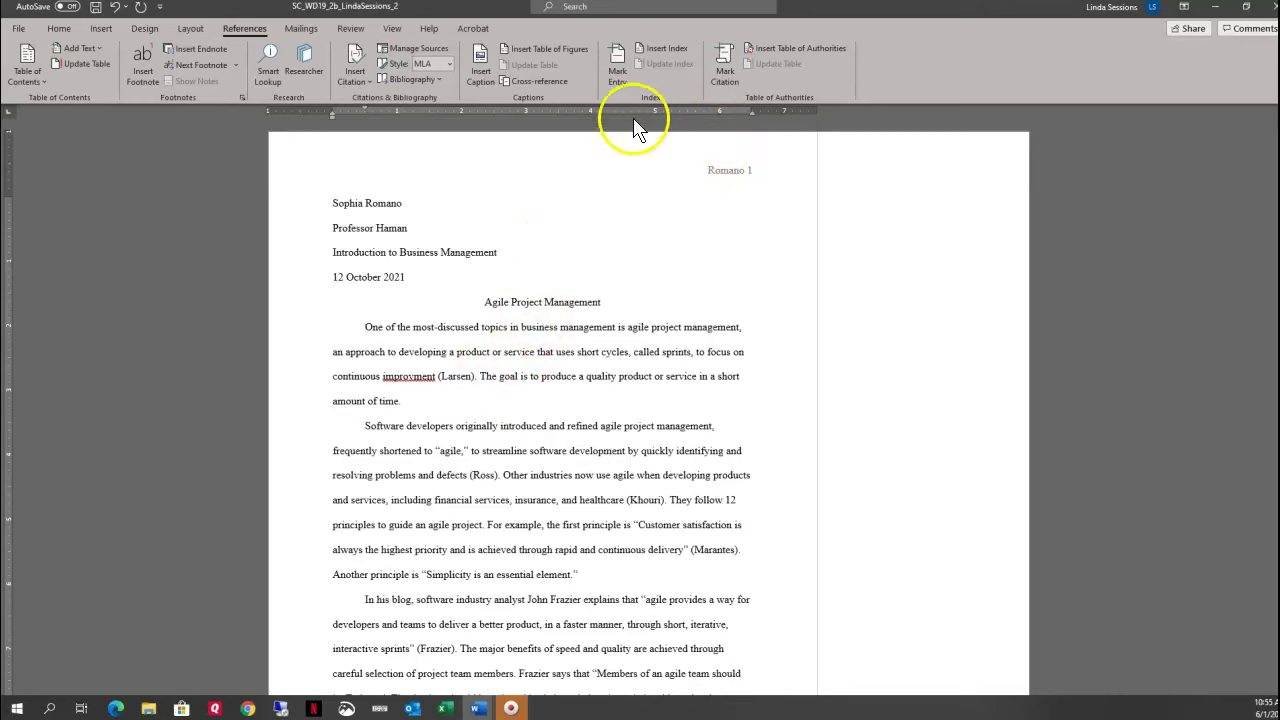
{"action": "left_click", "coordinate": [57, 28]}
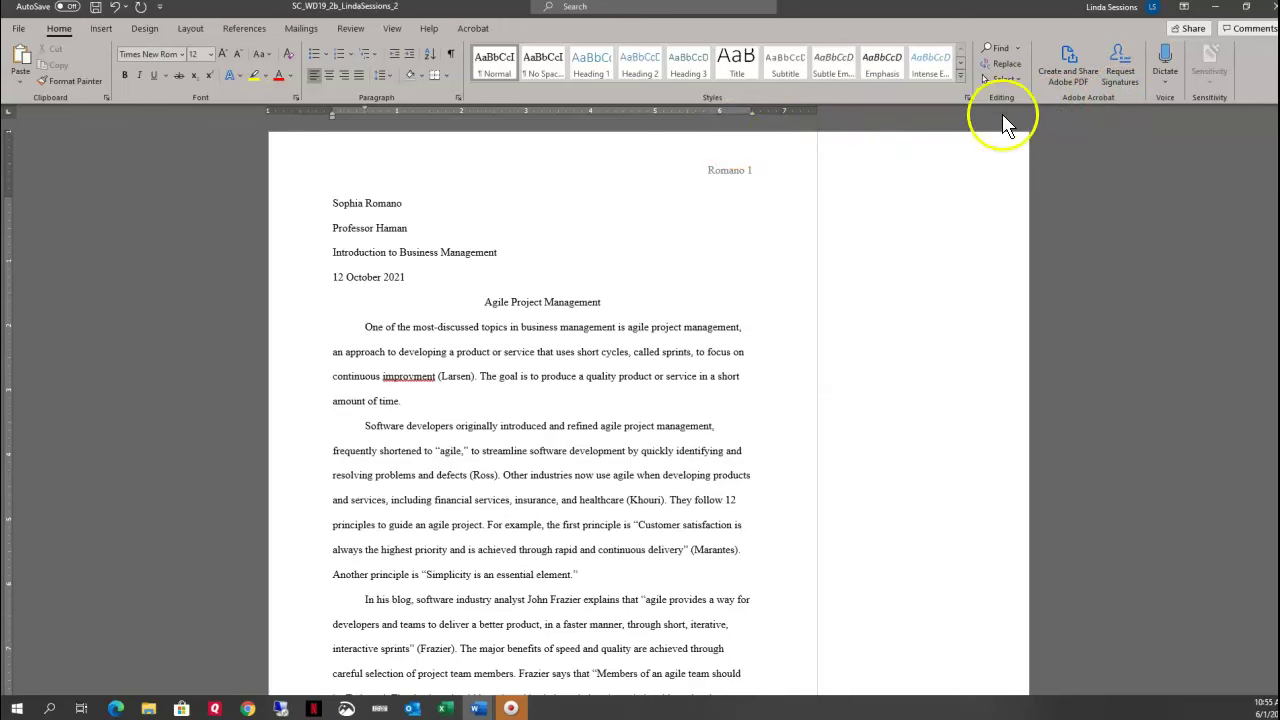
{"action": "left_click", "coordinate": [1002, 63]}
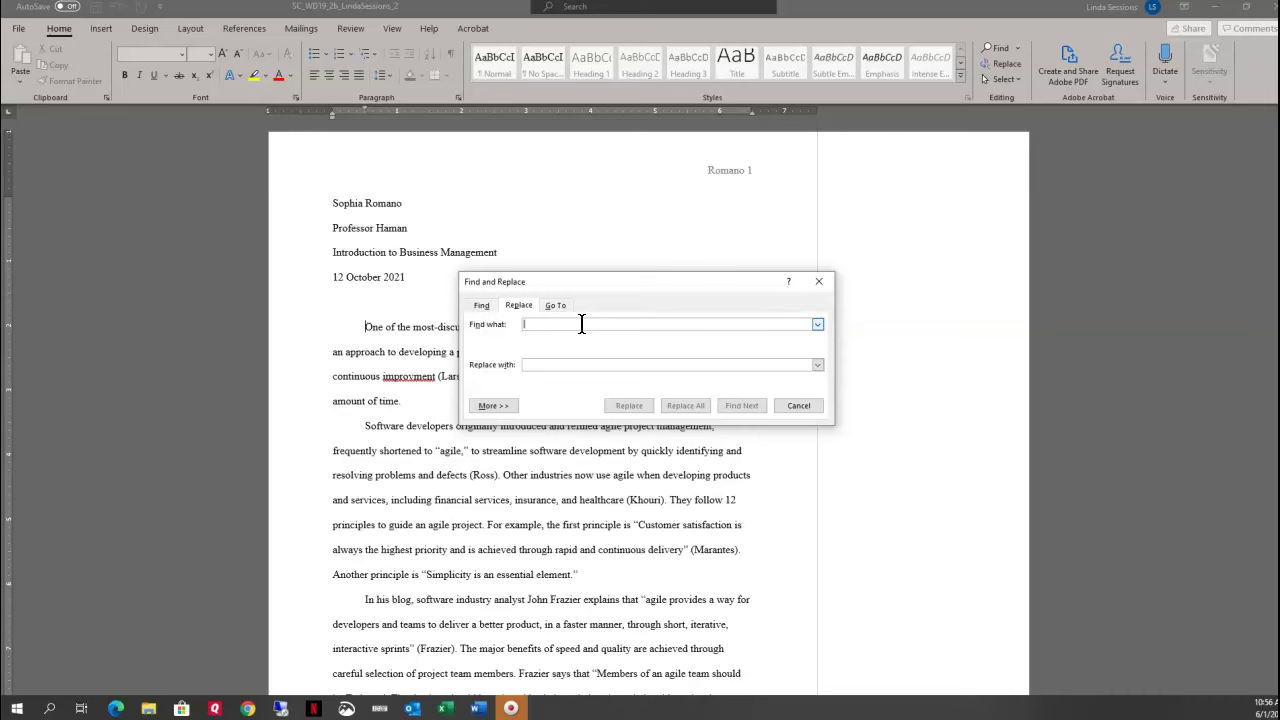
{"action": "type", "text": "Mis"}
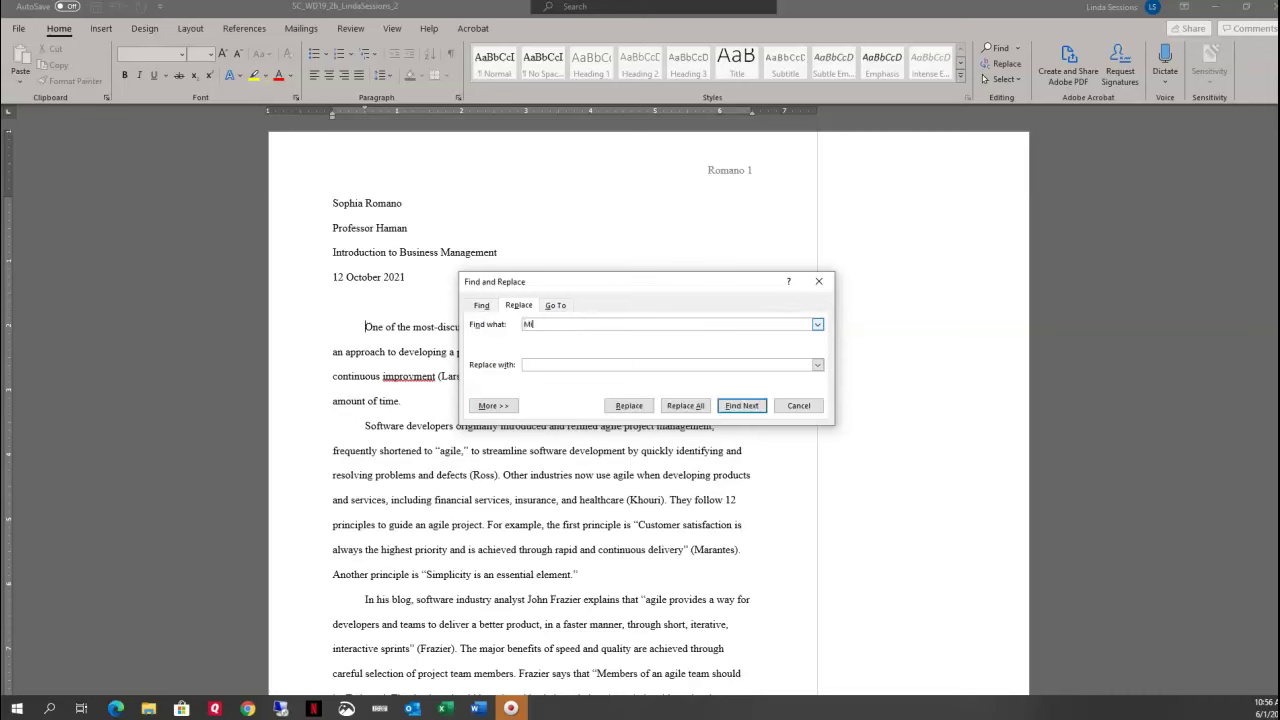
{"action": "key", "text": "BackSpace"}
{"action": "type", "text": "mission"}
{"action": "key", "text": "Tab"}
{"action": "type", "text": "project"}
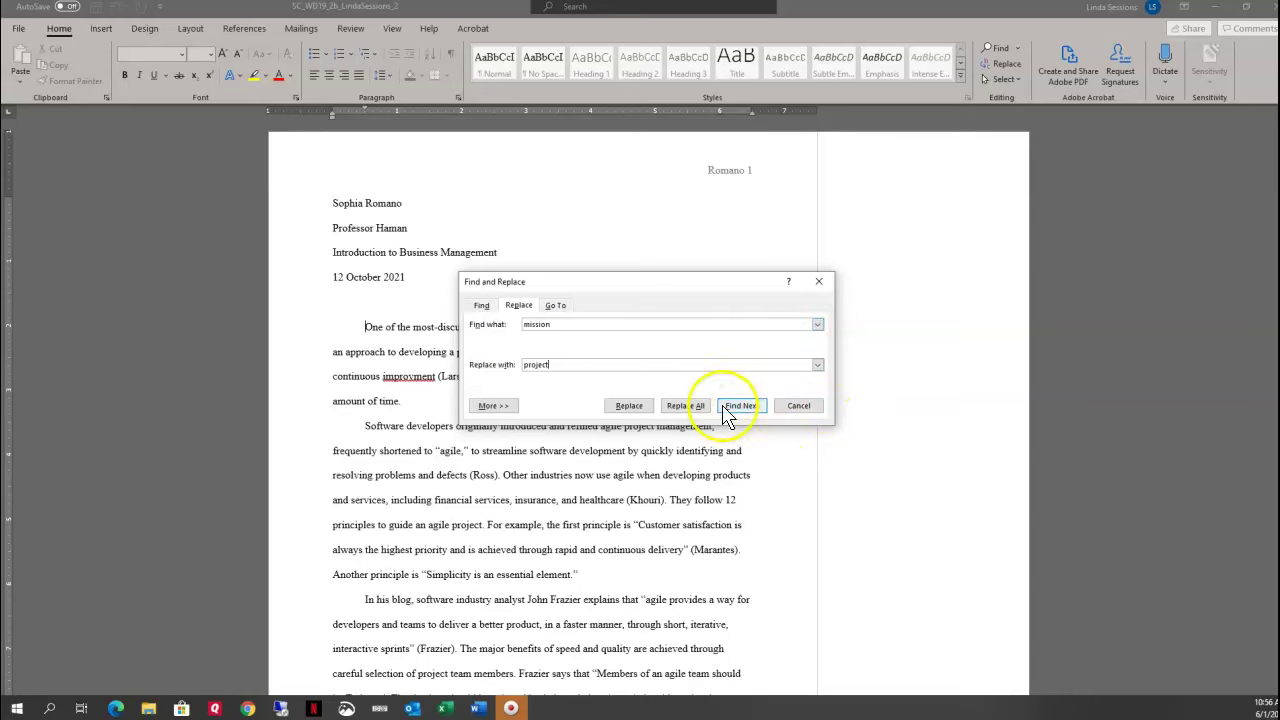
{"action": "left_click", "coordinate": [686, 405]}
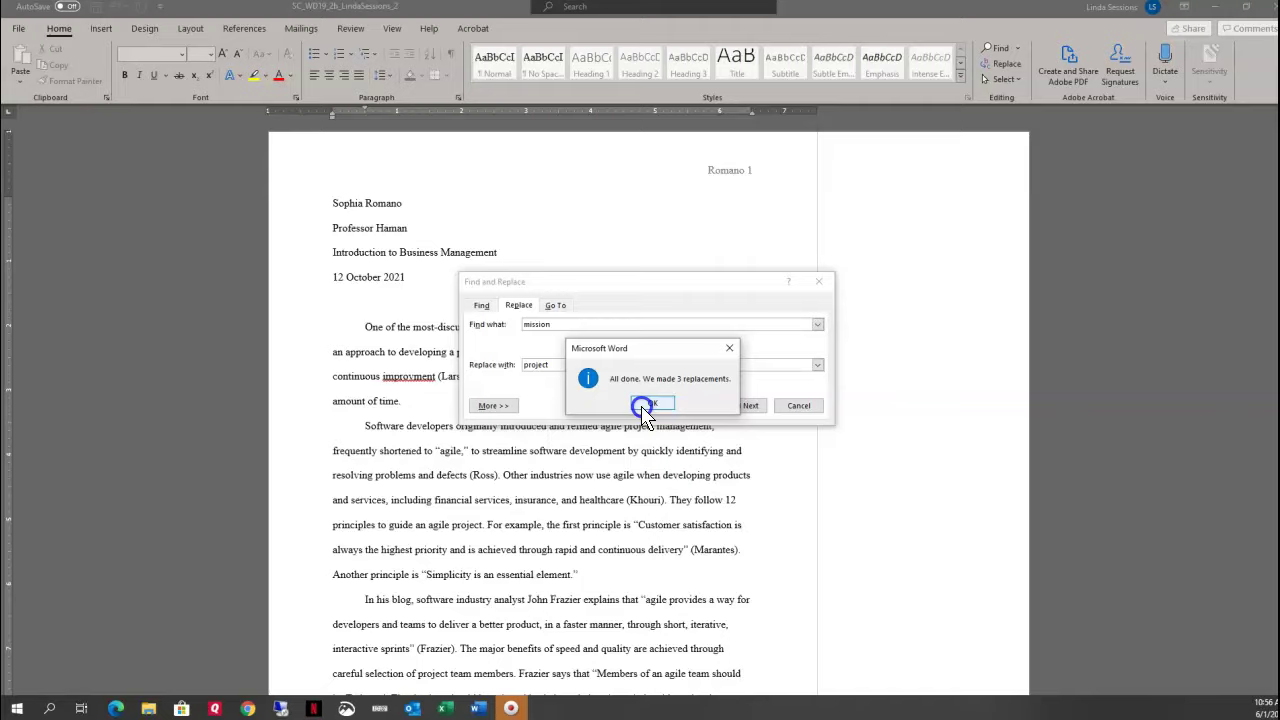
{"action": "left_click", "coordinate": [645, 403]}
{"action": "left_click", "coordinate": [796, 405]}
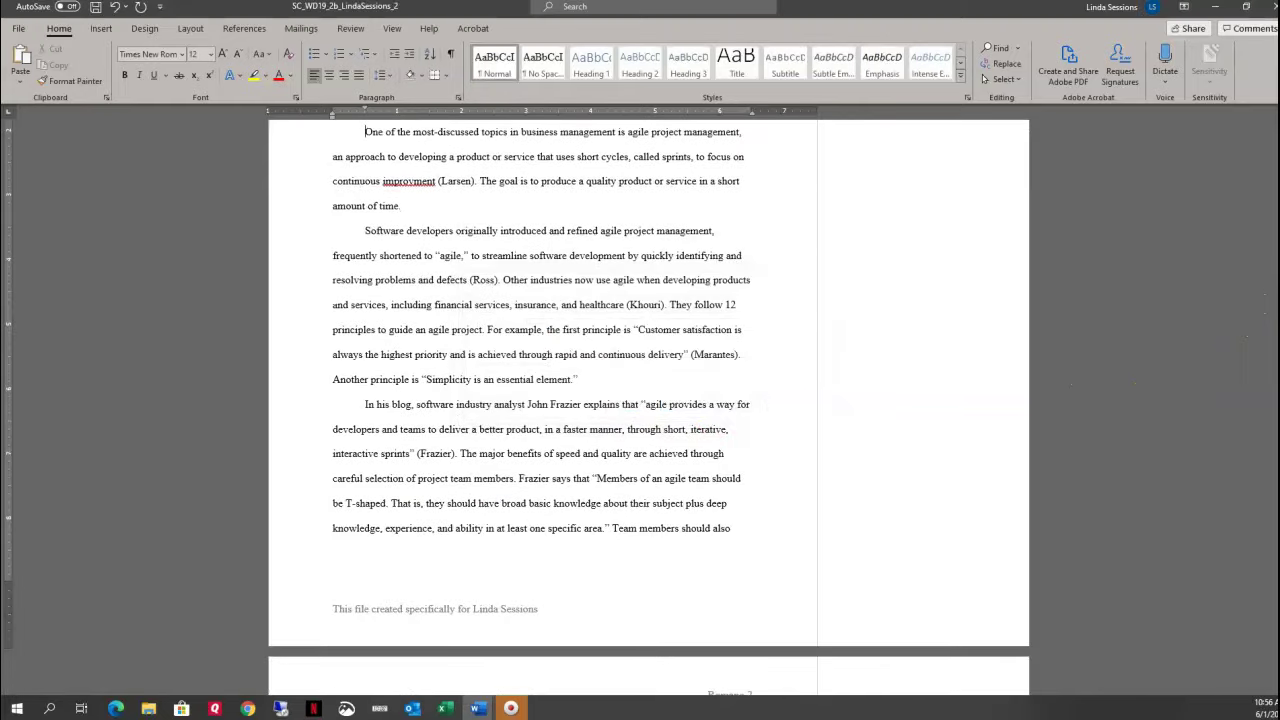
{"action": "scroll", "coordinate": [648, 400], "scroll_direction": "up", "scroll_amount": 3}
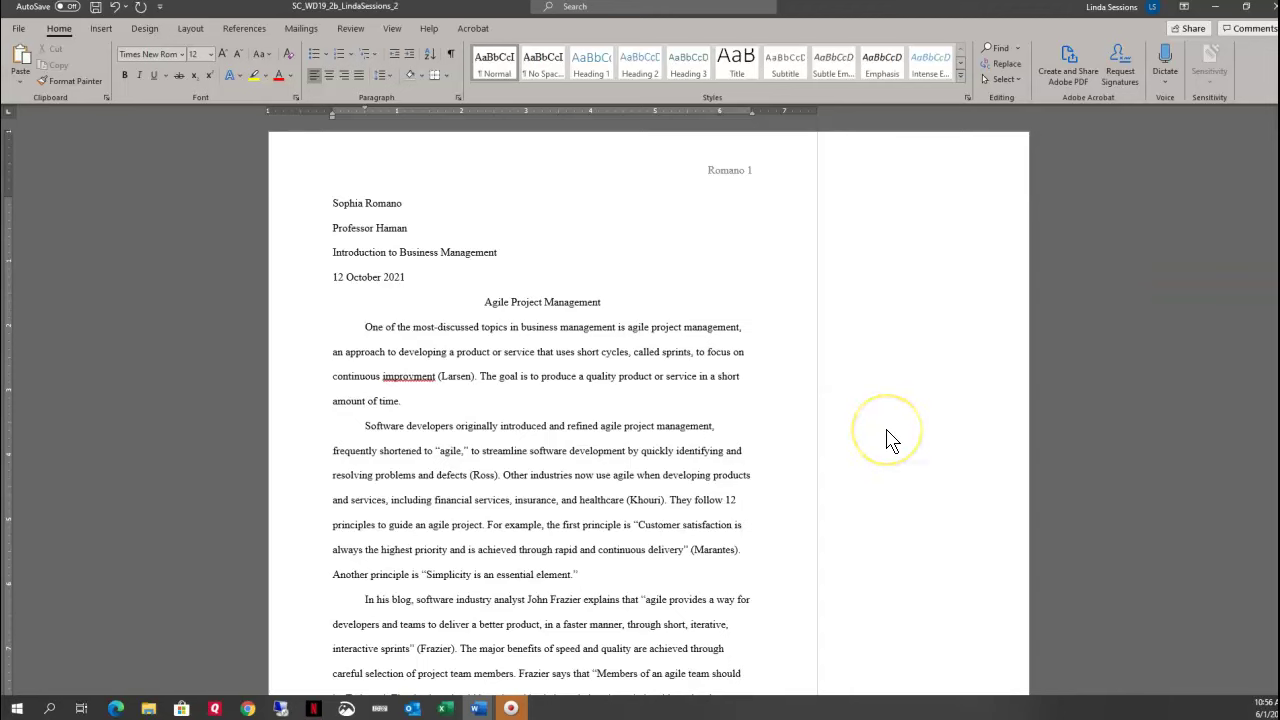
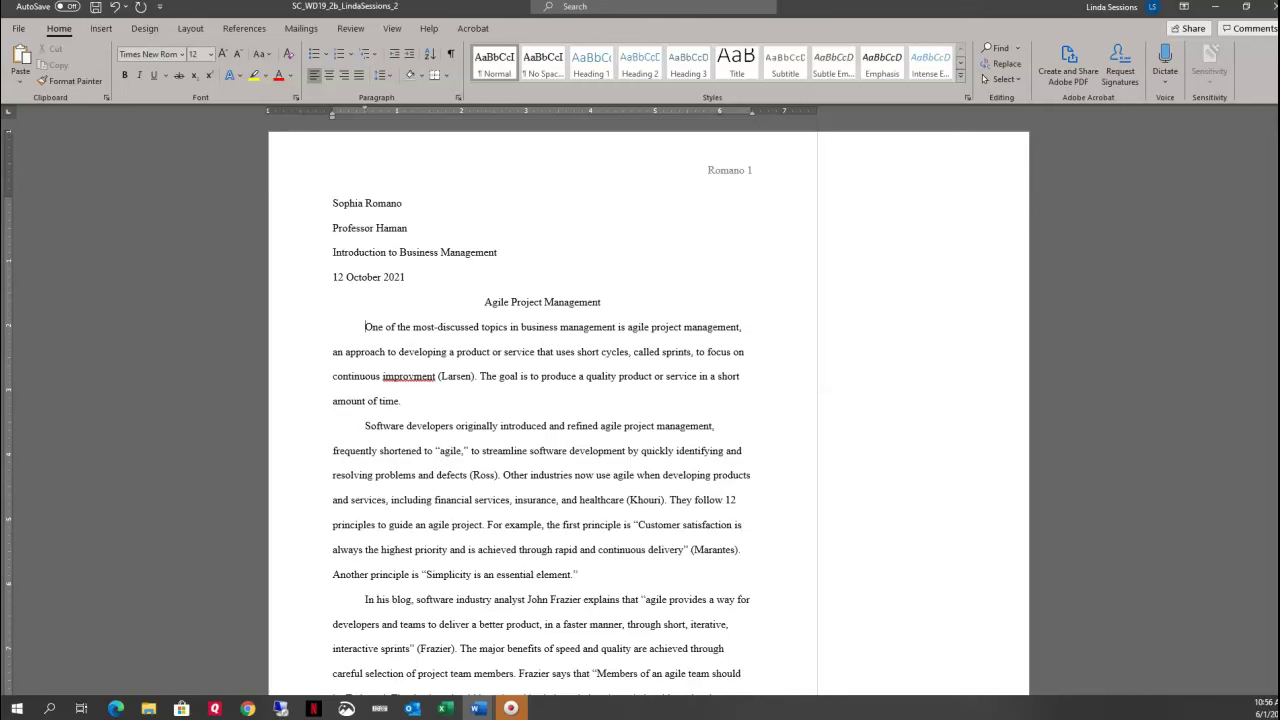
- Insert a footnote after "keep discussions brief." on page 2 with the text "The meetings are called daily scrum."
{"action": "scroll", "coordinate": [648, 400], "scroll_direction": "down", "scroll_amount": 15}
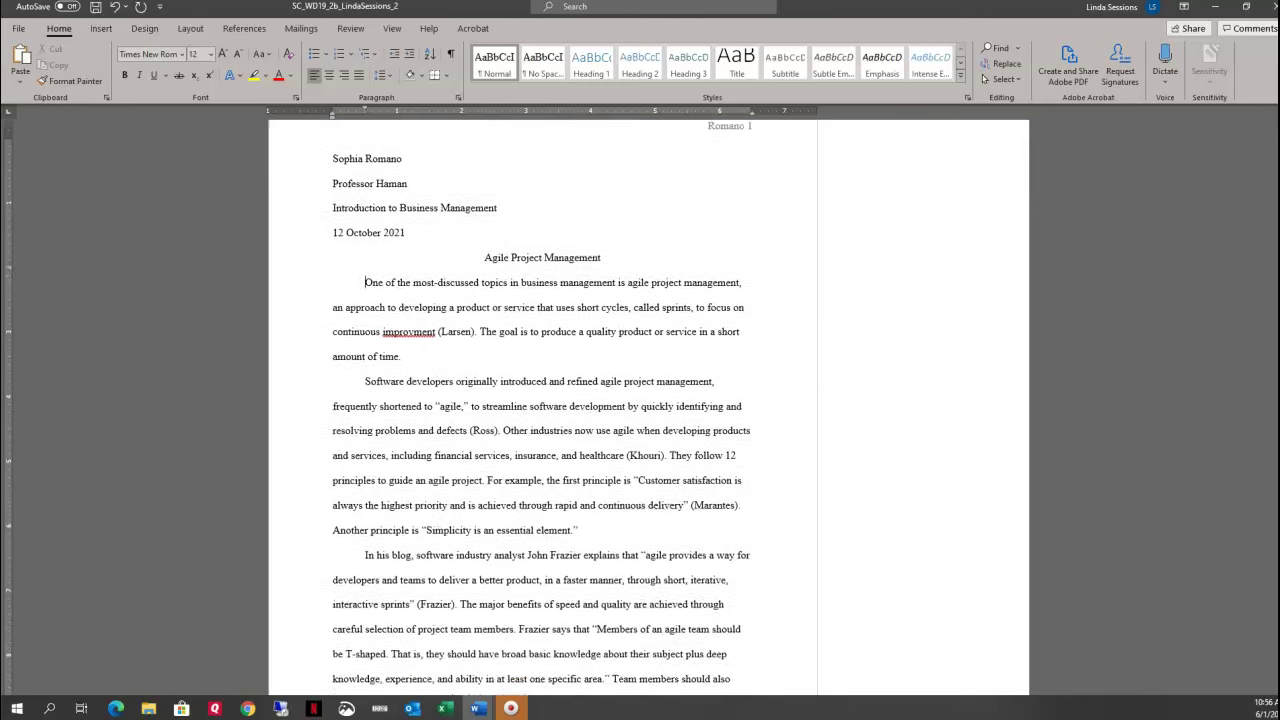
{"action": "scroll", "coordinate": [1274, 510], "scroll_direction": "down", "scroll_amount": 5}
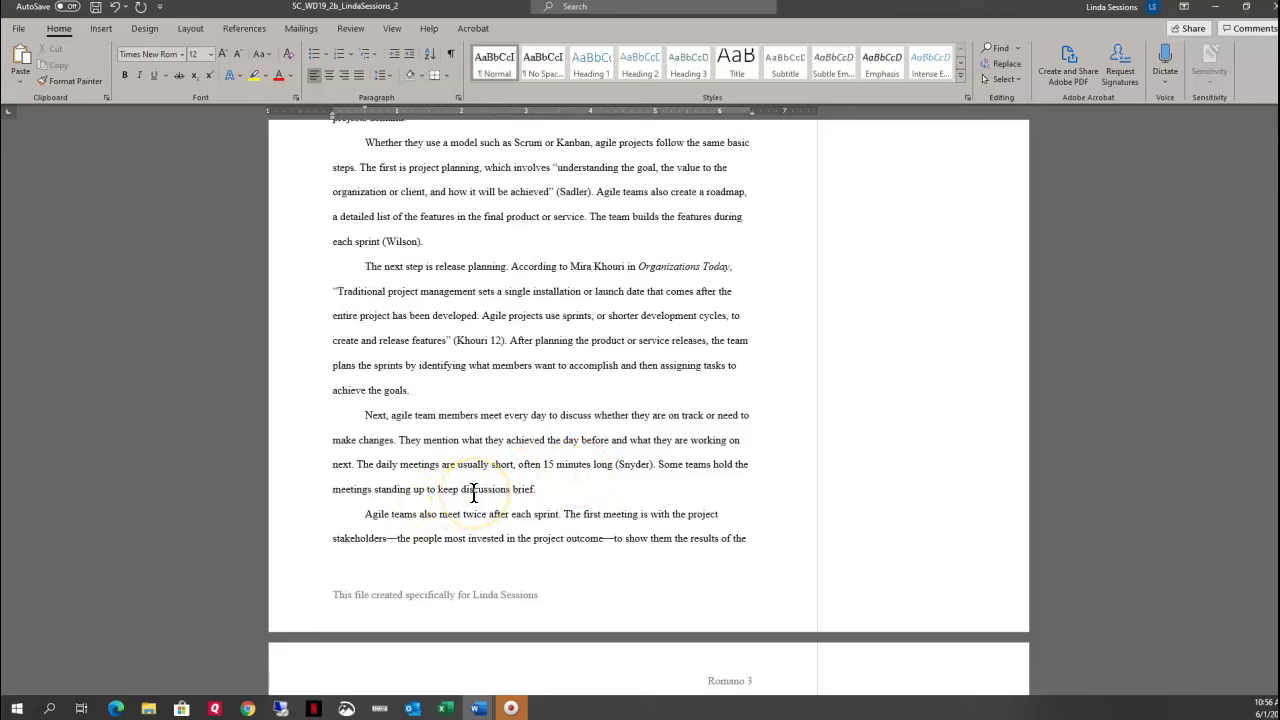
{"action": "left_click", "coordinate": [542, 489]}
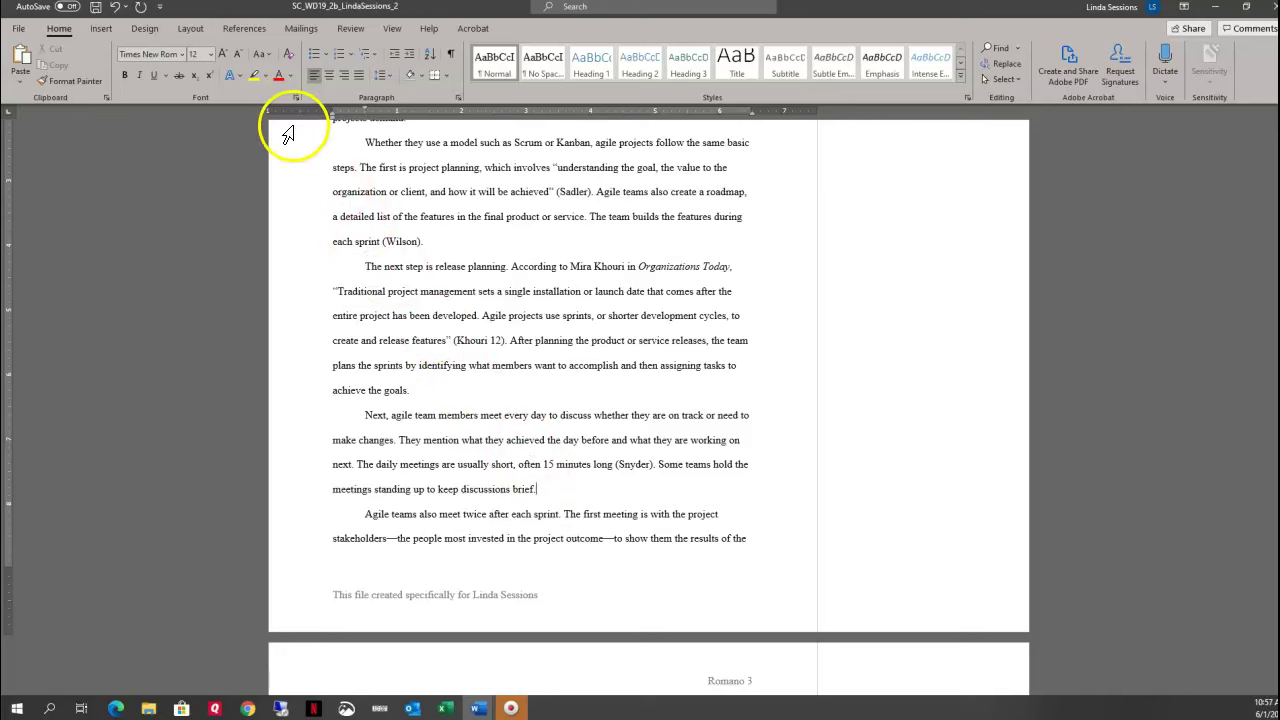
{"action": "left_click", "coordinate": [253, 33]}
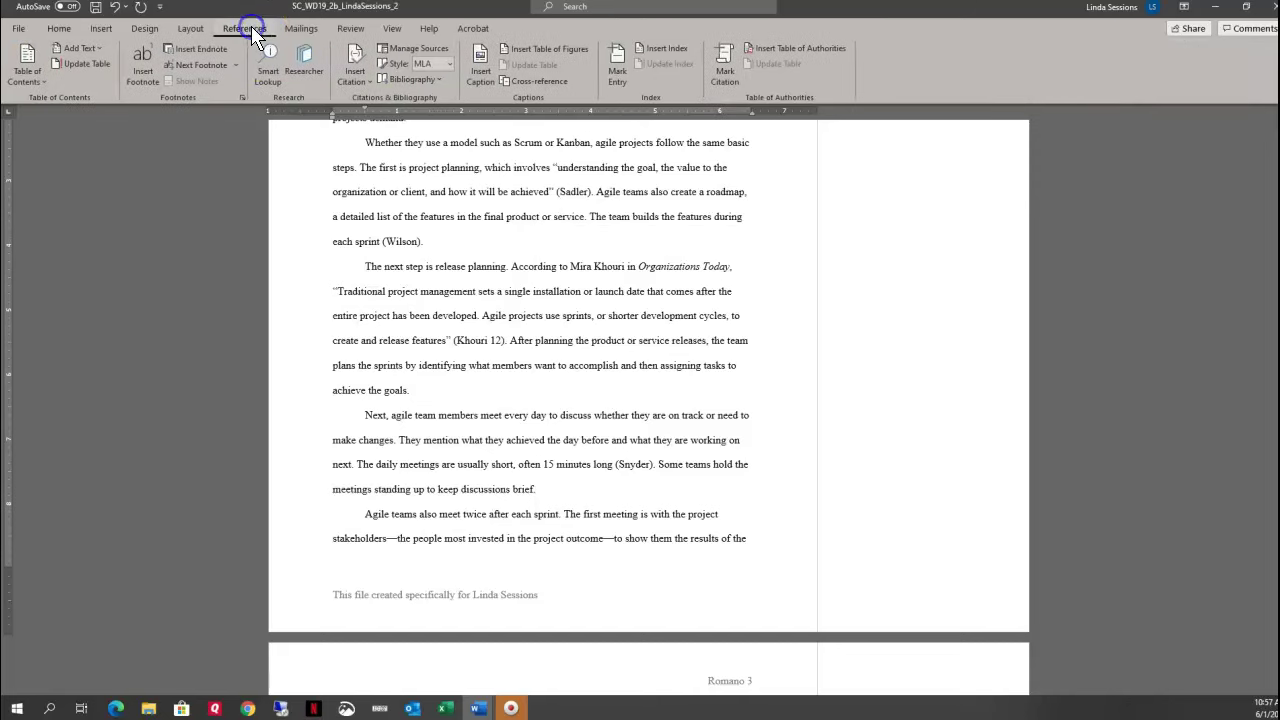
{"action": "left_click", "coordinate": [141, 70]}
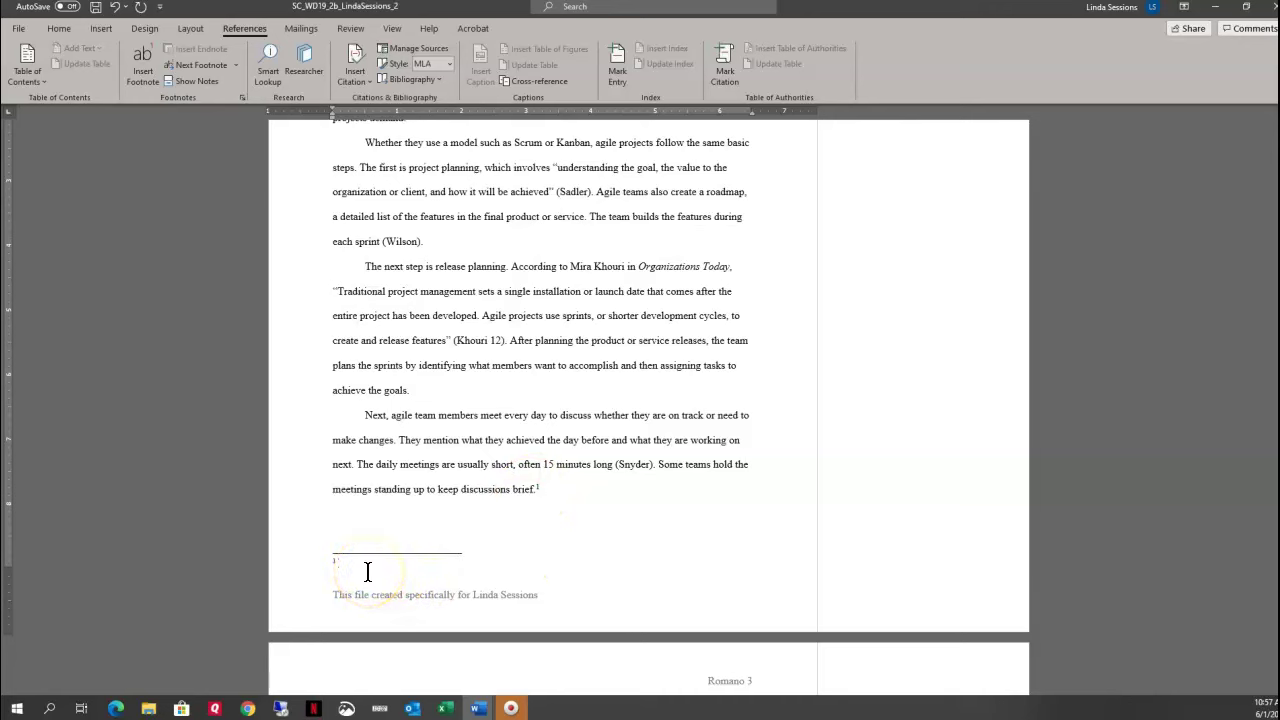
{"action": "type", "text": "The meetings are called daily scrum."}
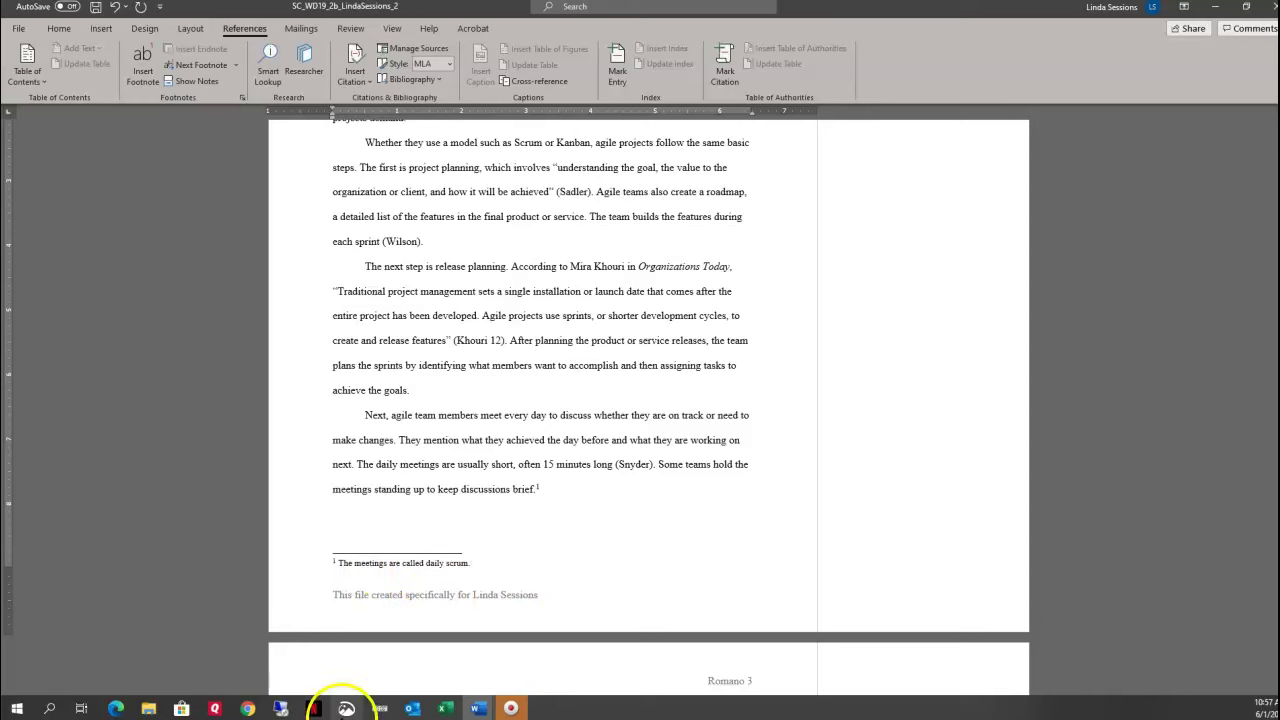
{"action": "left_click", "coordinate": [560, 503]}
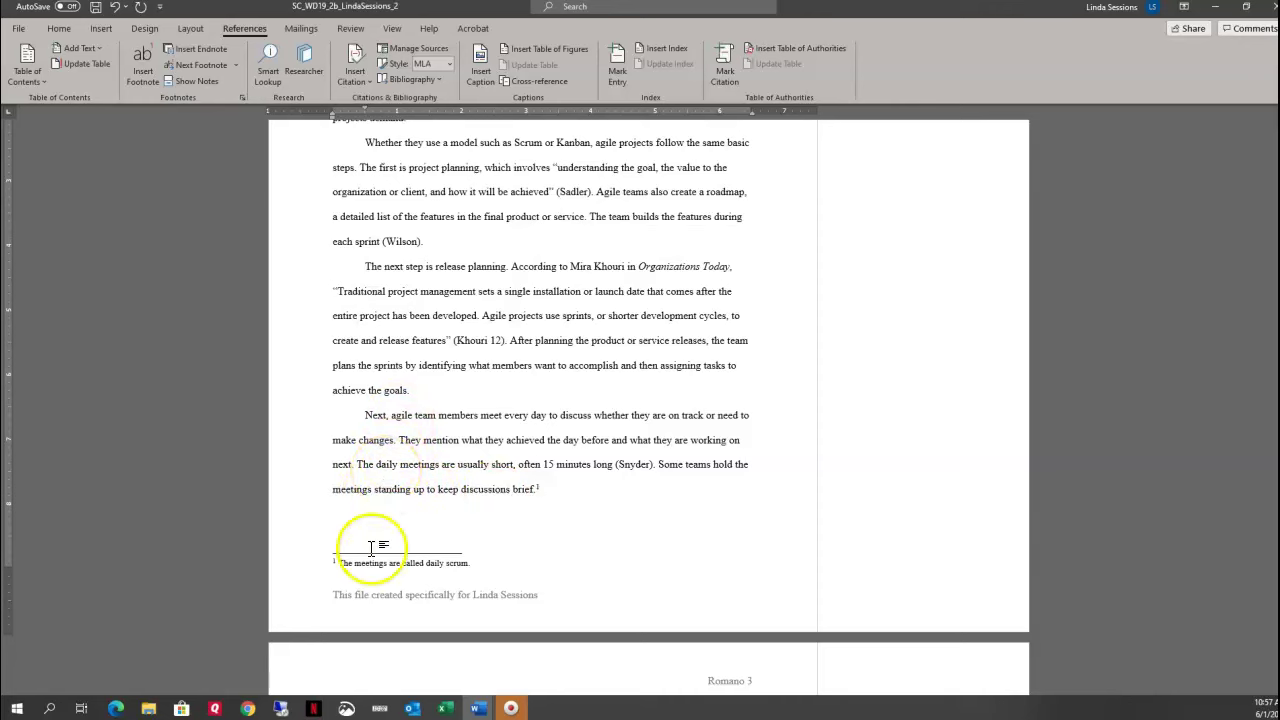
- Open the Footnote Text style for modification from the selected footnote and set its font size to 12
{"action": "left_click_drag", "start_coordinate": [339, 564], "coordinate": [480, 566]}
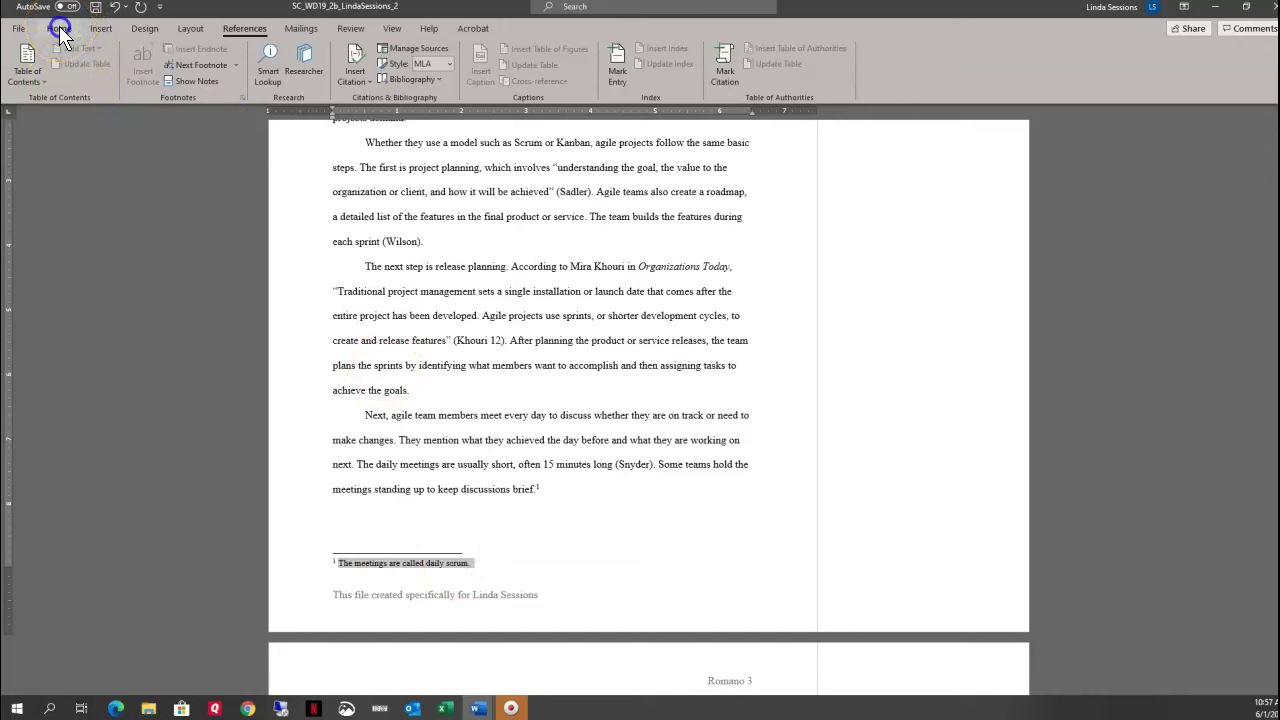
{"action": "left_click", "coordinate": [59, 29]}
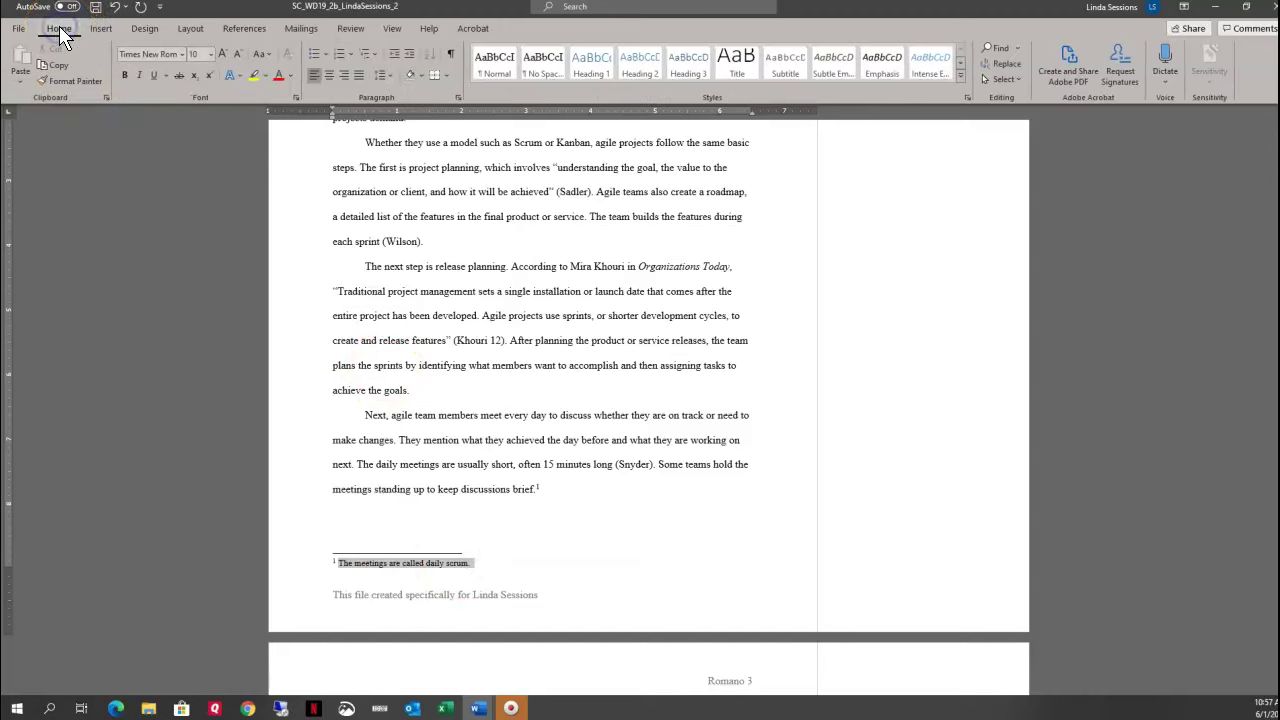
{"action": "left_click", "coordinate": [967, 97]}
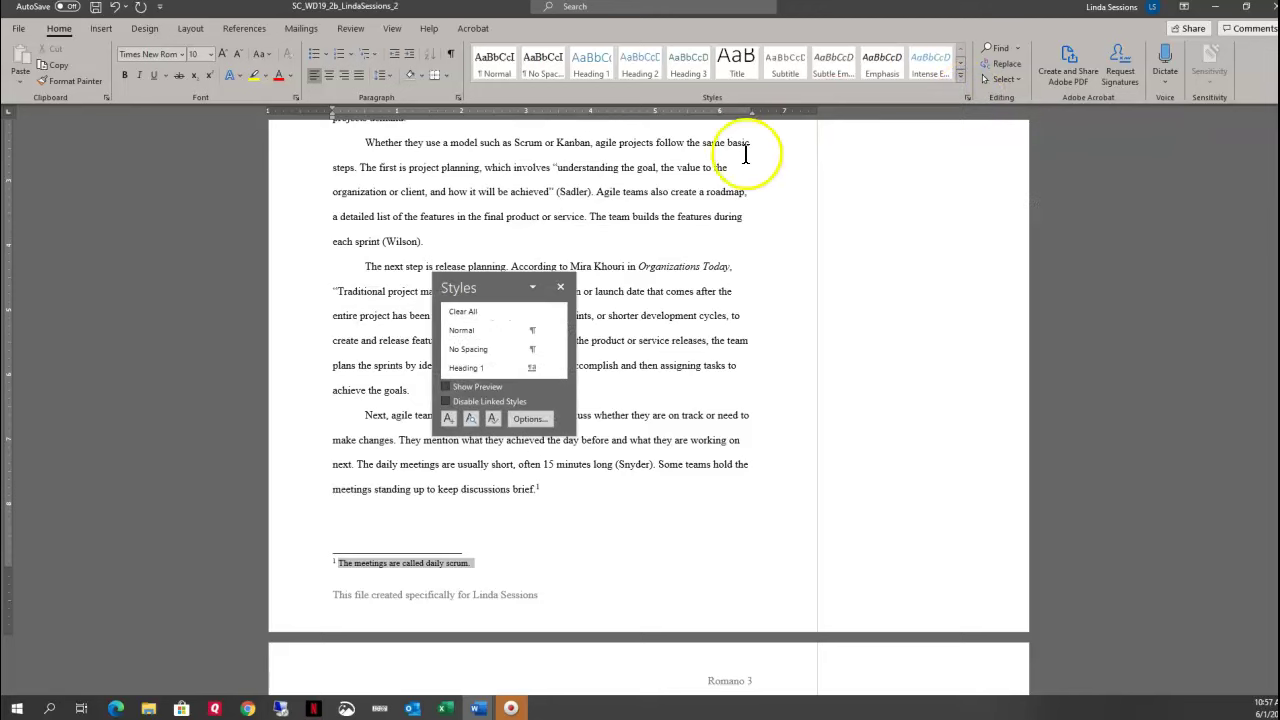
{"action": "left_click", "coordinate": [494, 418]}
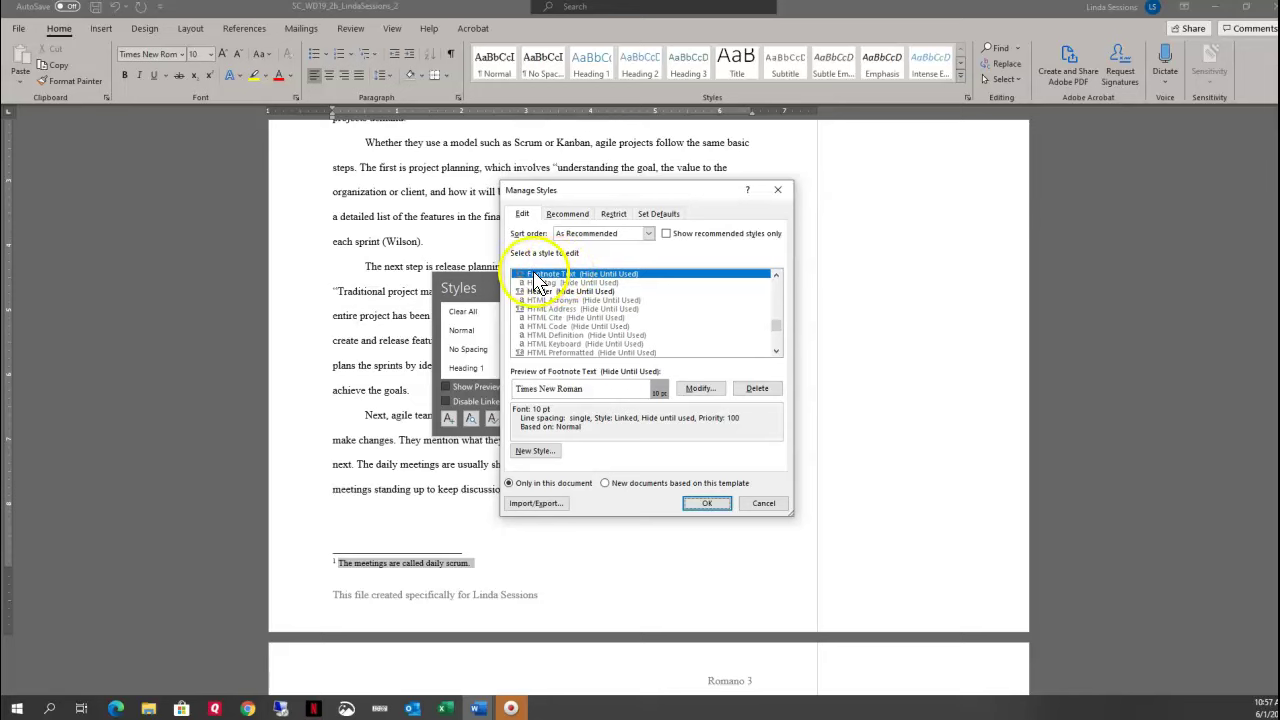
{"action": "left_click", "coordinate": [698, 390]}
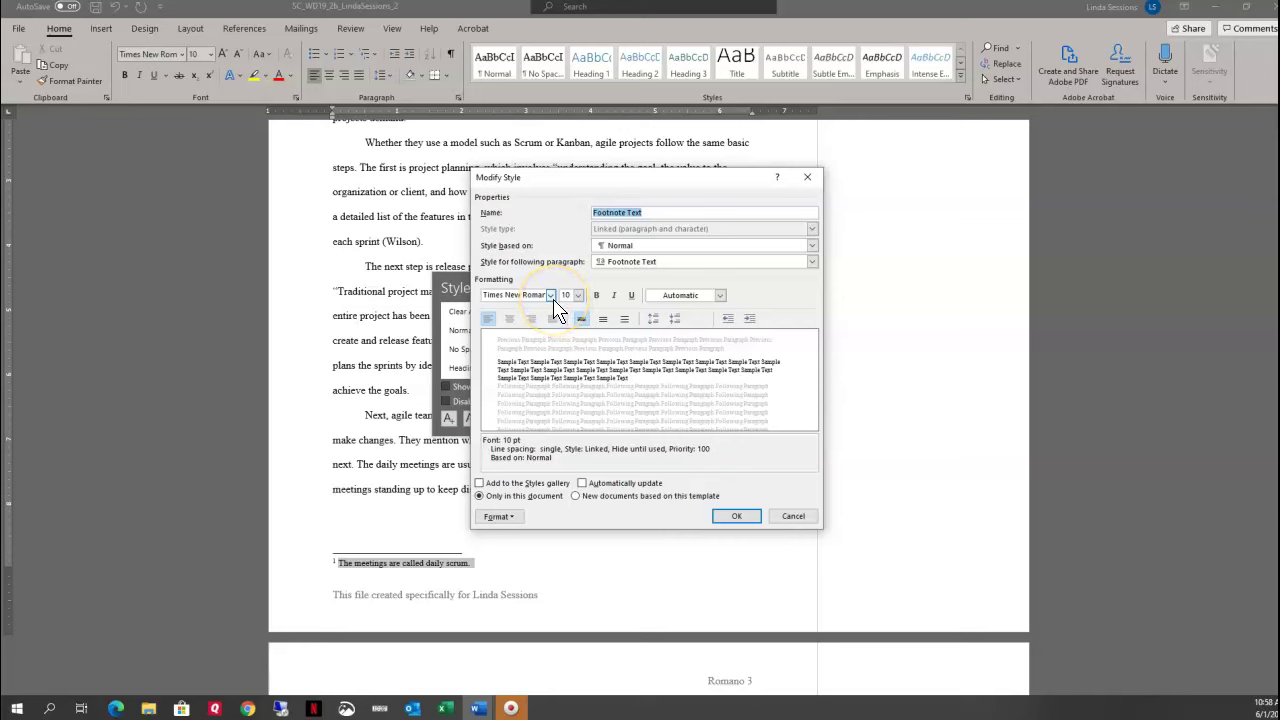
{"action": "left_click", "coordinate": [579, 297]}
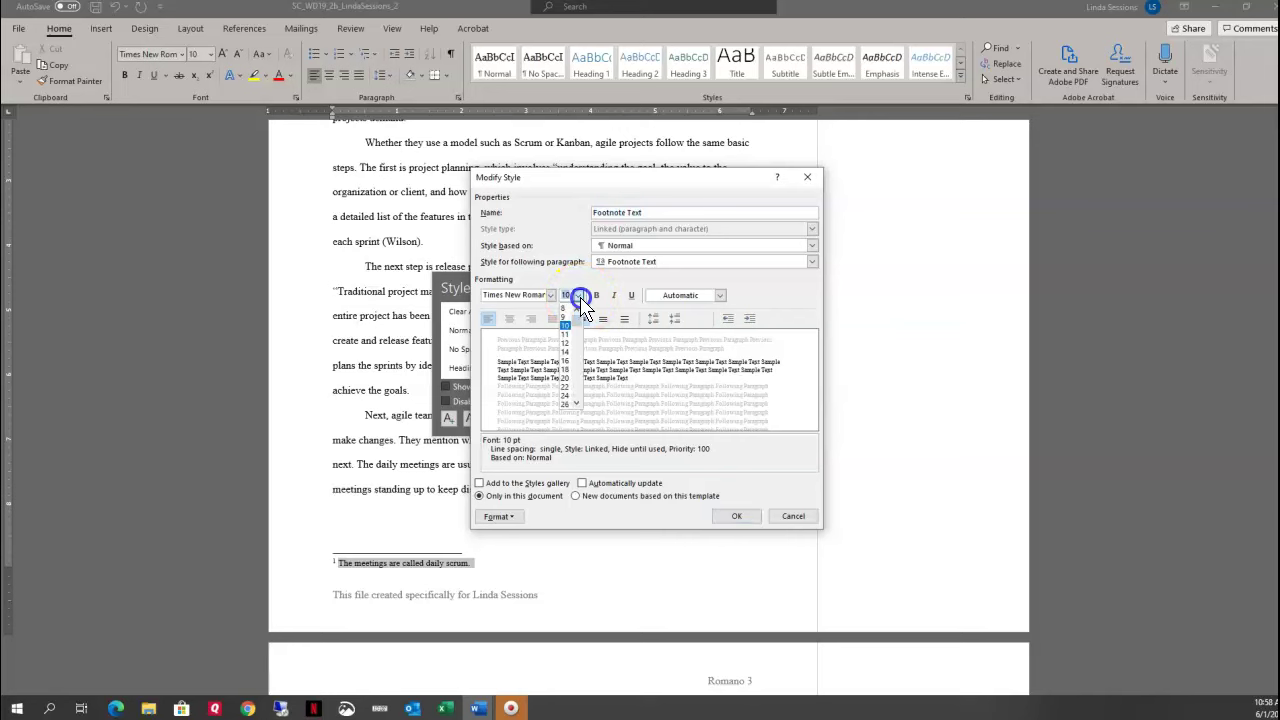
{"action": "left_click", "coordinate": [565, 343]}
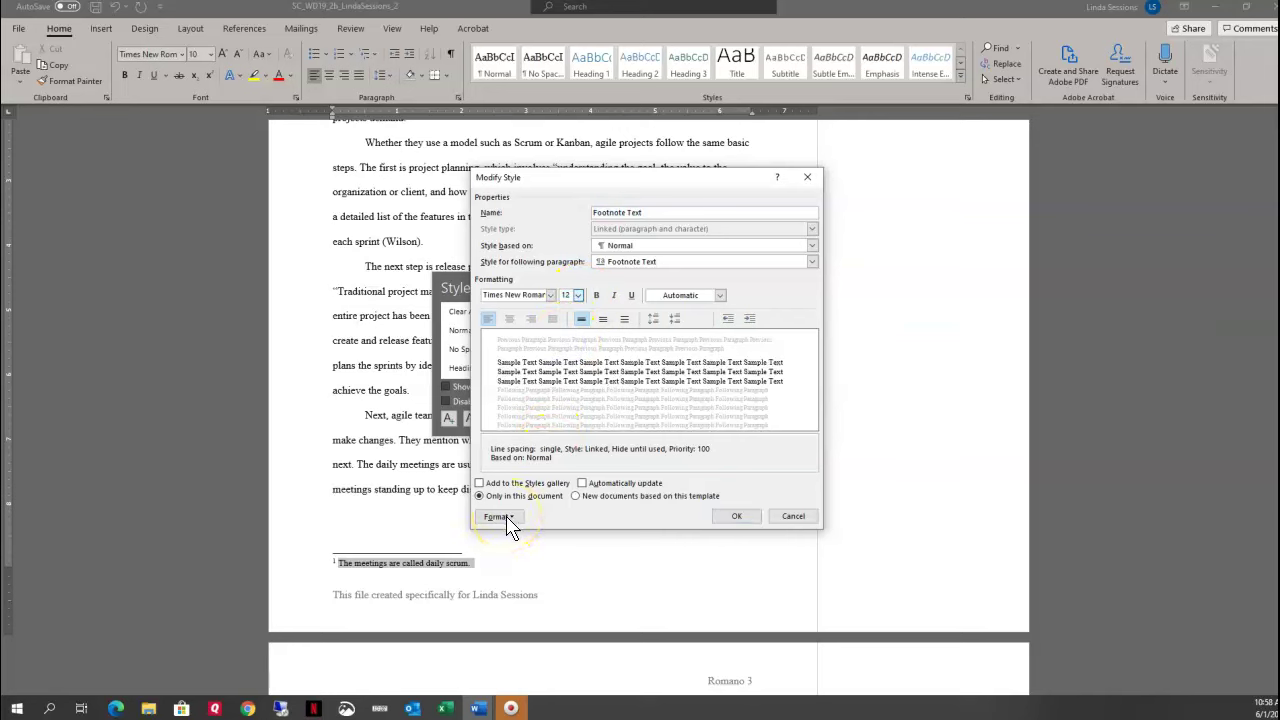
- Give the Footnote Text style double line spacing and a 0.5" first-line indent, apply the changes and close the styles list
{"action": "left_click", "coordinate": [500, 516]}
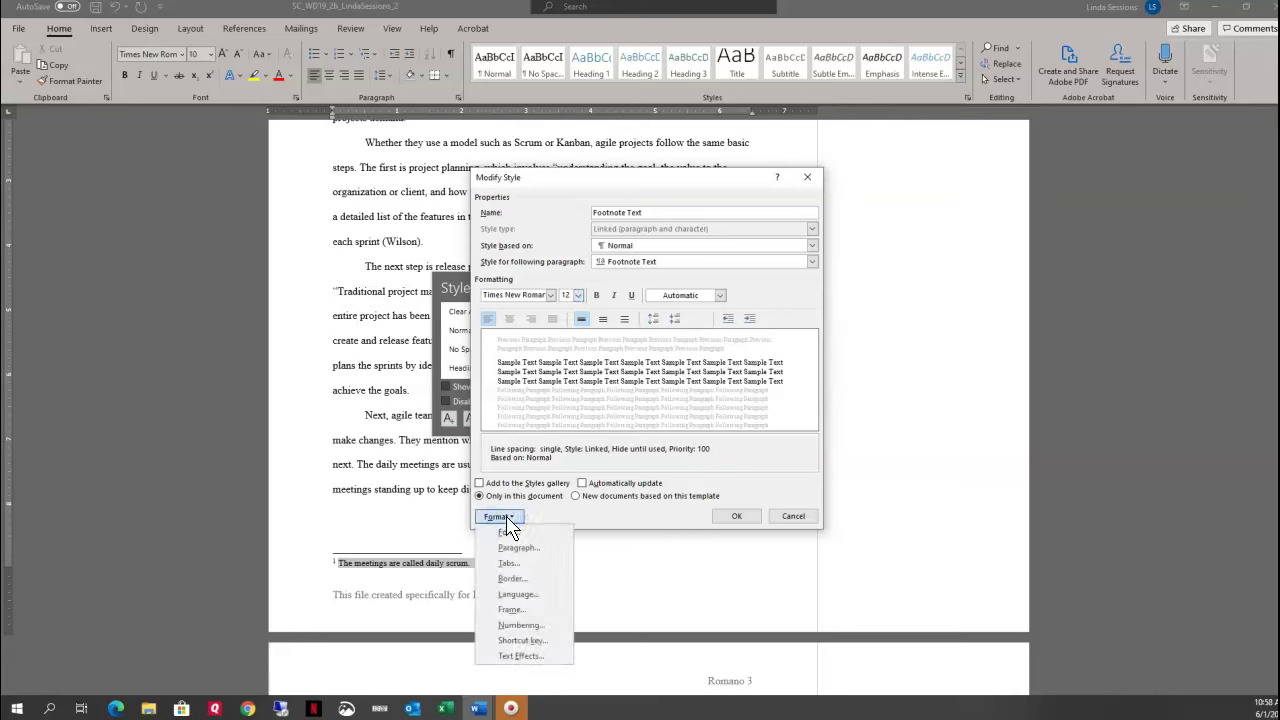
{"action": "left_click", "coordinate": [510, 548]}
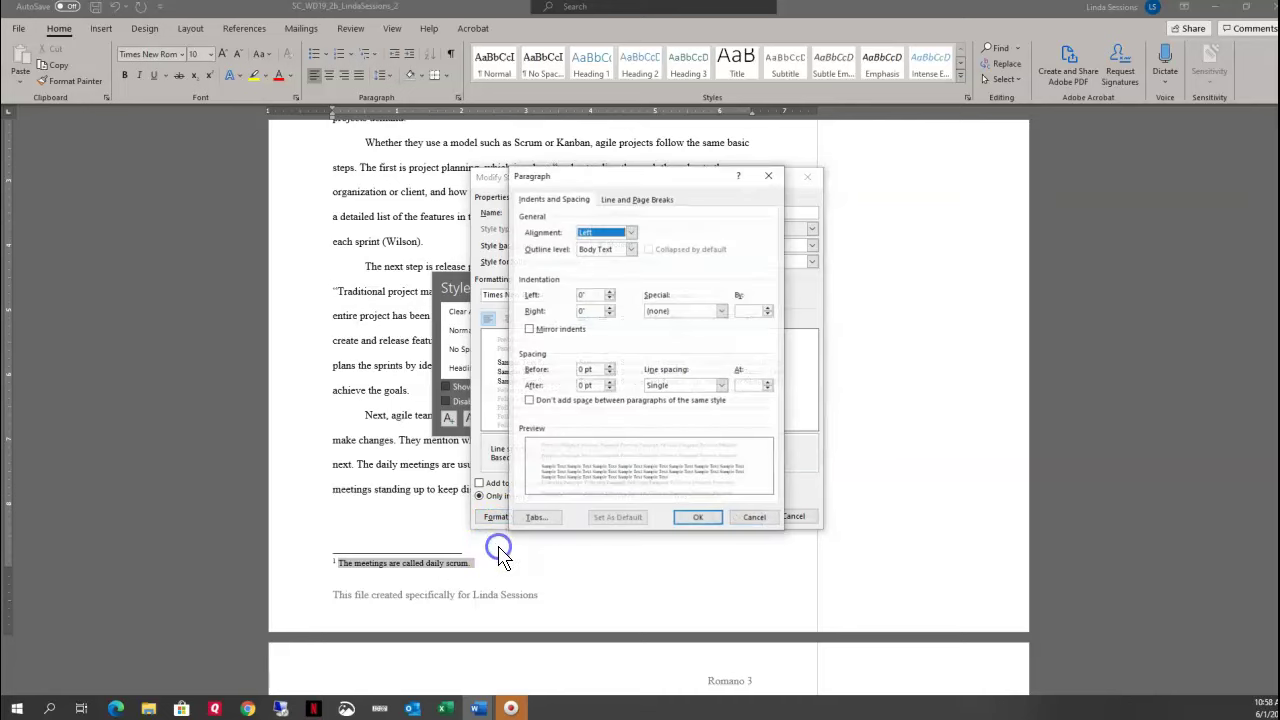
{"action": "left_click", "coordinate": [721, 386]}
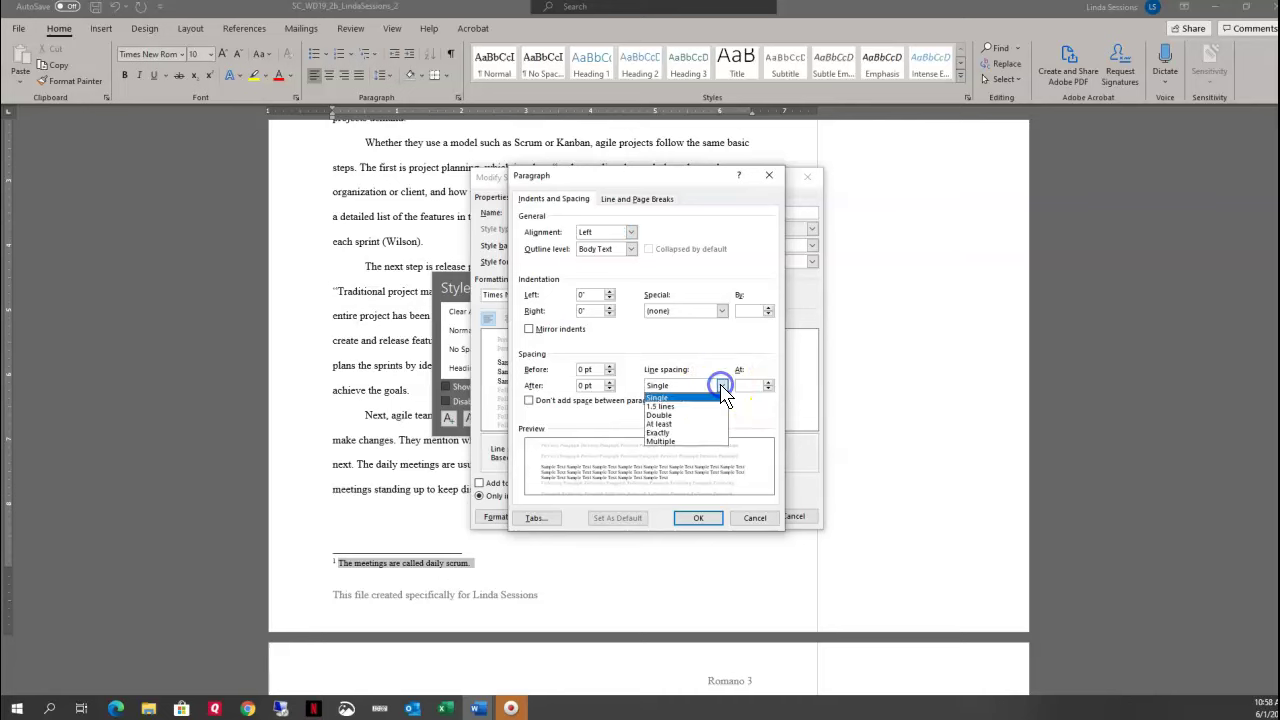
{"action": "left_click", "coordinate": [698, 416]}
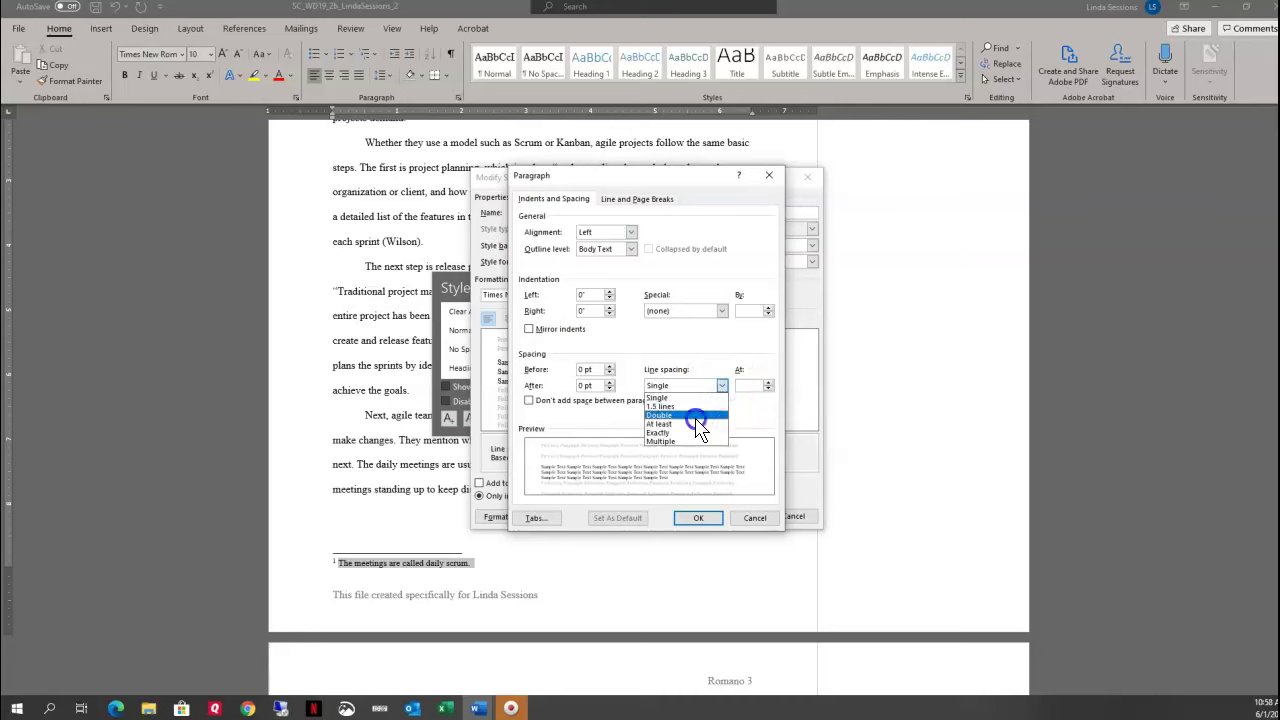
{"action": "left_click", "coordinate": [721, 312]}
{"action": "left_click", "coordinate": [706, 333]}
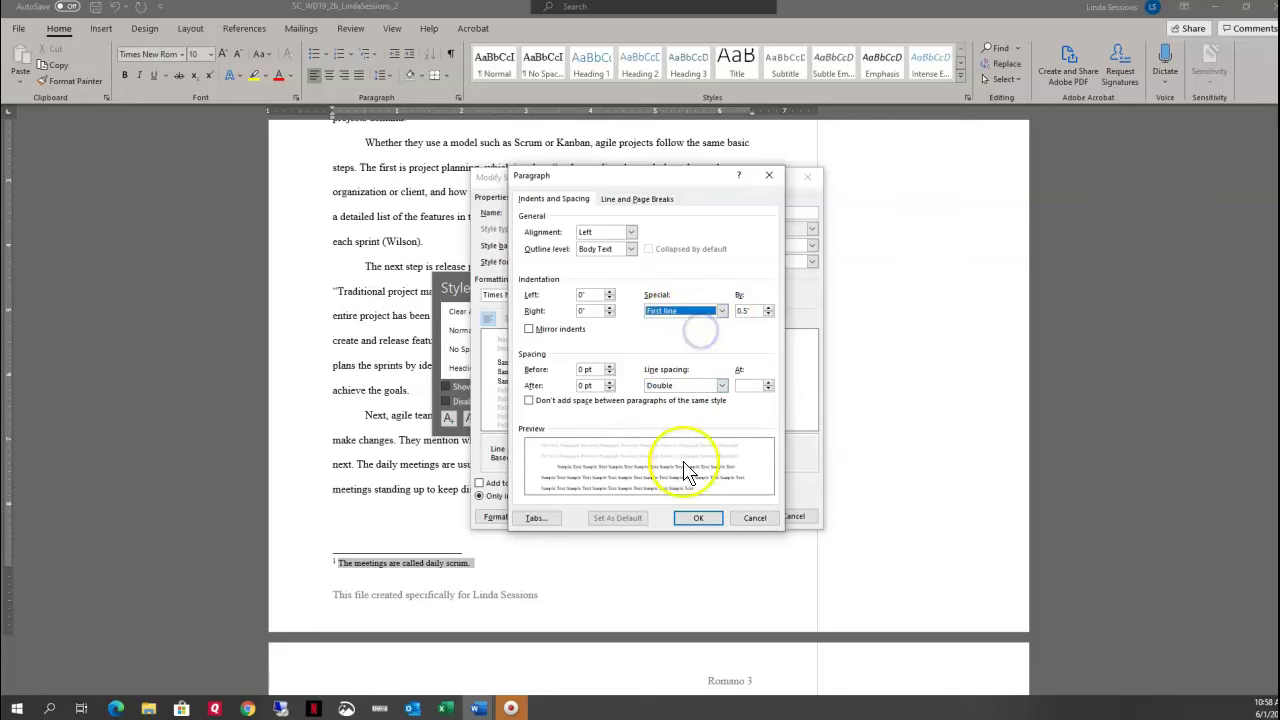
{"action": "left_click", "coordinate": [692, 520]}
{"action": "left_click", "coordinate": [726, 518]}
{"action": "left_click", "coordinate": [722, 515]}
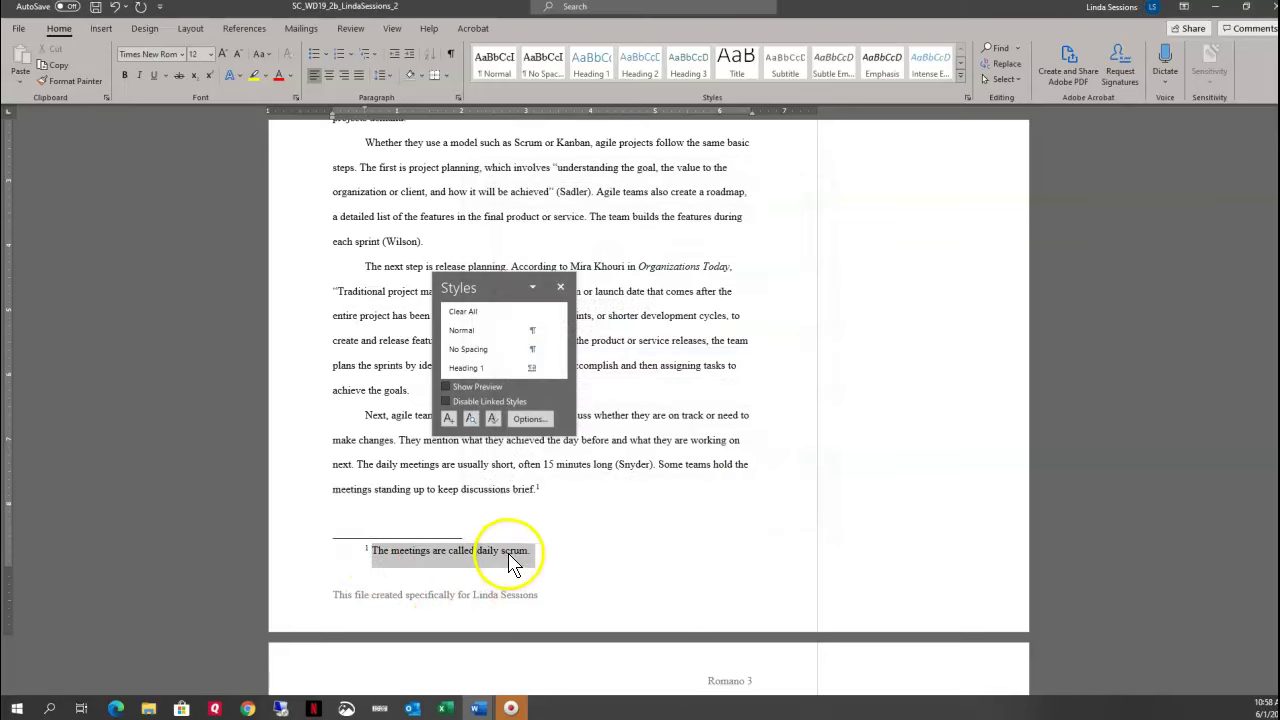
{"action": "left_click", "coordinate": [560, 286]}
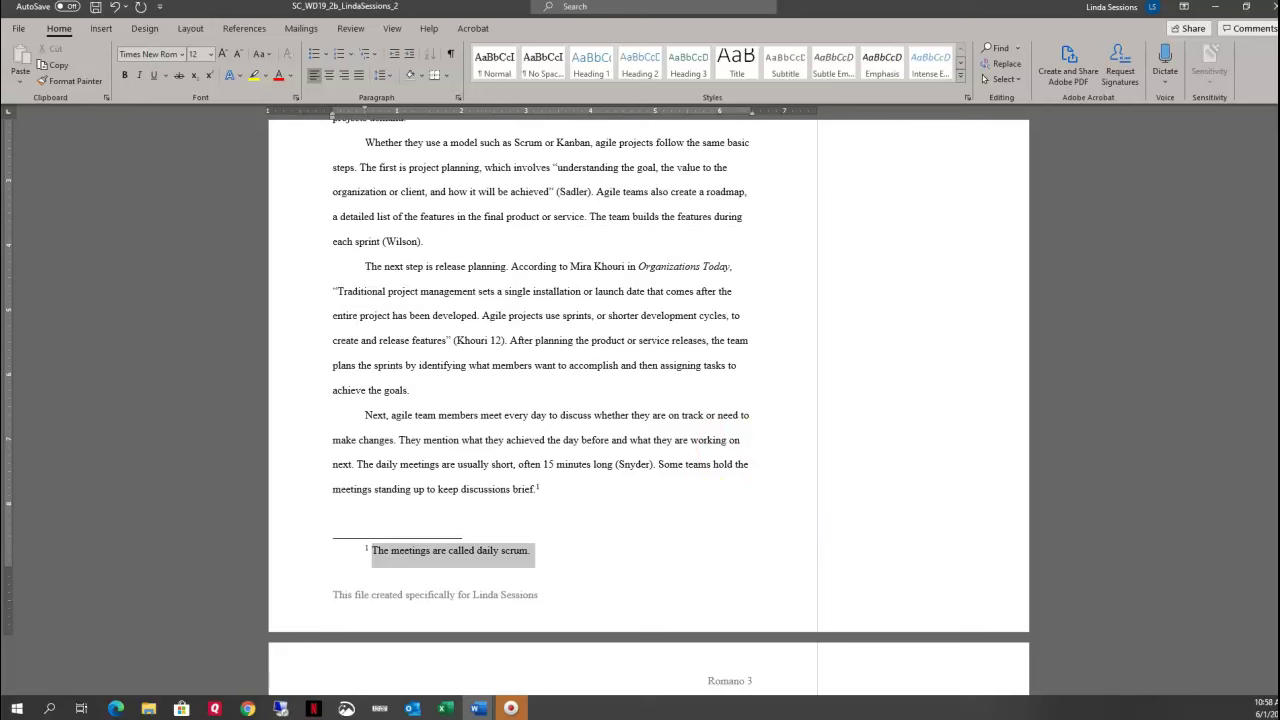
- Reply "Thank you!" to the "Good conclusion." comment on the final body paragraph on page 3
{"action": "scroll", "coordinate": [1022, 535], "scroll_direction": "down", "scroll_amount": 10}
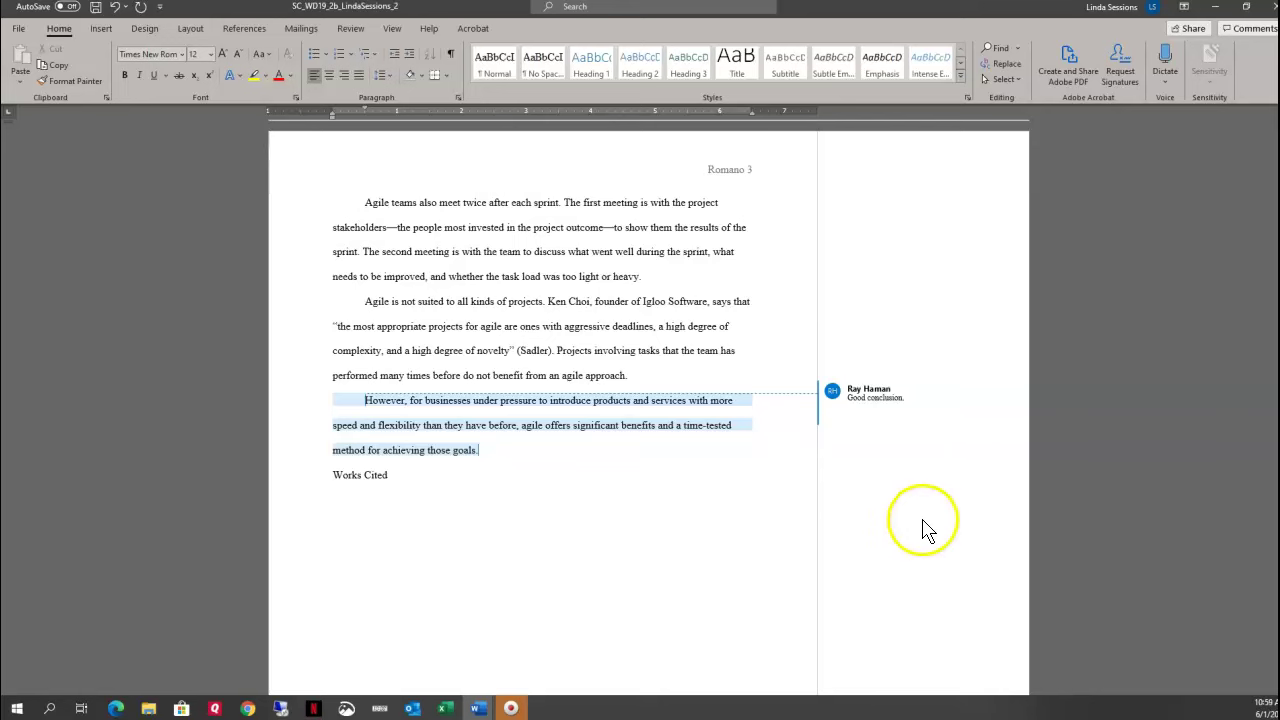
{"action": "left_click", "coordinate": [869, 401]}
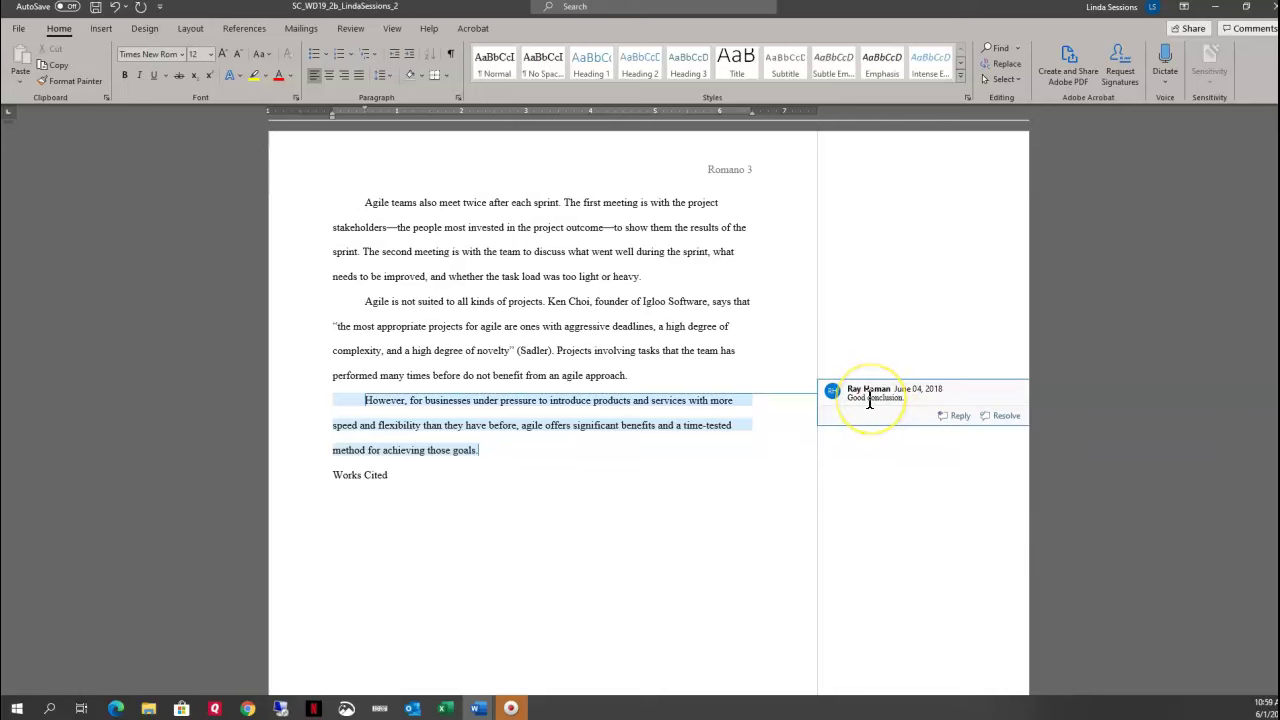
{"action": "left_click", "coordinate": [958, 416]}
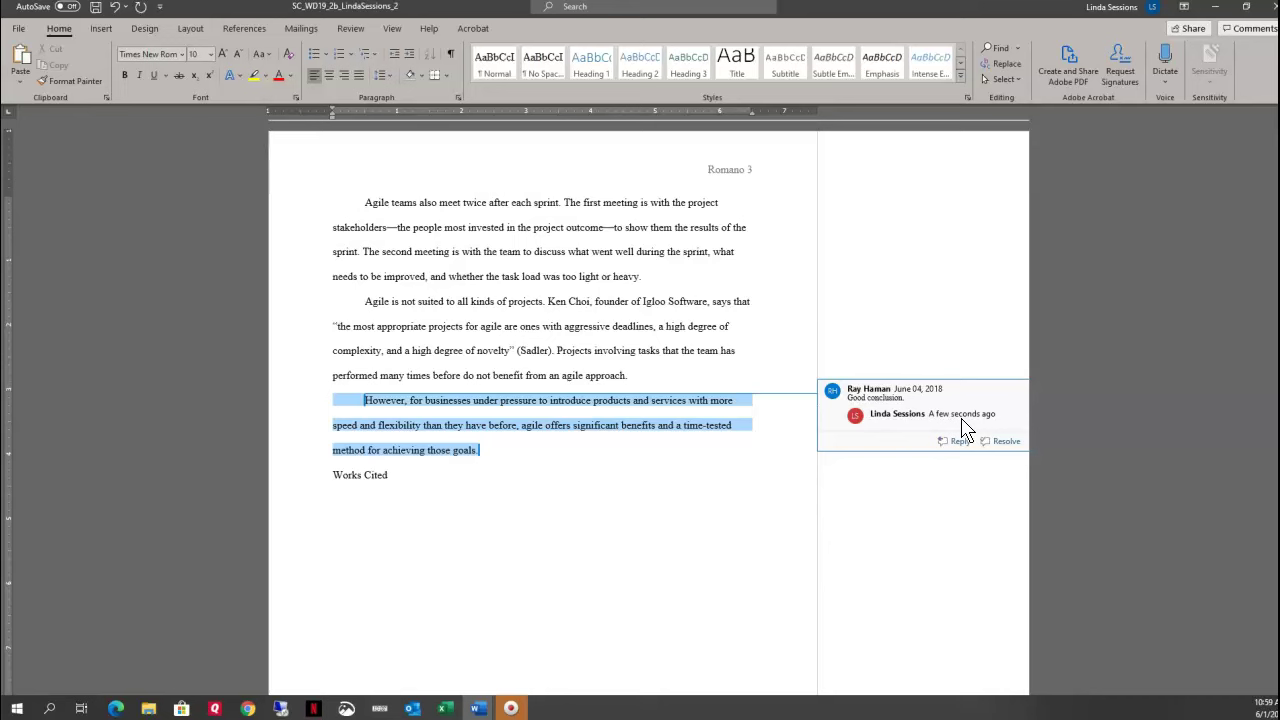
{"action": "type", "text": "Thank you!"}
{"action": "left_click", "coordinate": [986, 334]}
{"action": "left_click", "coordinate": [866, 500]}
- Insert a page break before the "Works Cited" heading and center the heading on its new page
{"action": "left_click", "coordinate": [333, 476]}
{"action": "left_click", "coordinate": [423, 486]}
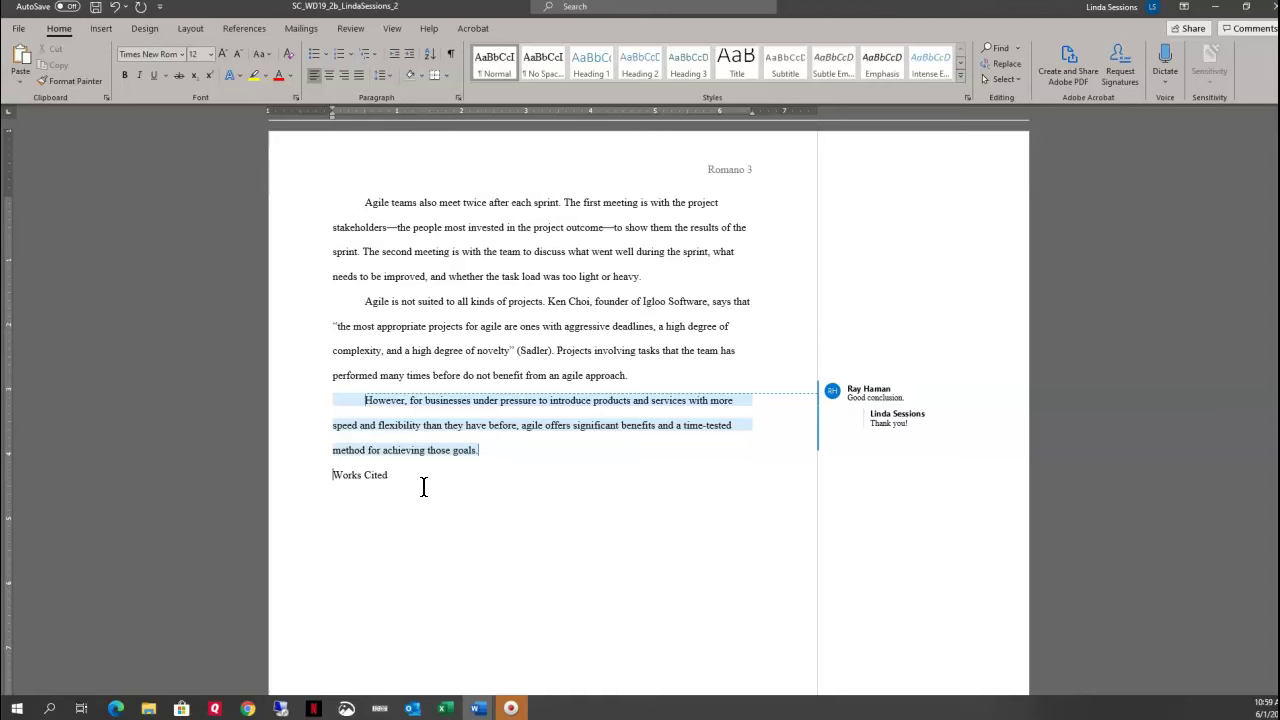
{"action": "key", "text": "ctrl+Return"}
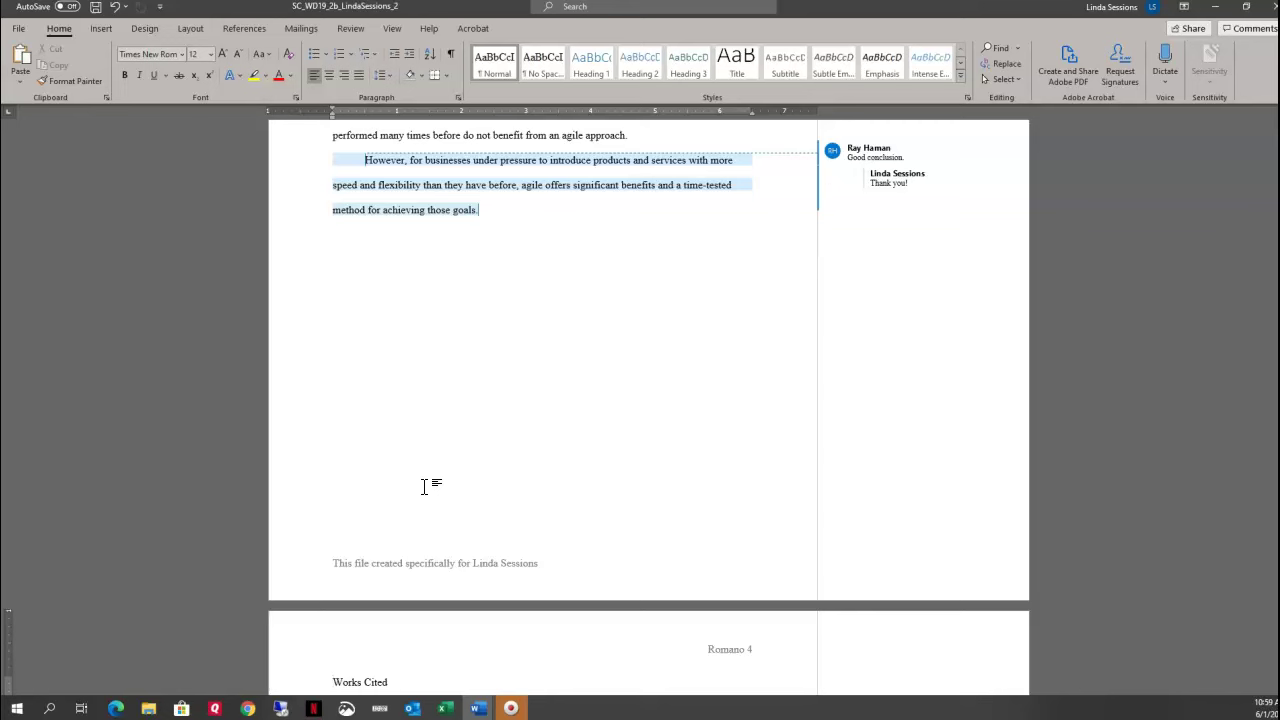
{"action": "left_click", "coordinate": [326, 77]}
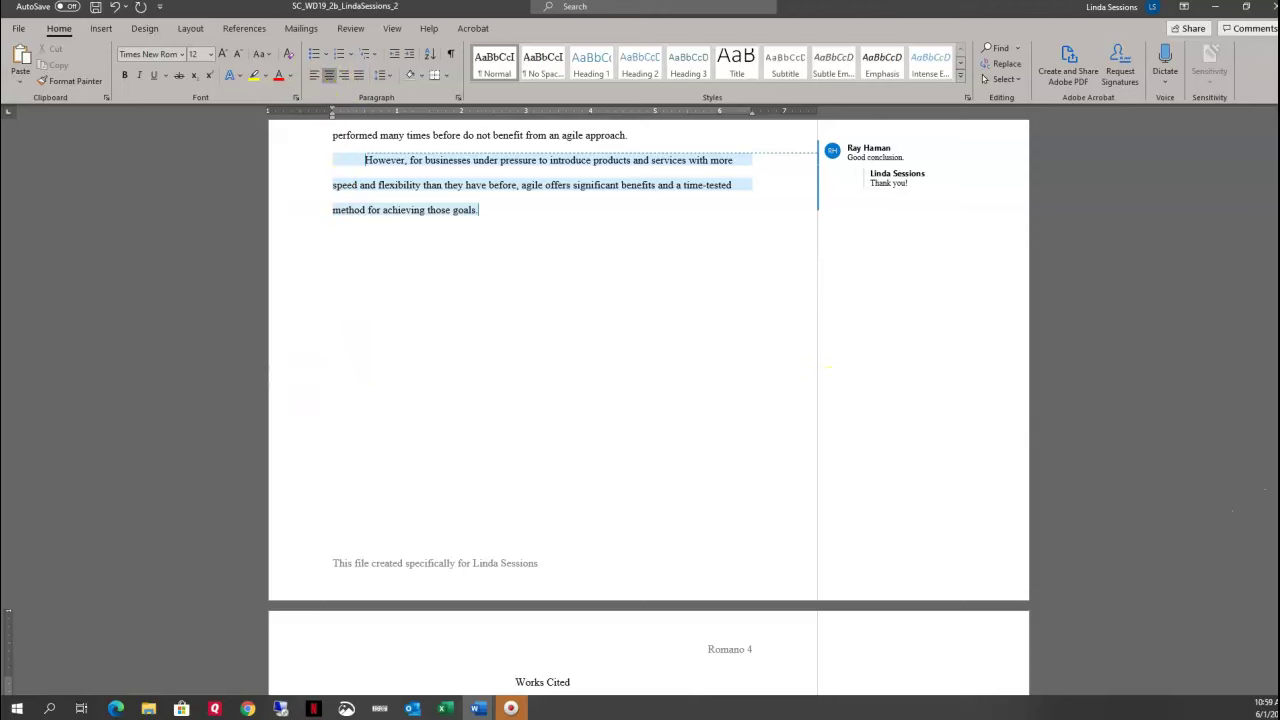
{"action": "scroll", "coordinate": [648, 400], "scroll_direction": "down", "scroll_amount": 5}
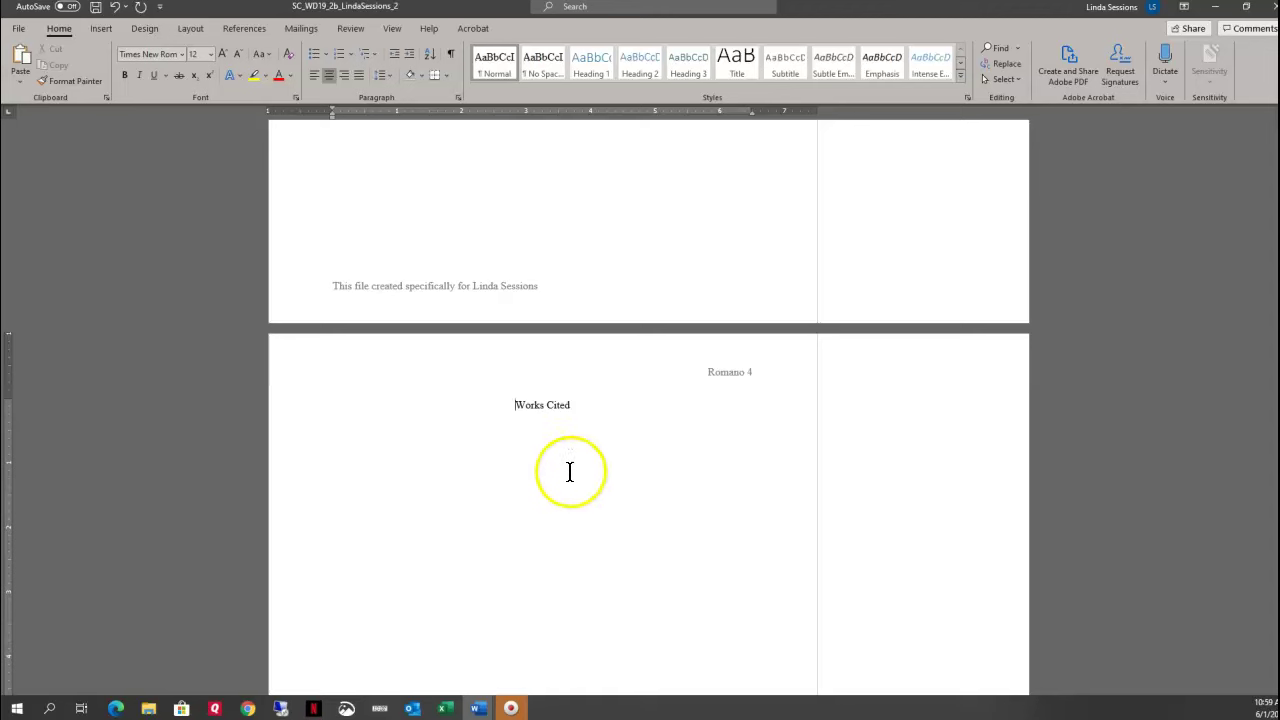
- Insert an MLA bibliography without a built-in heading on the blank line below "Works Cited"
{"action": "left_click", "coordinate": [519, 427]}
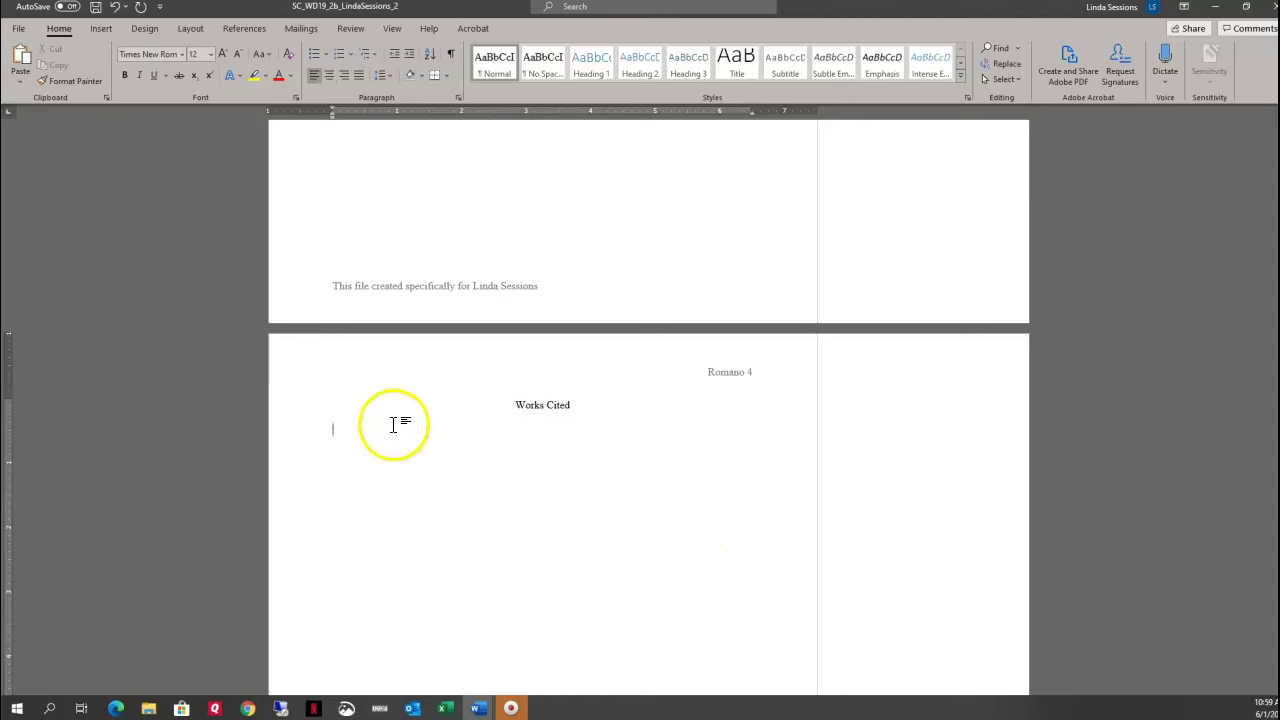
{"action": "left_click", "coordinate": [336, 430]}
{"action": "left_click", "coordinate": [249, 30]}
{"action": "left_click", "coordinate": [437, 79]}
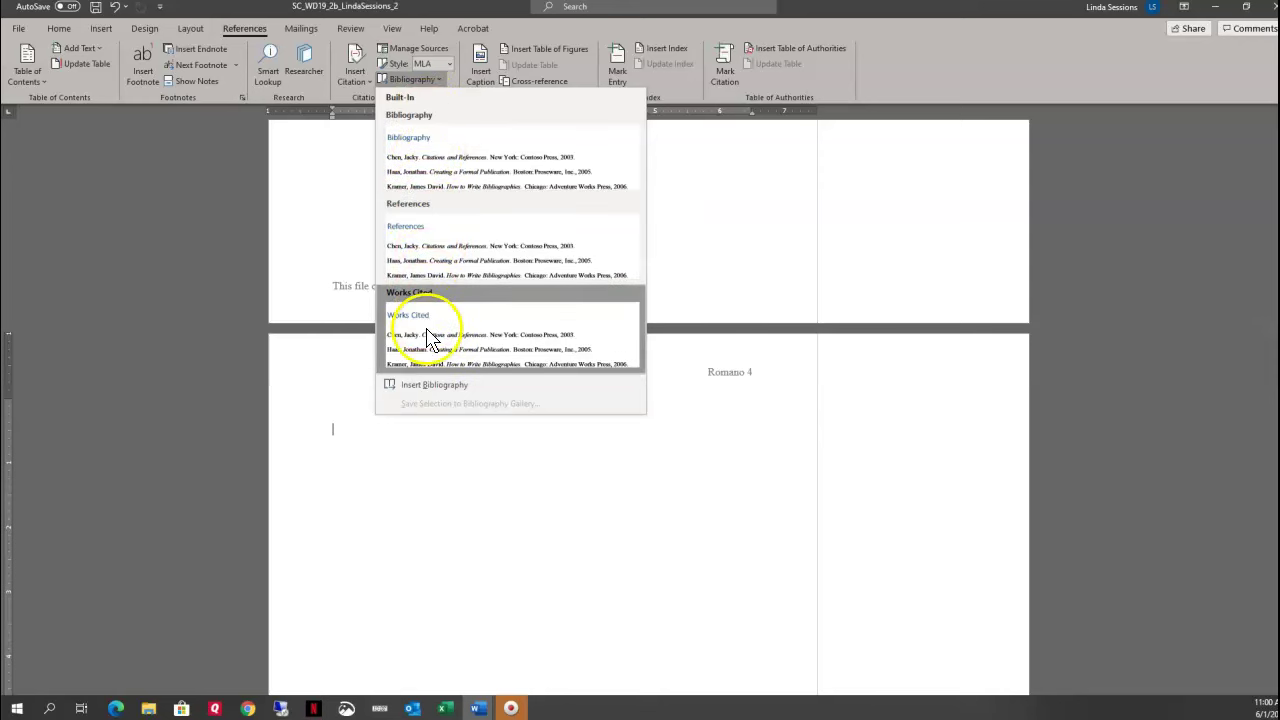
{"action": "left_click", "coordinate": [412, 386]}
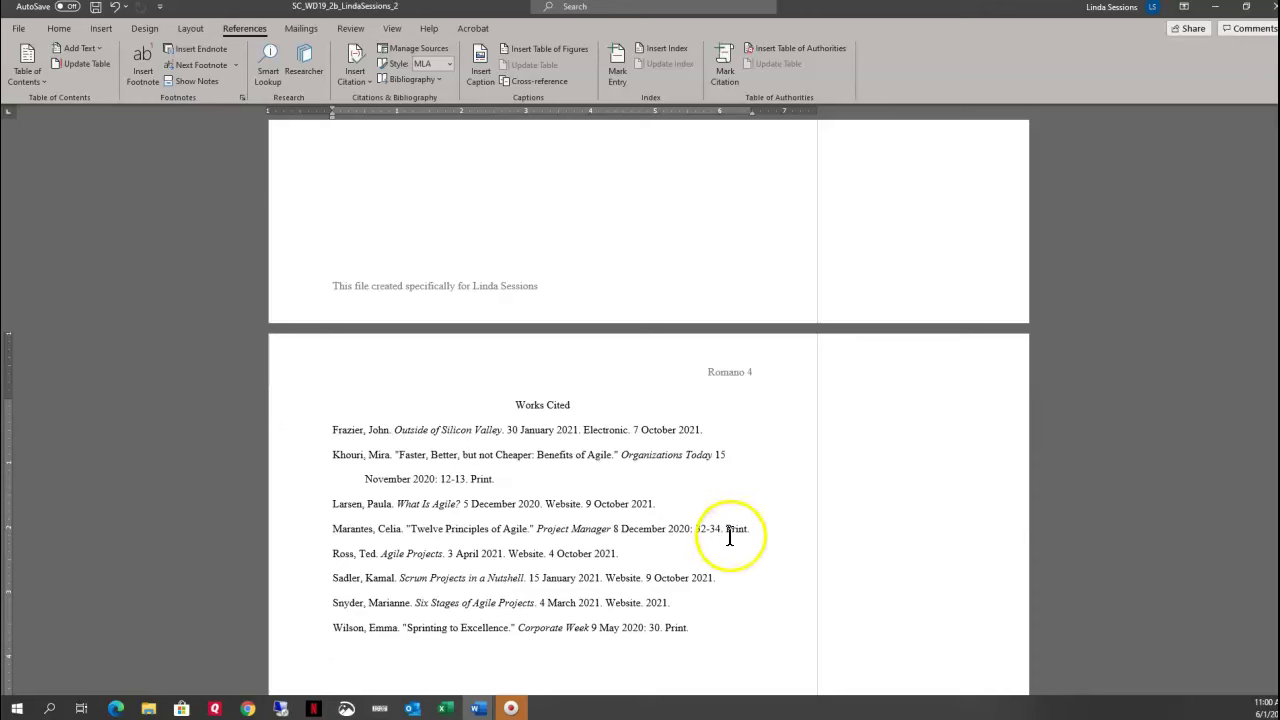
- Edit the source of the citation after "often 15 minutes long" on page 2, setting its month accessed to October
{"action": "key", "text": "shift+F5"}
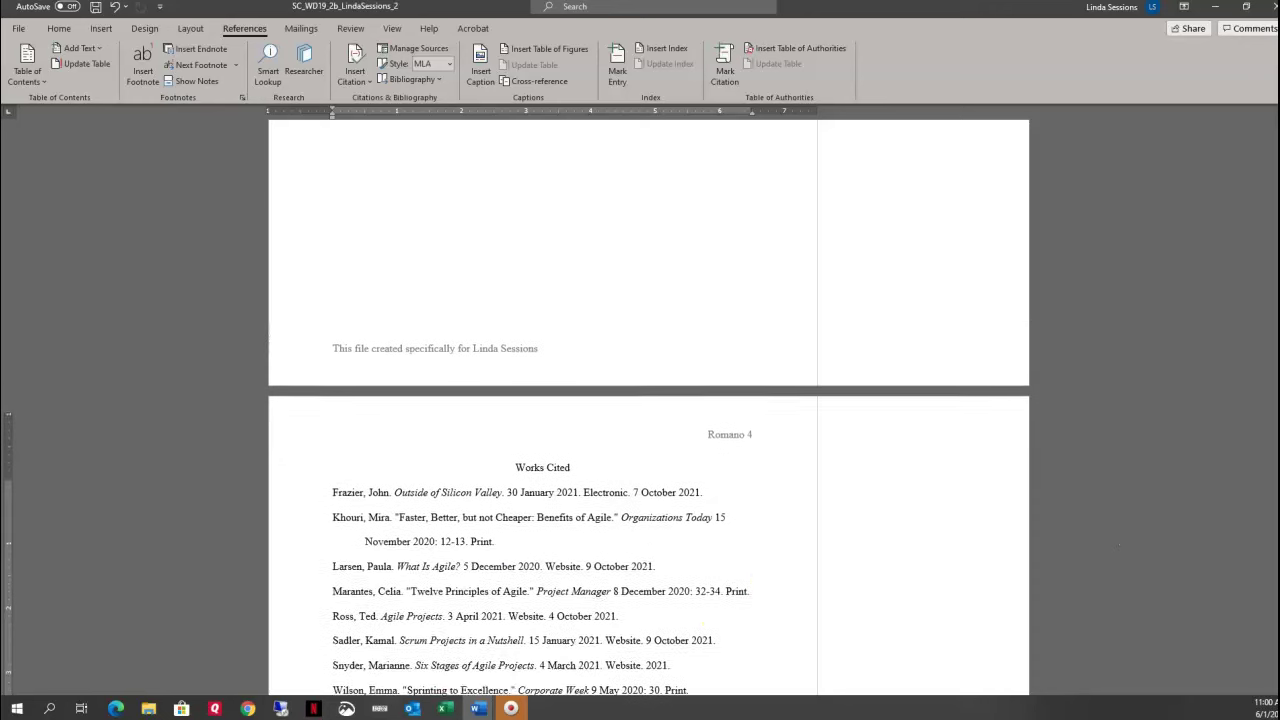
{"action": "scroll", "coordinate": [629, 407], "scroll_direction": "up", "scroll_amount": 2}
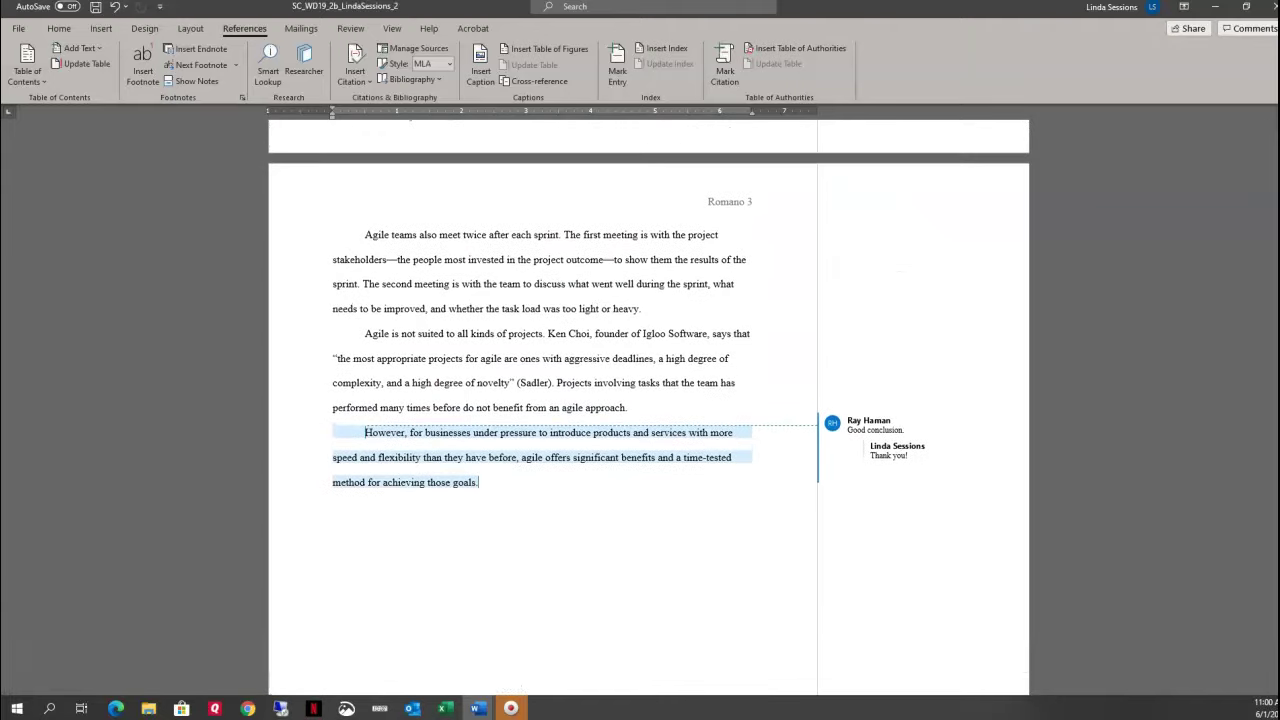
{"action": "scroll", "coordinate": [649, 400], "scroll_direction": "up", "scroll_amount": 5}
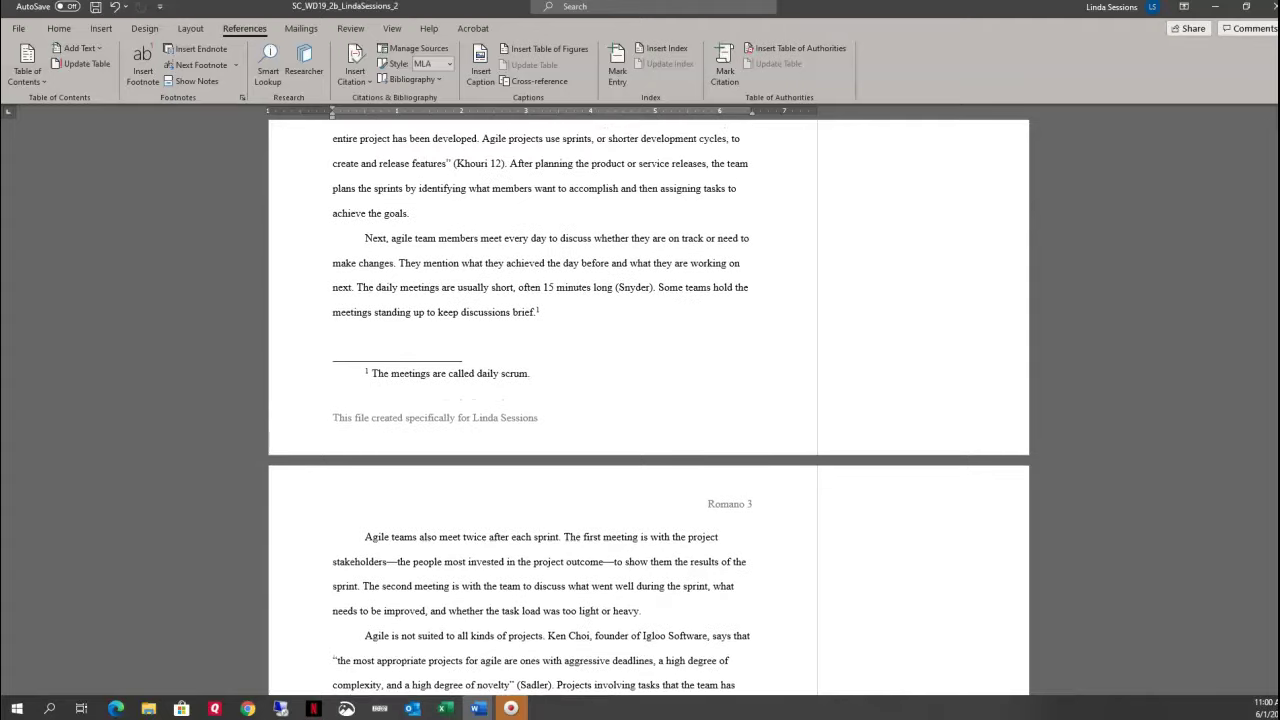
{"action": "left_click", "coordinate": [636, 288]}
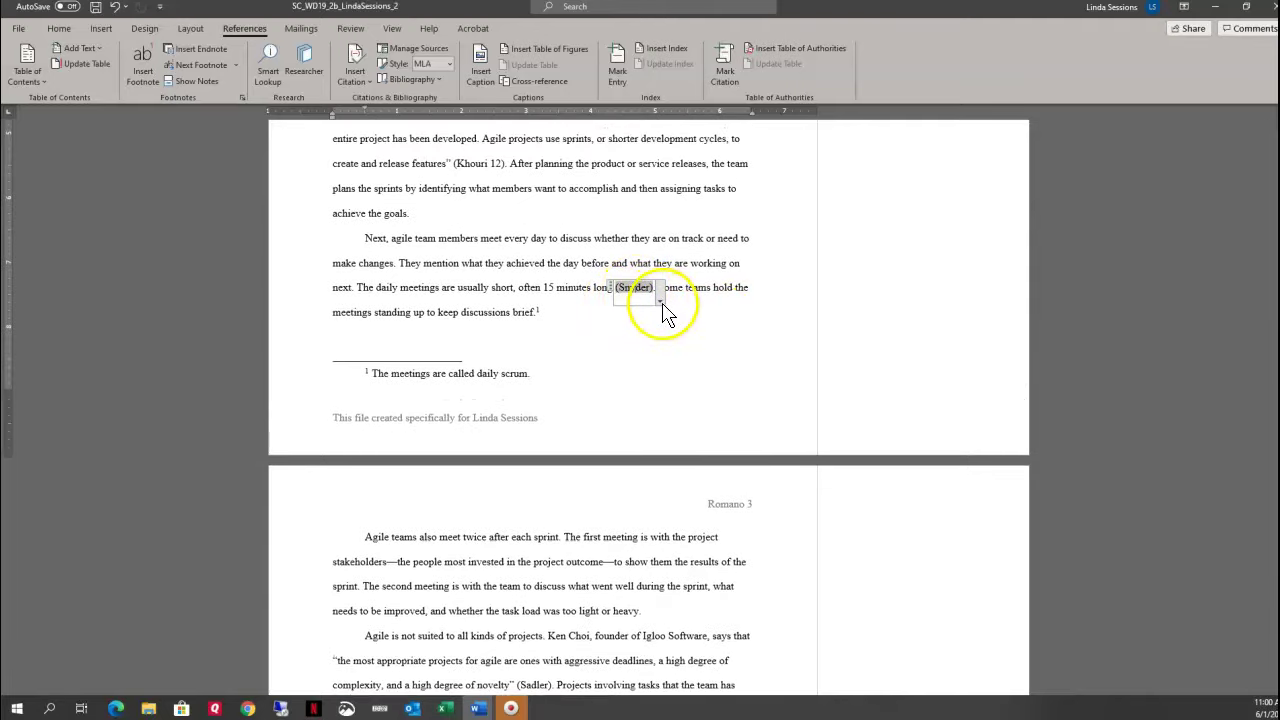
{"action": "left_click", "coordinate": [661, 302]}
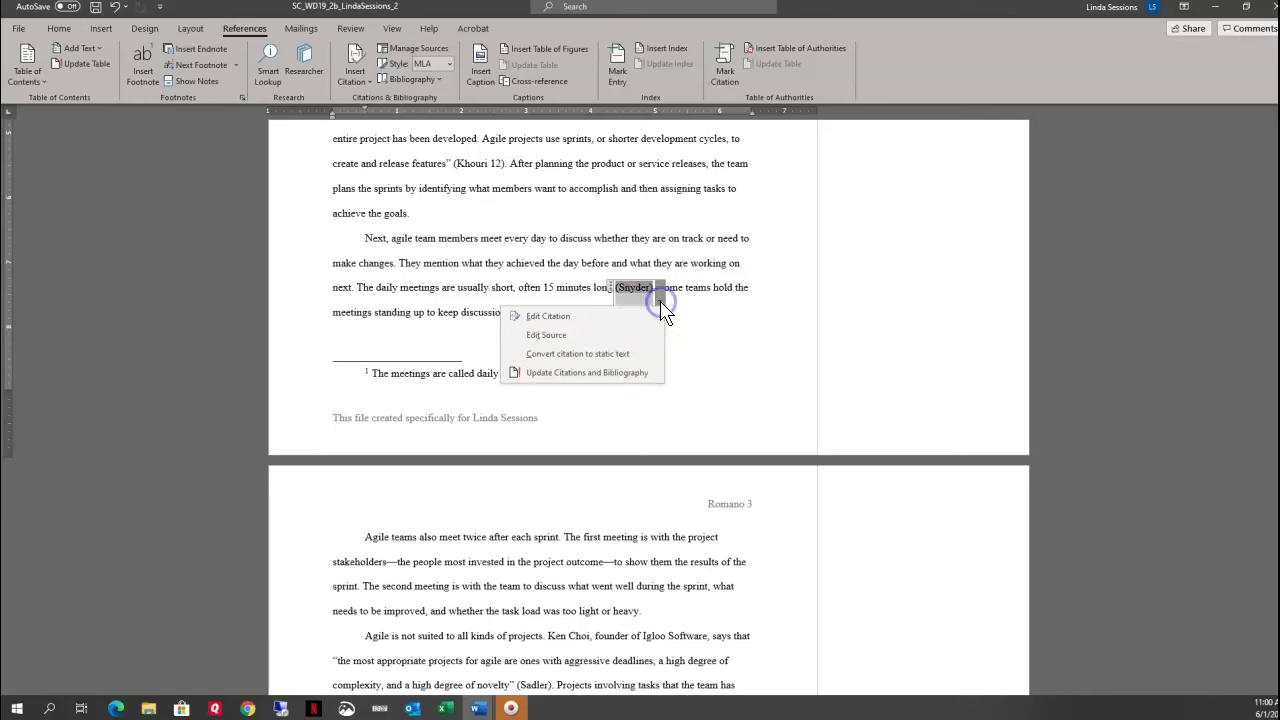
{"action": "left_click", "coordinate": [596, 337]}
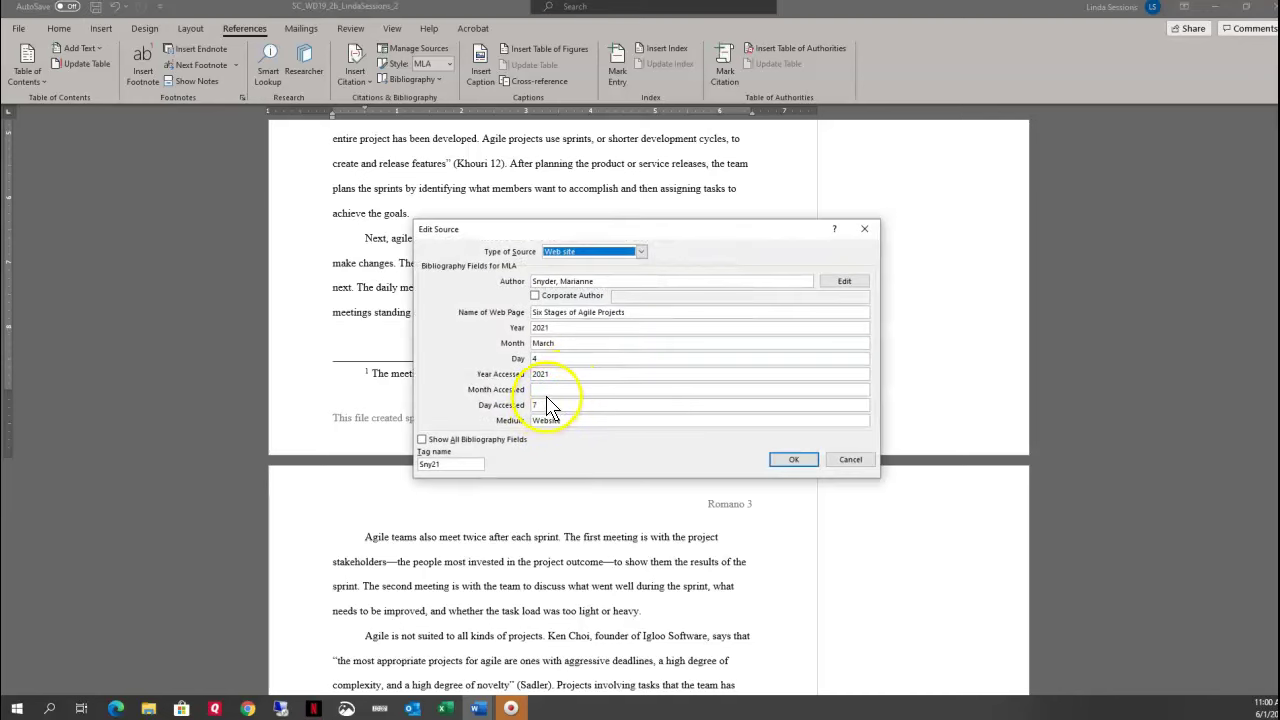
{"action": "left_click", "coordinate": [547, 390]}
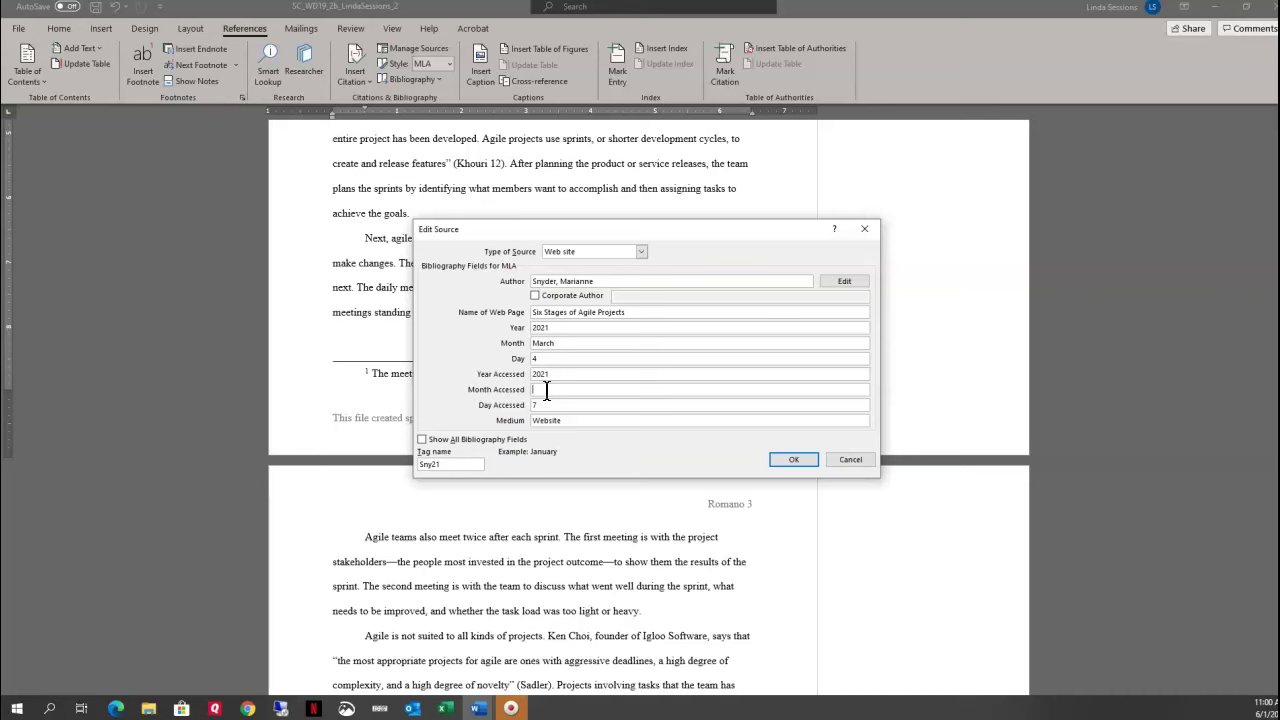
{"action": "type", "text": "Oc"}
{"action": "left_click", "coordinate": [793, 459]}
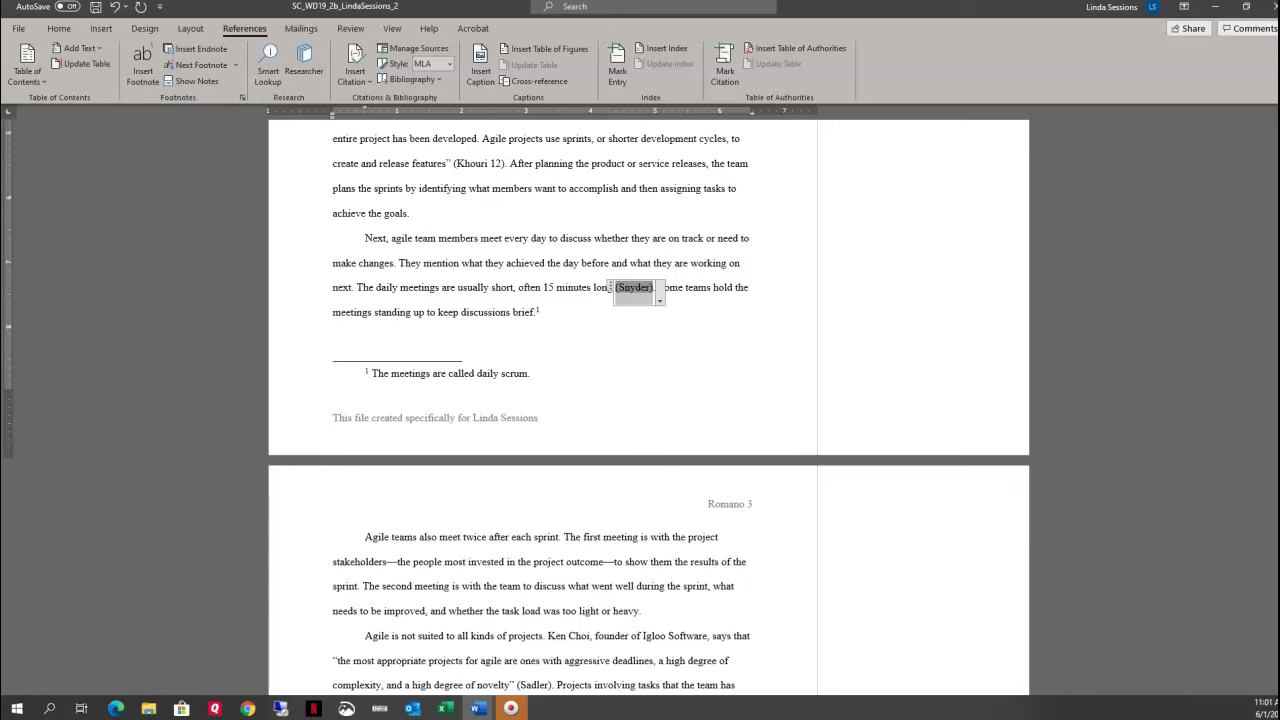
- Update the bibliography field under "Works Cited" to include the edited source details, and deselect the list
{"action": "key", "text": "ctrl+End"}
{"action": "scroll", "coordinate": [640, 400], "scroll_direction": "down", "scroll_amount": 10}
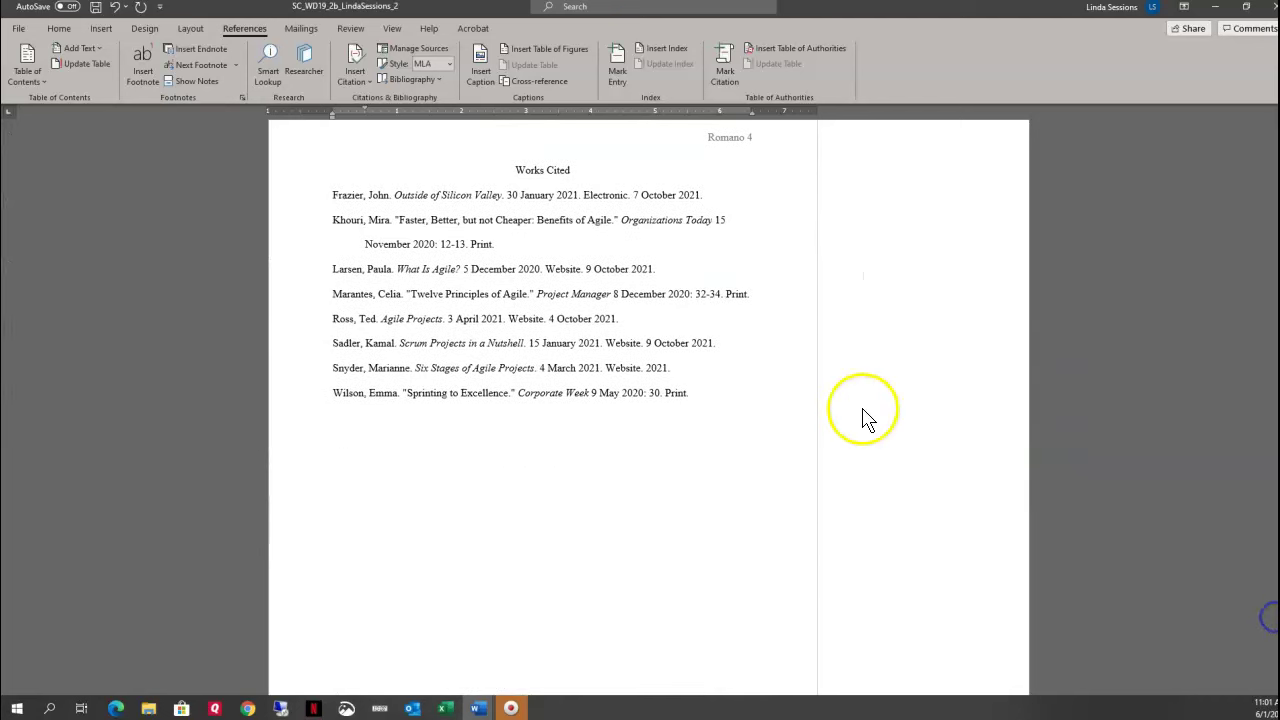
{"action": "left_click", "coordinate": [493, 213]}
{"action": "left_click", "coordinate": [333, 192]}
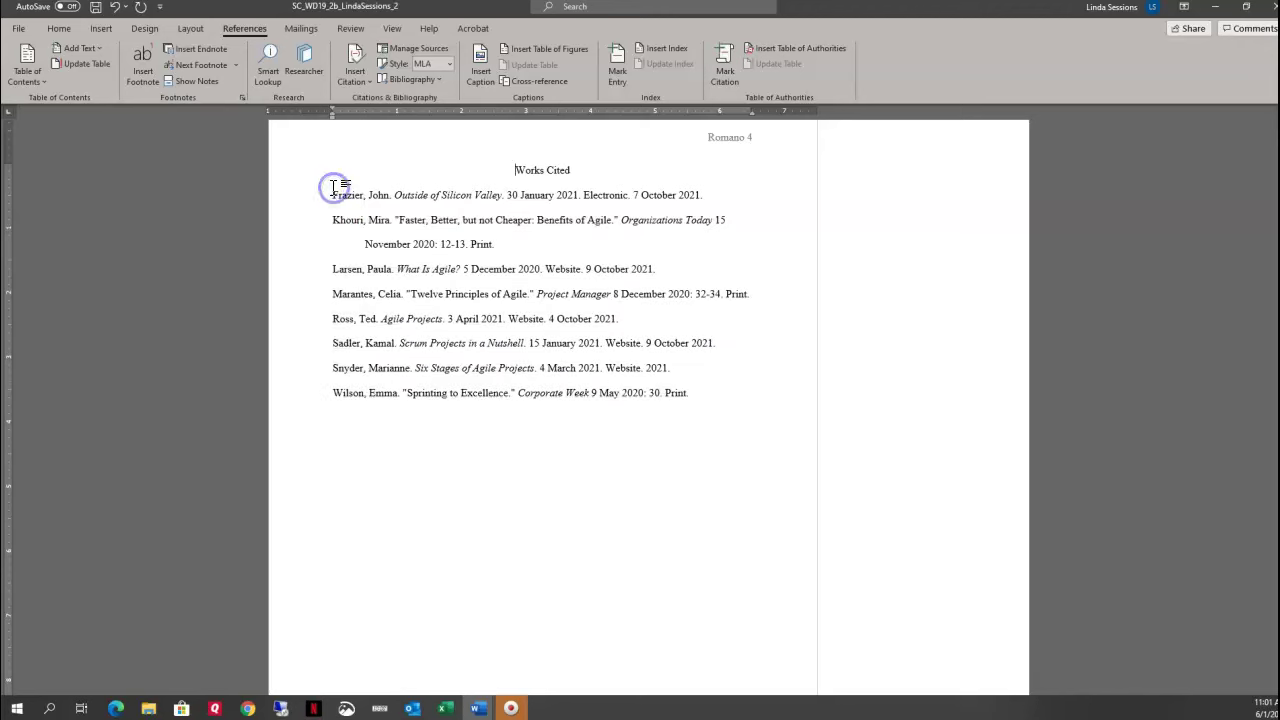
{"action": "left_click_drag", "start_coordinate": [347, 200], "coordinate": [705, 400]}
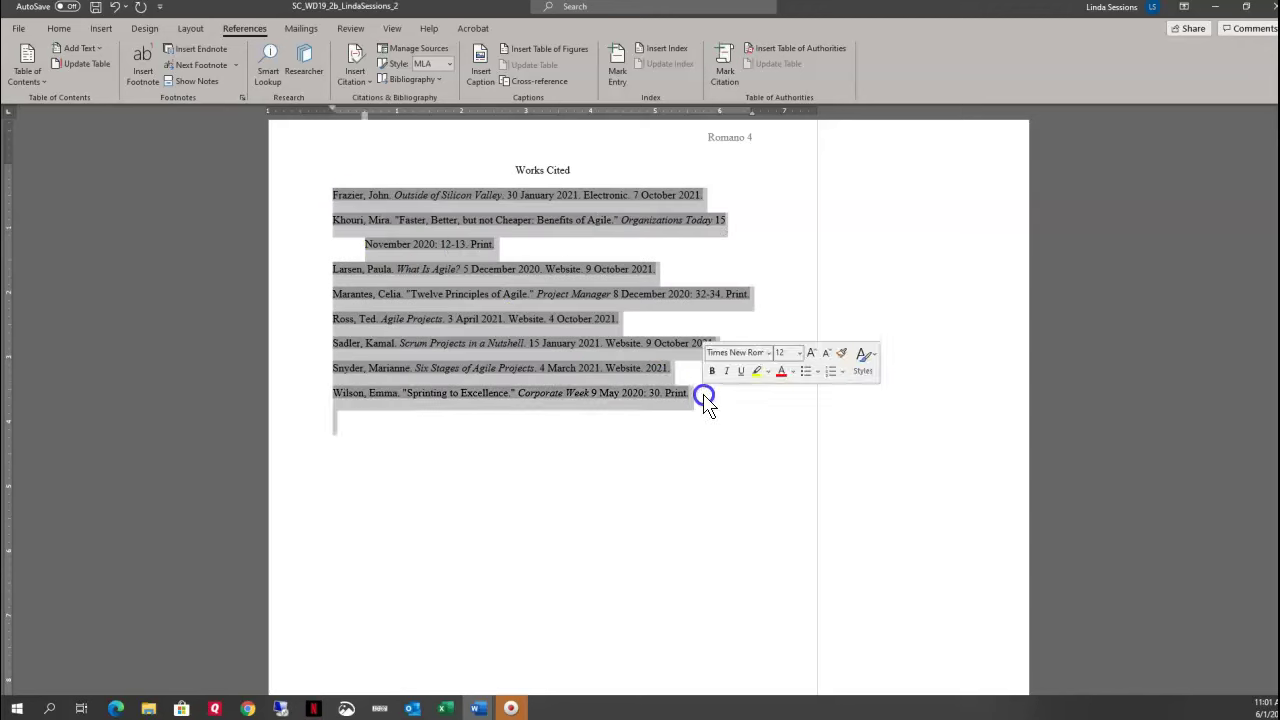
{"action": "left_click", "coordinate": [437, 80]}
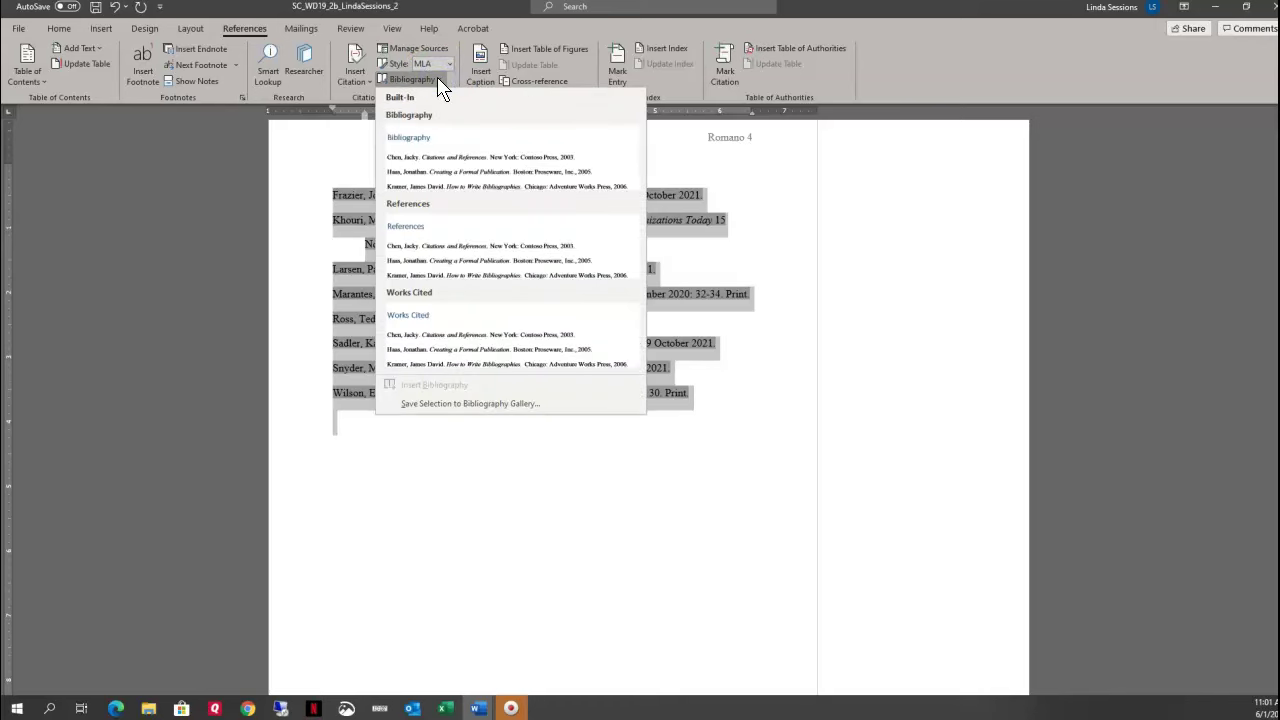
{"action": "left_click", "coordinate": [438, 80]}
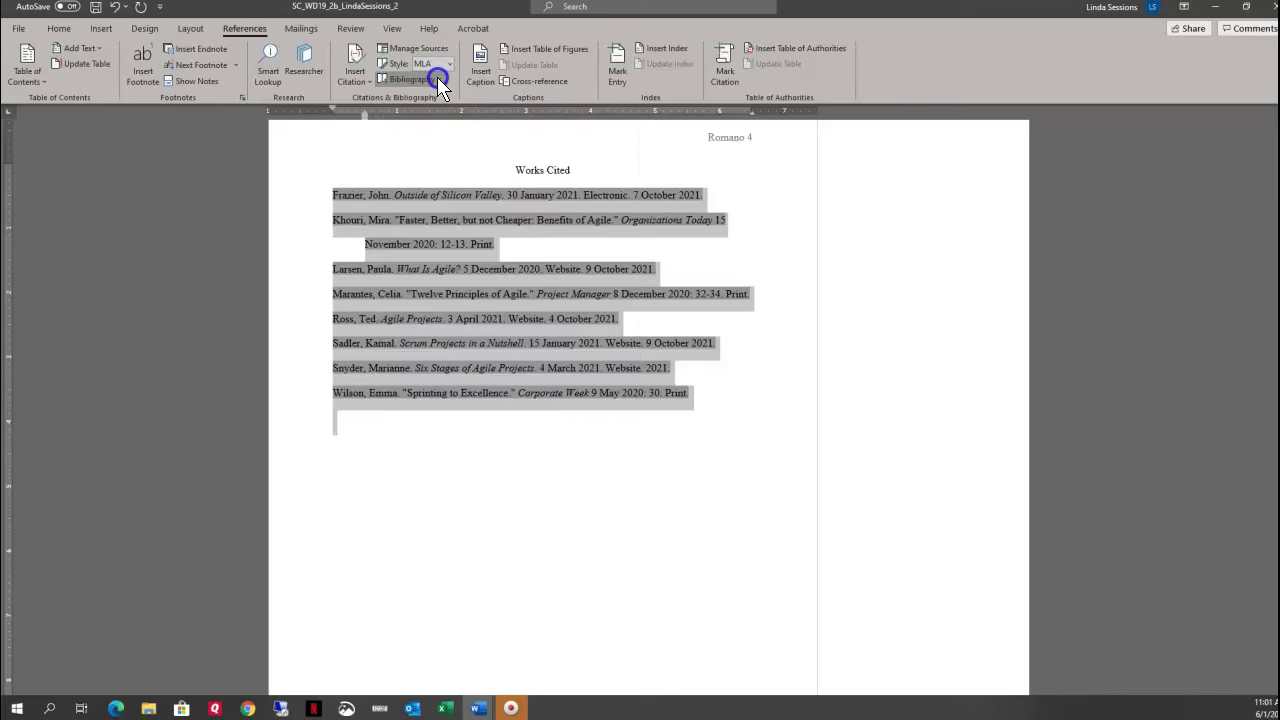
{"action": "right_click", "coordinate": [415, 228]}
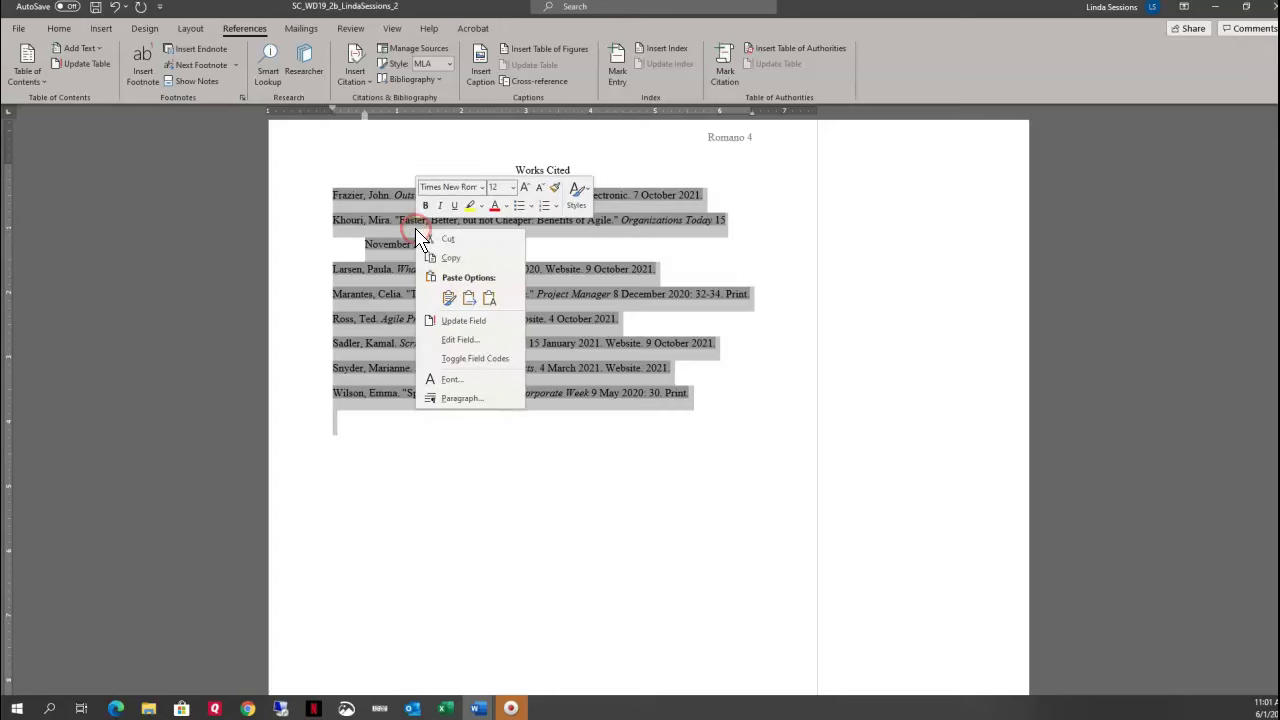
{"action": "left_click", "coordinate": [457, 322]}
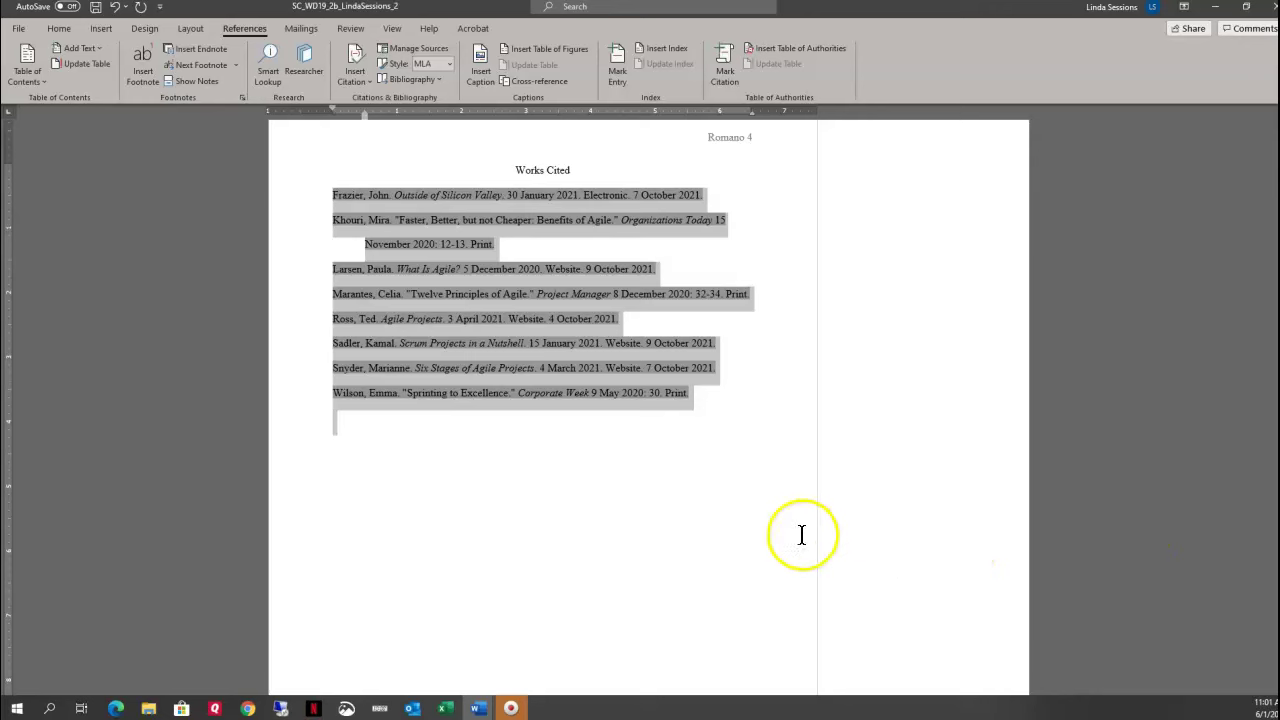
{"action": "left_click", "coordinate": [689, 520]}
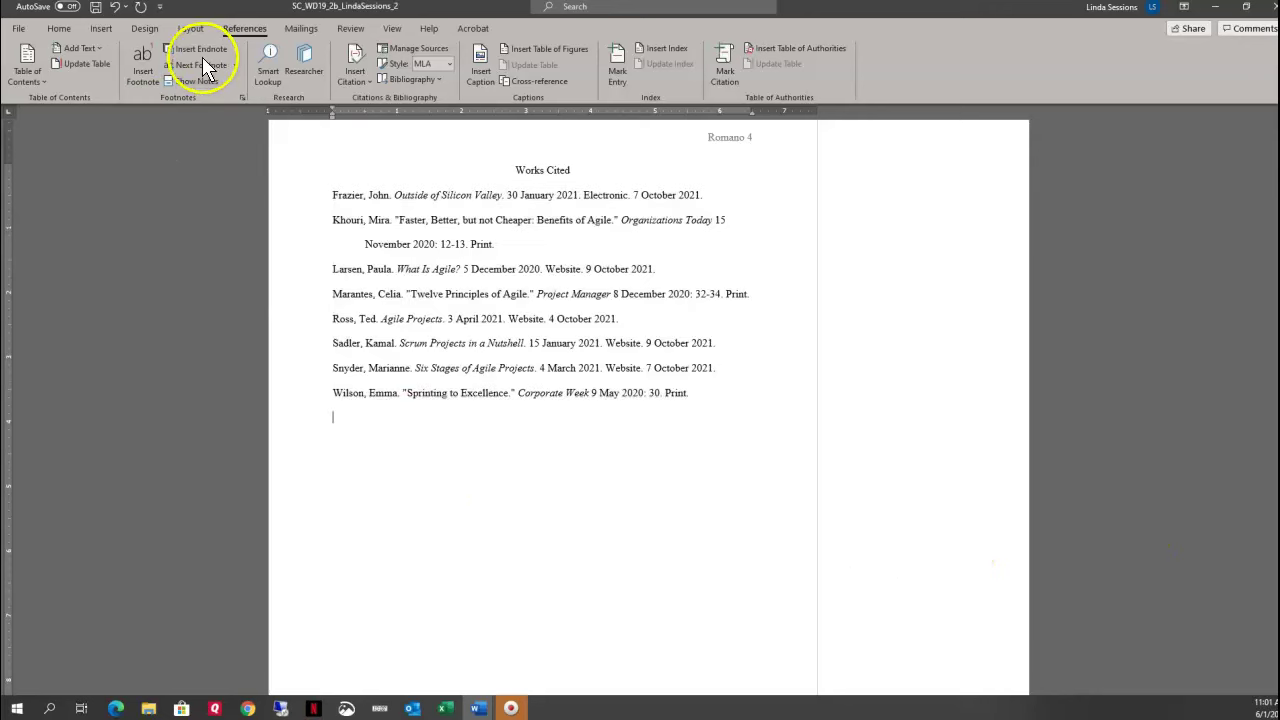
- Run the spelling and grammar check, changing "improvment" to "improvement" and "commited" to "committed", and ignore the "necessary, and" comma suggestion once
{"action": "left_click", "coordinate": [350, 28]}
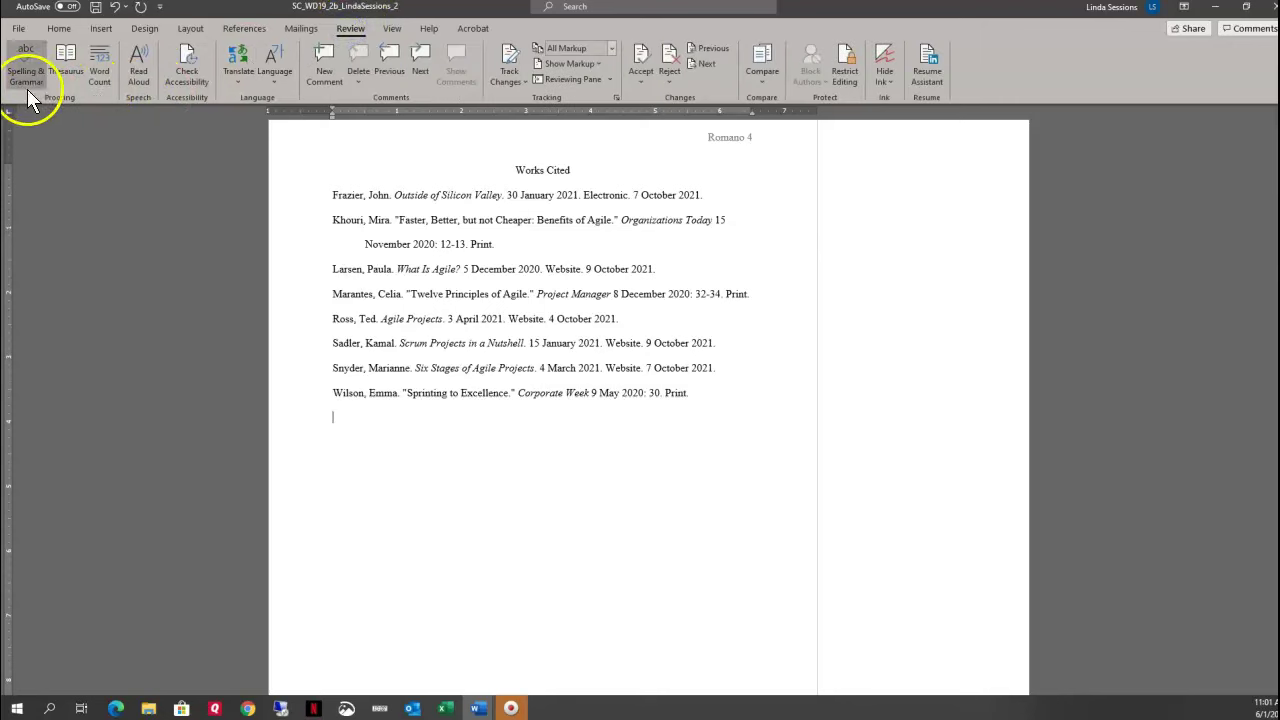
{"action": "left_click", "coordinate": [26, 68]}
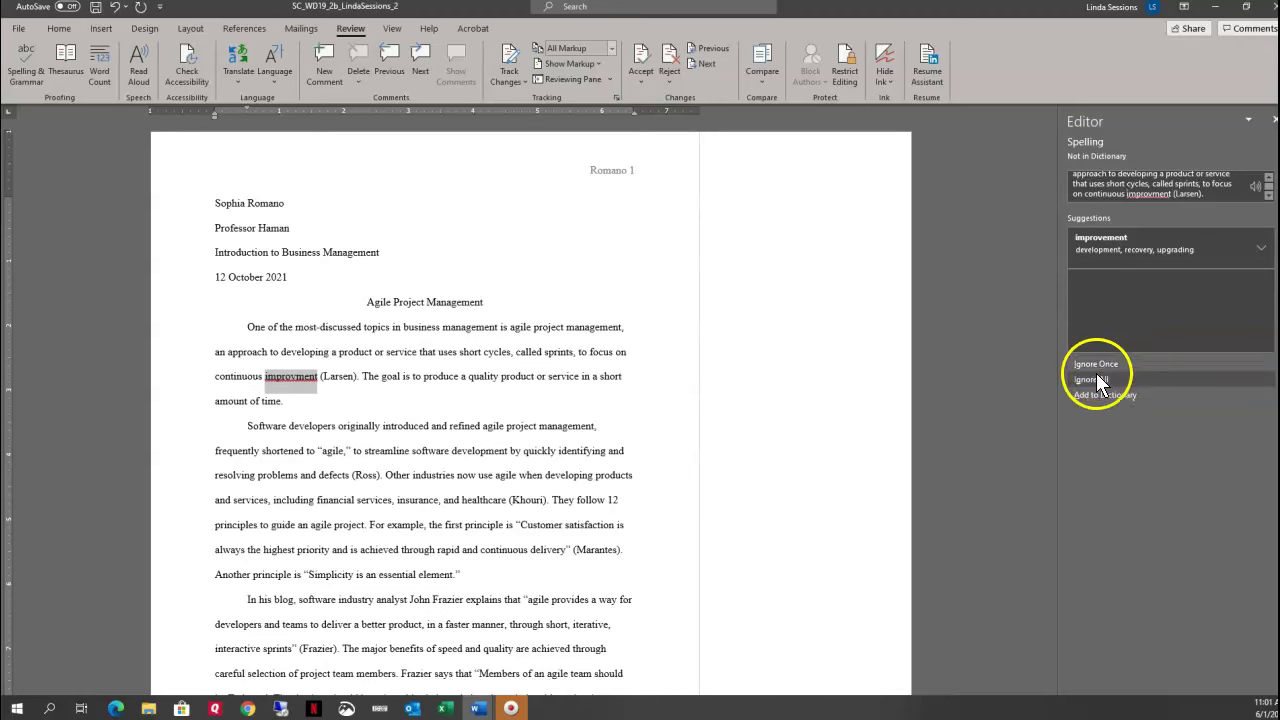
{"action": "left_click", "coordinate": [1110, 240]}
{"action": "left_click", "coordinate": [1110, 240]}
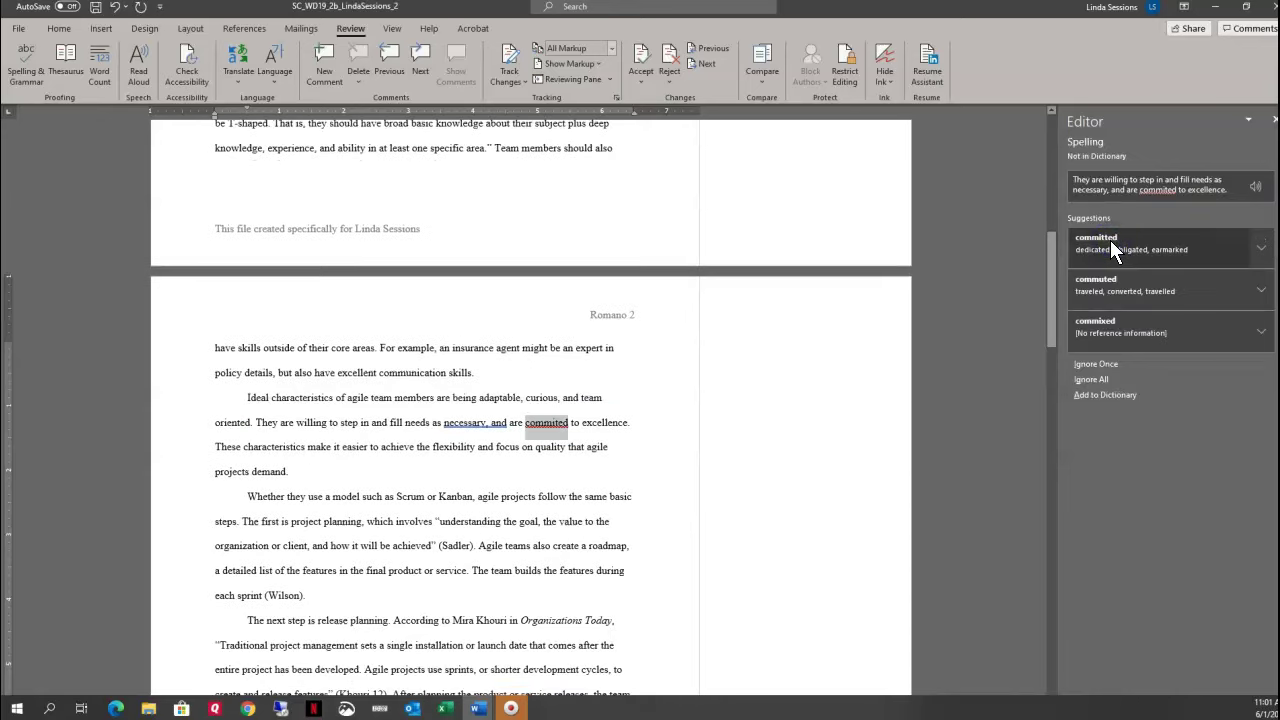
{"action": "left_click", "coordinate": [1108, 240]}
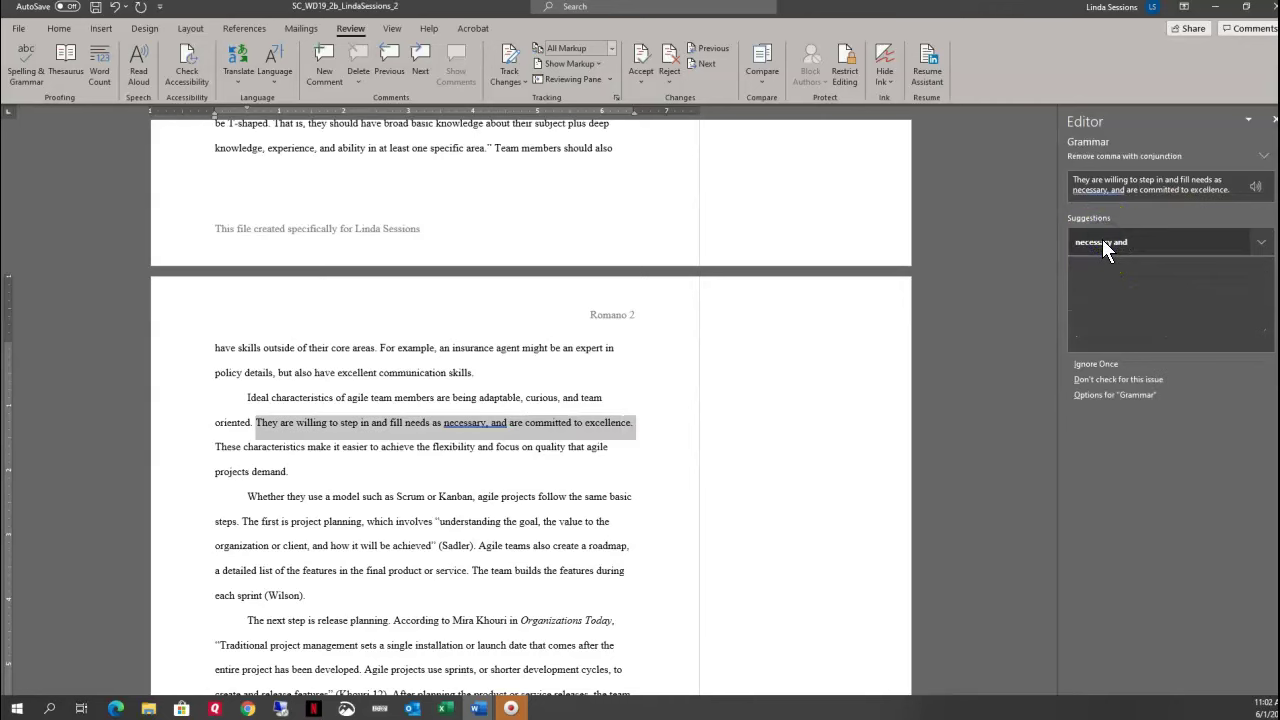
{"action": "left_click", "coordinate": [1101, 363]}
{"action": "left_click", "coordinate": [866, 375]}
{"action": "left_click", "coordinate": [652, 402]}
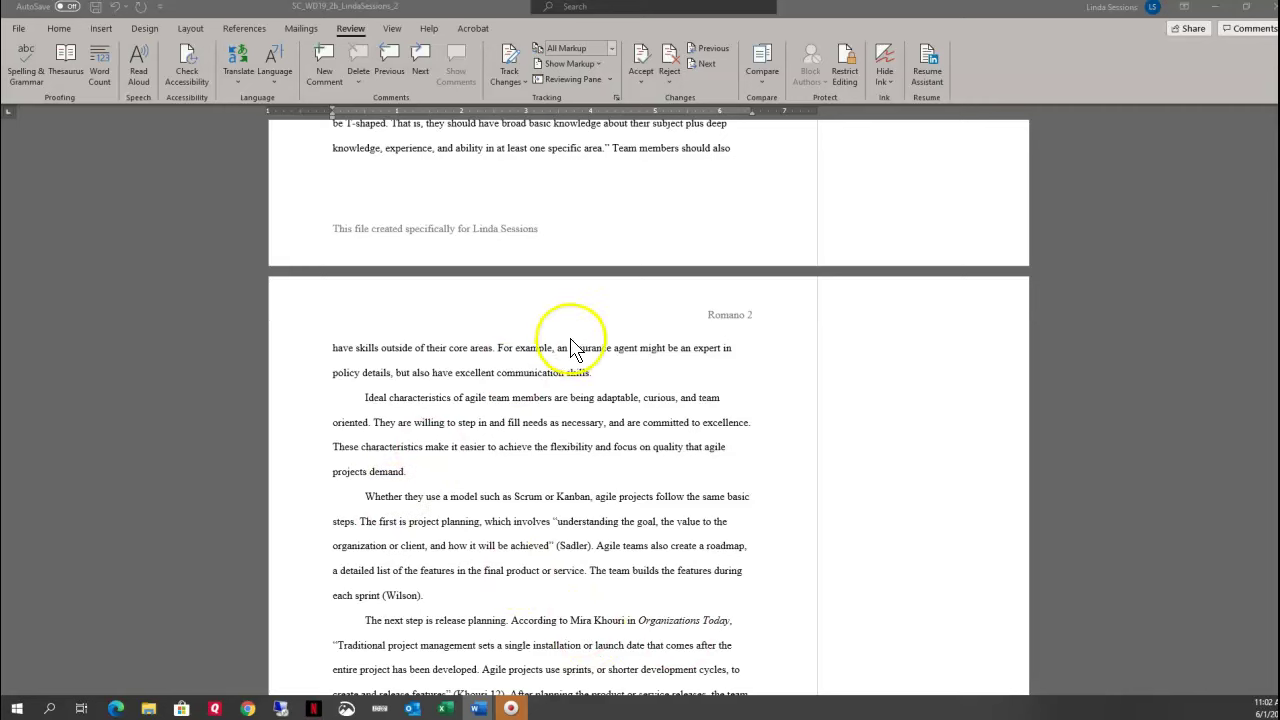
- Save the finished Agile Project Management paper and close the document
{"action": "left_click", "coordinate": [95, 10]}
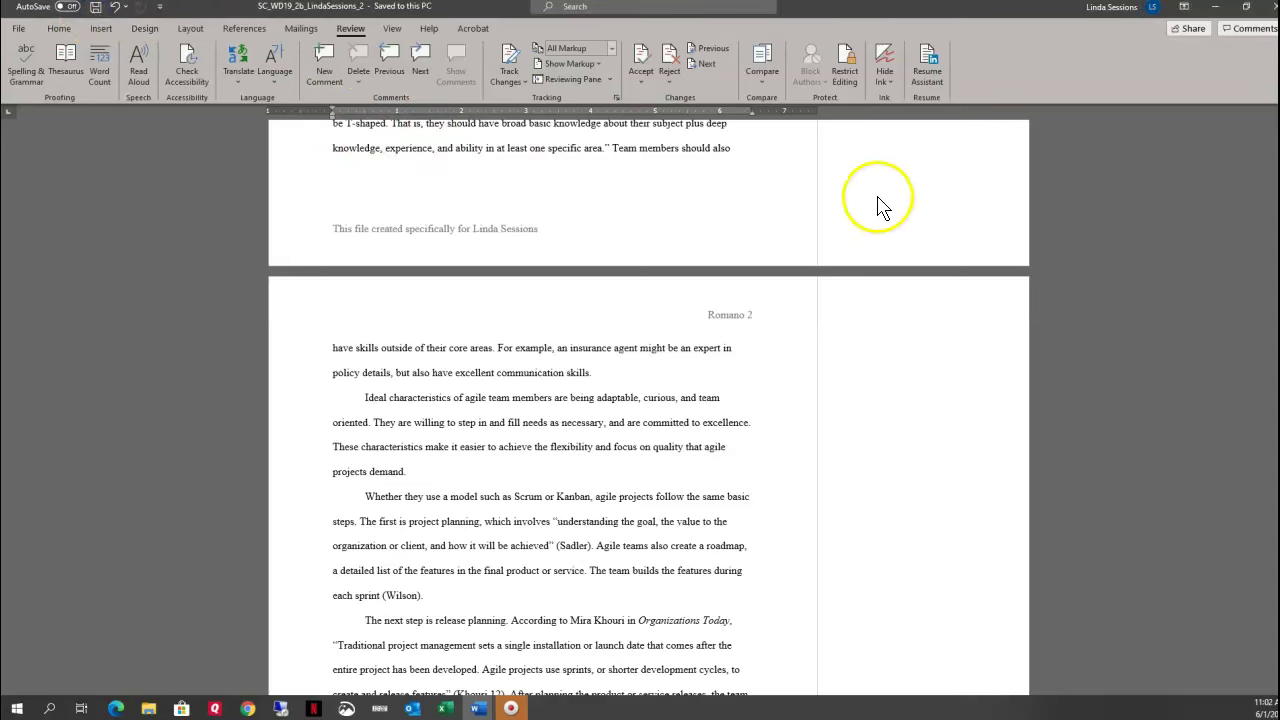
{"action": "left_click", "coordinate": [1268, 8]}
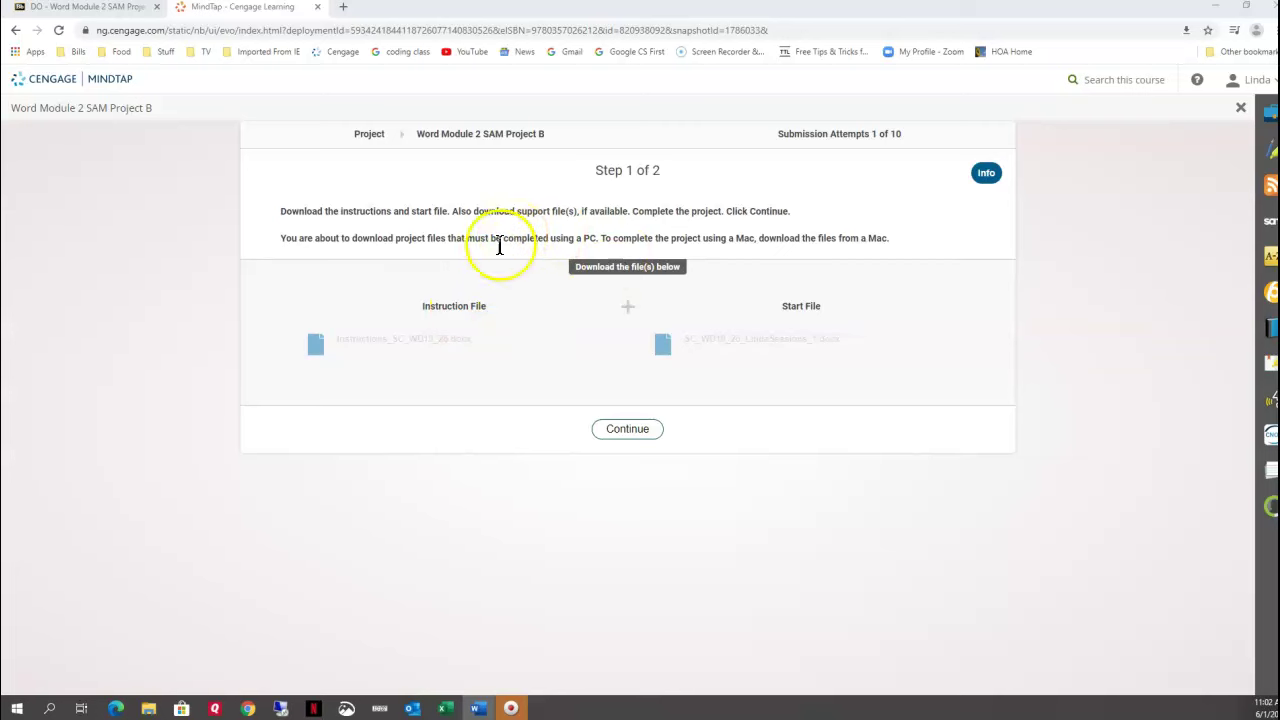
- In MindTap, continue to the upload stage, upload the finished SC_WD19_2b document from the CED 115 SU 2020 folder and submit it for grading
{"action": "left_click", "coordinate": [619, 436]}
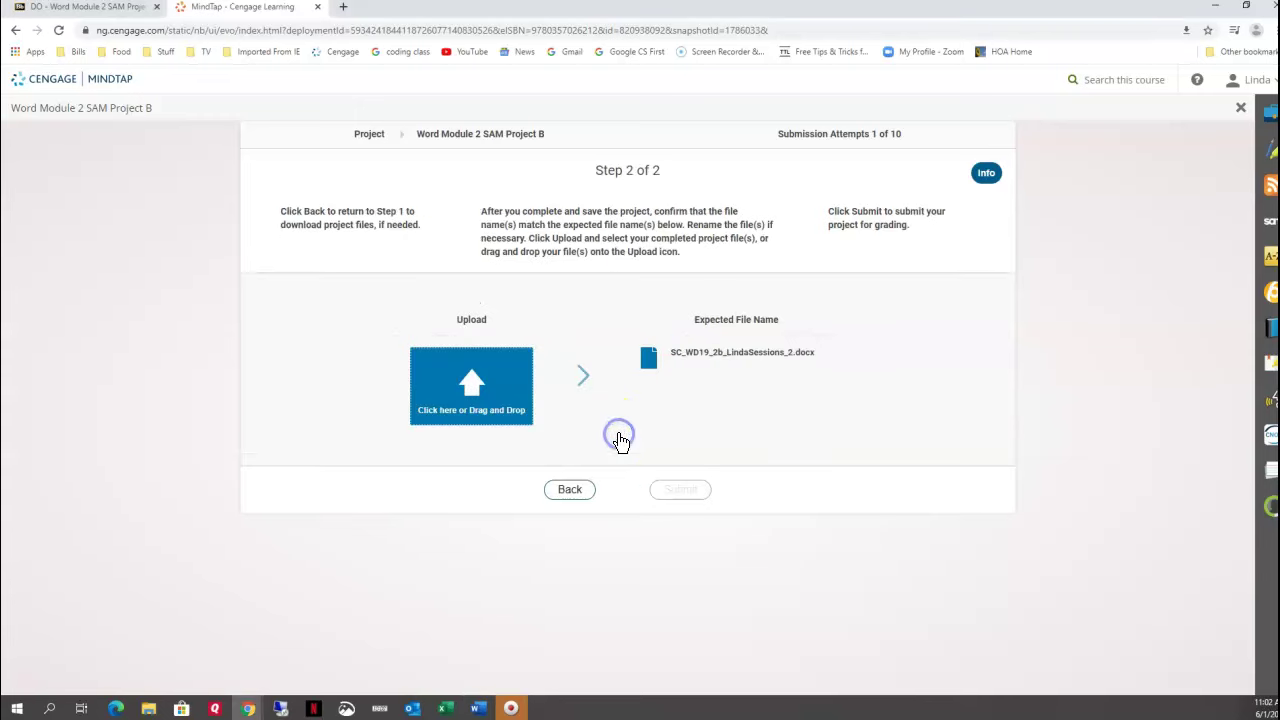
{"action": "left_click", "coordinate": [464, 390]}
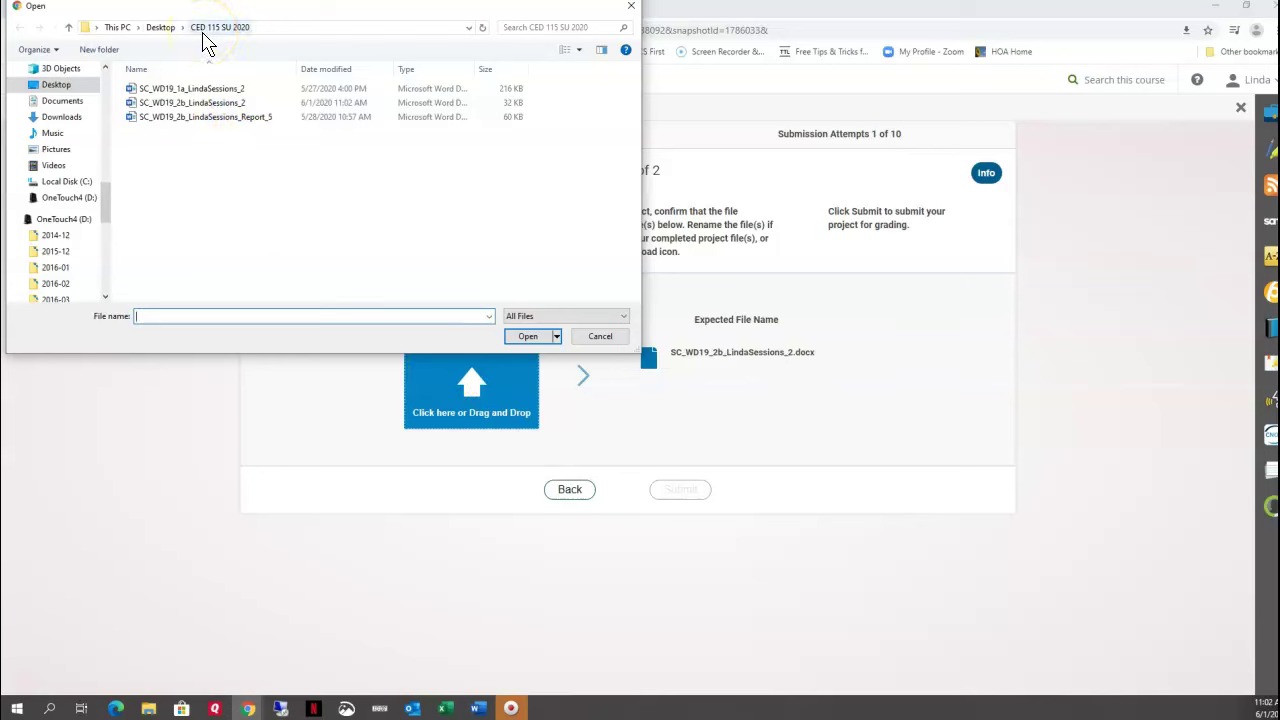
{"action": "left_click", "coordinate": [170, 104]}
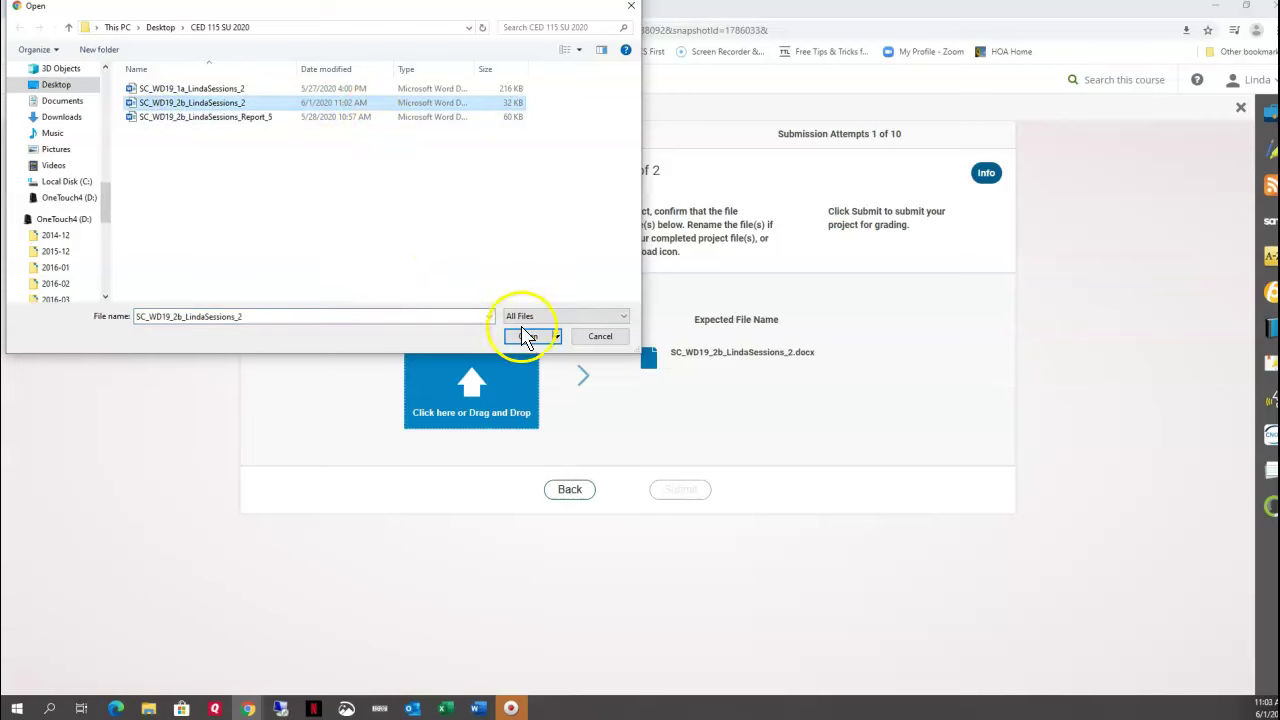
{"action": "left_click", "coordinate": [525, 337]}
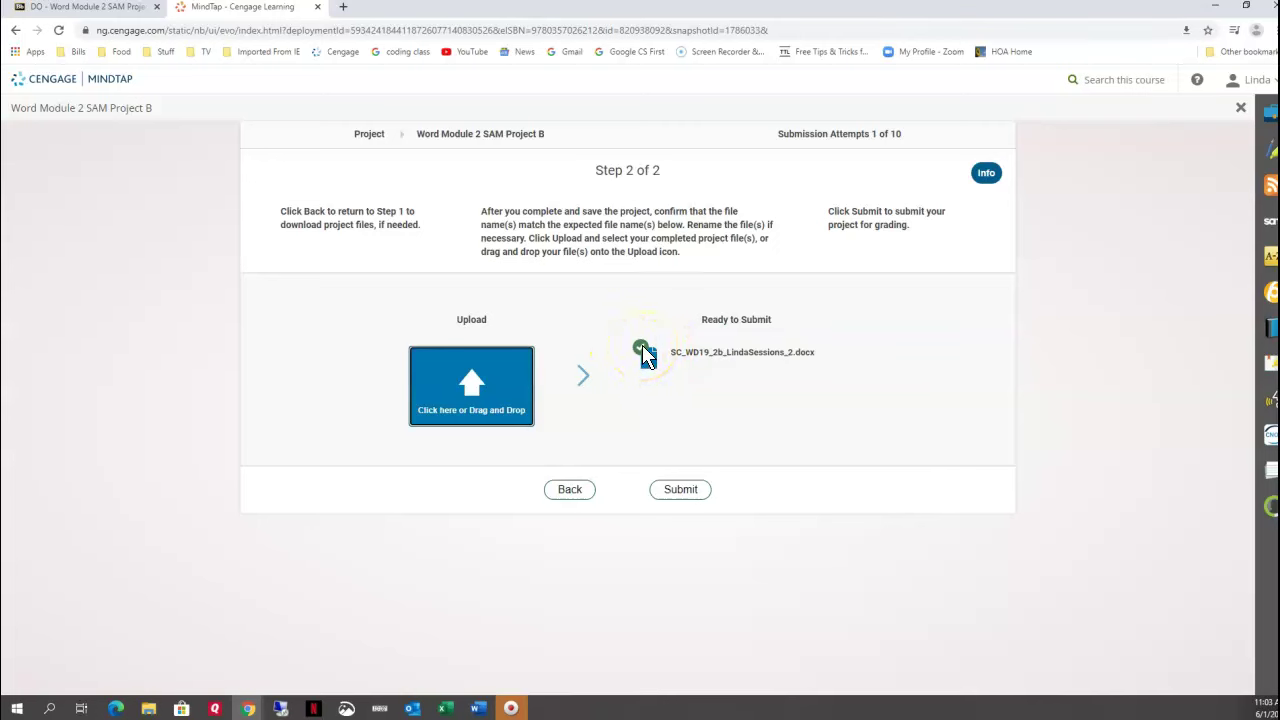
{"action": "left_click", "coordinate": [680, 492]}
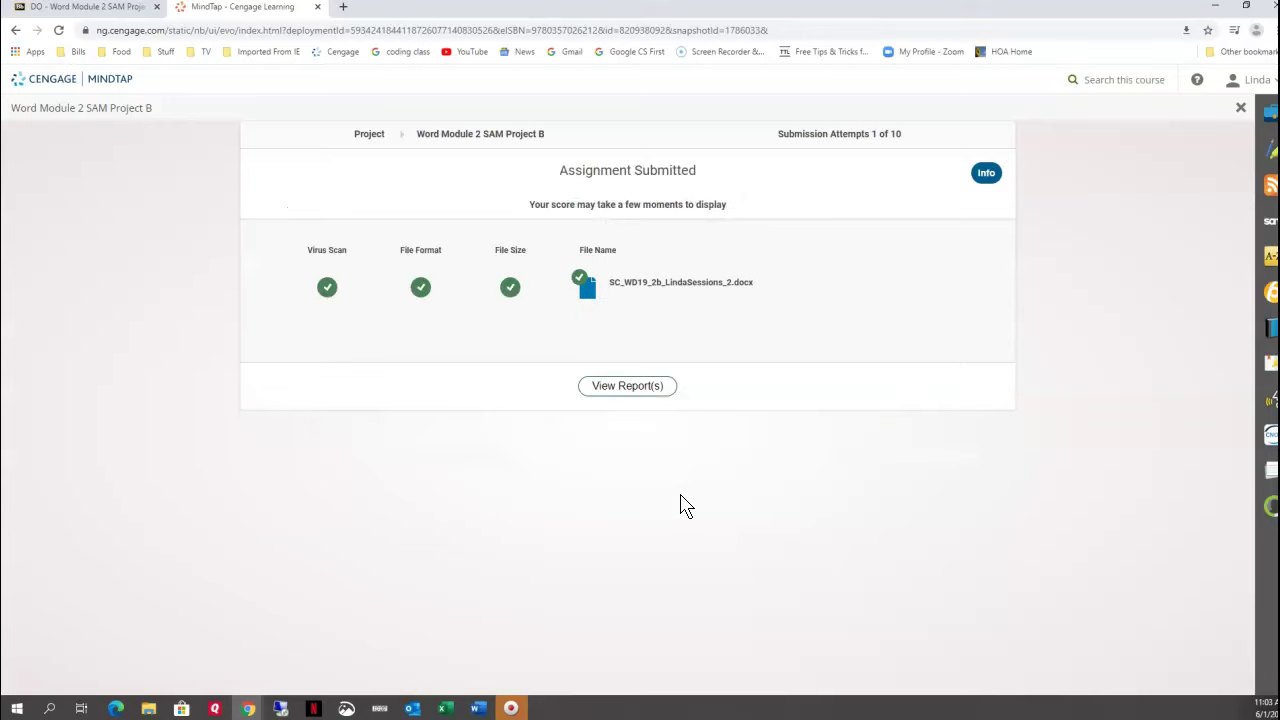
- Open the graded submission report in Word and review the scores for each project instruction through item 14
{"action": "left_click", "coordinate": [617, 391]}
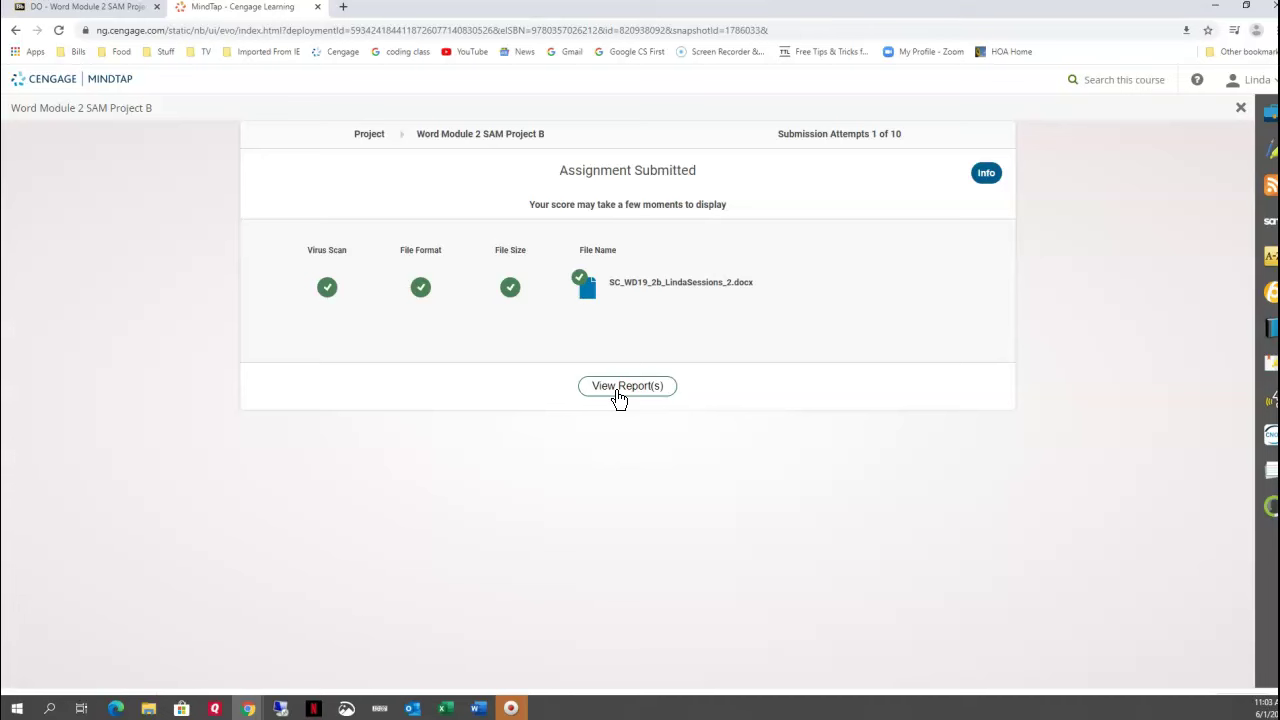
{"action": "left_click", "coordinate": [90, 698]}
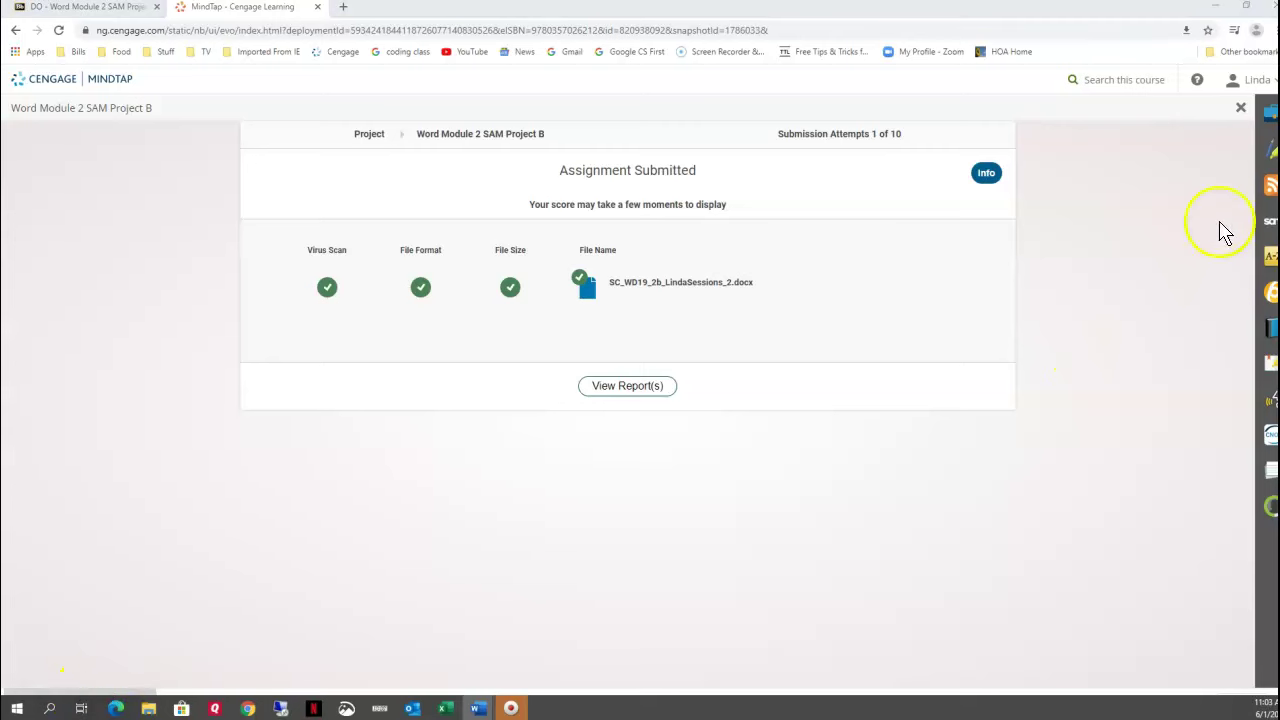
{"action": "left_click_drag", "start_coordinate": [1279, 84], "coordinate": [761, 26]}
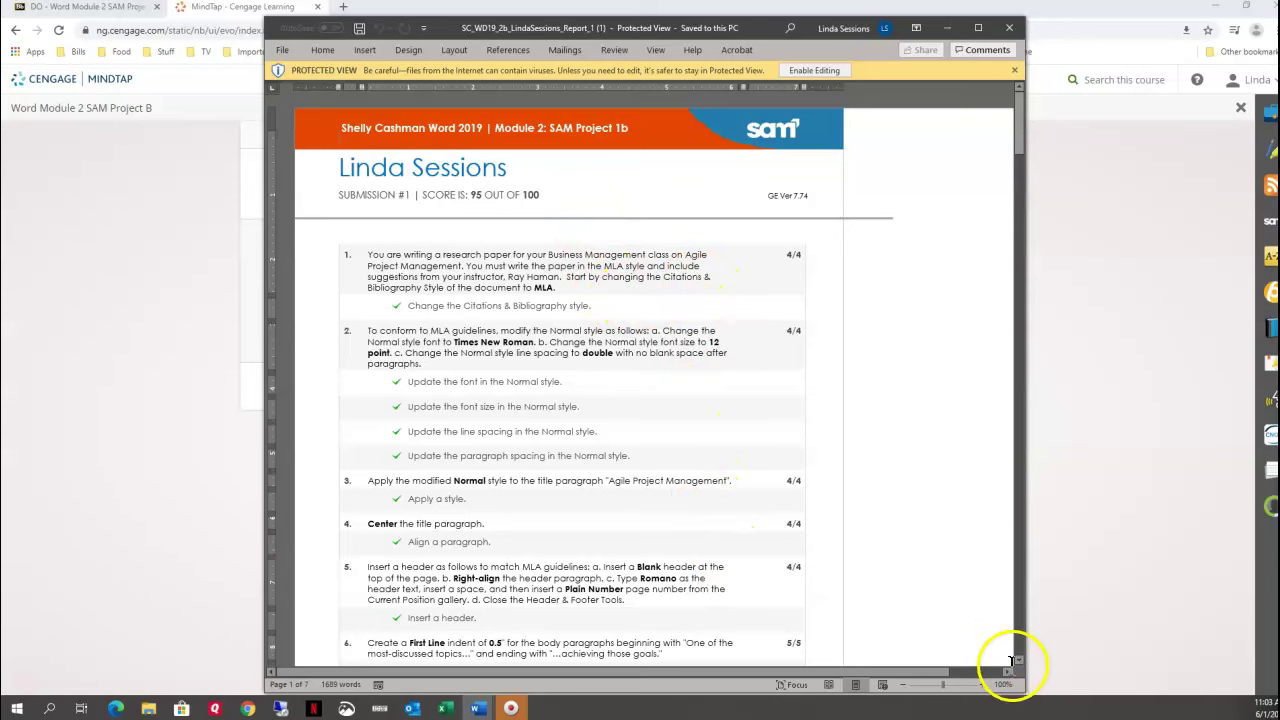
{"action": "scroll", "coordinate": [1022, 668], "scroll_direction": "down", "scroll_amount": 5}
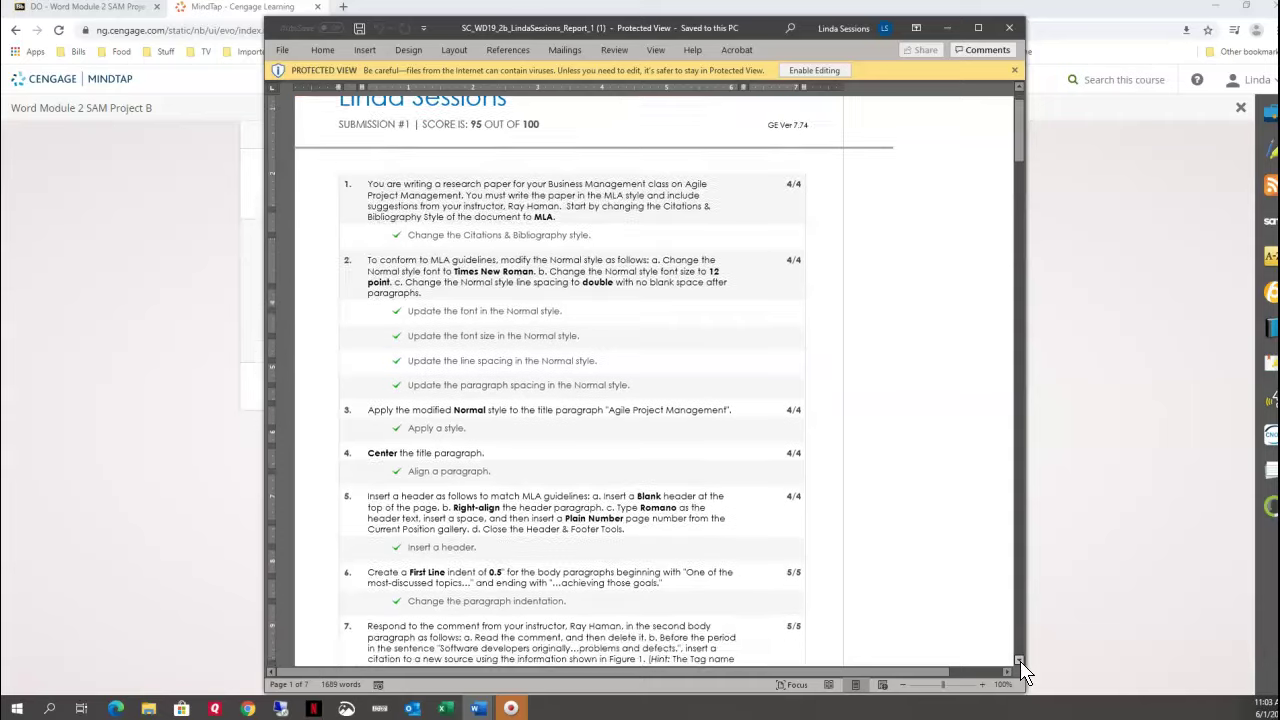
{"action": "scroll", "coordinate": [1022, 668], "scroll_direction": "down", "scroll_amount": 7}
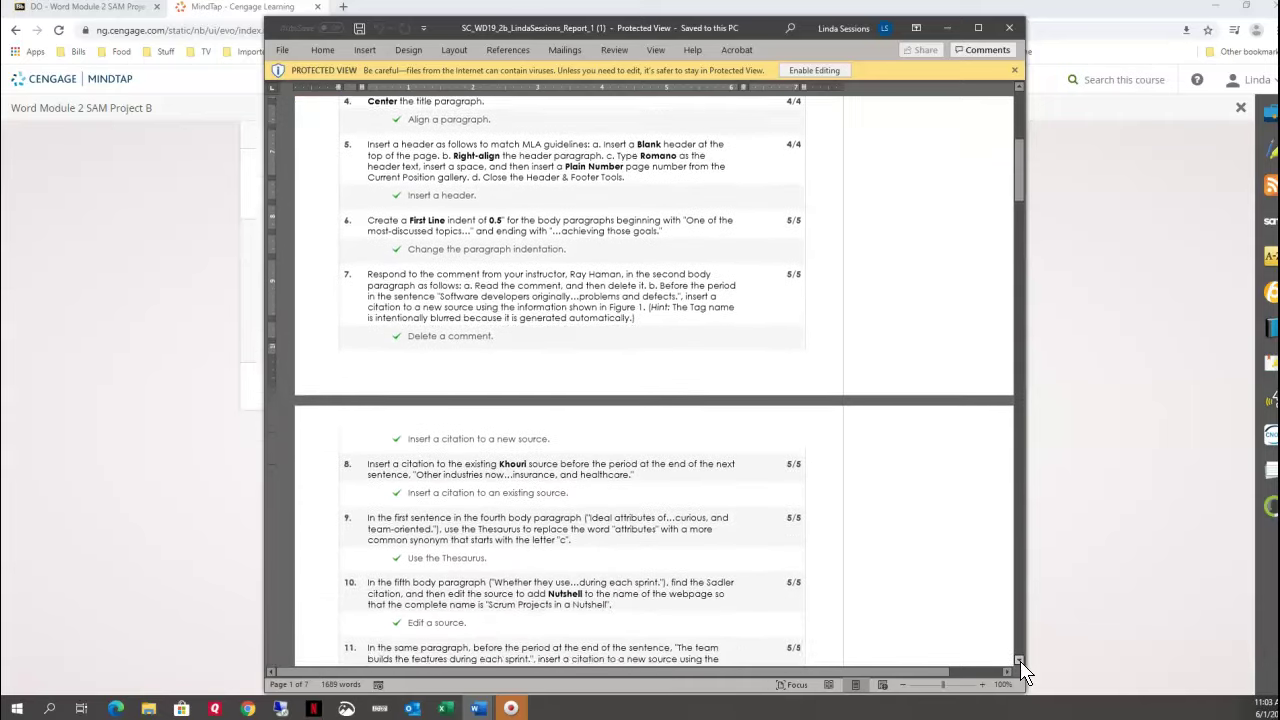
{"action": "scroll", "coordinate": [1022, 668], "scroll_direction": "down", "scroll_amount": 5}
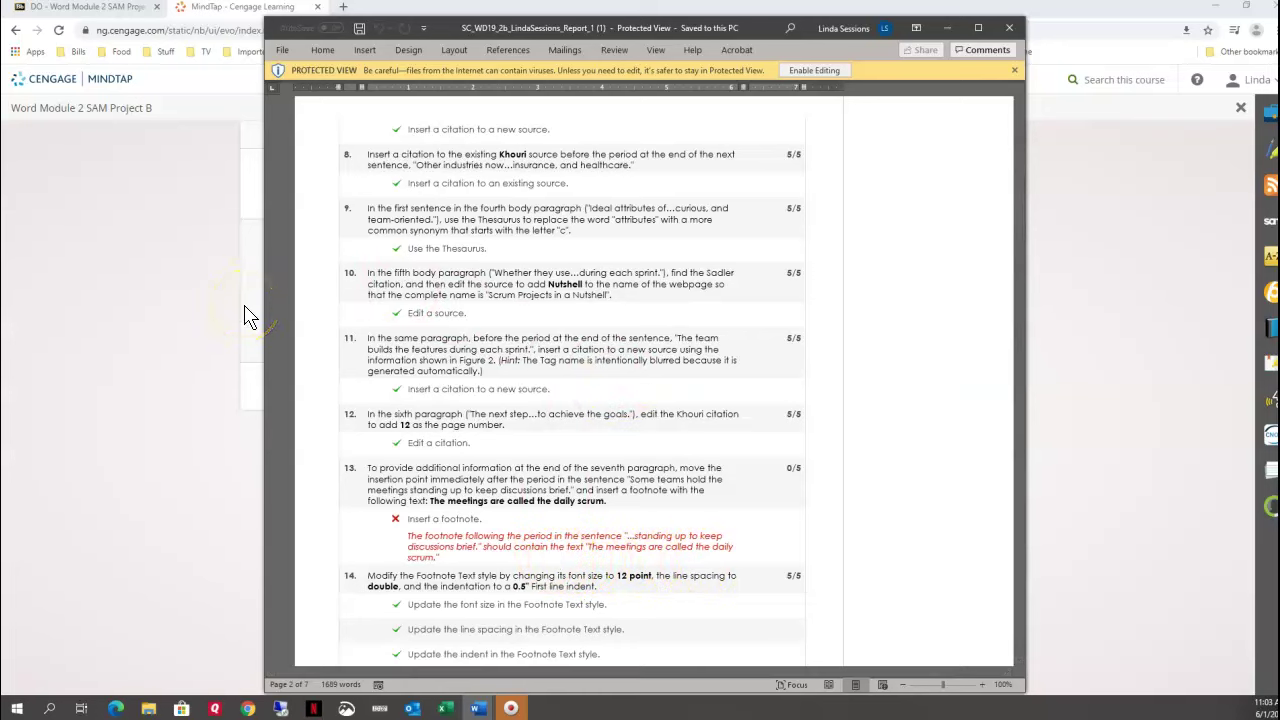
- Reopen the submitted SC_WD19_2b paper from the CED 115 SU 2020 folder on the Desktop, dismissing the duplicate window
{"action": "left_click", "coordinate": [149, 709]}
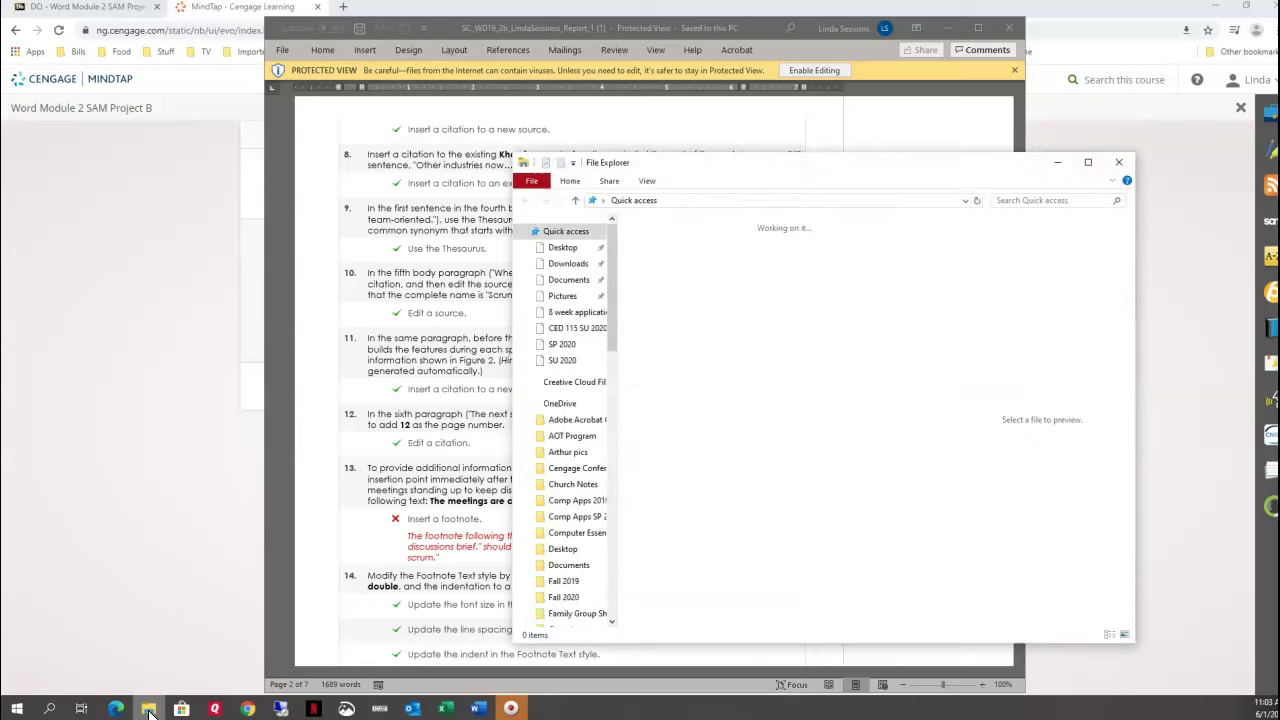
{"action": "left_click", "coordinate": [562, 247]}
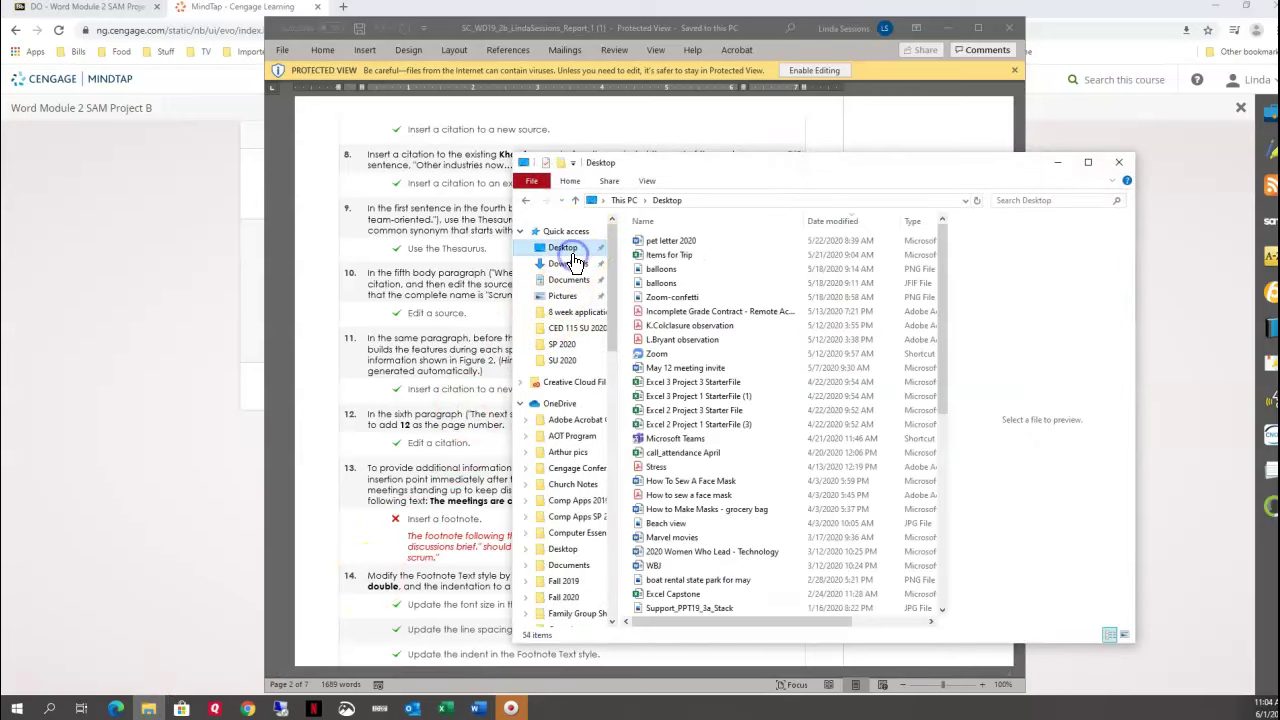
{"action": "left_click_drag", "start_coordinate": [928, 339], "coordinate": [697, 560]}
{"action": "double_click", "coordinate": [651, 257]}
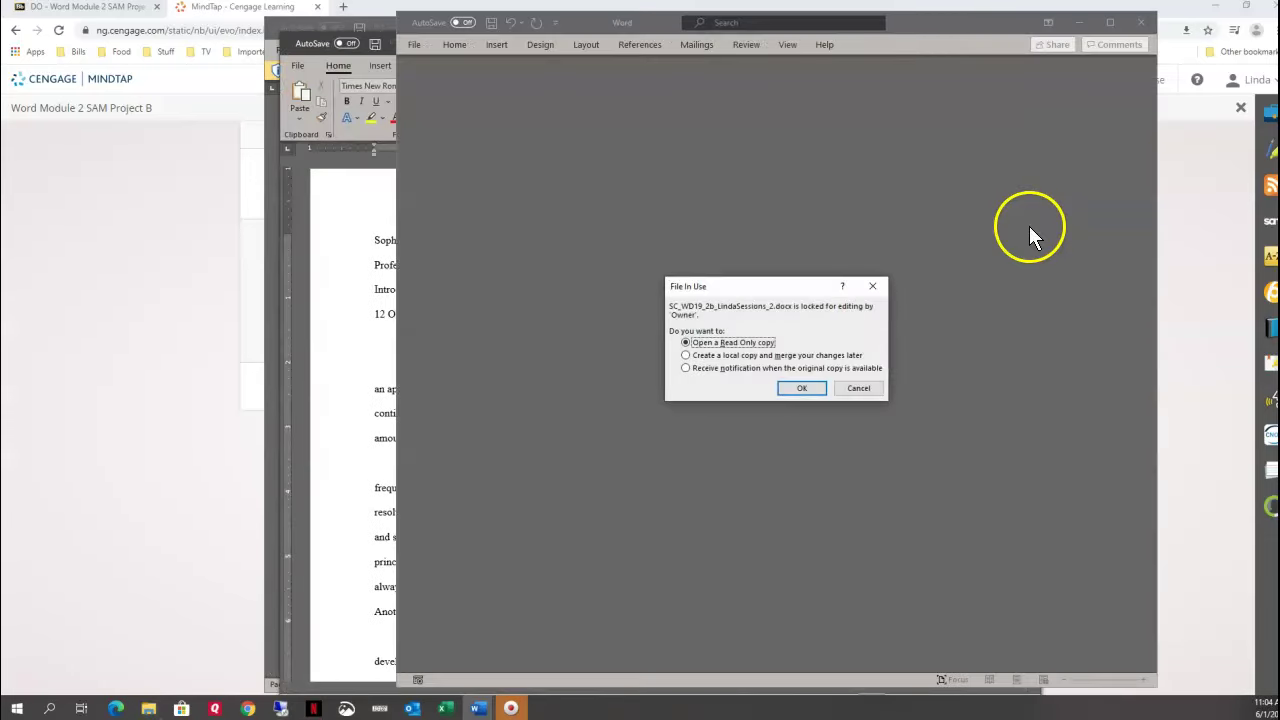
{"action": "left_click", "coordinate": [872, 288]}
{"action": "left_click", "coordinate": [1146, 24]}
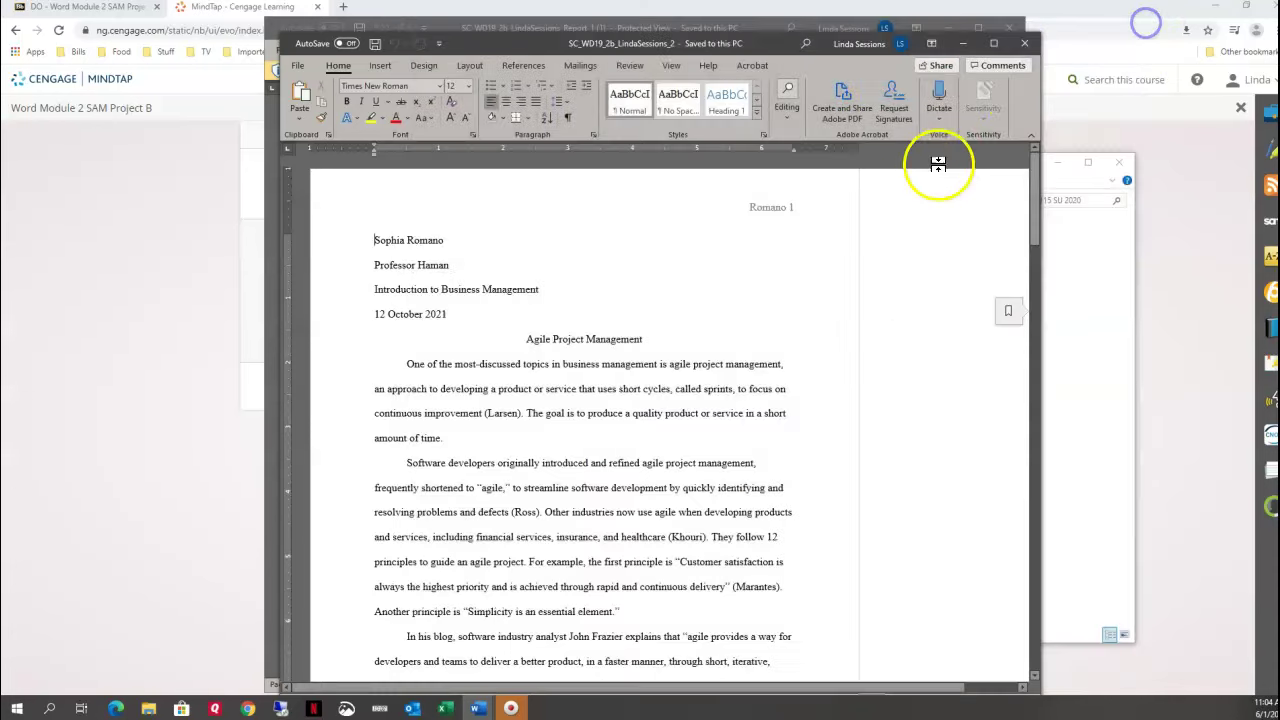
- Insert "the" before "daily scrum" in the page 2 footnote to match item 13 of the report, and close the paper
{"action": "left_click_drag", "start_coordinate": [1036, 228], "coordinate": [1017, 425]}
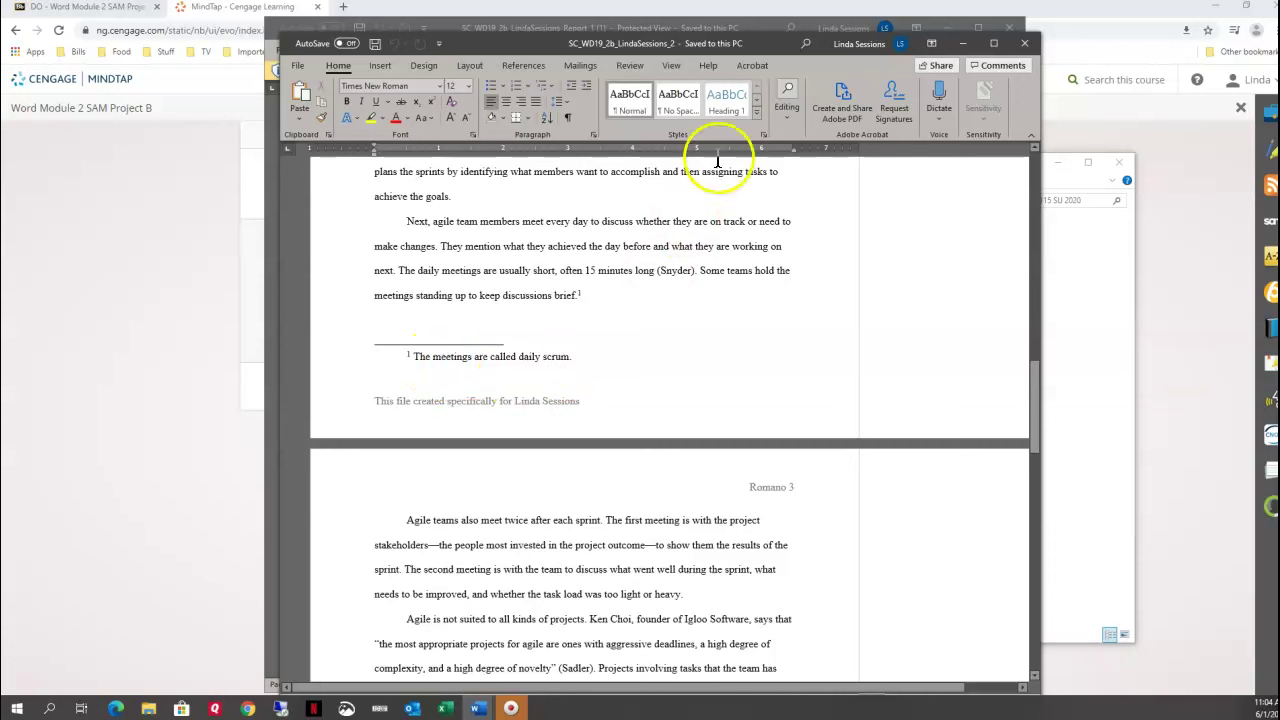
{"action": "left_click_drag", "start_coordinate": [787, 42], "coordinate": [563, 40]}
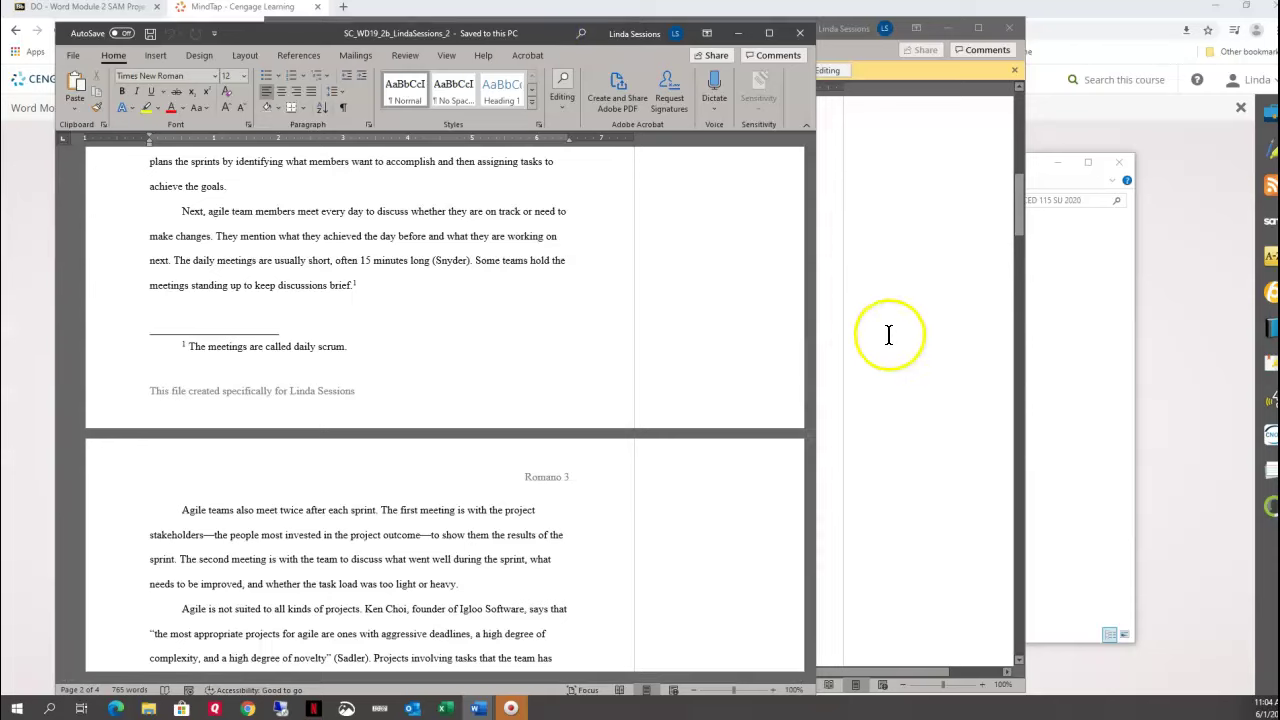
{"action": "left_click", "coordinate": [889, 334]}
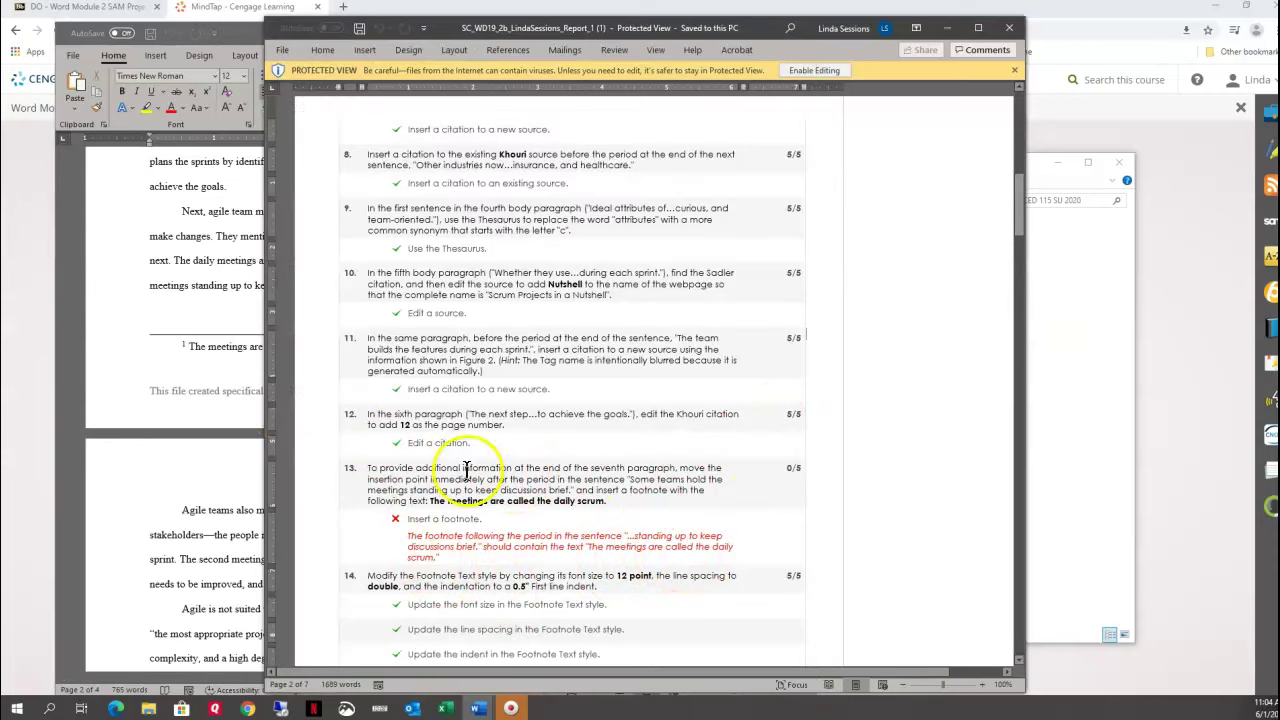
{"action": "left_click", "coordinate": [235, 355]}
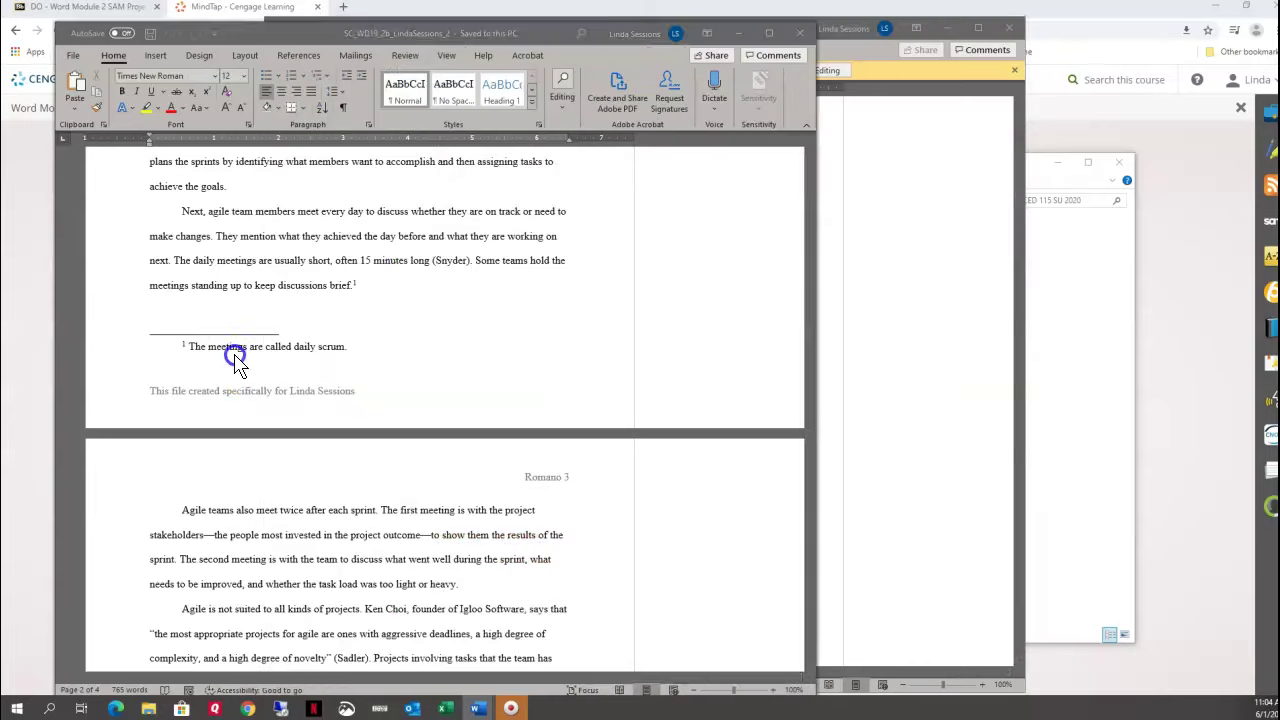
{"action": "left_click", "coordinate": [303, 346]}
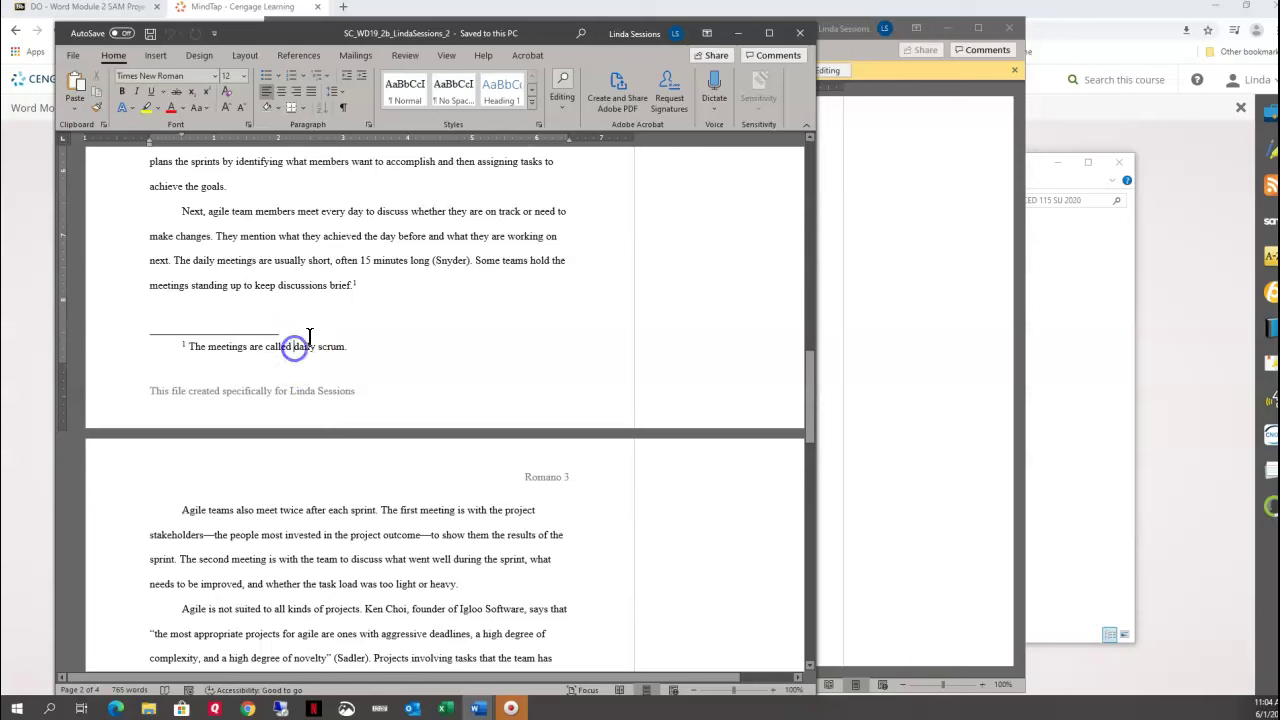
{"action": "type", "text": "the "}
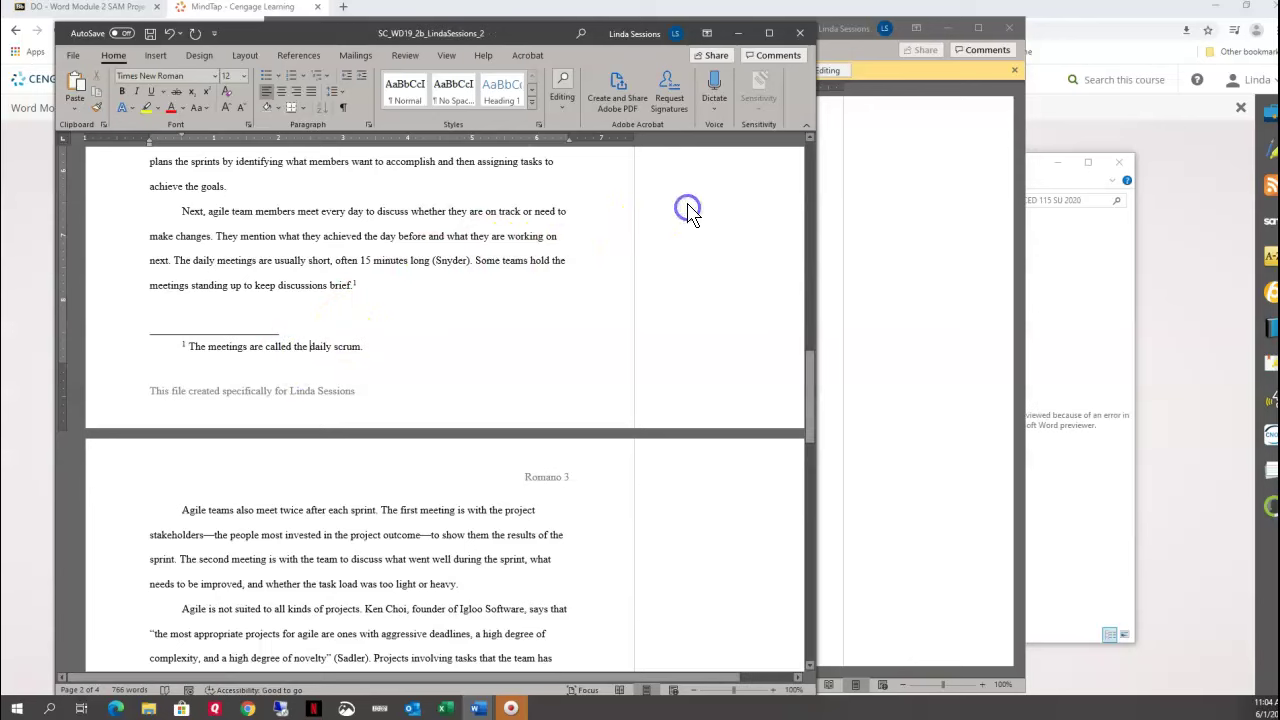
{"action": "type", "text": "xd"}
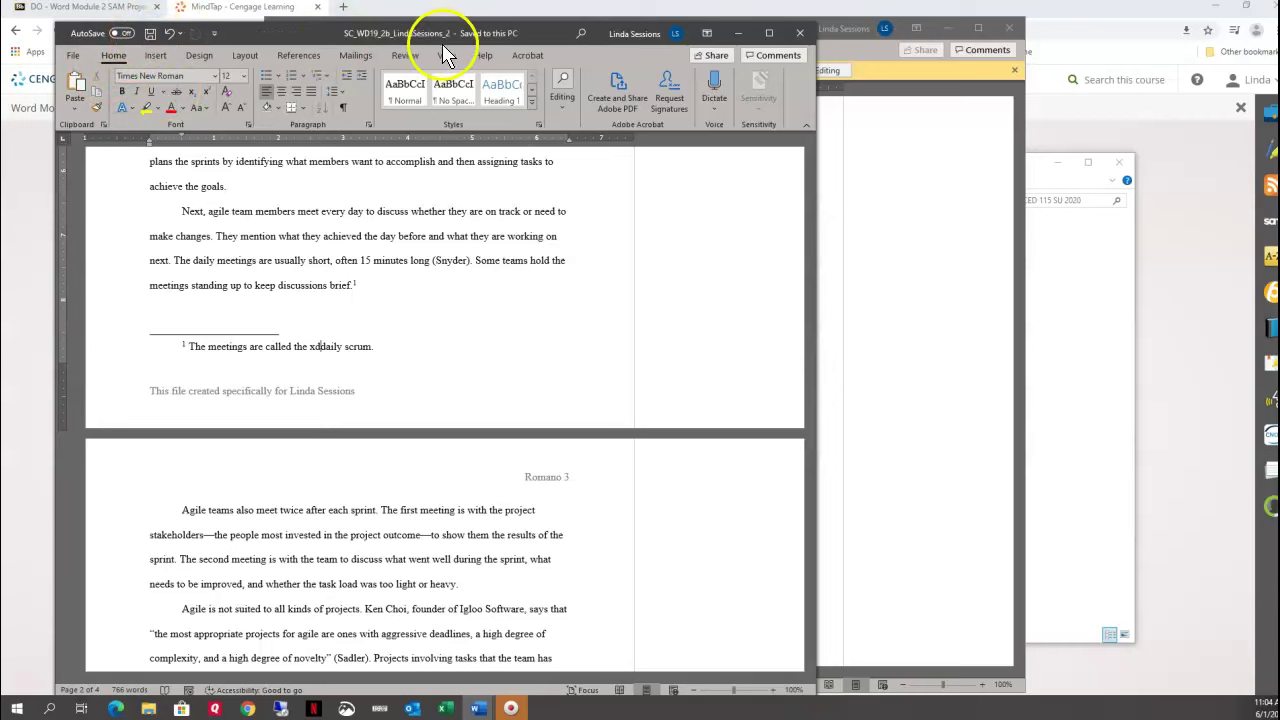
{"action": "left_click", "coordinate": [803, 34]}
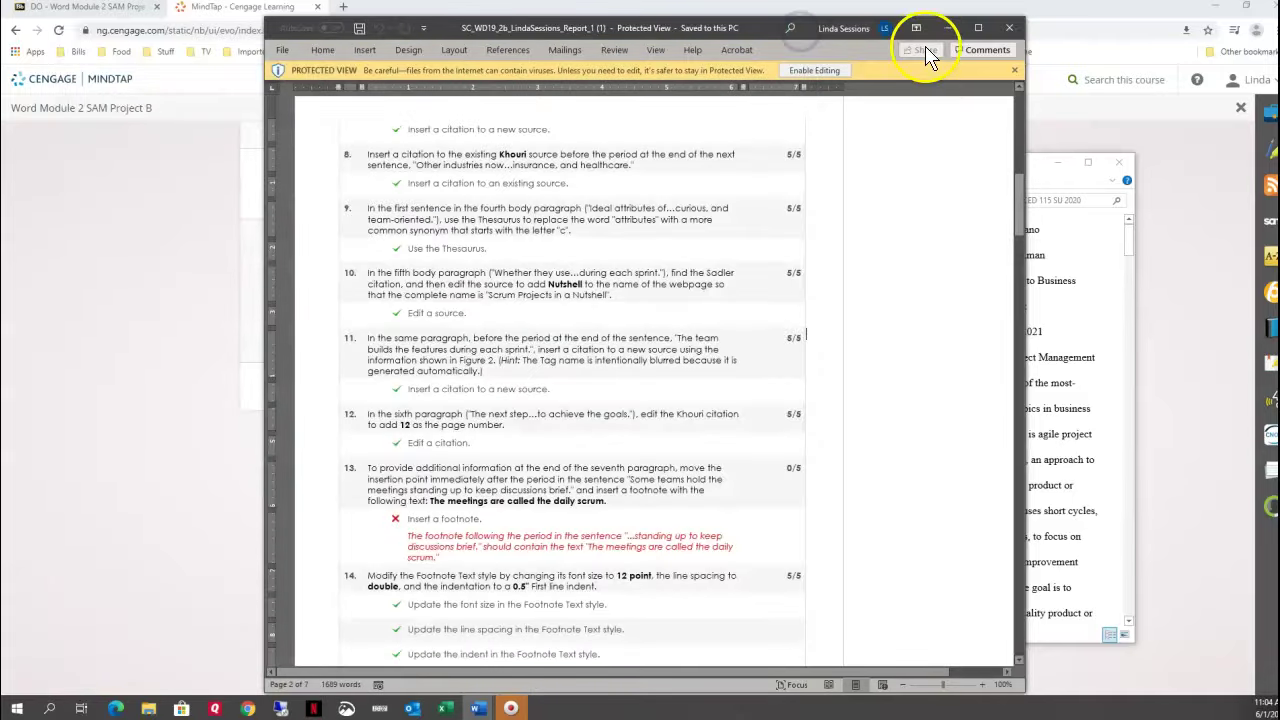
- Close the graded report and the file window, then exit the MindTap assignment and close its browser tab
{"action": "left_click", "coordinate": [1012, 27]}
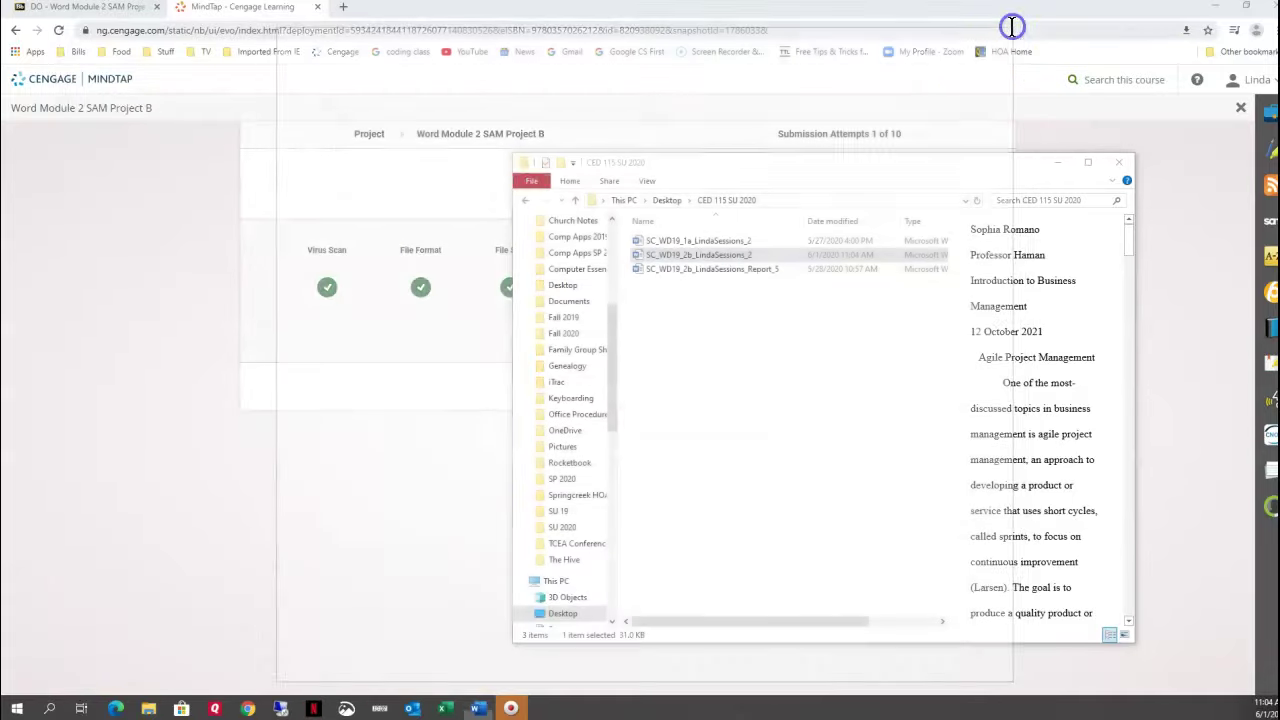
{"action": "left_click", "coordinate": [1124, 166]}
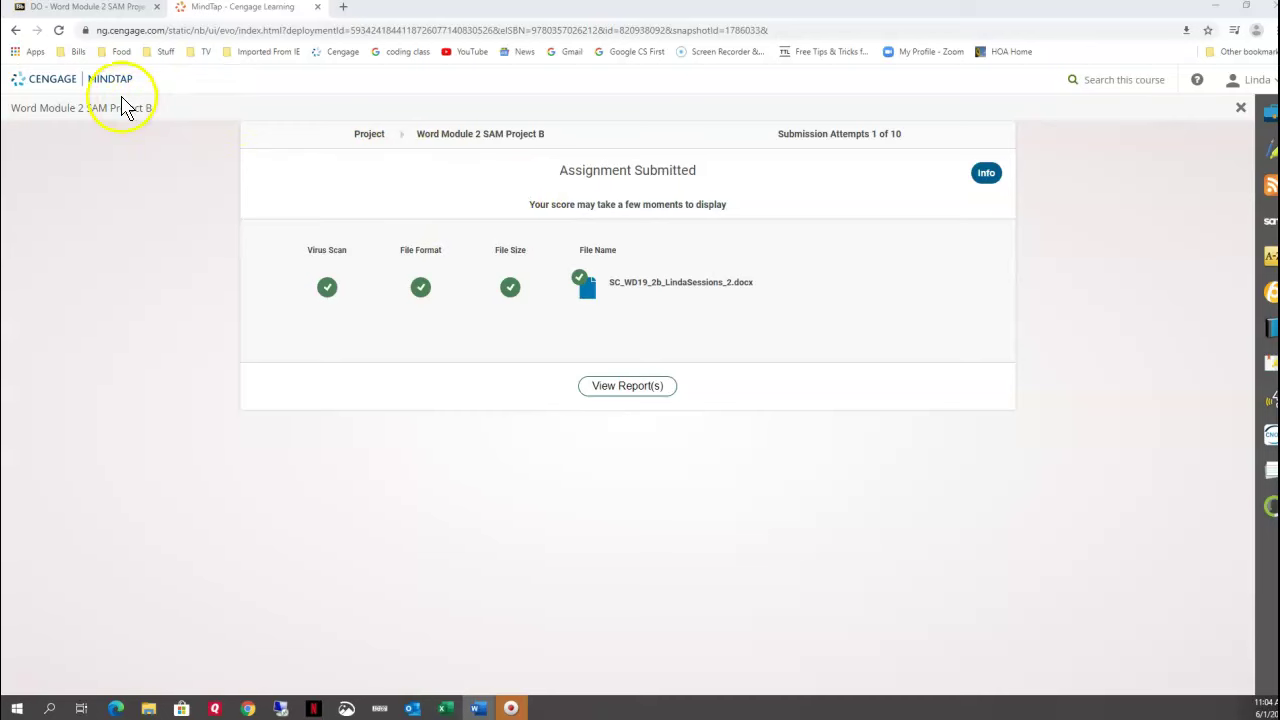
{"action": "left_click", "coordinate": [15, 31]}
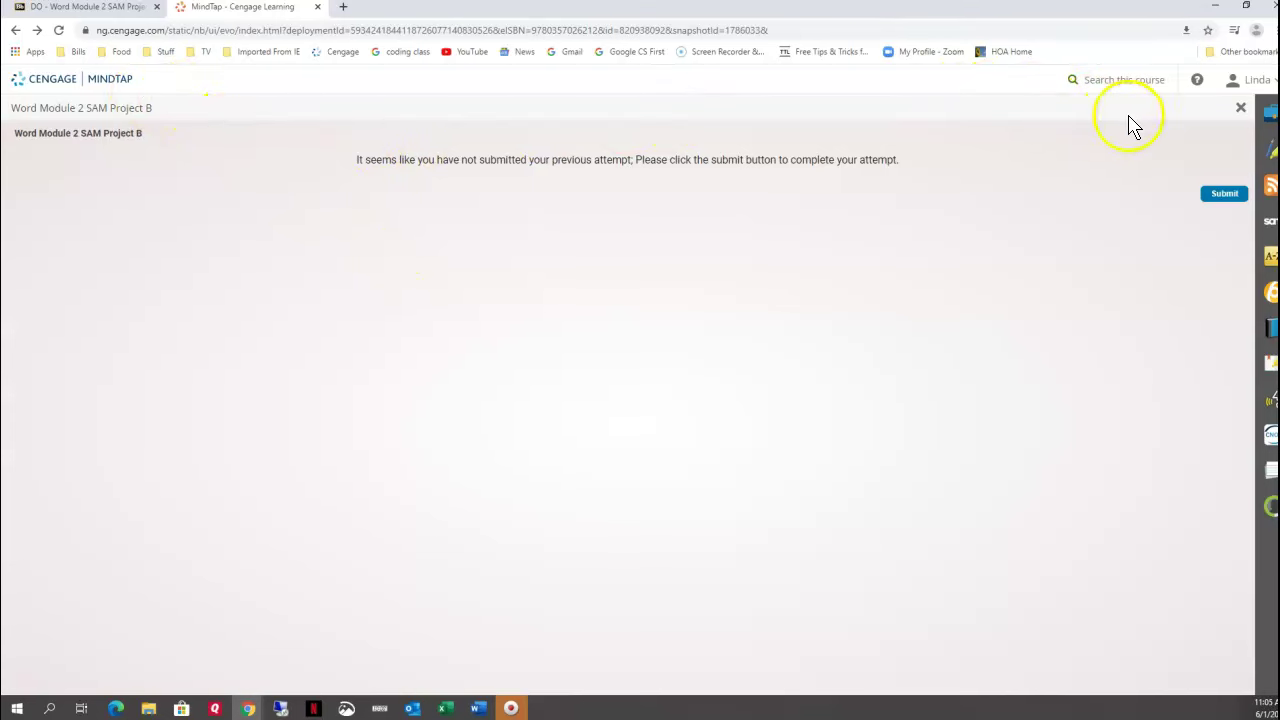
{"action": "left_click", "coordinate": [1240, 107]}
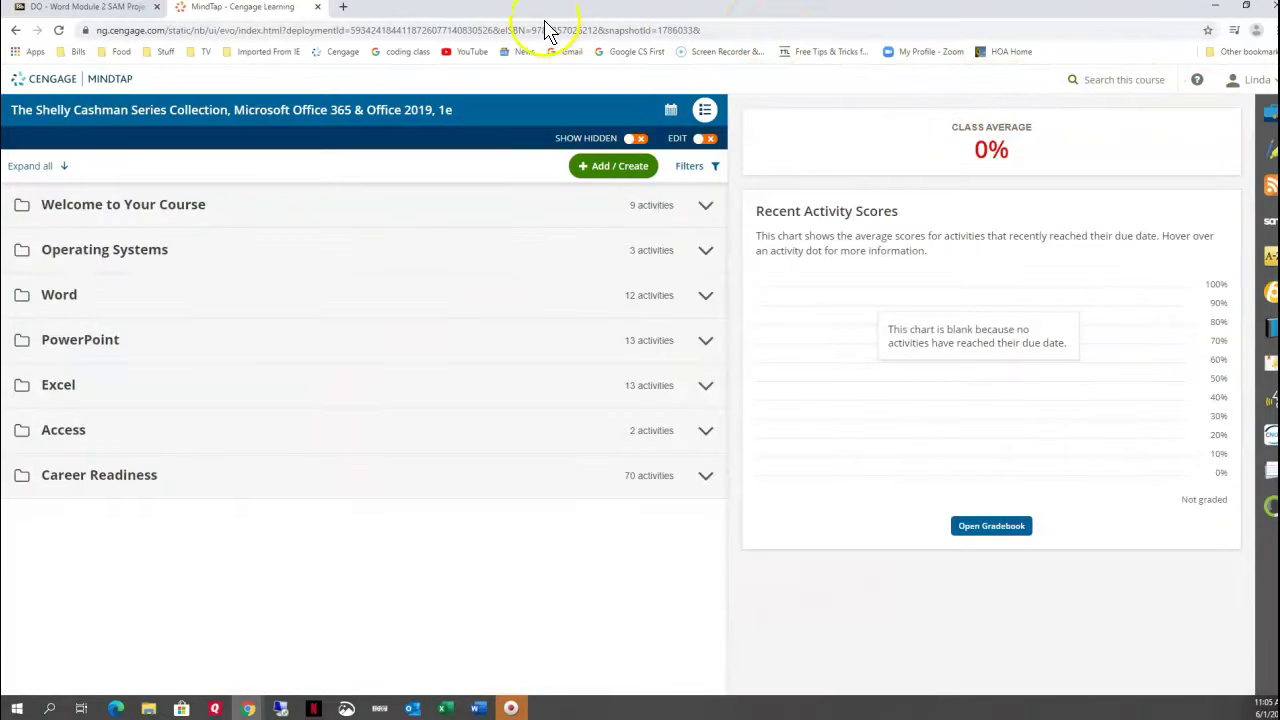
{"action": "left_click", "coordinate": [317, 7]}
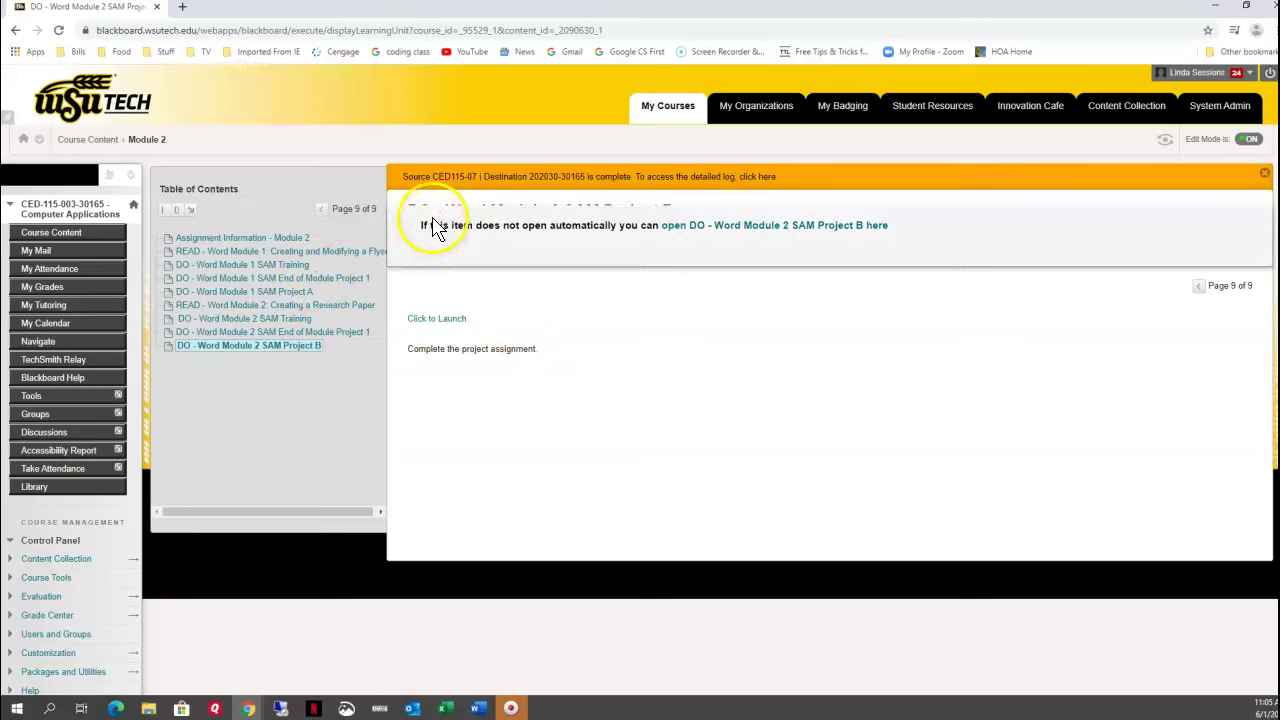
- Relaunch the Word Module 2 SAM Project B assignment, upload the SC_WD19_2b paper from the CED 115 SU 2020 folder and submit it for grading
{"action": "left_click", "coordinate": [447, 320]}
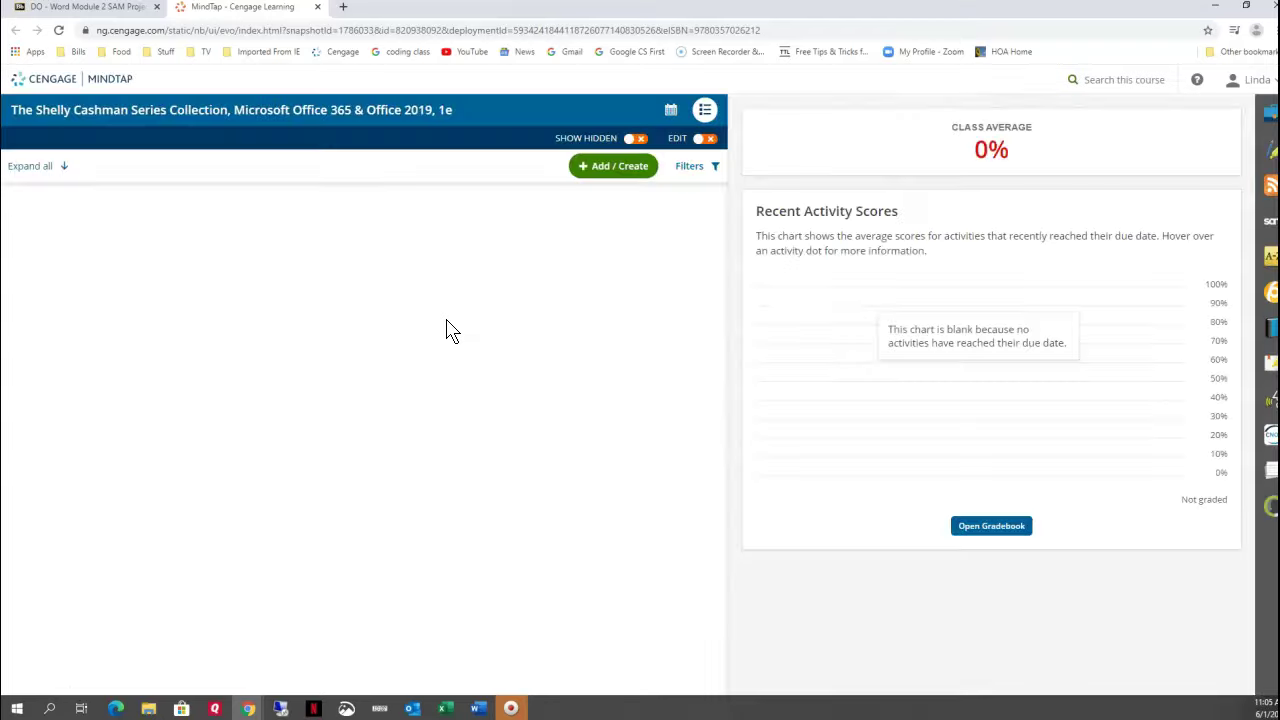
{"action": "left_click", "coordinate": [475, 320]}
{"action": "left_click", "coordinate": [616, 376]}
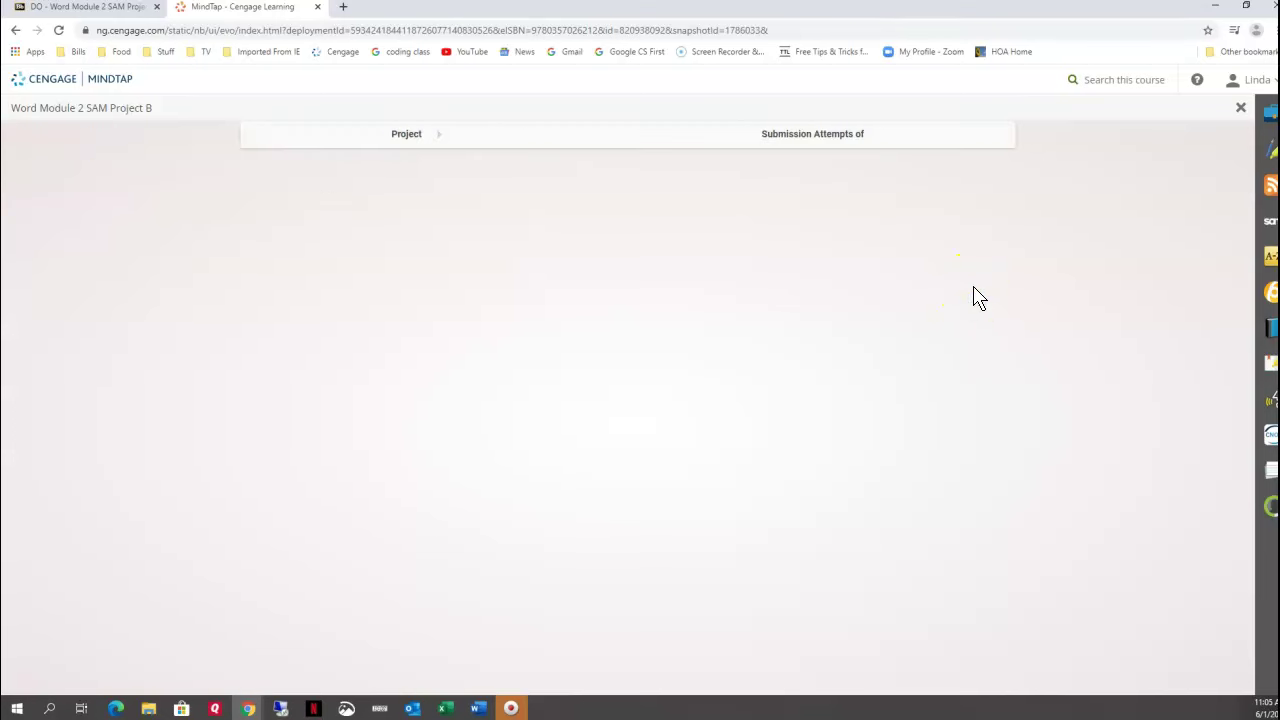
{"action": "left_click", "coordinate": [473, 388]}
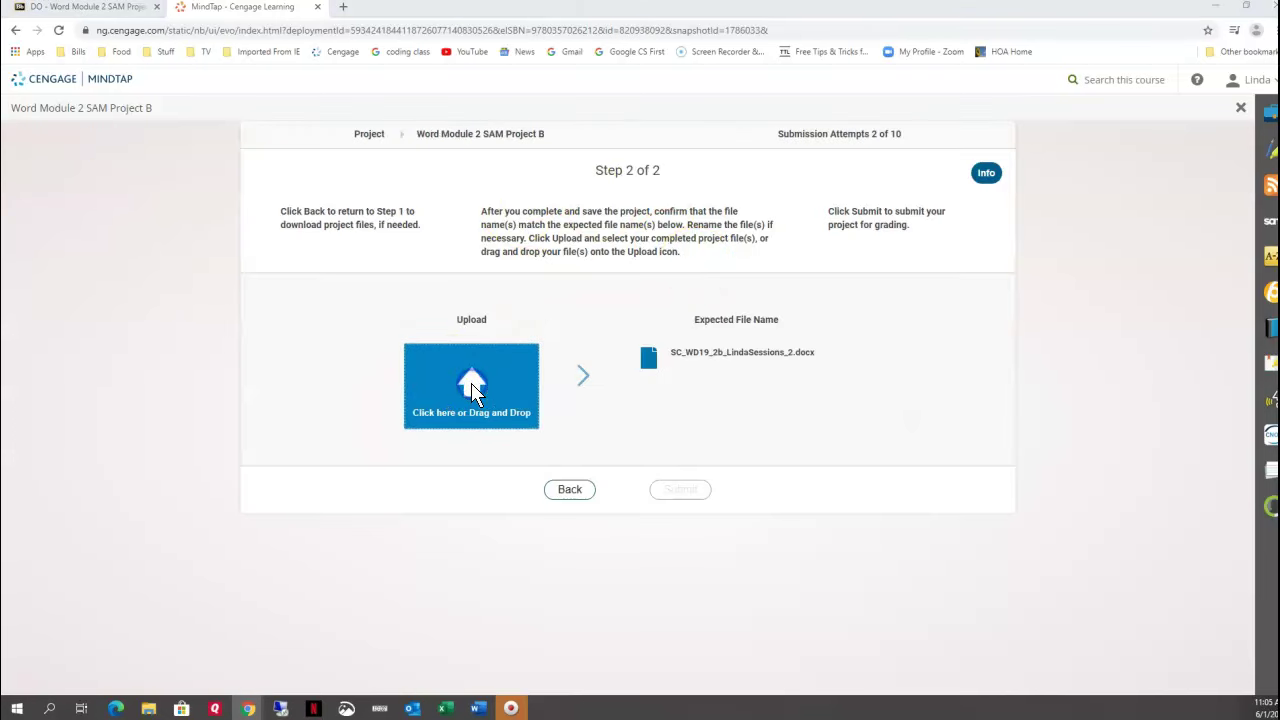
{"action": "left_click", "coordinate": [230, 104]}
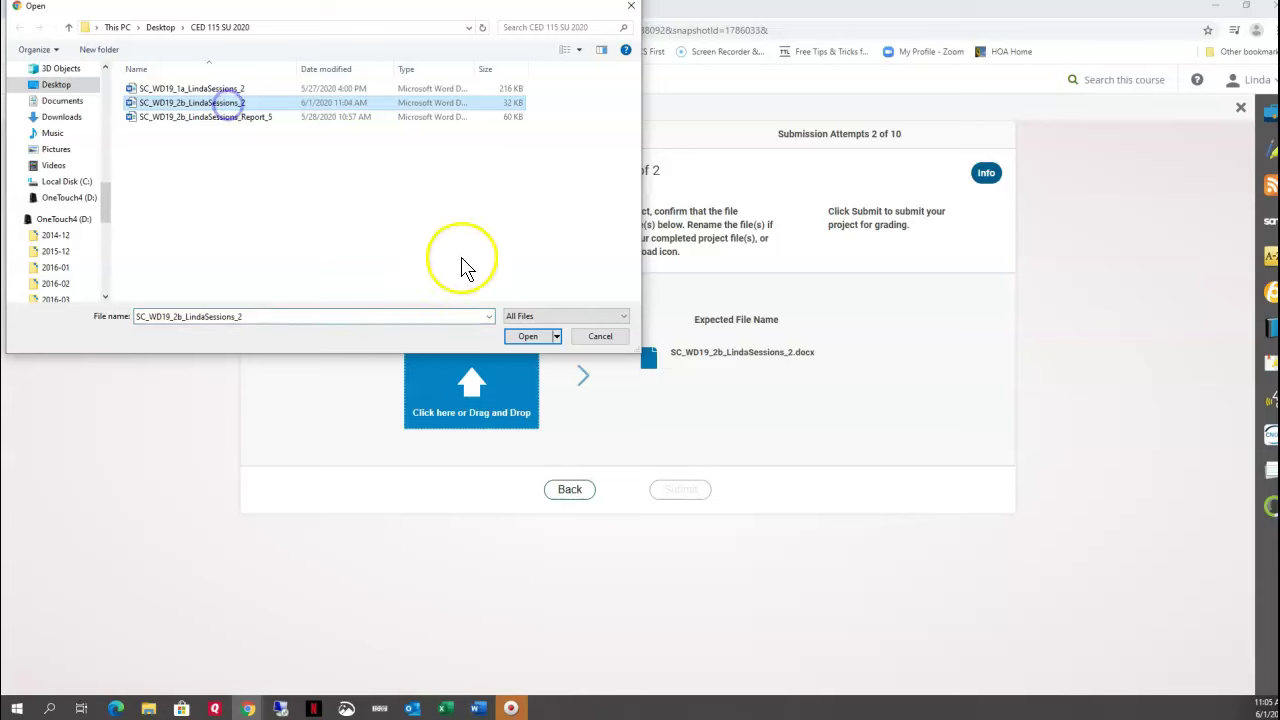
{"action": "left_click", "coordinate": [520, 336]}
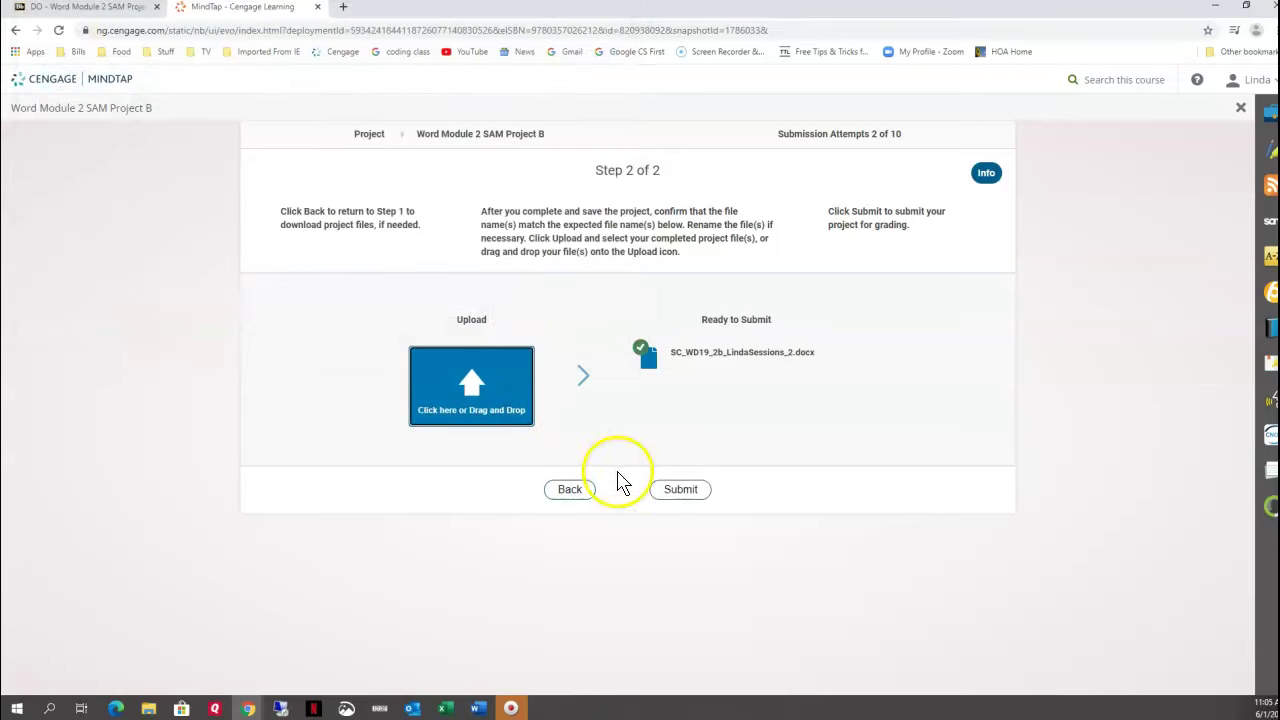
{"action": "left_click", "coordinate": [671, 493]}
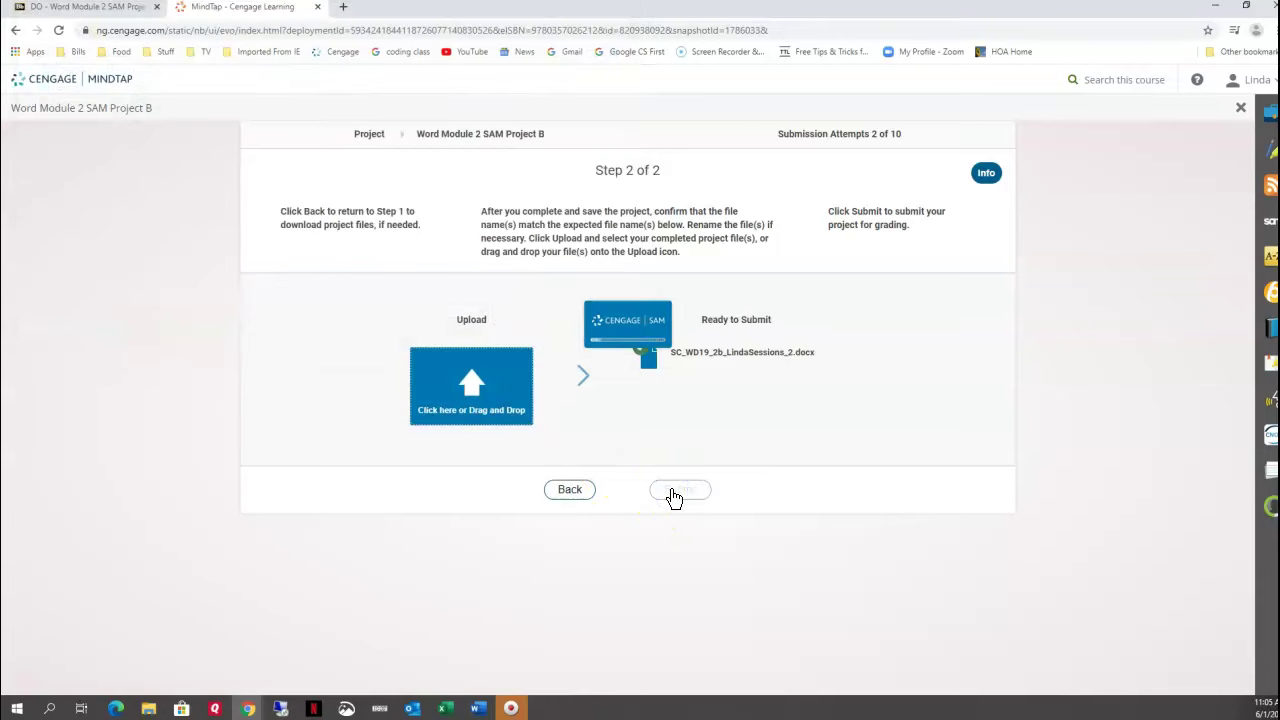
- Open the graded report for this submission in Word and review the instruction scores through item 15
{"action": "left_click", "coordinate": [616, 390]}
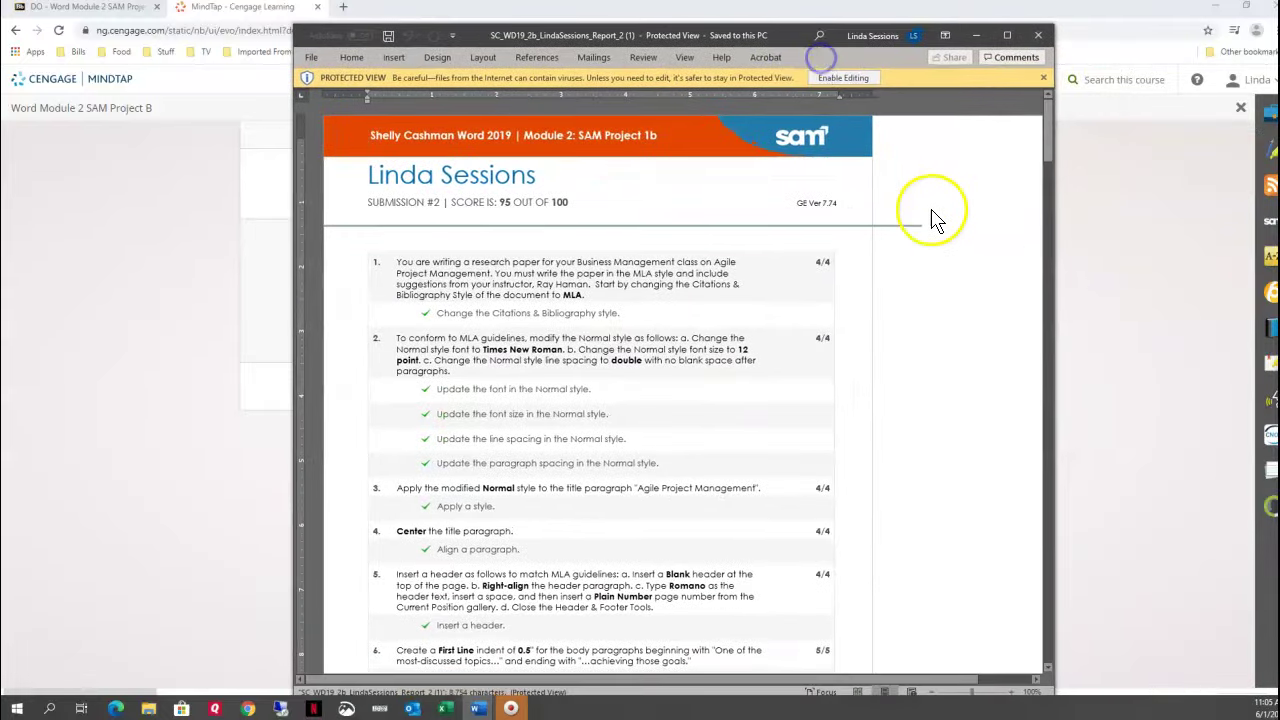
{"action": "left_click", "coordinate": [943, 268]}
{"action": "left_click_drag", "start_coordinate": [1049, 147], "coordinate": [1043, 238]}
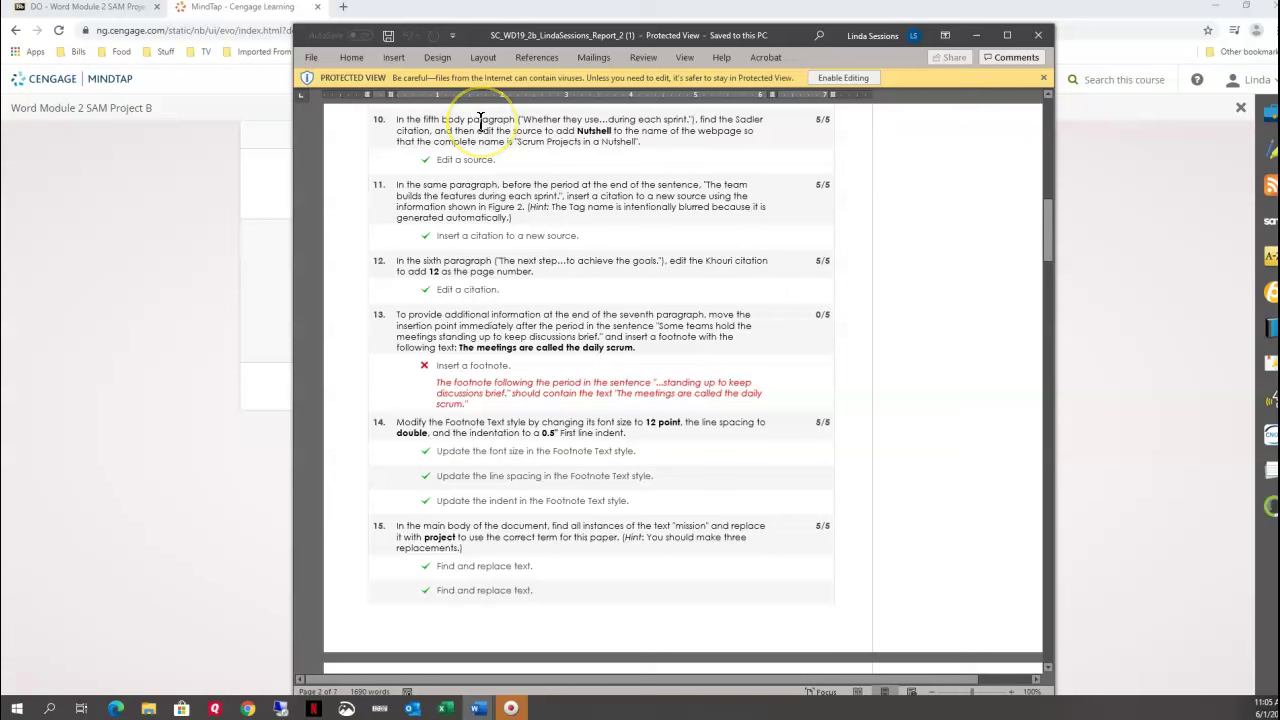
- Enable editing in the graded report, inspect the wording before "scrum" in the paper's footnote, and close the report
{"action": "left_click", "coordinate": [830, 76]}
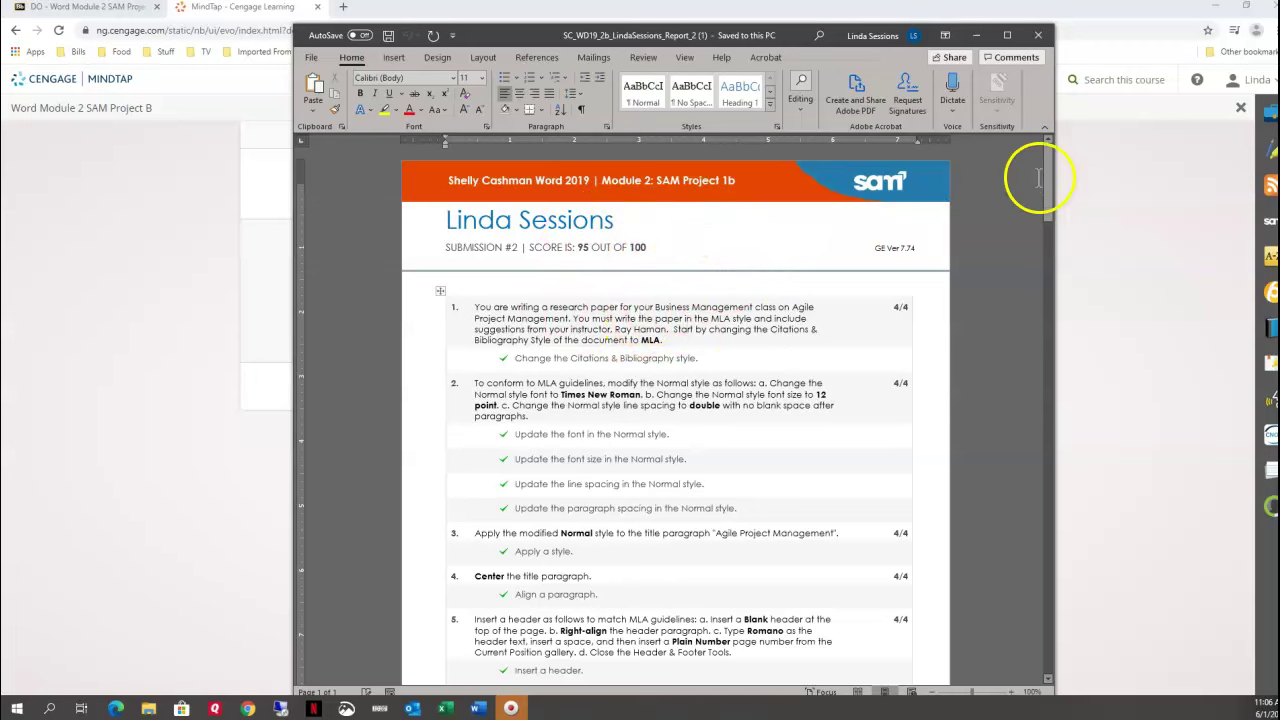
{"action": "left_click_drag", "start_coordinate": [1050, 184], "coordinate": [1015, 512]}
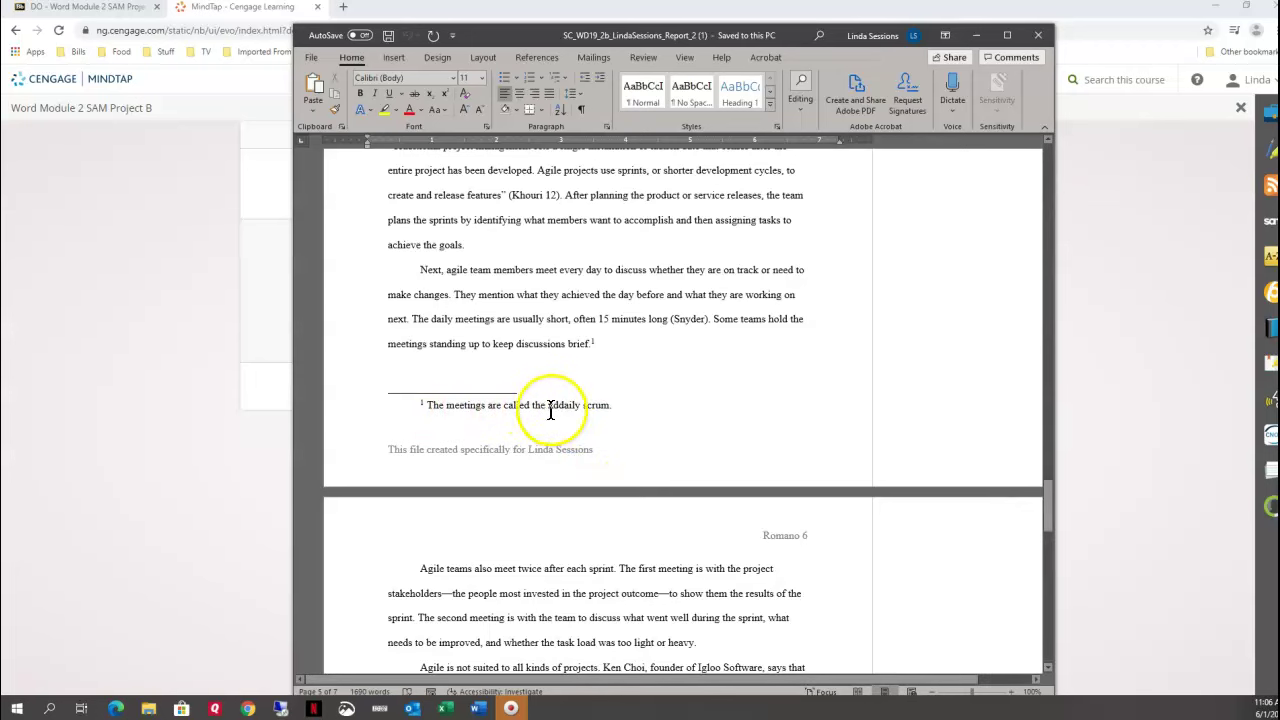
{"action": "double_click", "coordinate": [575, 404]}
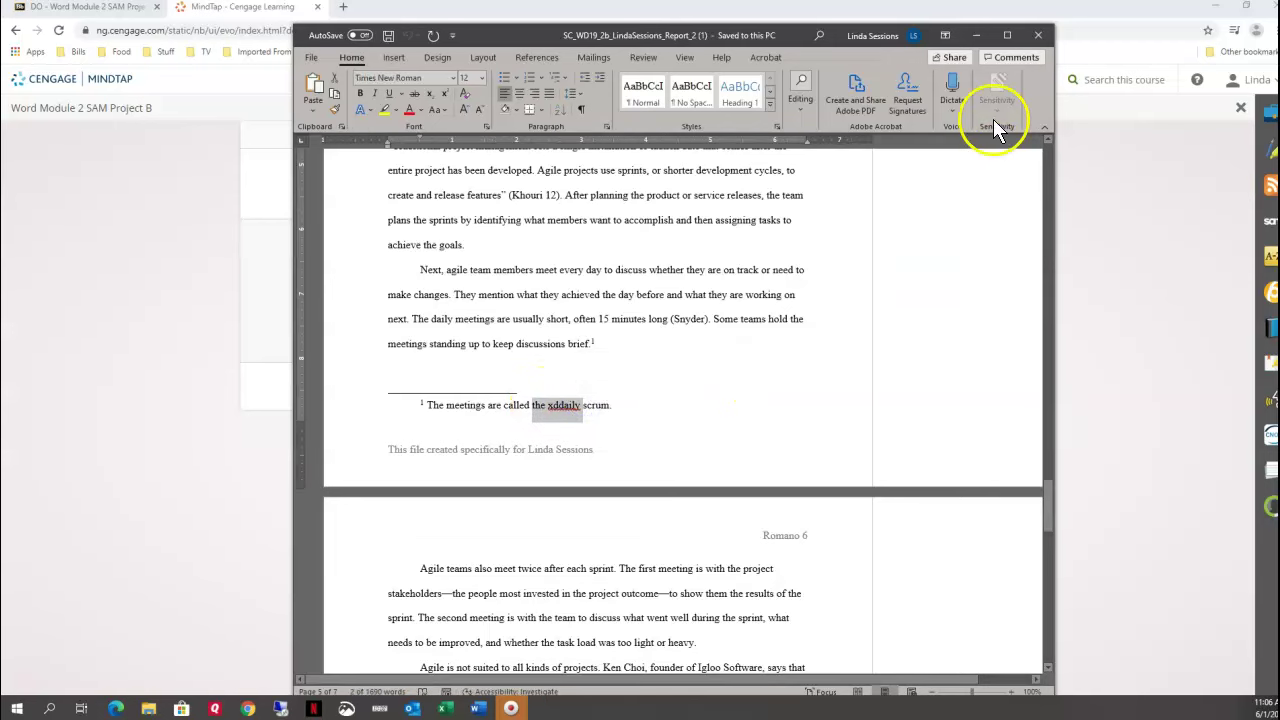
{"action": "left_click", "coordinate": [1041, 38]}
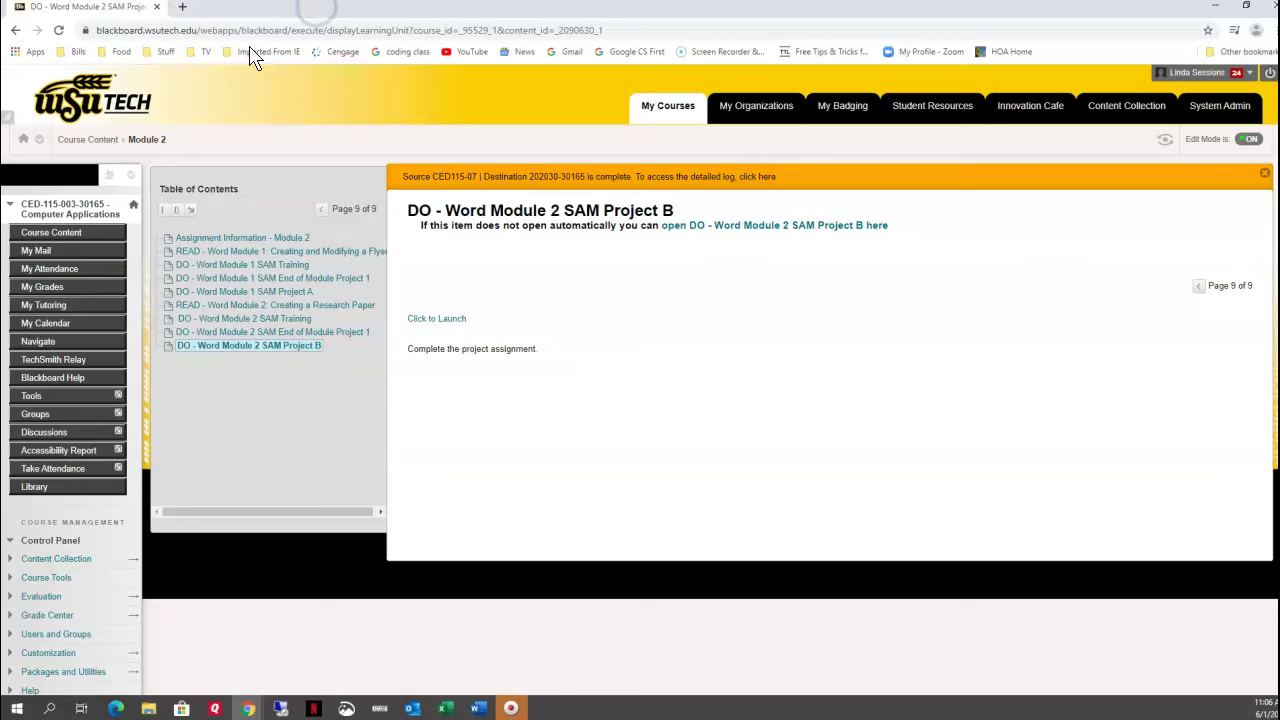
- Reopen the SC_WD19_2b paper, delete the stray "xd" before "daily" in the page 2 footnote, and save and close the document
{"action": "left_click", "coordinate": [479, 708]}
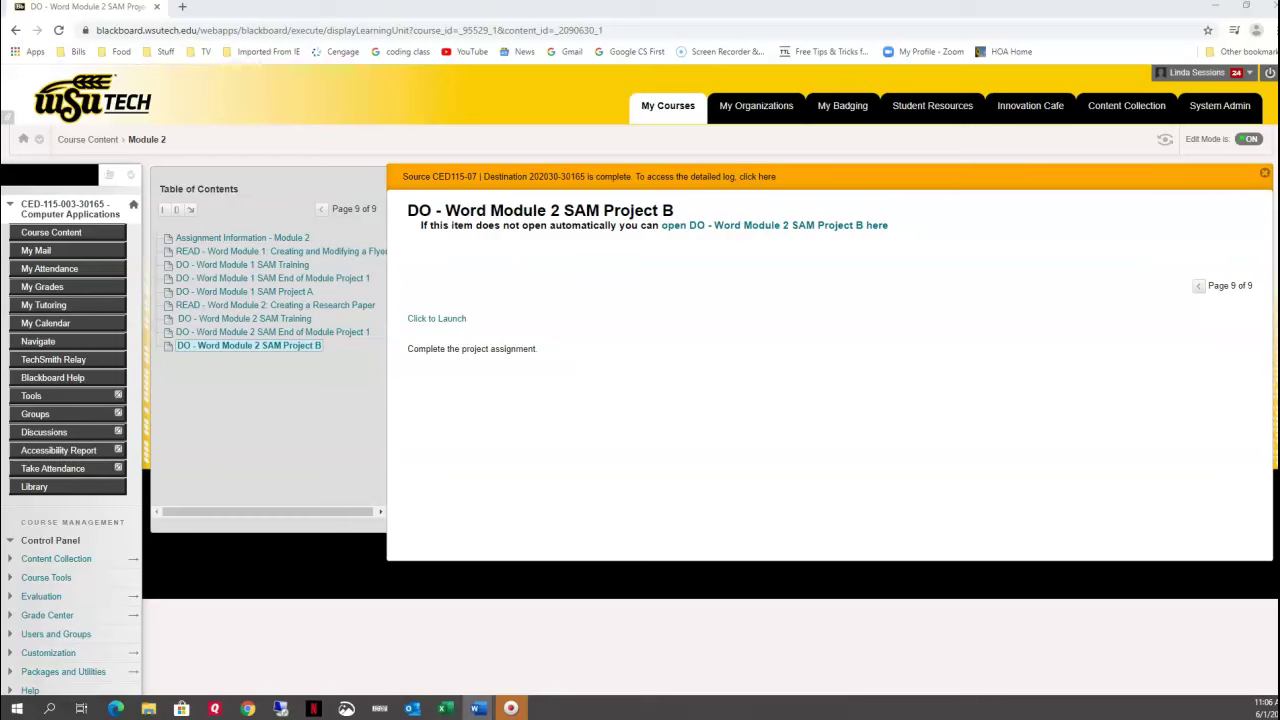
{"action": "left_click_drag", "start_coordinate": [1000, 12], "coordinate": [714, 12]}
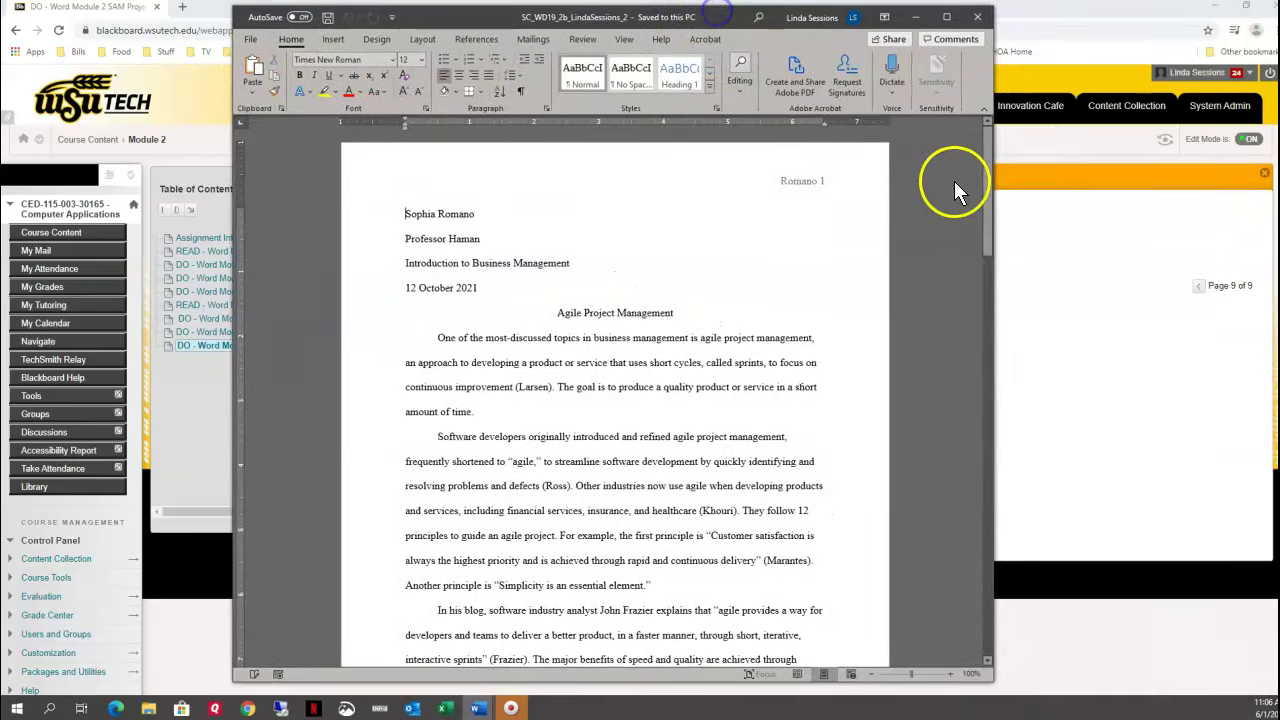
{"action": "left_click_drag", "start_coordinate": [989, 189], "coordinate": [957, 377]}
{"action": "left_click", "coordinate": [494, 390]}
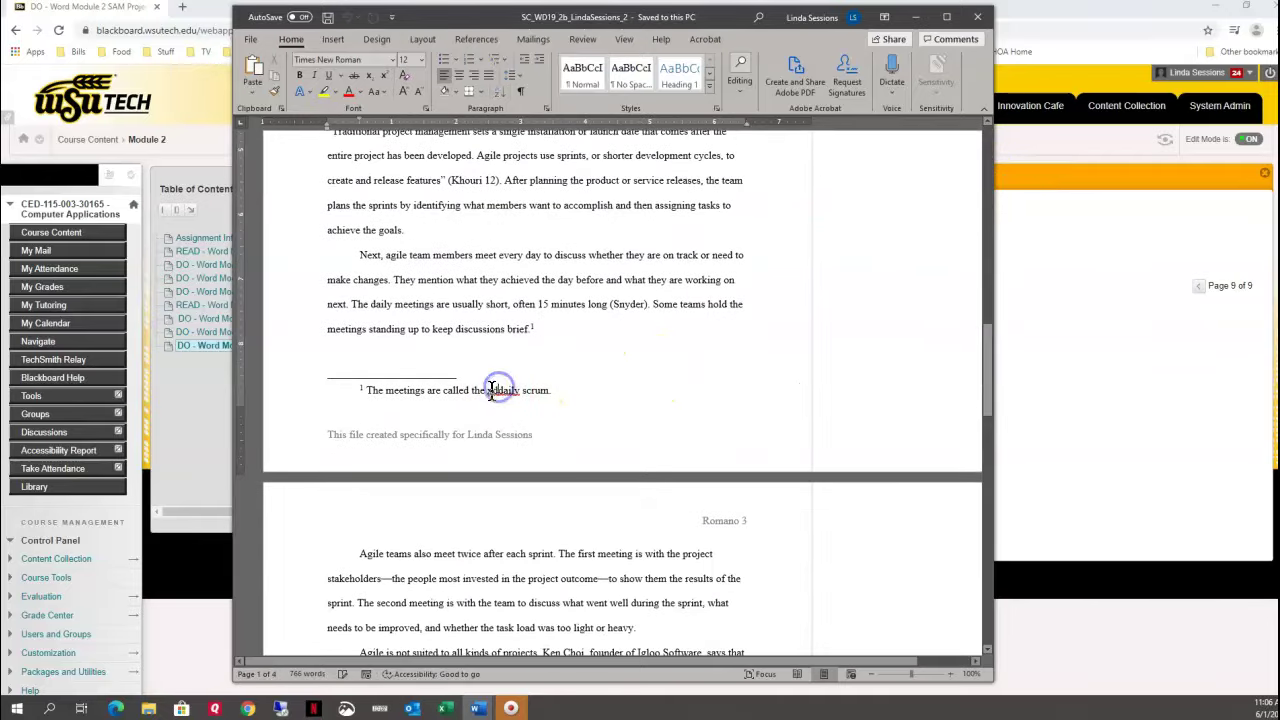
{"action": "key", "text": "Delete"}
{"action": "key", "text": "Delete"}
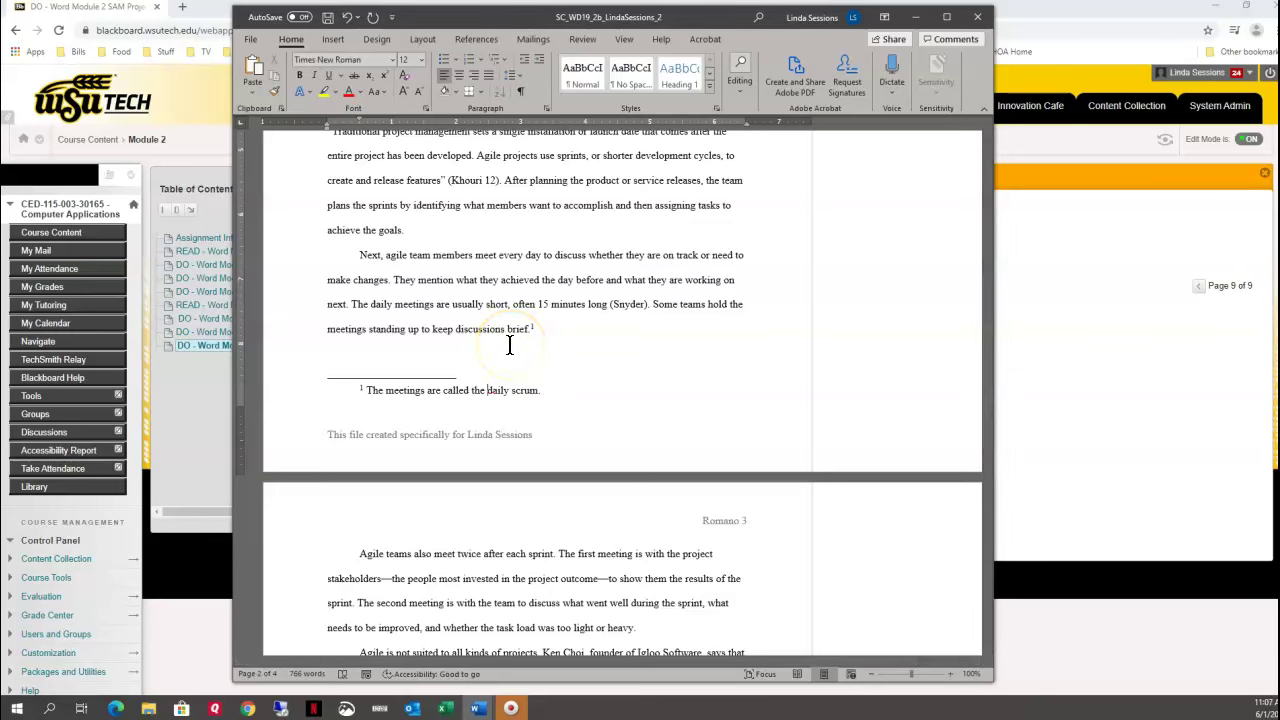
{"action": "left_click", "coordinate": [328, 17]}
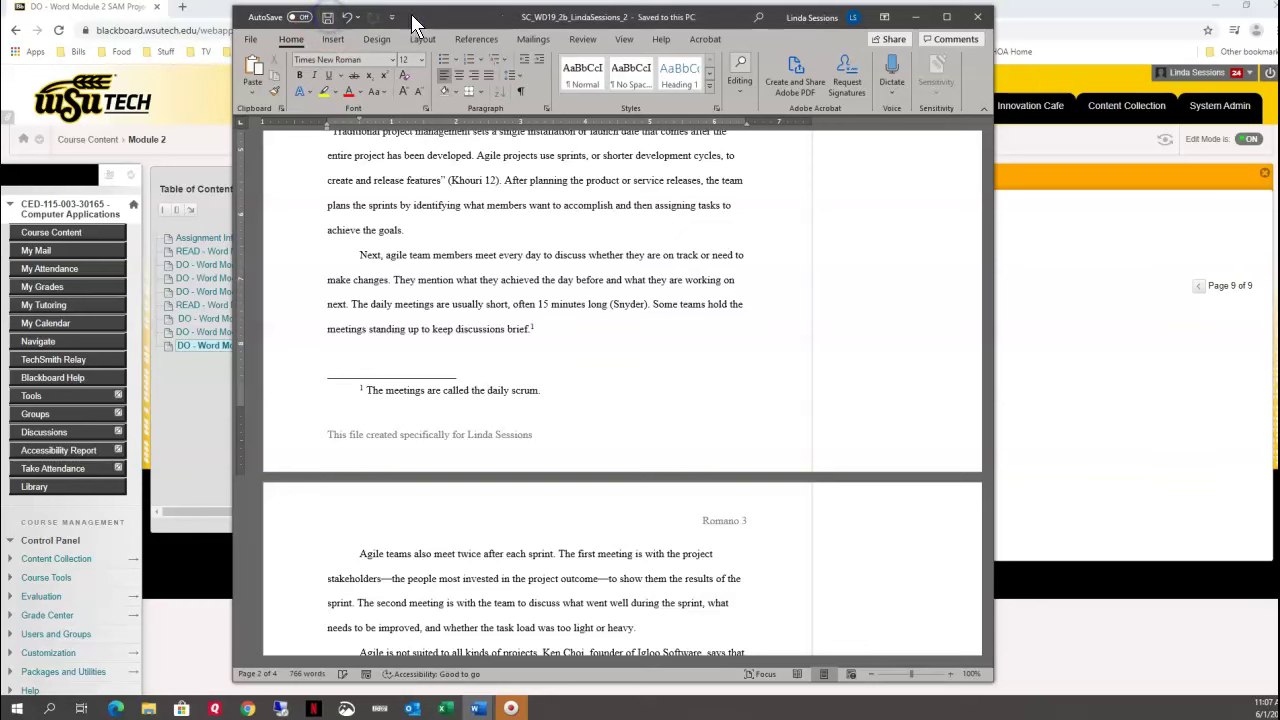
{"action": "left_click", "coordinate": [977, 17]}
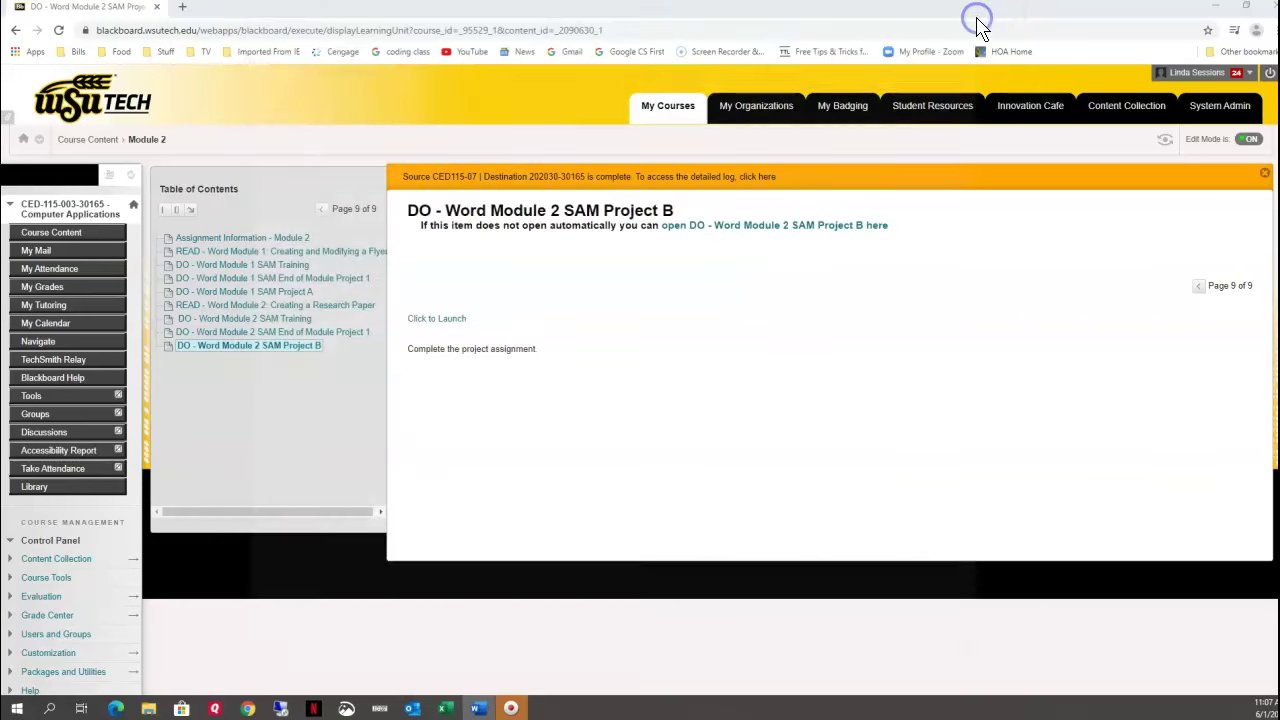
- Start the SAM Project B assignment again, upload the newly saved SC_WD19_2b paper and submit it as another attempt
{"action": "left_click", "coordinate": [434, 318]}
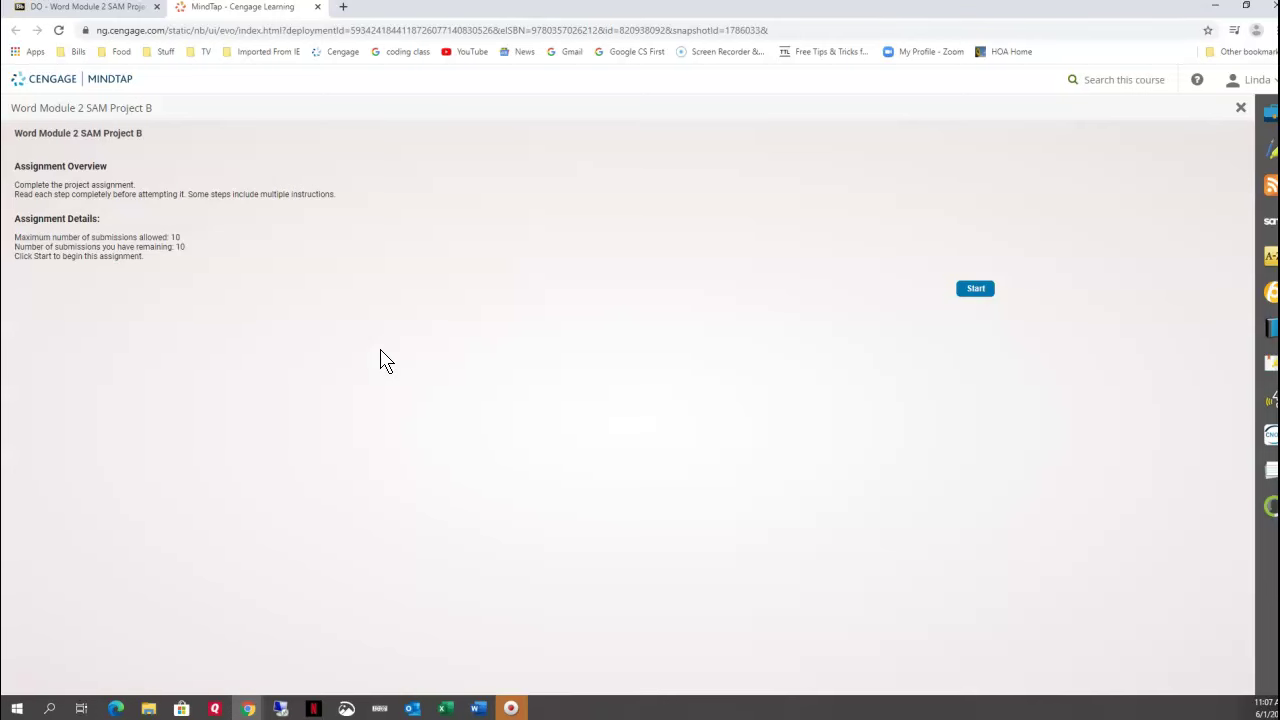
{"action": "left_click", "coordinate": [970, 290]}
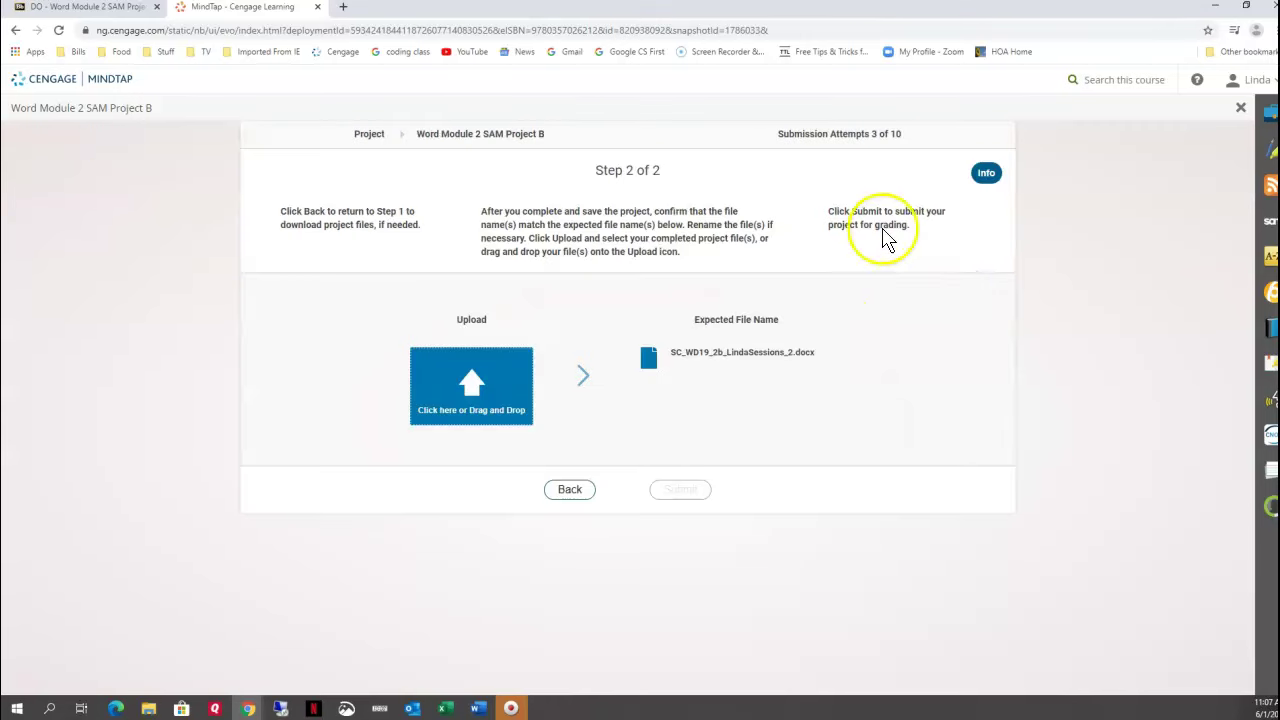
{"action": "left_click", "coordinate": [470, 385]}
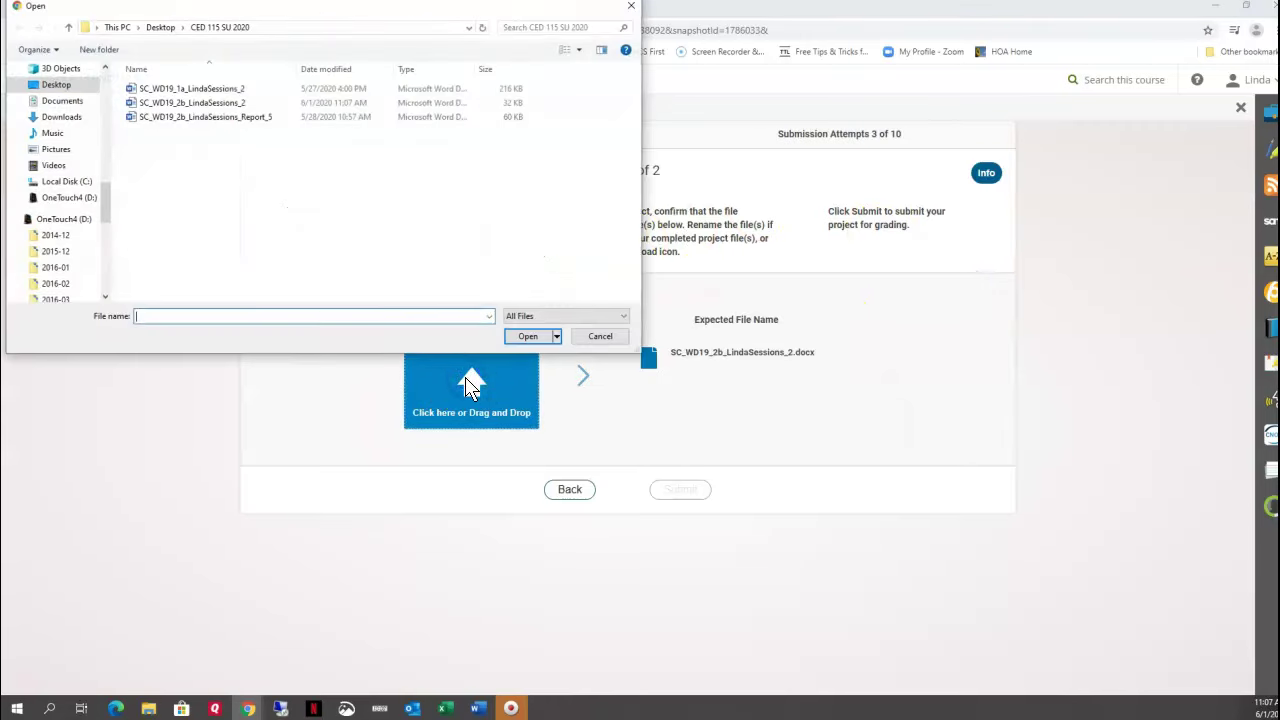
{"action": "left_click", "coordinate": [210, 103]}
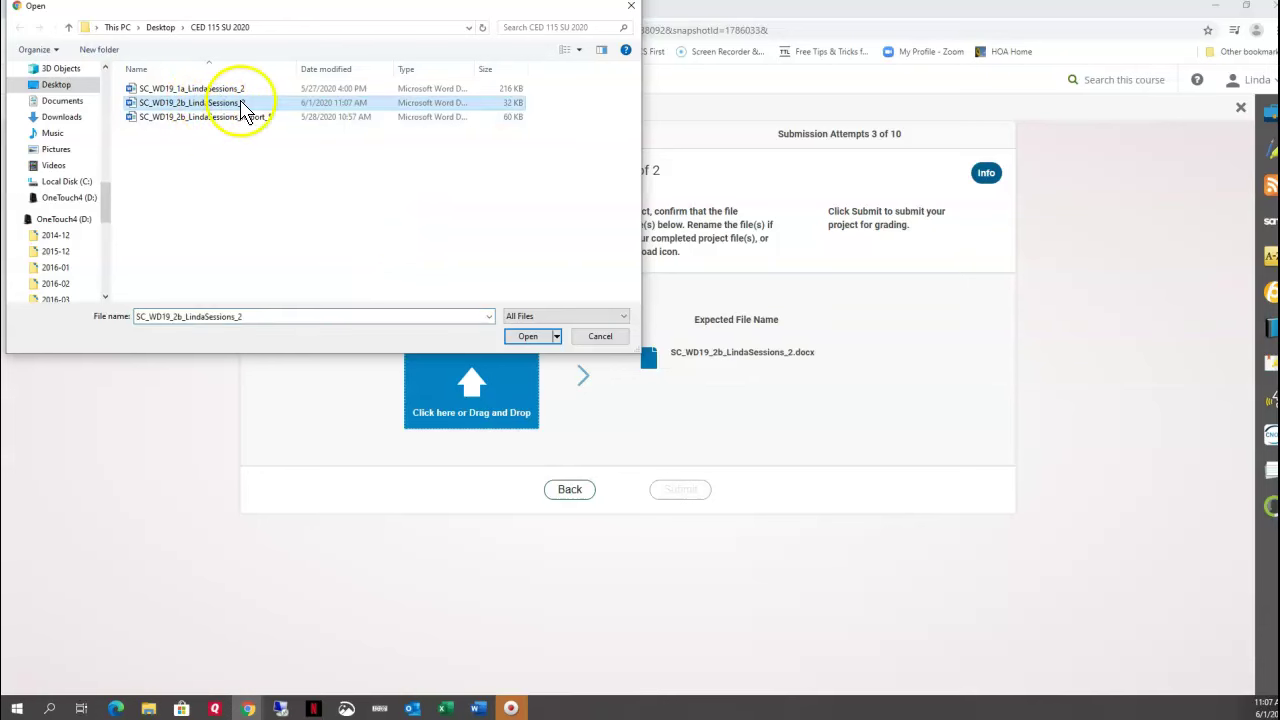
{"action": "left_click", "coordinate": [520, 336]}
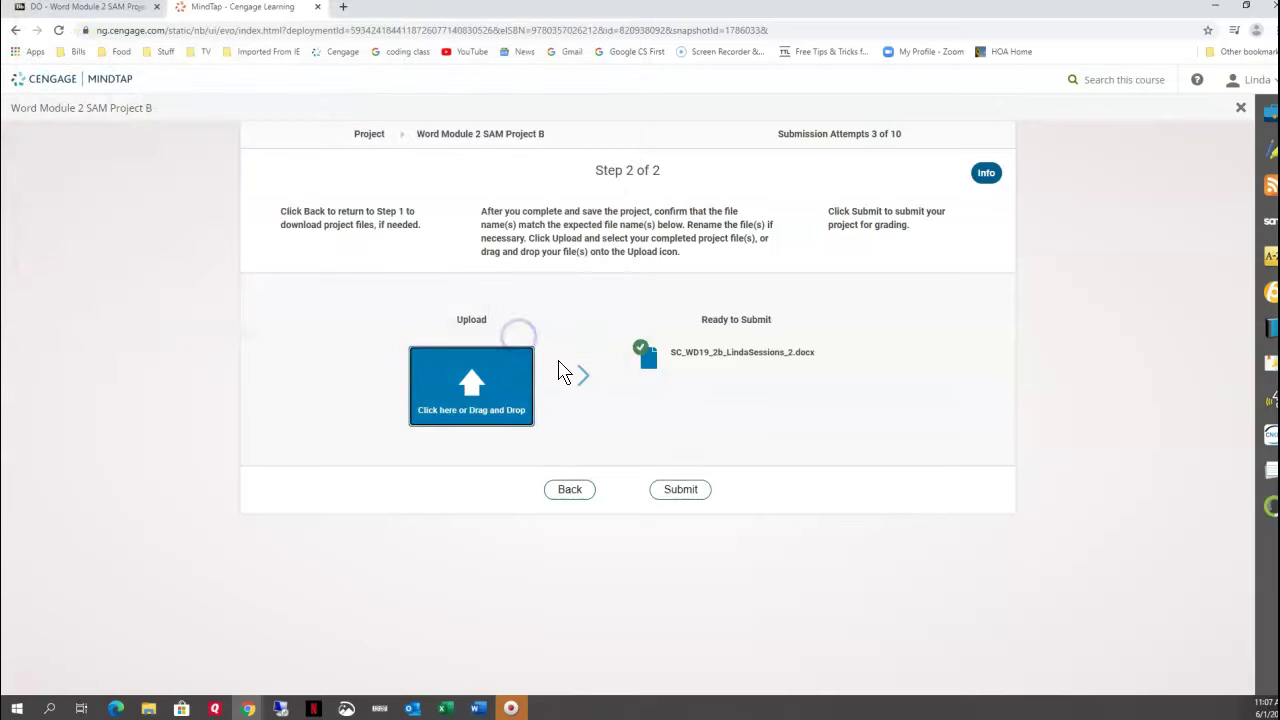
{"action": "left_click", "coordinate": [678, 489]}
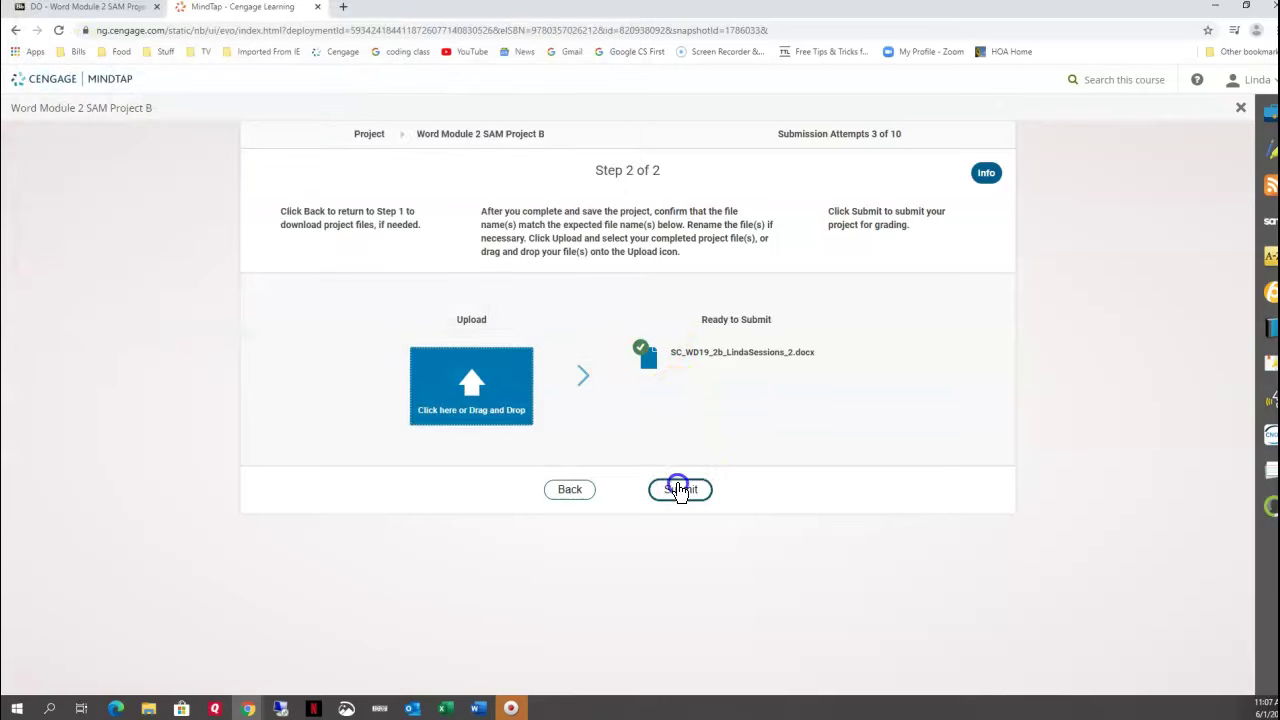
- Open the report for the latest submission and move its window to view the overall score
{"action": "left_click", "coordinate": [620, 394]}
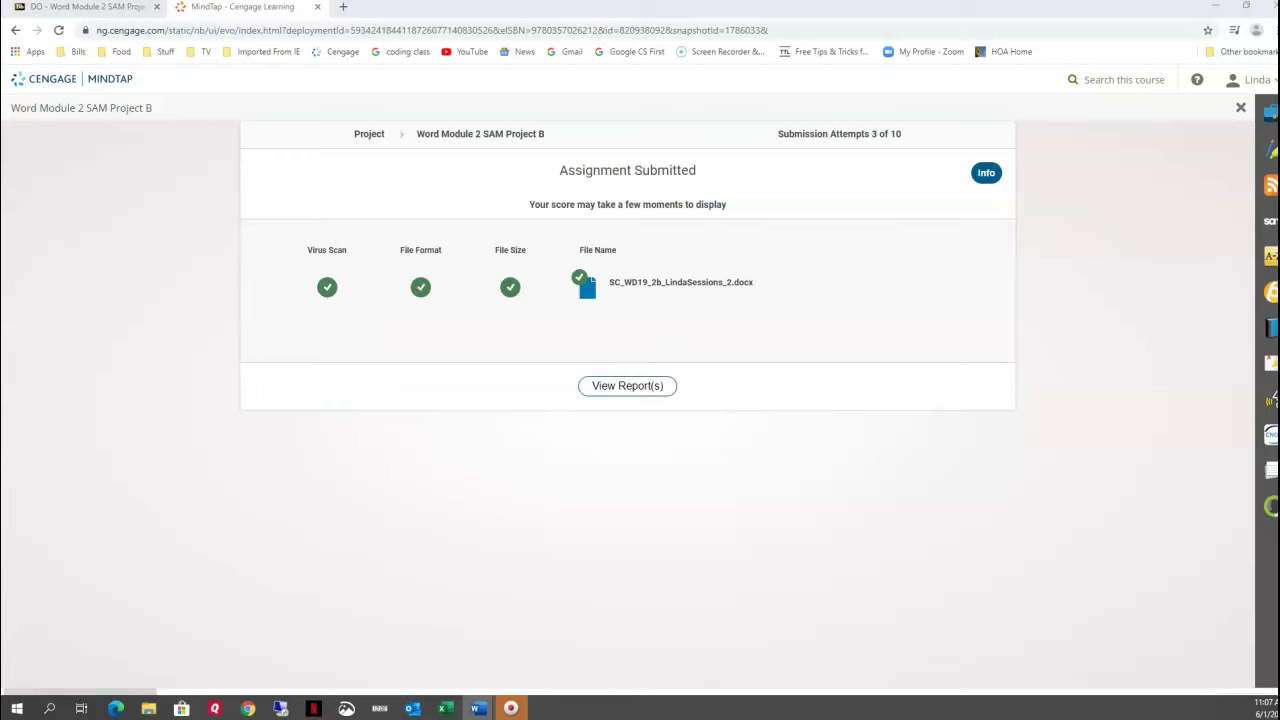
{"action": "left_click_drag", "start_coordinate": [1090, 110], "coordinate": [655, 20]}
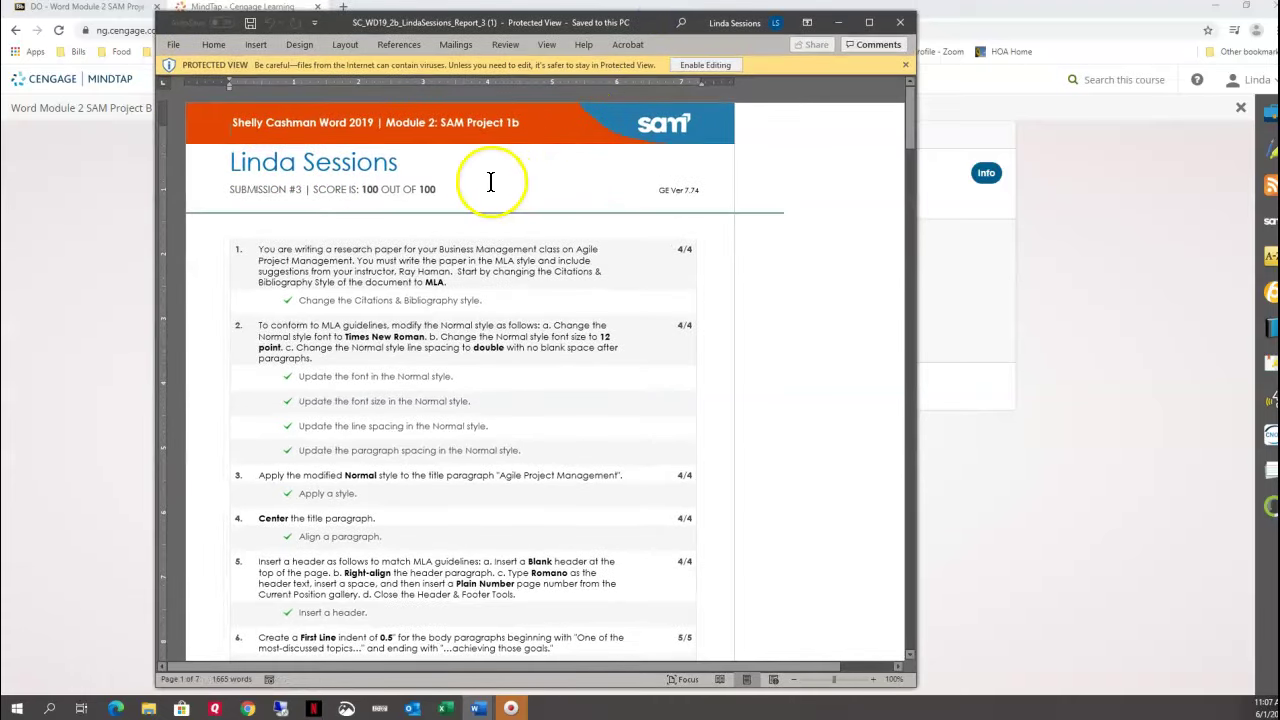